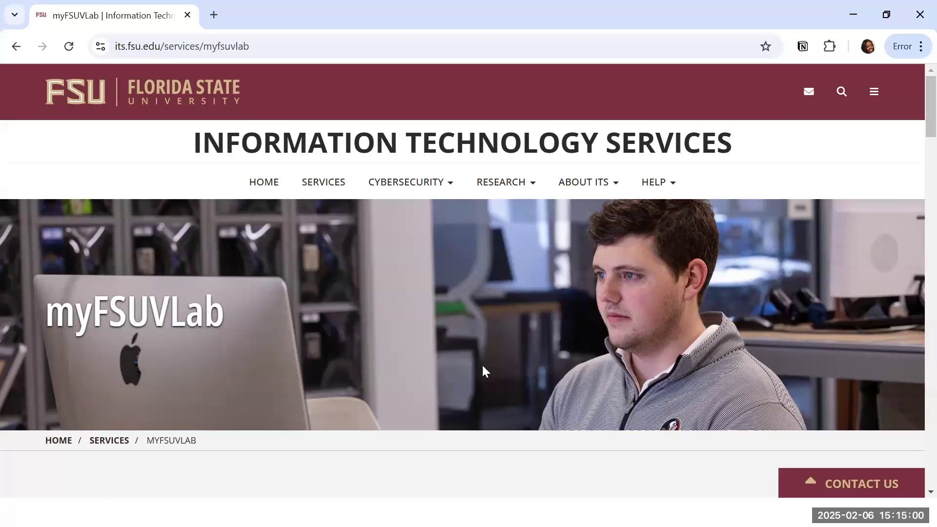
Step: Read through the myFSUVLab Overview and Highlights sections, then start the myFSUVLab Sign In
{"action": "scroll", "coordinate": [484, 370], "scroll_direction": "down", "scroll_amount": 4}
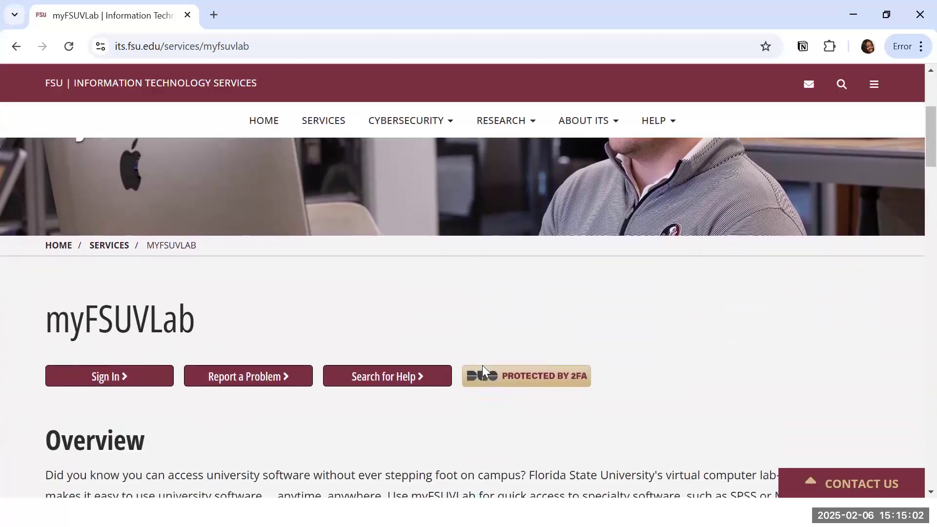
{"action": "scroll", "coordinate": [483, 371], "scroll_direction": "down", "scroll_amount": 5}
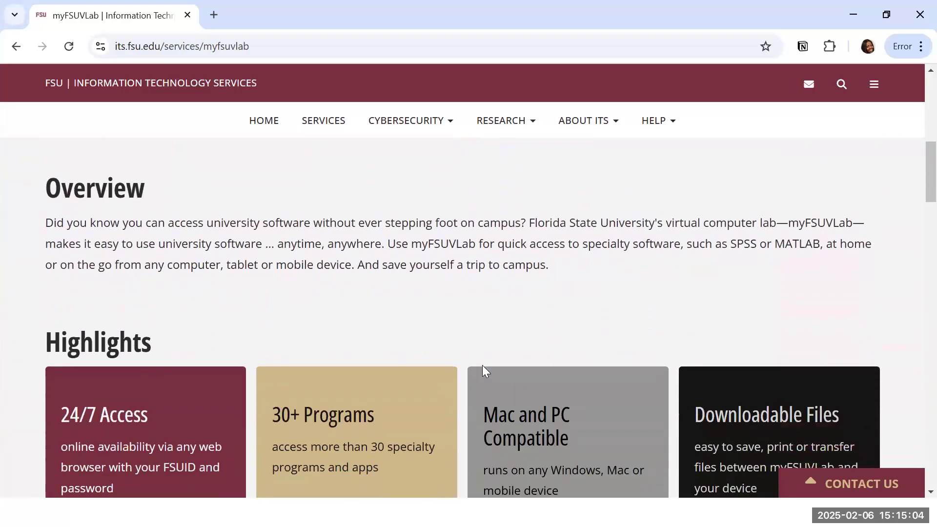
{"action": "scroll", "coordinate": [485, 371], "scroll_direction": "down", "scroll_amount": 2}
{"action": "scroll", "coordinate": [483, 369], "scroll_direction": "up", "scroll_amount": 2}
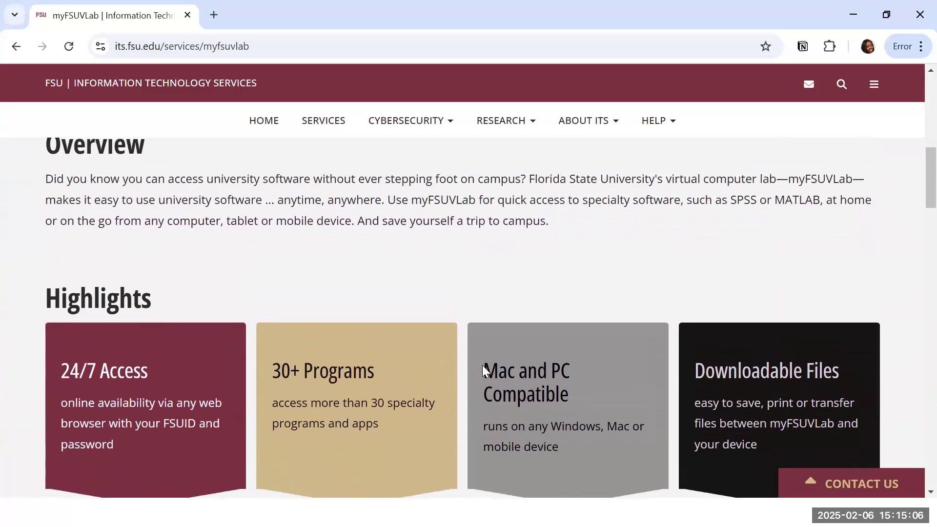
{"action": "scroll", "coordinate": [484, 371], "scroll_direction": "up", "scroll_amount": 1}
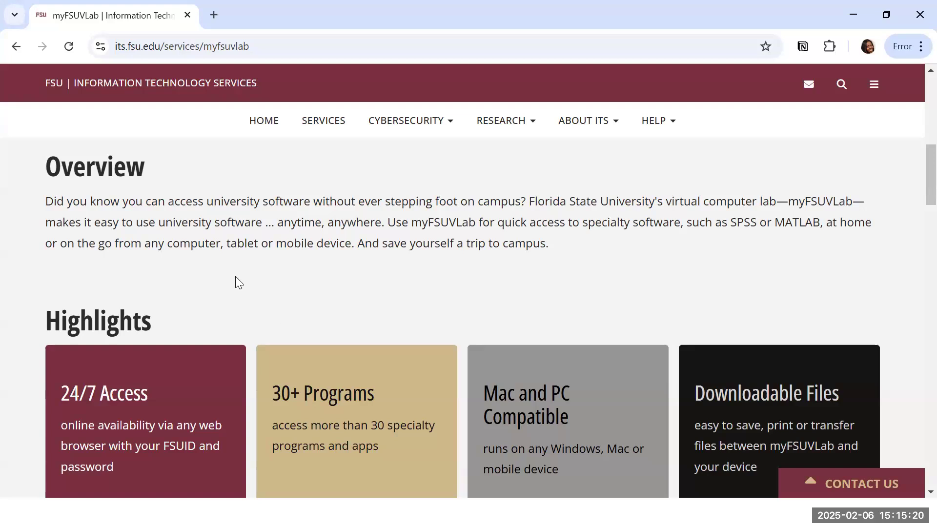
{"action": "scroll", "coordinate": [236, 282], "scroll_direction": "up", "scroll_amount": 4}
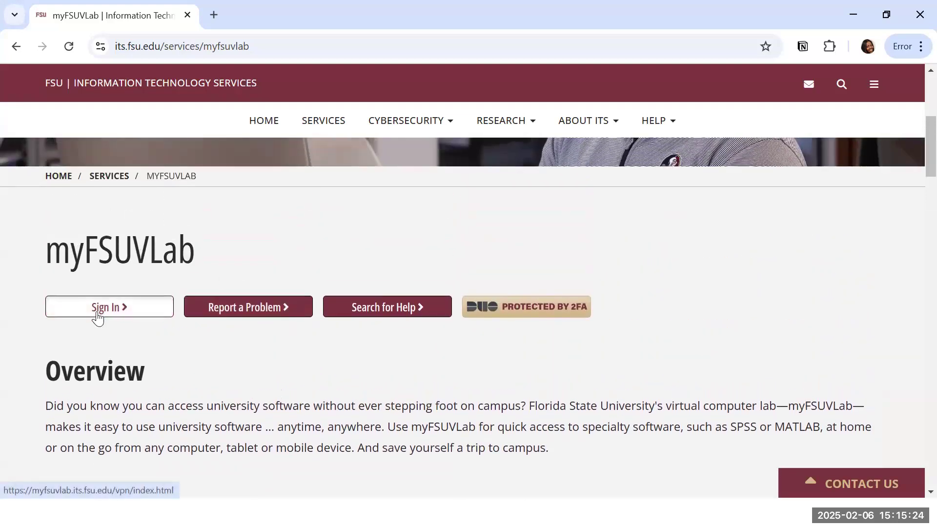
{"action": "left_click", "coordinate": [97, 314]}
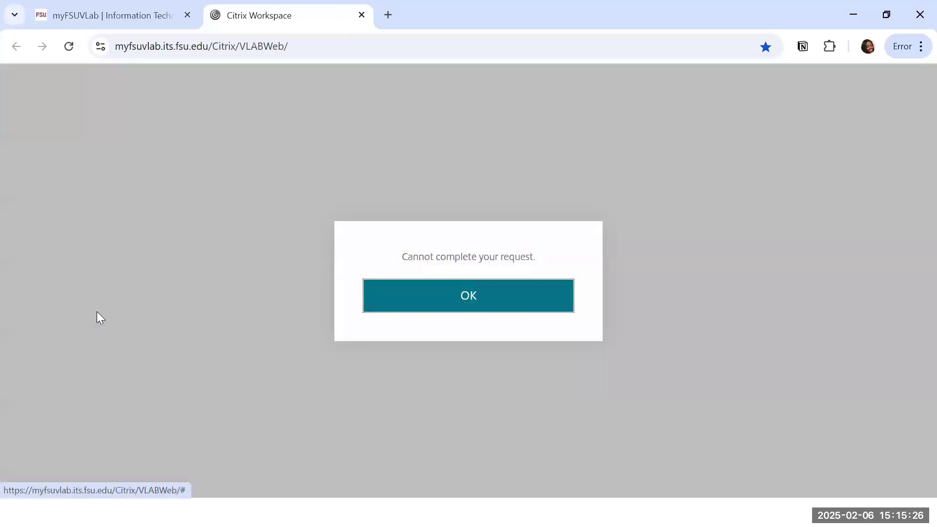
Step: Dismiss the request error, close the failing tab, and look over the Duo two-factor information page
{"action": "left_click", "coordinate": [478, 302]}
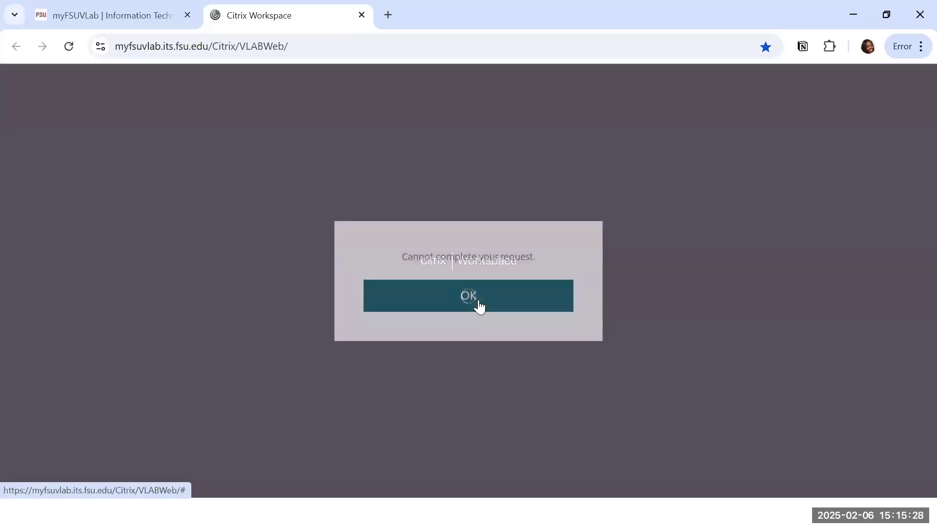
{"action": "left_click", "coordinate": [478, 300]}
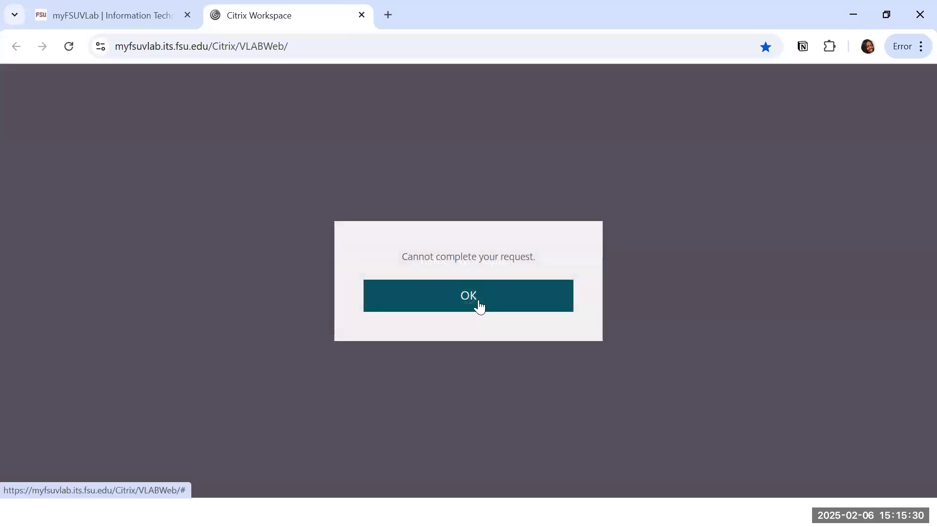
{"action": "left_click", "coordinate": [361, 15]}
{"action": "left_click", "coordinate": [530, 316]}
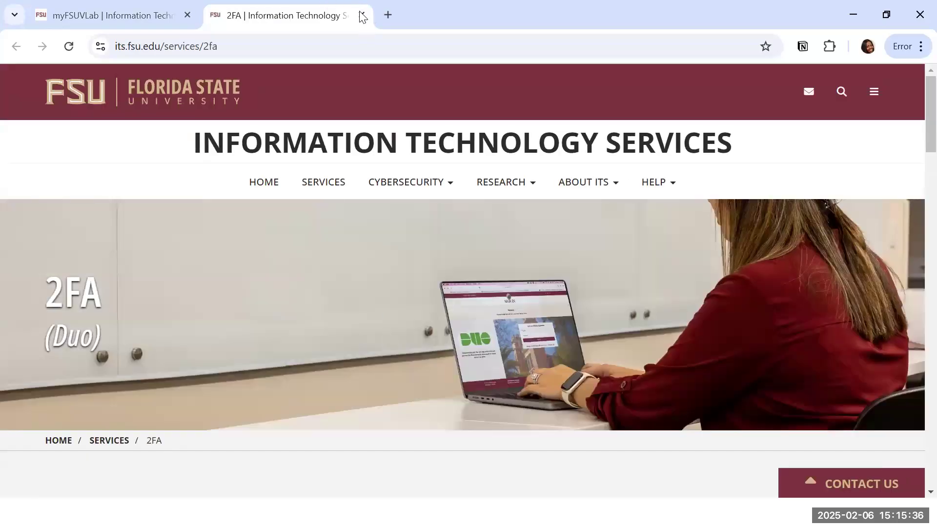
{"action": "left_click", "coordinate": [362, 16]}
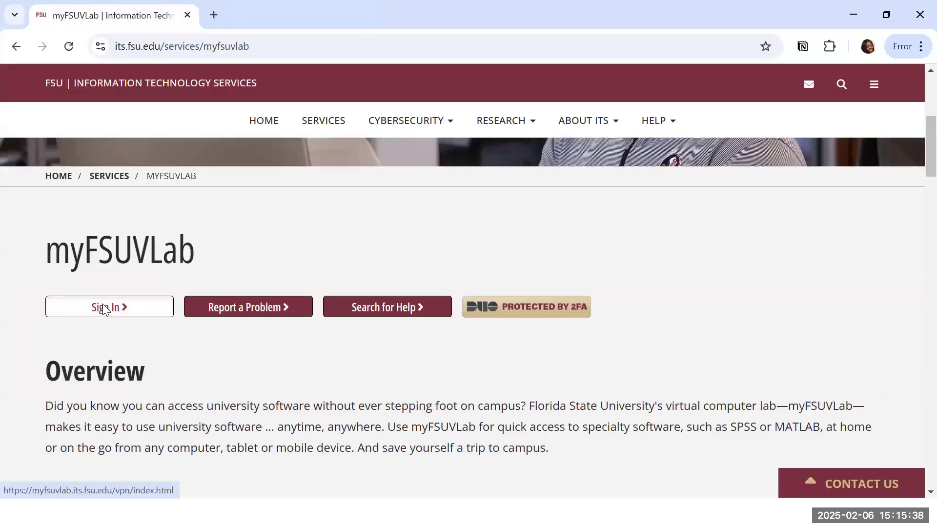
Step: Retry the myFSUVLab sign-in and dismiss the repeated 'Cannot complete your request' errors
{"action": "left_click", "coordinate": [104, 307]}
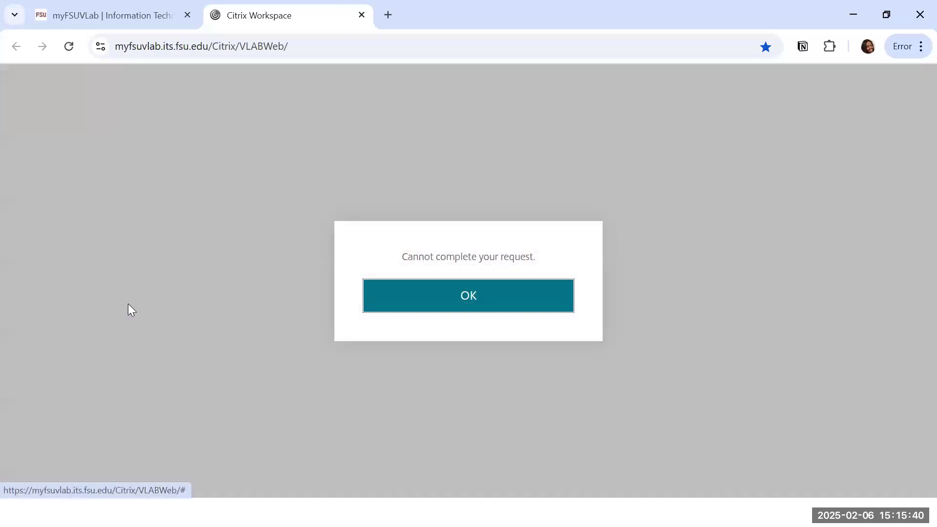
{"action": "left_click", "coordinate": [493, 293]}
{"action": "left_click", "coordinate": [494, 296]}
{"action": "left_click", "coordinate": [460, 288]}
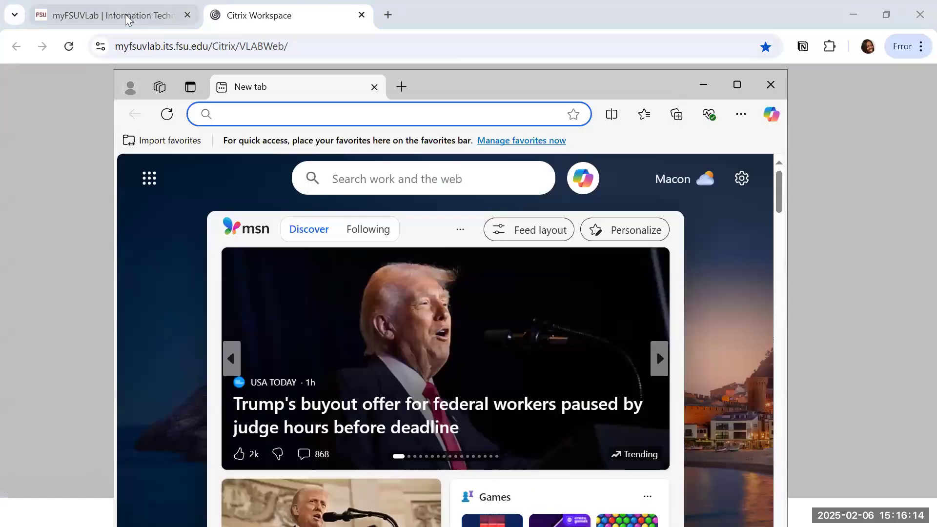
Step: Load its.fsu.edu/services/myfsuvlab in the remote Edge browser and maximize its window
{"action": "left_click", "coordinate": [152, 45]}
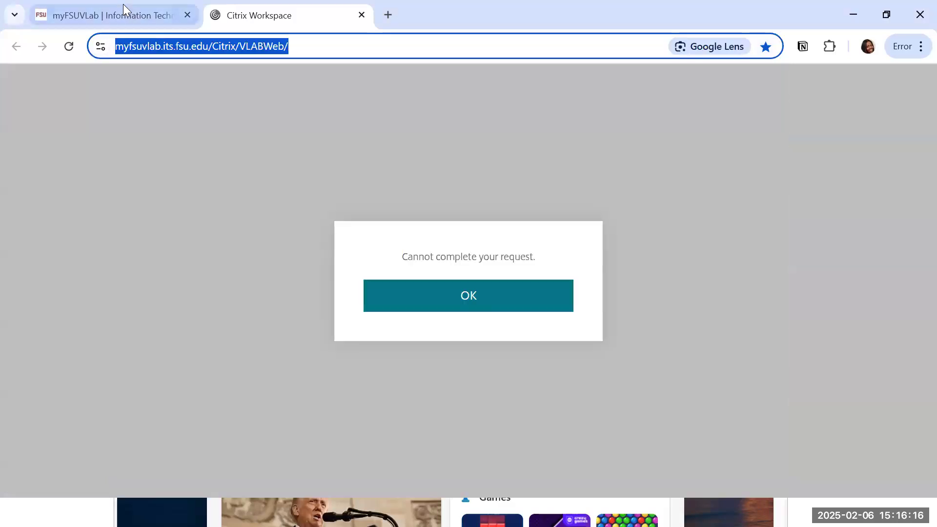
{"action": "left_click", "coordinate": [122, 12]}
{"action": "left_click", "coordinate": [165, 47]}
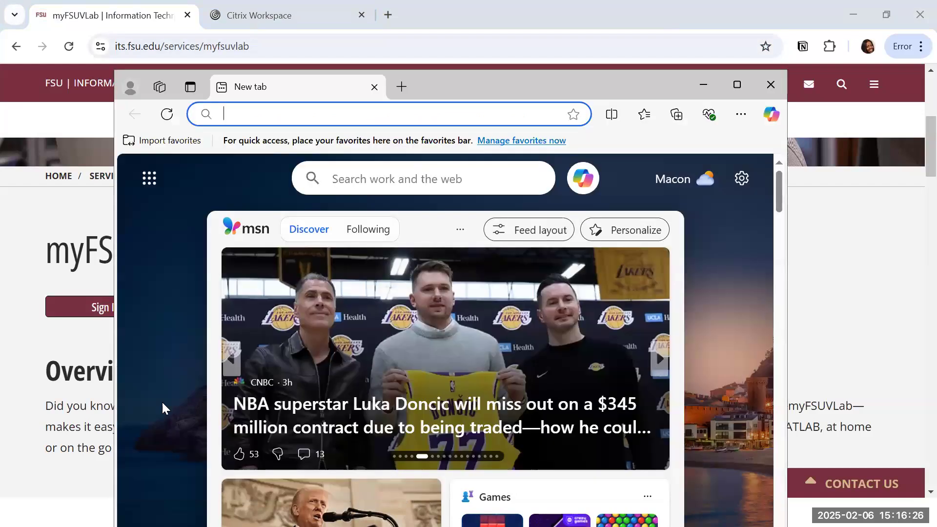
{"action": "type", "text": "https://its.fsu.edu/services/myfsuvlab"}
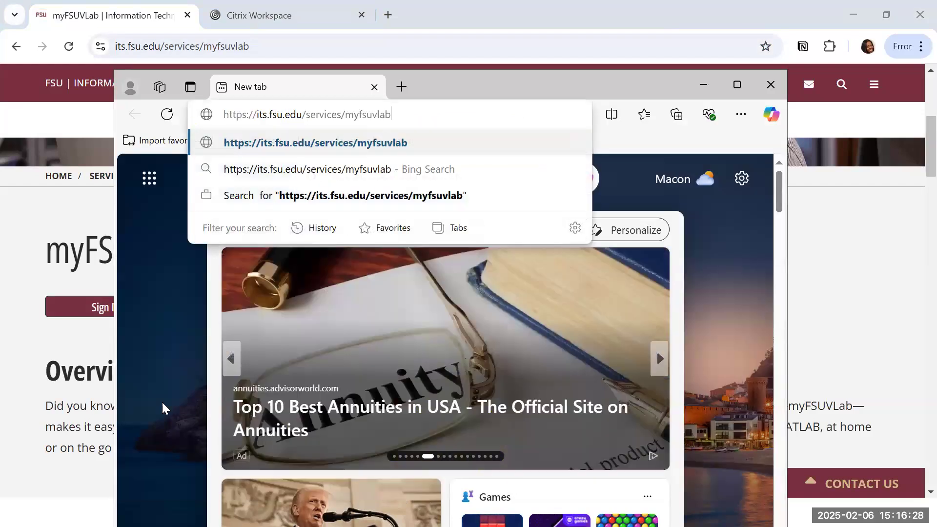
{"action": "key", "text": "Return"}
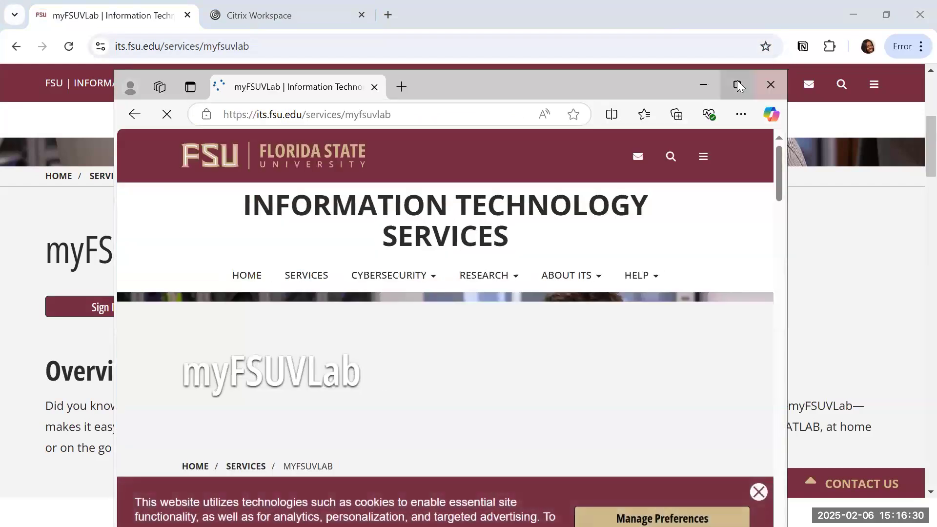
{"action": "left_click", "coordinate": [737, 85]}
{"action": "scroll", "coordinate": [171, 372], "scroll_direction": "down", "scroll_amount": 5}
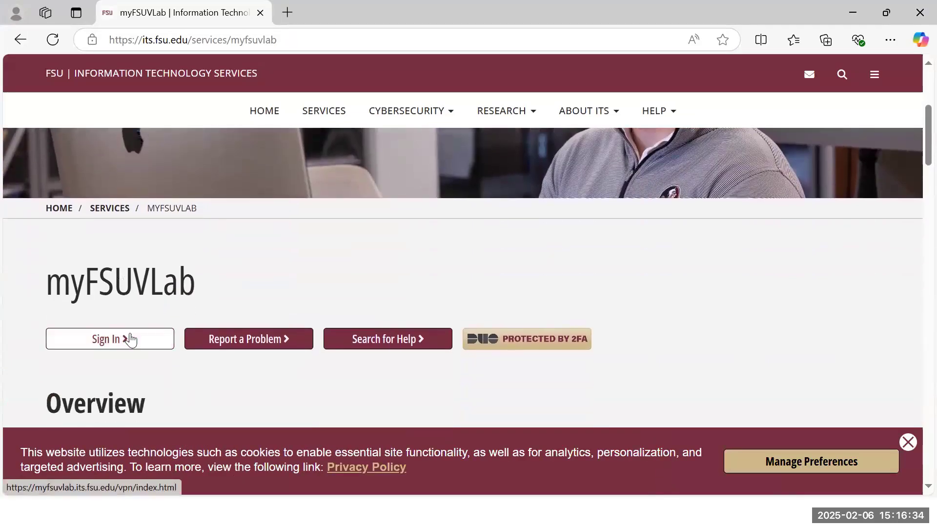
Step: Sign in with the FSU username and password, decline saving the password, and confirm this device for Duo
{"action": "left_click", "coordinate": [113, 339]}
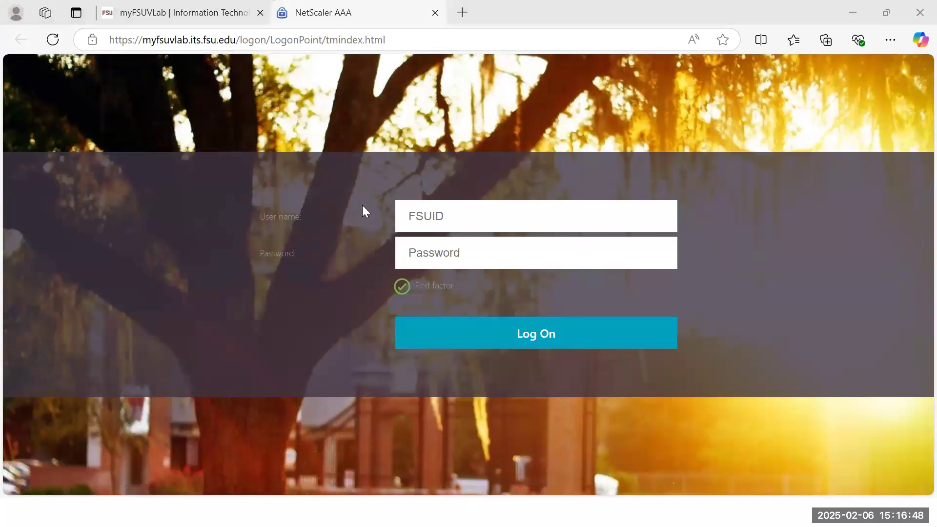
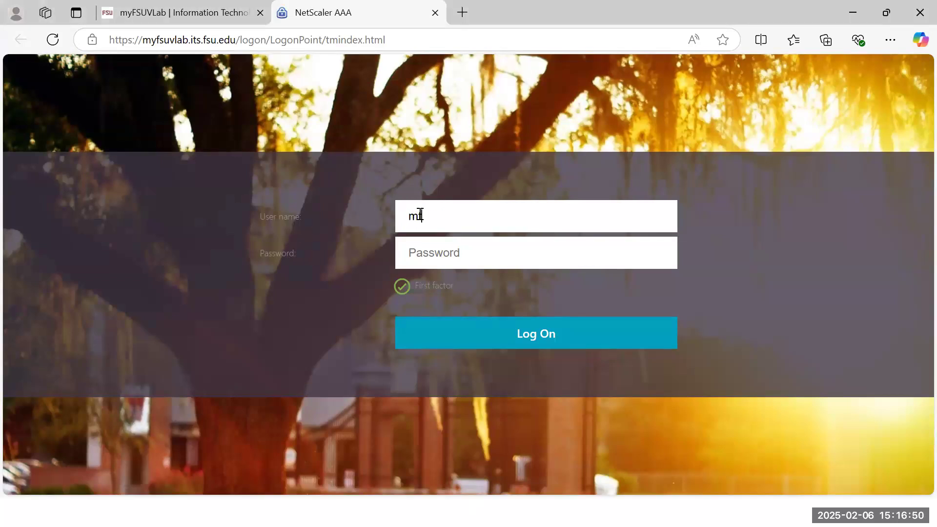
{"action": "left_click", "coordinate": [422, 255]}
{"action": "type", "text": "*"}
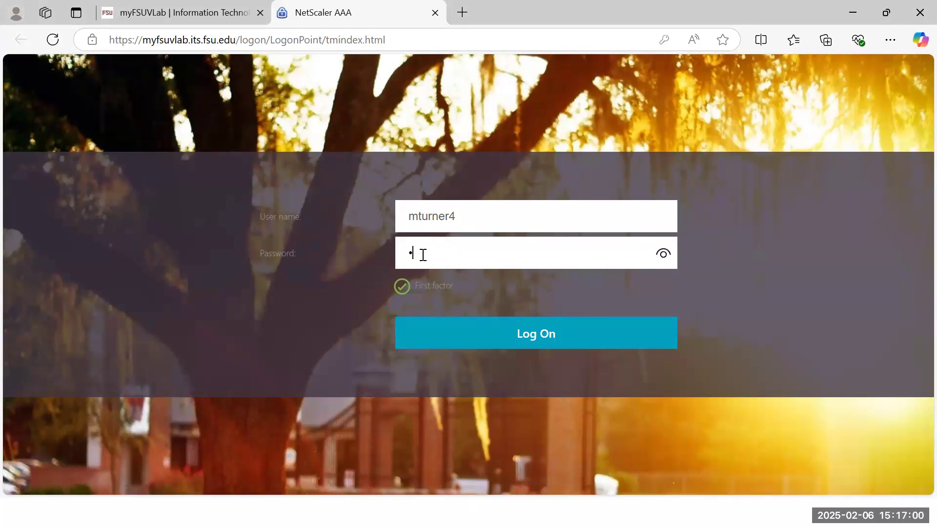
{"action": "type", "text": "********"}
{"action": "key", "text": "Return"}
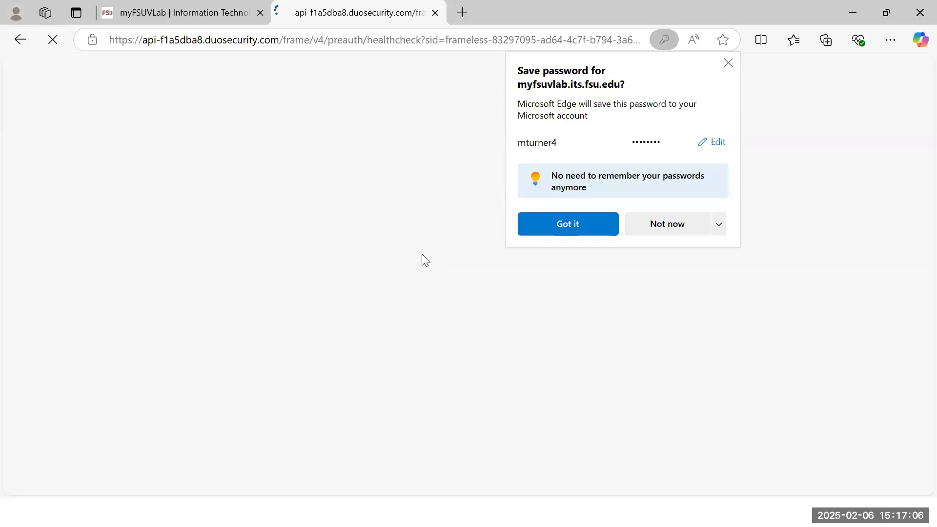
{"action": "left_click", "coordinate": [684, 224]}
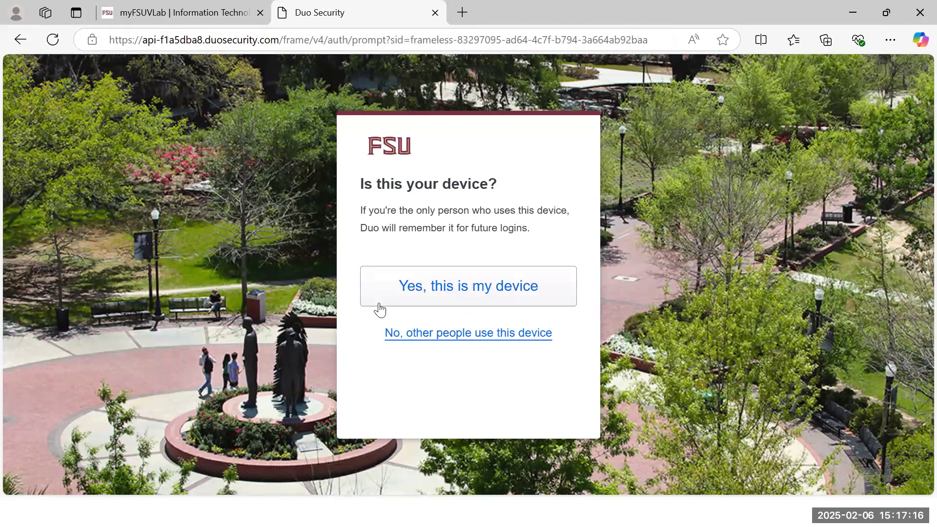
{"action": "left_click", "coordinate": [403, 287]}
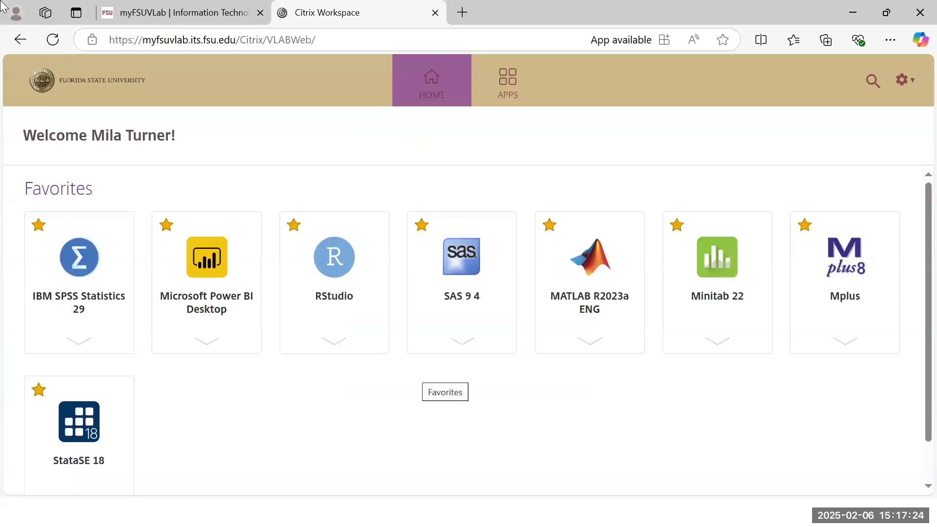
{"action": "left_click", "coordinate": [178, 15]}
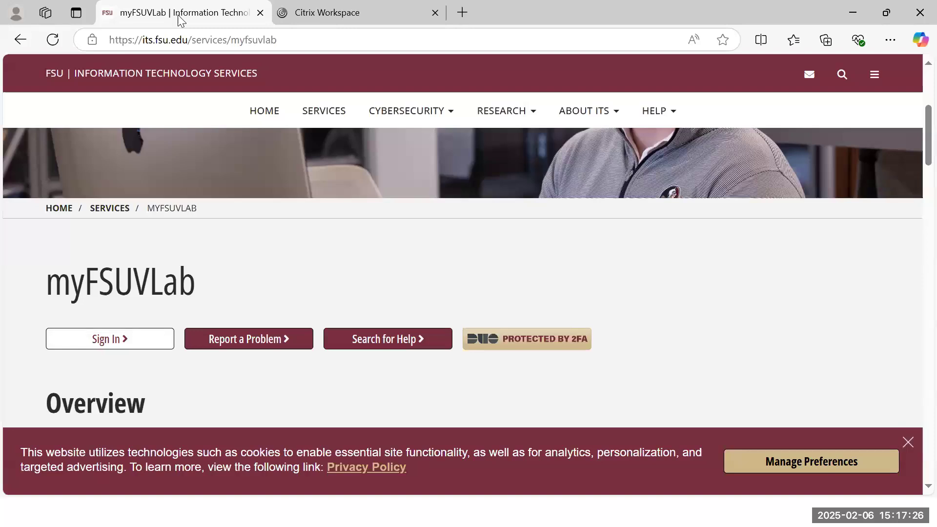
{"action": "scroll", "coordinate": [268, 194], "scroll_direction": "up", "scroll_amount": 5}
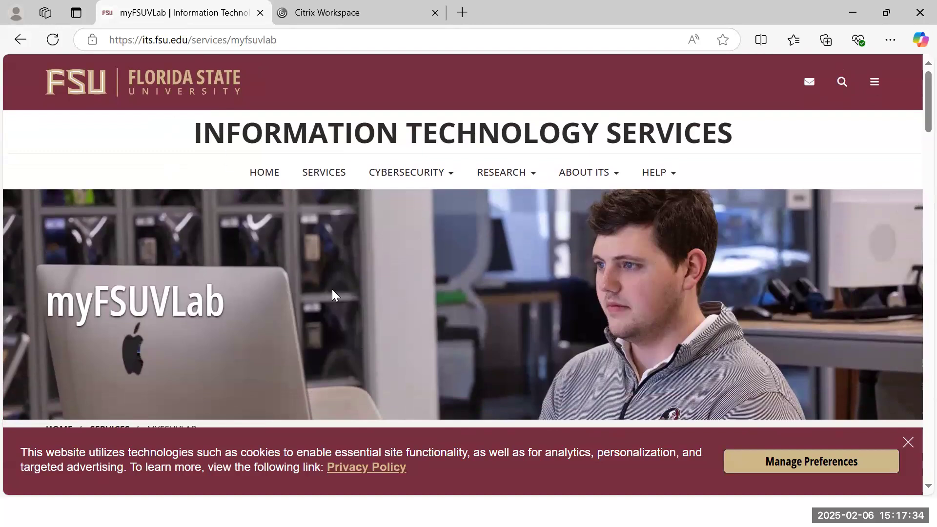
{"action": "scroll", "coordinate": [332, 295], "scroll_direction": "down", "scroll_amount": 5}
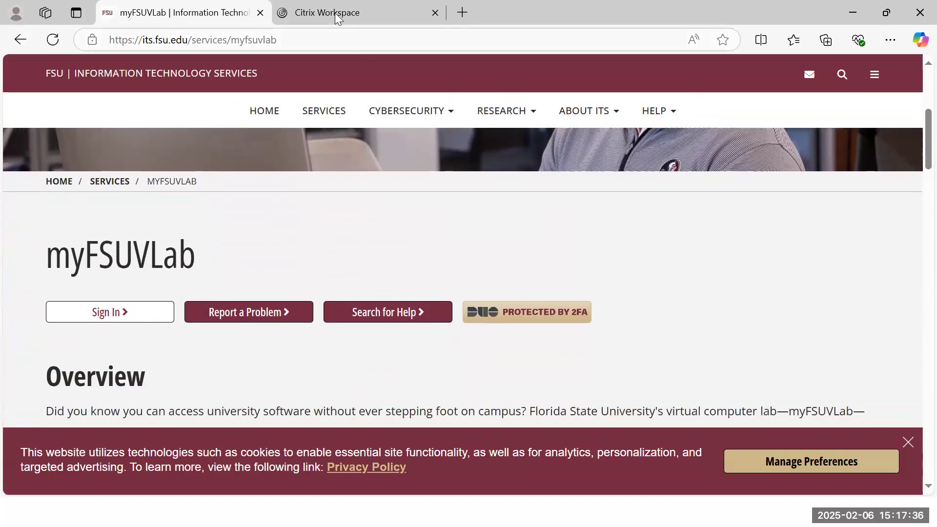
{"action": "left_click", "coordinate": [337, 17]}
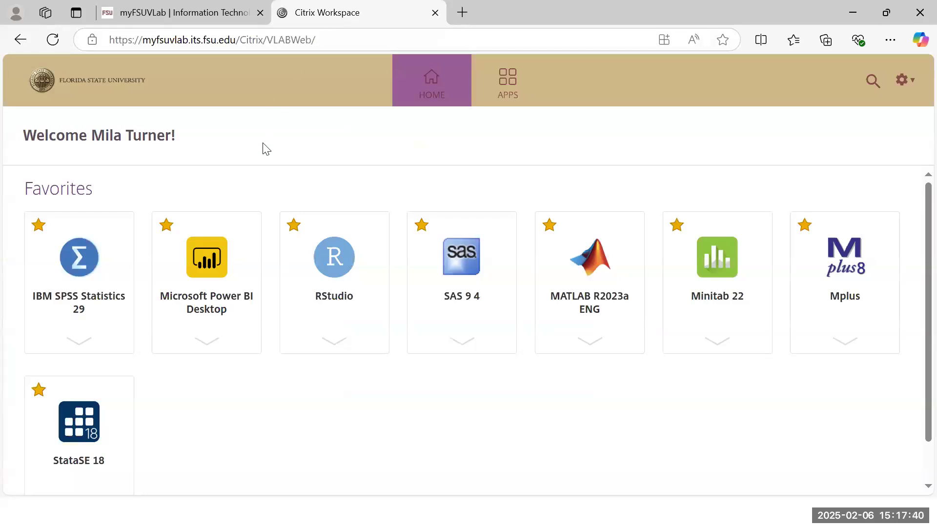
Step: Open the APPS tab and scroll the All (86) grid down past NVivo 15 and Pycharm64
{"action": "left_click", "coordinate": [508, 83]}
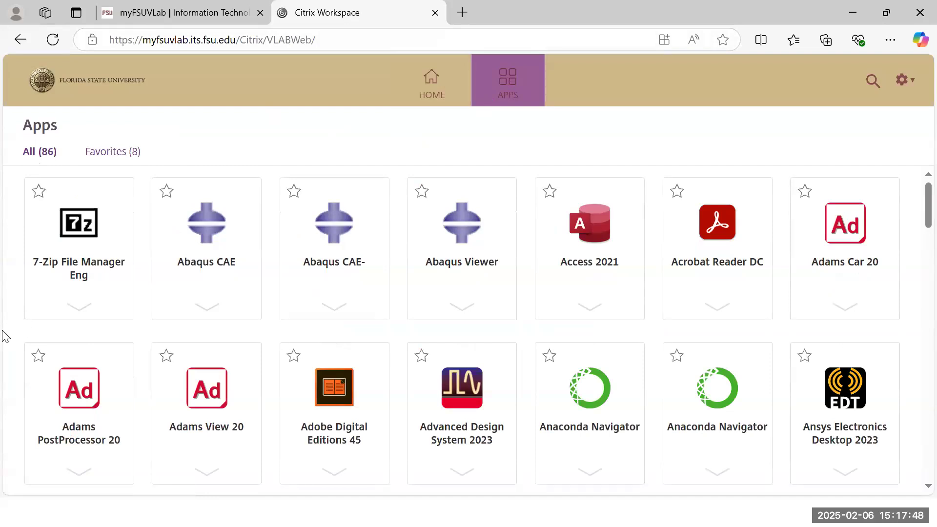
{"action": "scroll", "coordinate": [4, 336], "scroll_direction": "down", "scroll_amount": 9}
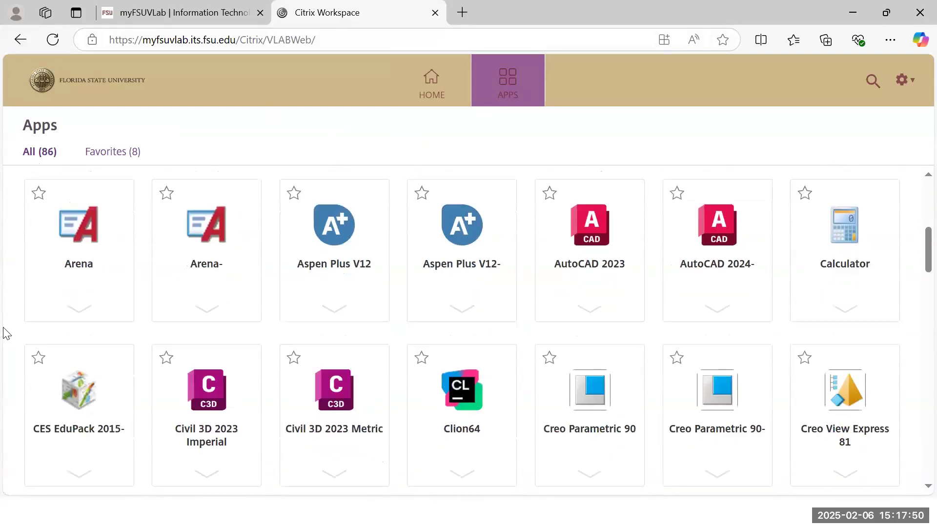
{"action": "scroll", "coordinate": [4, 334], "scroll_direction": "down", "scroll_amount": 5}
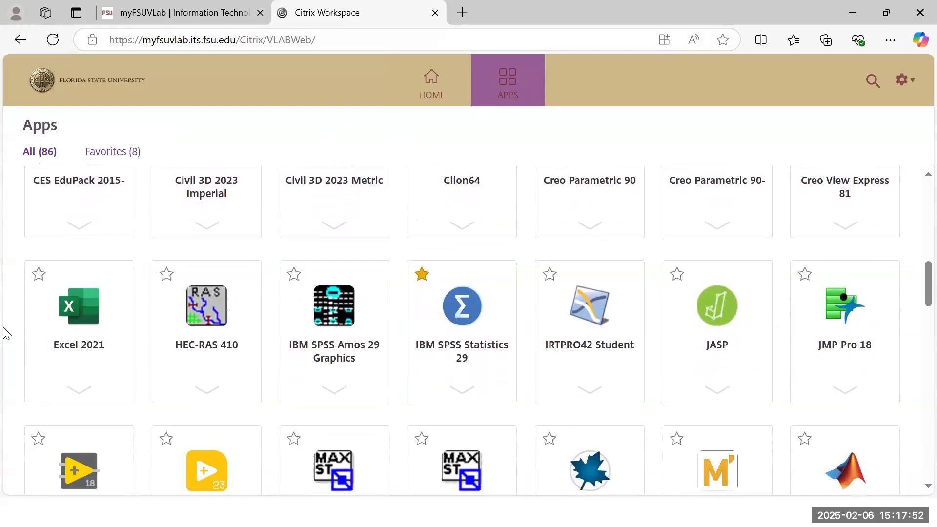
{"action": "scroll", "coordinate": [4, 334], "scroll_direction": "down", "scroll_amount": 1}
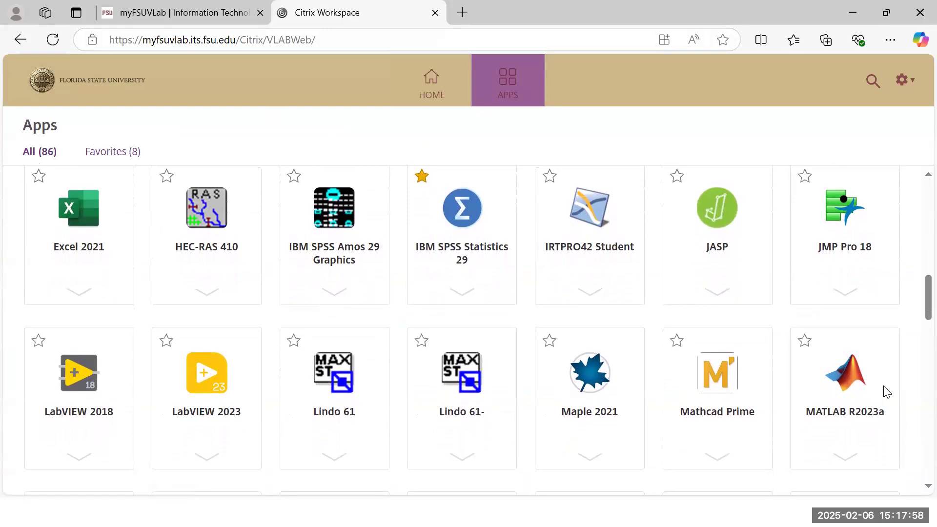
{"action": "scroll", "coordinate": [860, 422], "scroll_direction": "down", "scroll_amount": 3}
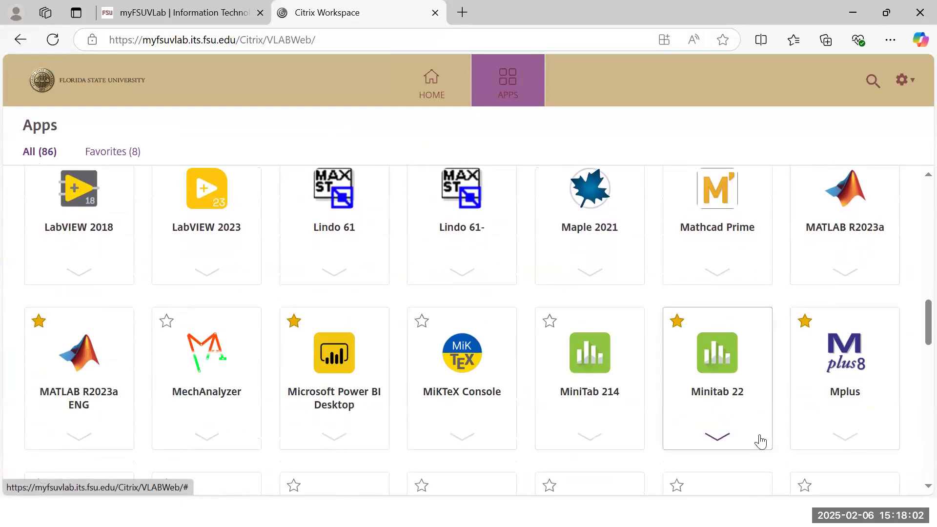
{"action": "scroll", "coordinate": [760, 441], "scroll_direction": "down", "scroll_amount": 3}
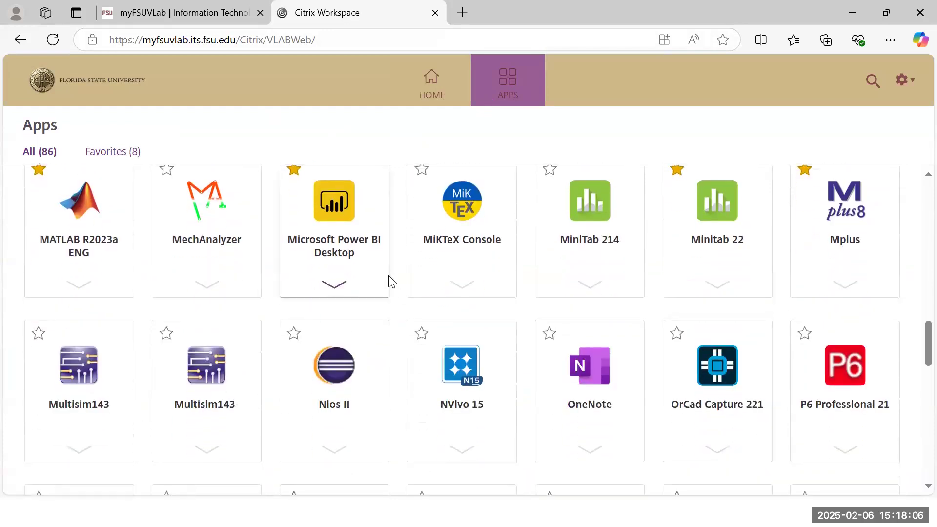
{"action": "scroll", "coordinate": [577, 359], "scroll_direction": "down", "scroll_amount": 2}
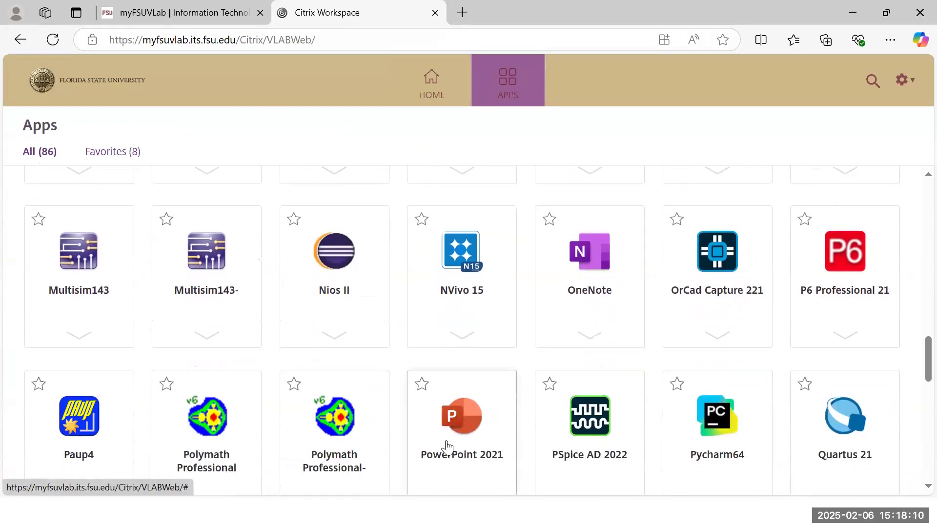
{"action": "scroll", "coordinate": [447, 447], "scroll_direction": "down", "scroll_amount": 1}
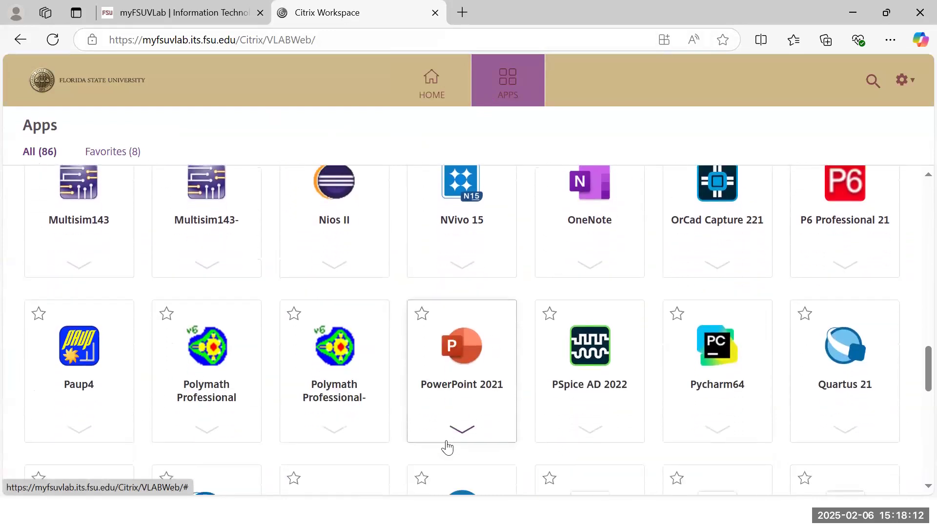
{"action": "scroll", "coordinate": [447, 446], "scroll_direction": "down", "scroll_amount": 9}
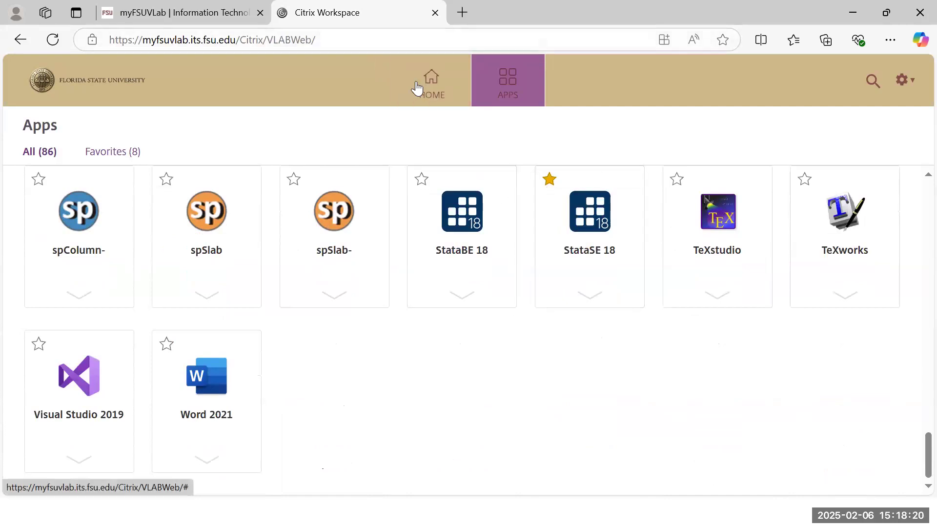
Step: Return to the Favorites home page and open IBM SPSS Statistics 29 from its tile details
{"action": "left_click", "coordinate": [438, 93]}
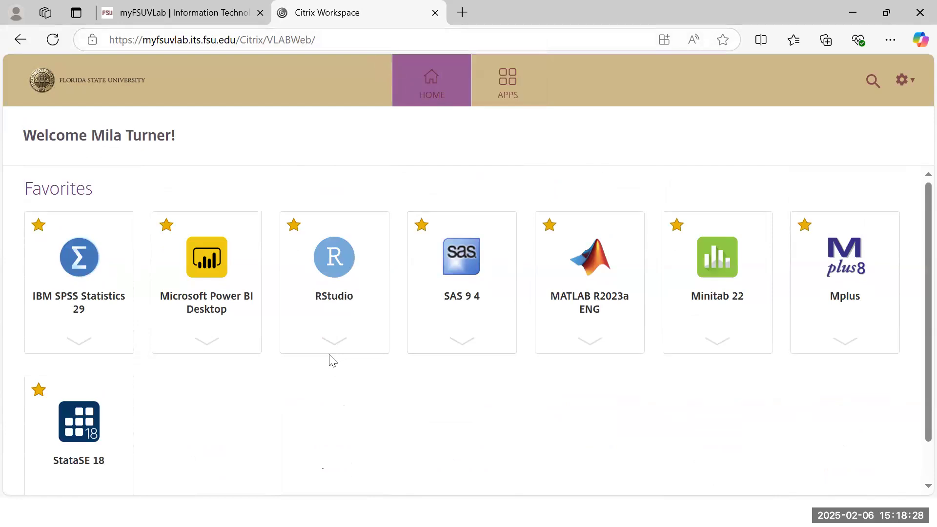
{"action": "left_click", "coordinate": [50, 299]}
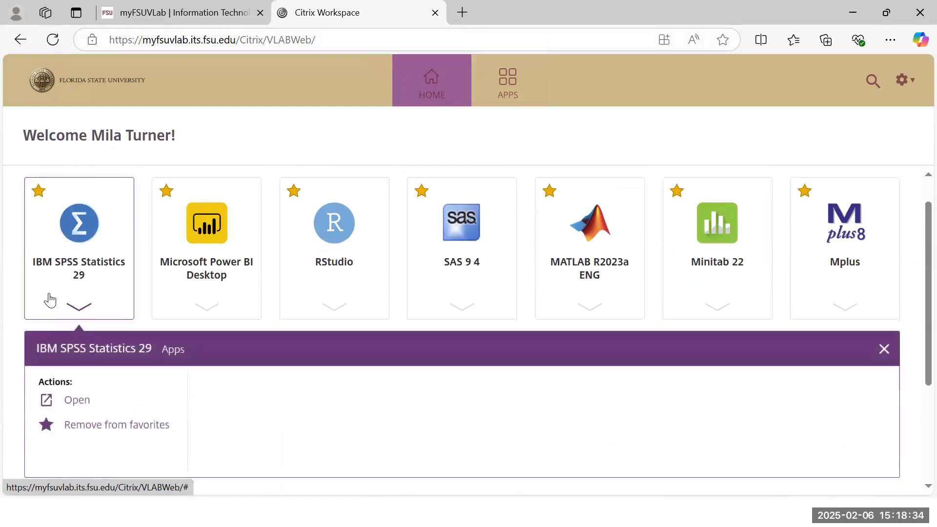
{"action": "left_click", "coordinate": [74, 400]}
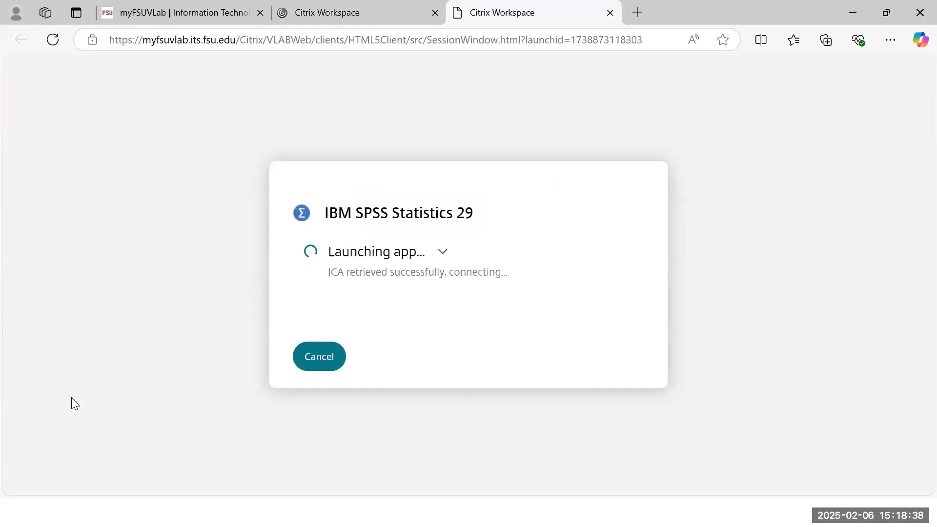
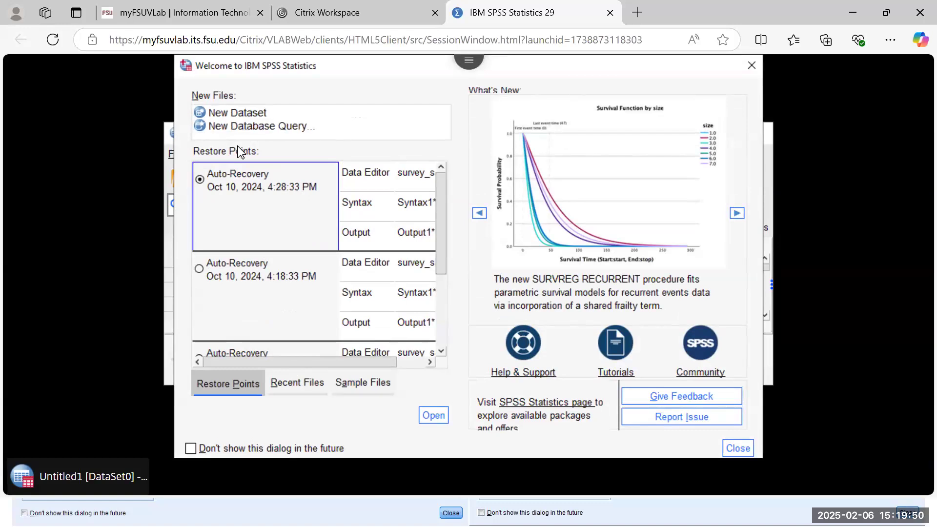
Step: Switch the Welcome dialog from Recent Files to Sample Files and back to Recent Files
{"action": "left_click", "coordinate": [301, 385]}
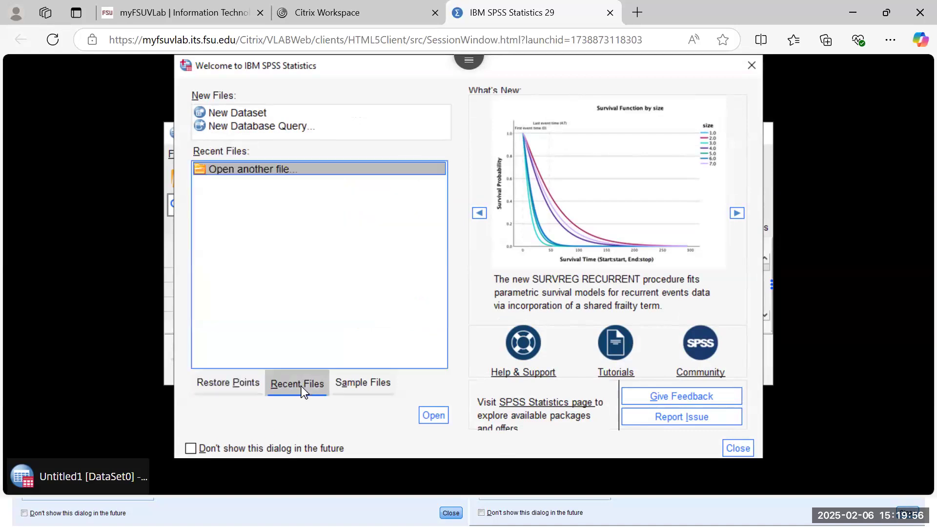
{"action": "left_click", "coordinate": [351, 389]}
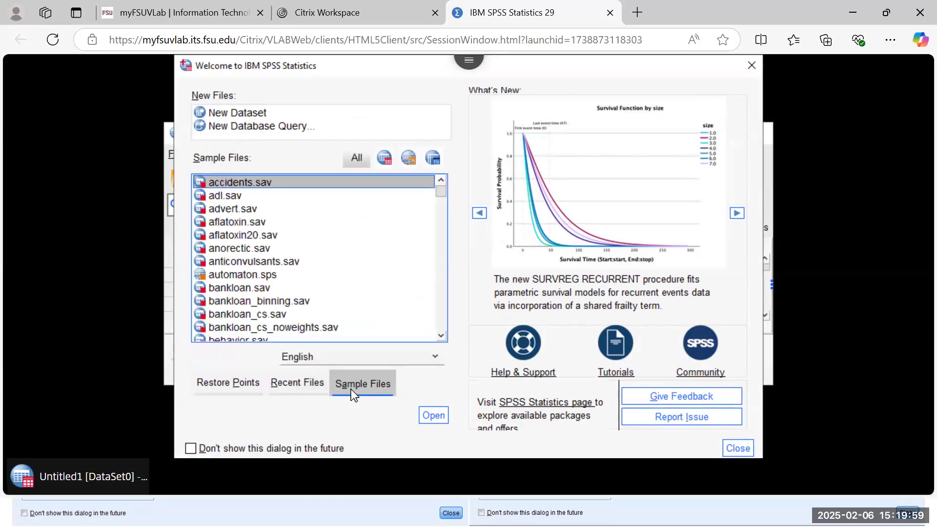
{"action": "left_click", "coordinate": [298, 388]}
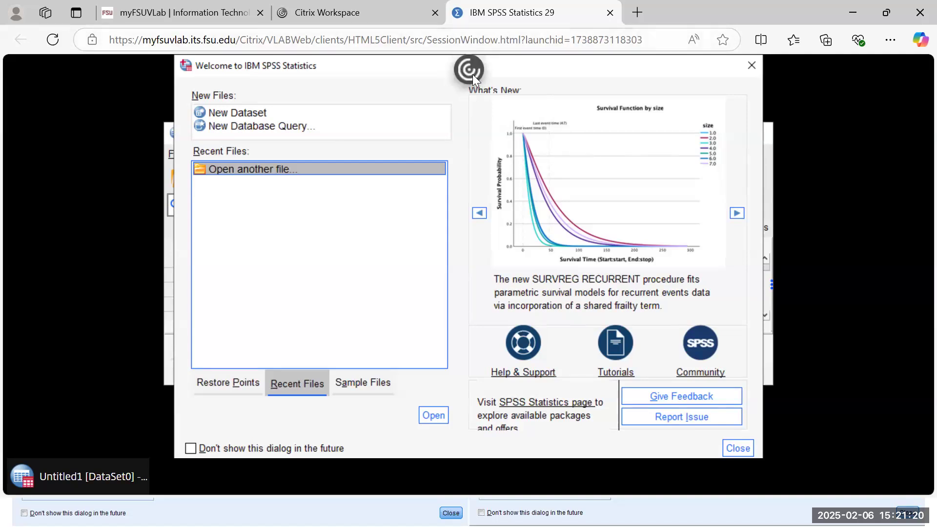
Step: Expand the Citrix session toolbar and start uploading a file from this computer
{"action": "left_click", "coordinate": [469, 69]}
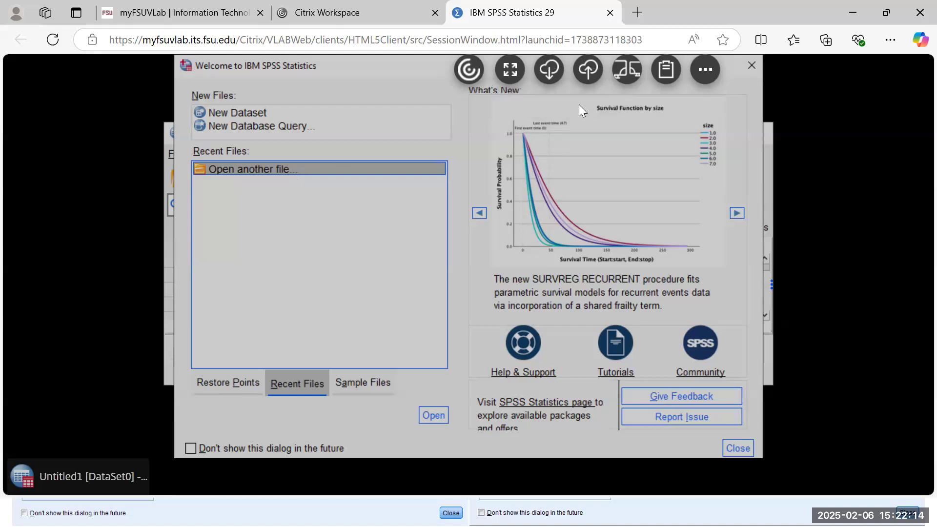
{"action": "left_click", "coordinate": [587, 75]}
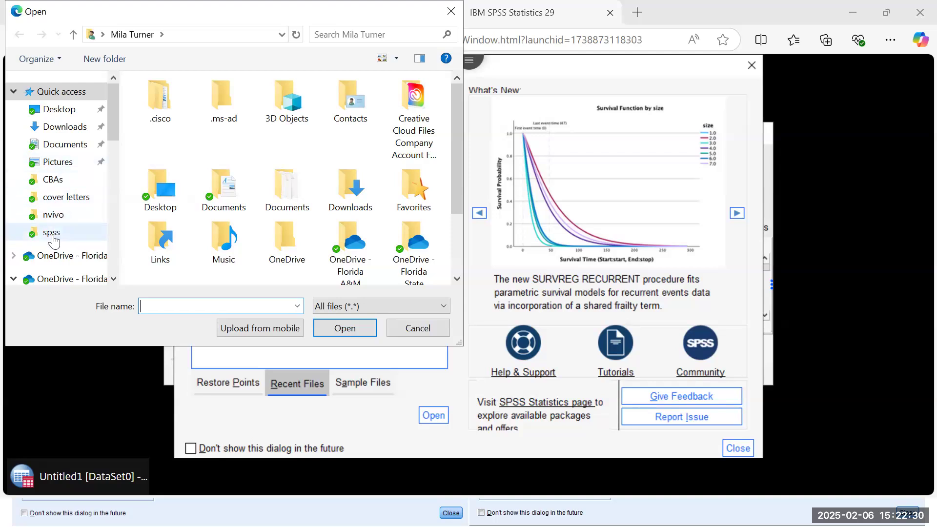
Step: Browse from the spss folder up to OneDrive and into its Data folder
{"action": "left_click", "coordinate": [52, 234]}
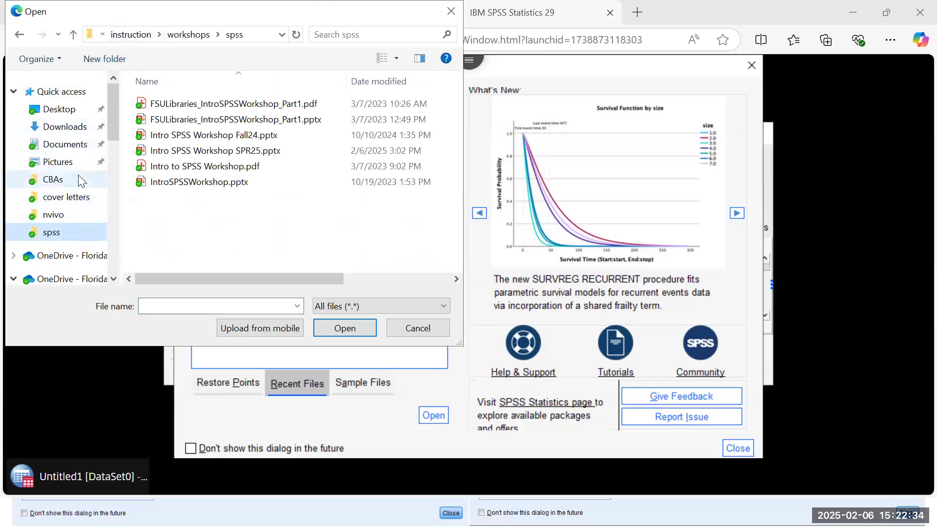
{"action": "left_click", "coordinate": [140, 35]}
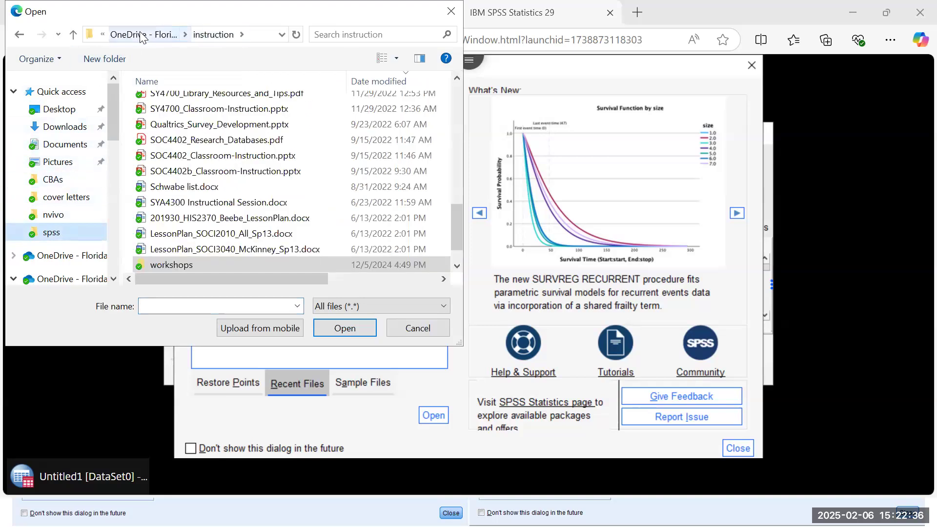
{"action": "left_click", "coordinate": [141, 35]}
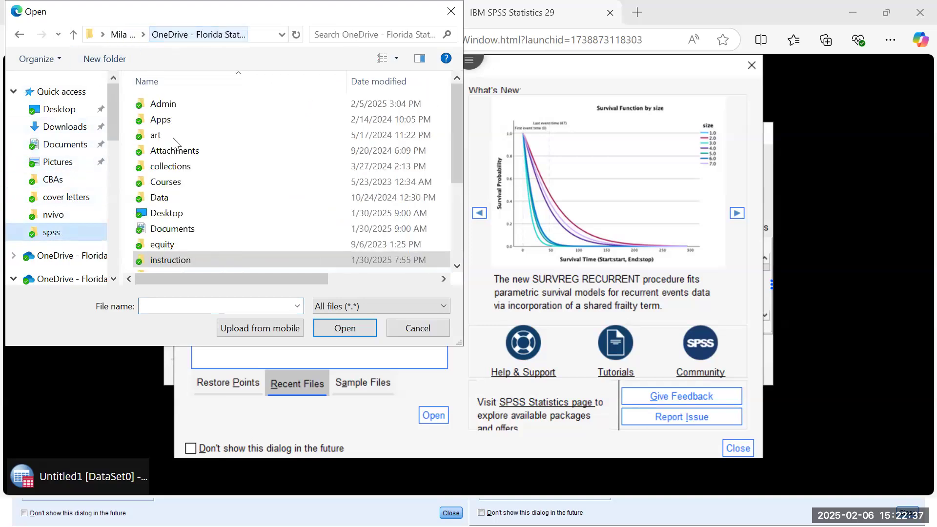
{"action": "double_click", "coordinate": [177, 201]}
{"action": "scroll", "coordinate": [177, 174], "scroll_direction": "down", "scroll_amount": 3}
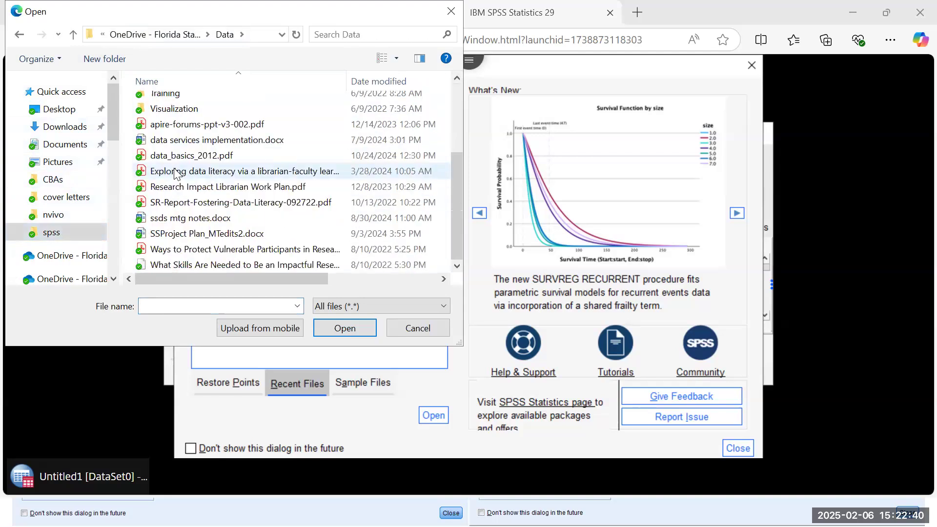
{"action": "scroll", "coordinate": [177, 174], "scroll_direction": "up", "scroll_amount": 3}
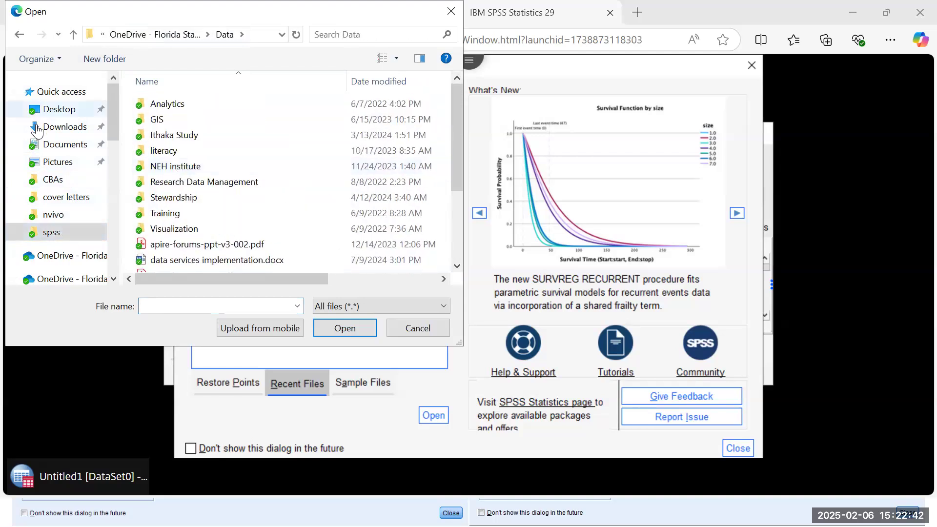
Step: Pick the registration .csv file from Downloads for upload
{"action": "left_click", "coordinate": [63, 127]}
{"action": "scroll", "coordinate": [274, 230], "scroll_direction": "down", "scroll_amount": 8}
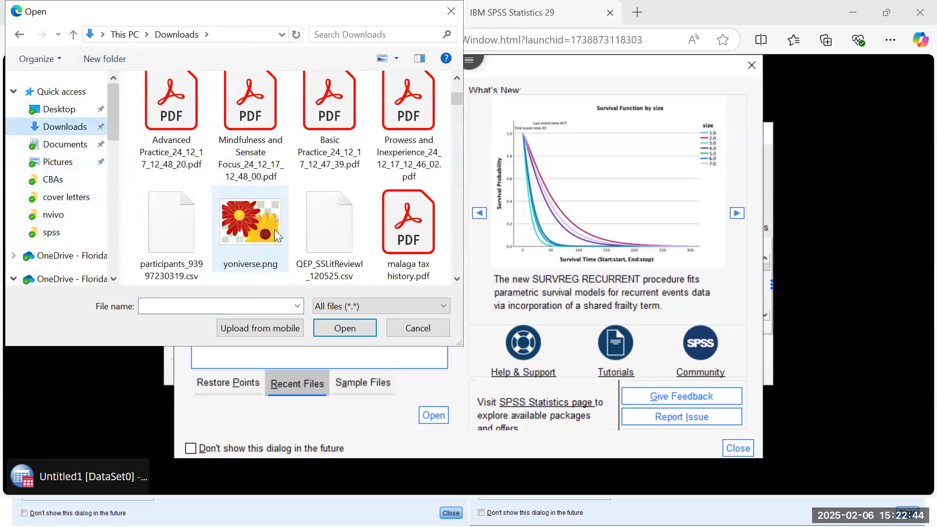
{"action": "scroll", "coordinate": [274, 230], "scroll_direction": "up", "scroll_amount": 2}
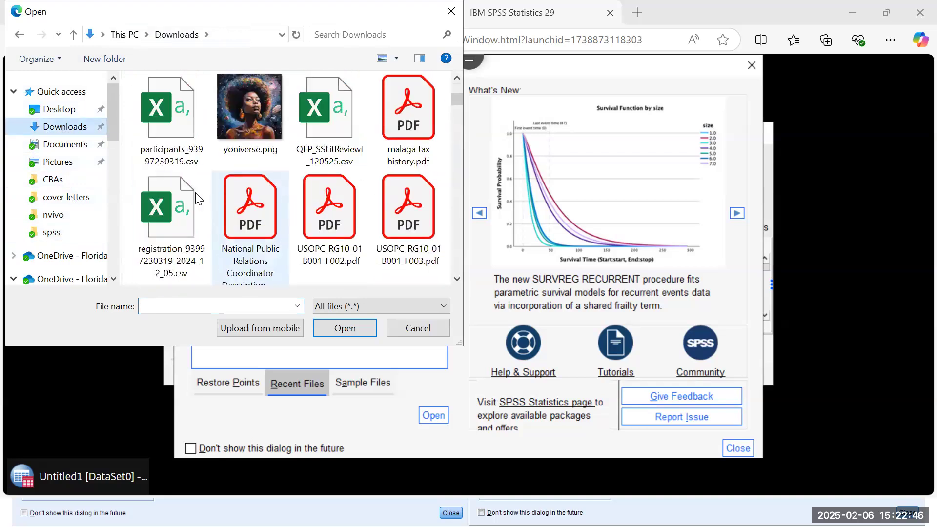
{"action": "left_click", "coordinate": [157, 203]}
{"action": "left_click", "coordinate": [336, 325]}
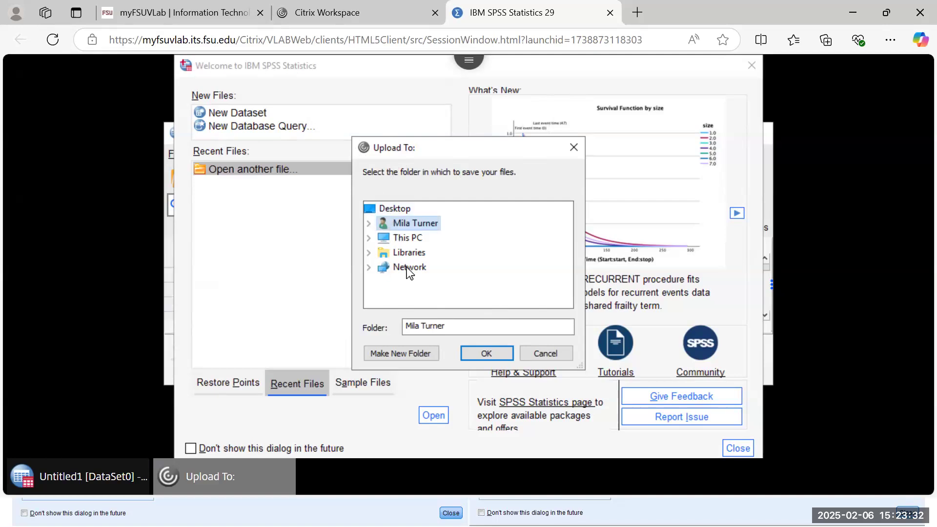
Step: Set the Desktop folder inside the user's home folder as the upload destination and confirm
{"action": "left_click", "coordinate": [368, 253]}
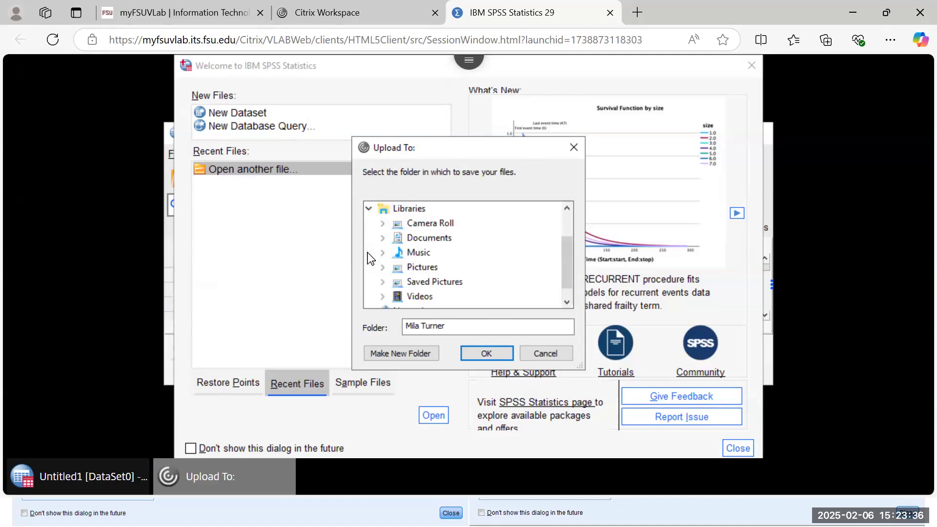
{"action": "scroll", "coordinate": [474, 280], "scroll_direction": "down", "scroll_amount": 1}
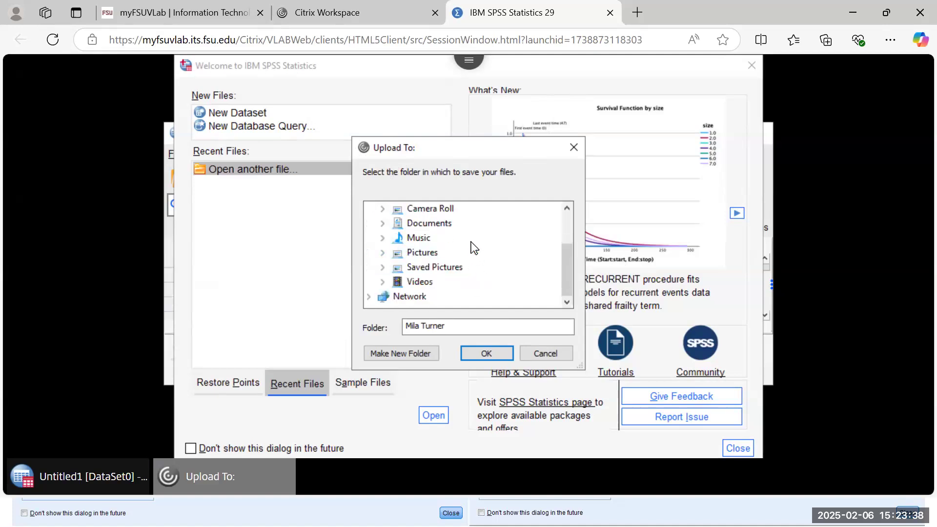
{"action": "scroll", "coordinate": [473, 248], "scroll_direction": "up", "scroll_amount": 3}
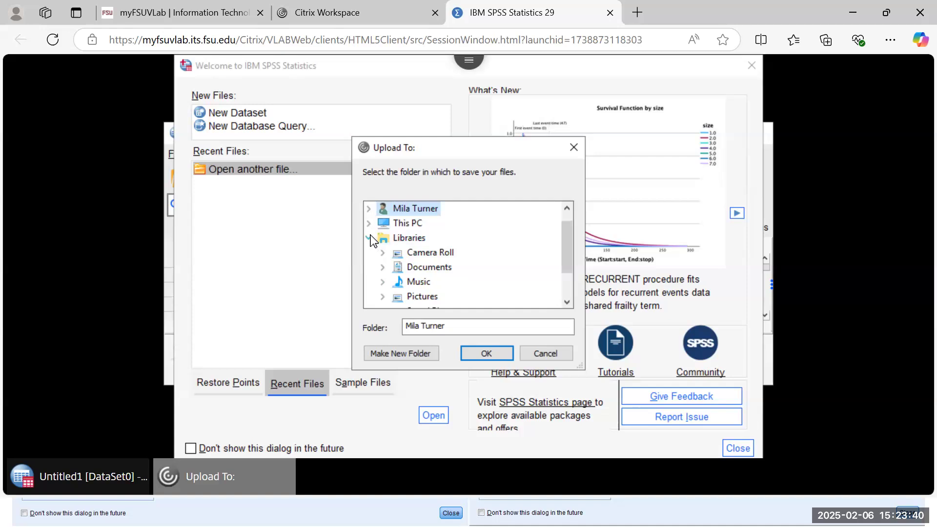
{"action": "left_click", "coordinate": [368, 238]}
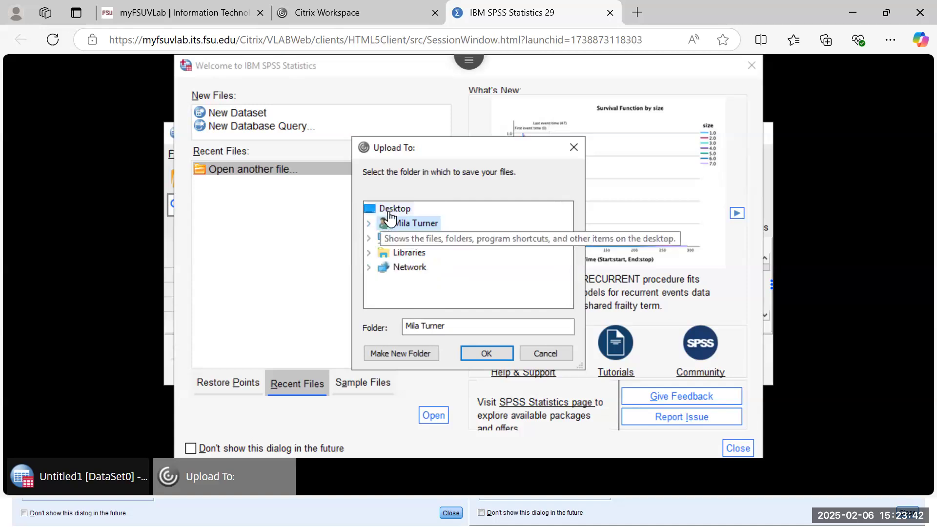
{"action": "left_click", "coordinate": [393, 210]}
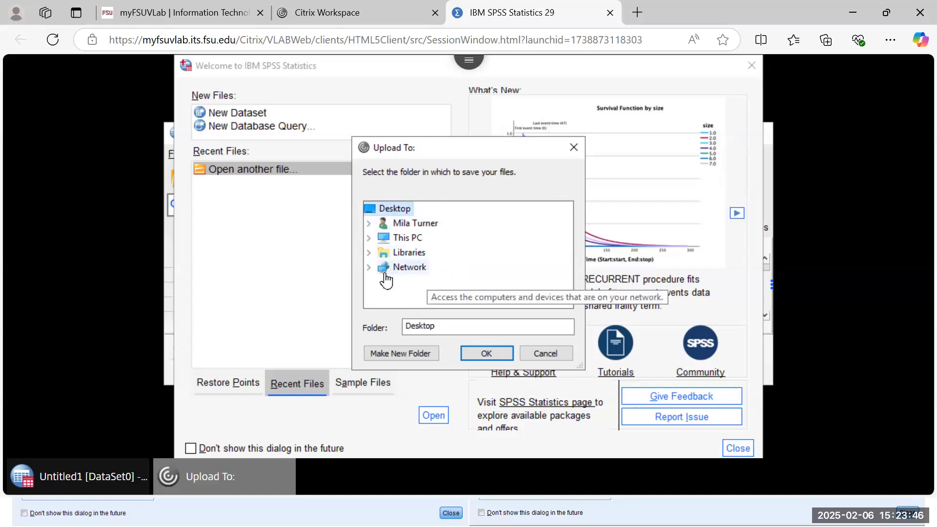
{"action": "left_click", "coordinate": [367, 226]}
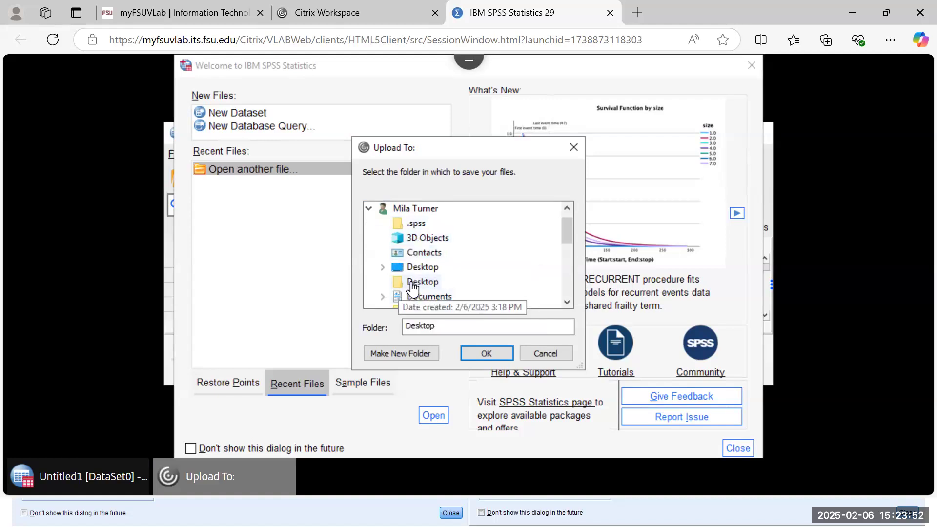
{"action": "left_click", "coordinate": [415, 285]}
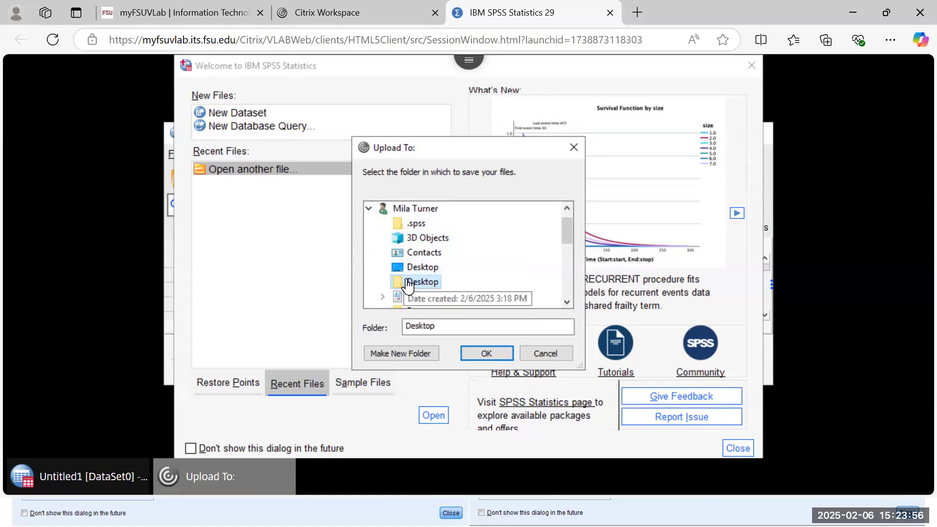
{"action": "left_click", "coordinate": [475, 352]}
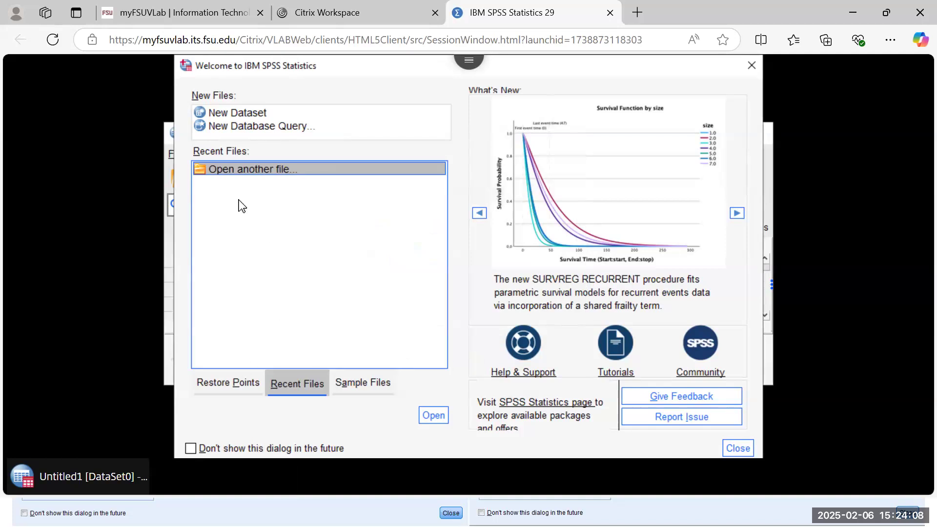
Step: Choose 'Open another file...' in the Welcome dialog to bring up the Open dialog
{"action": "left_click", "coordinate": [225, 171]}
{"action": "left_click", "coordinate": [444, 417]}
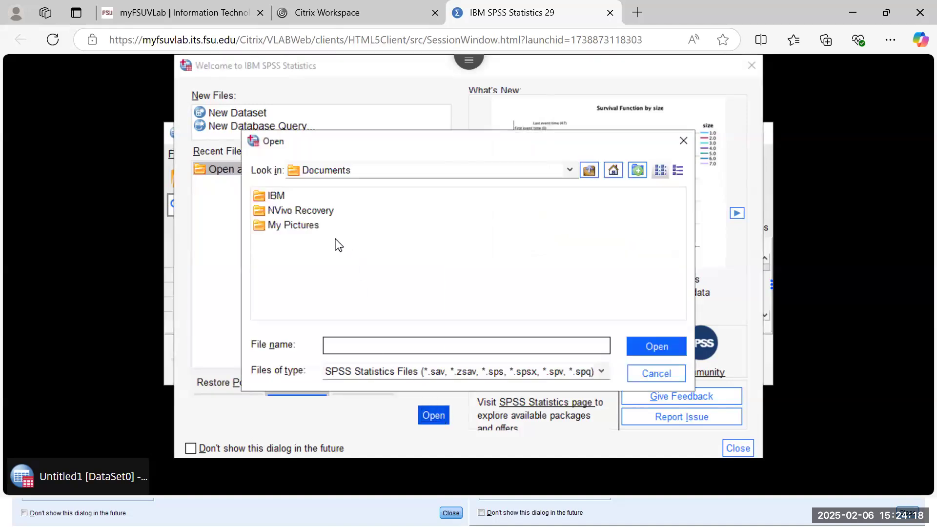
Step: Scroll through the Look in locations list and point the Open dialog at the Desktop
{"action": "left_click", "coordinate": [567, 172]}
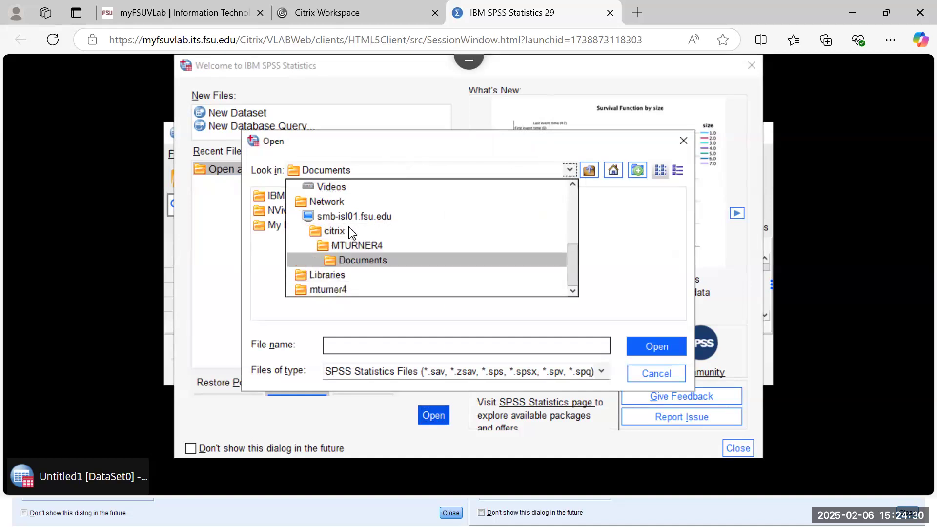
{"action": "scroll", "coordinate": [349, 227], "scroll_direction": "up", "scroll_amount": 1}
{"action": "scroll", "coordinate": [350, 227], "scroll_direction": "up", "scroll_amount": 3}
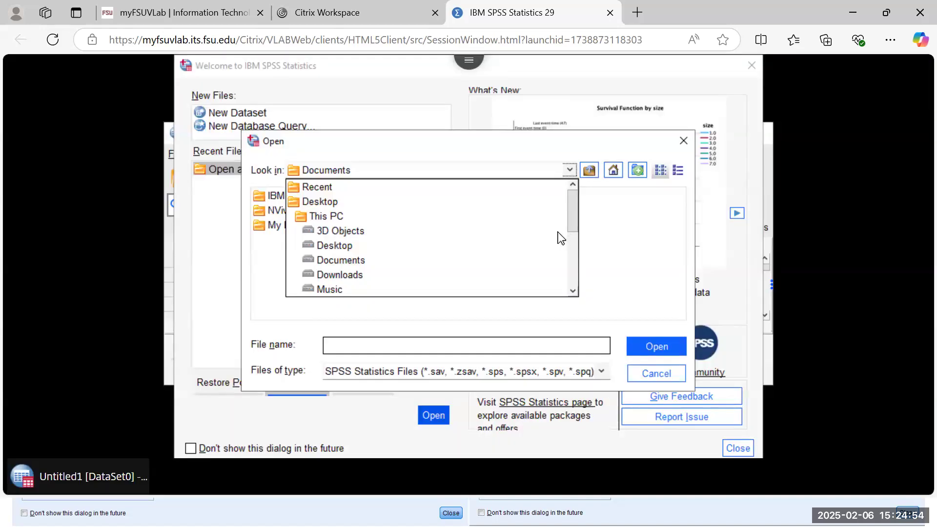
{"action": "scroll", "coordinate": [558, 232], "scroll_direction": "down", "scroll_amount": 3}
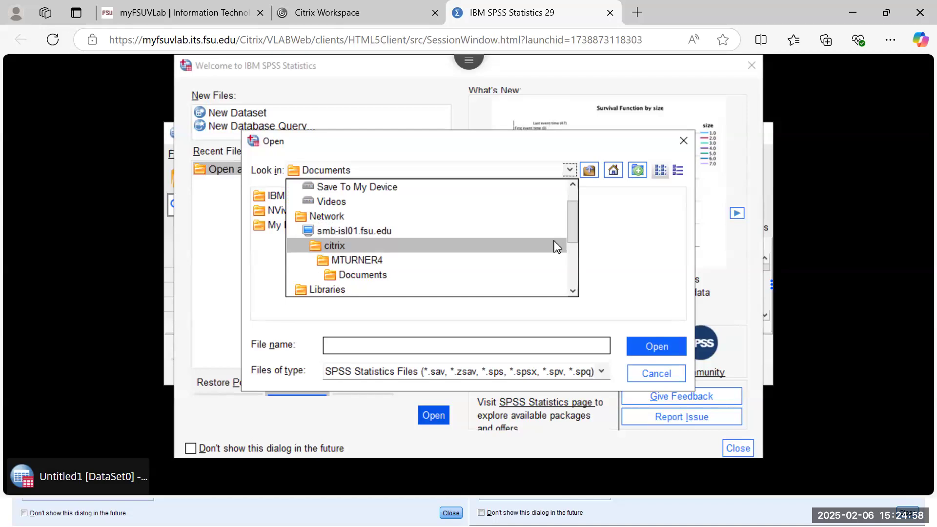
{"action": "mouse_move", "coordinate": [572, 230]}
{"action": "left_mouse_down"}
{"action": "mouse_move", "coordinate": [569, 292]}
{"action": "mouse_move", "coordinate": [578, 215]}
{"action": "left_mouse_up"}
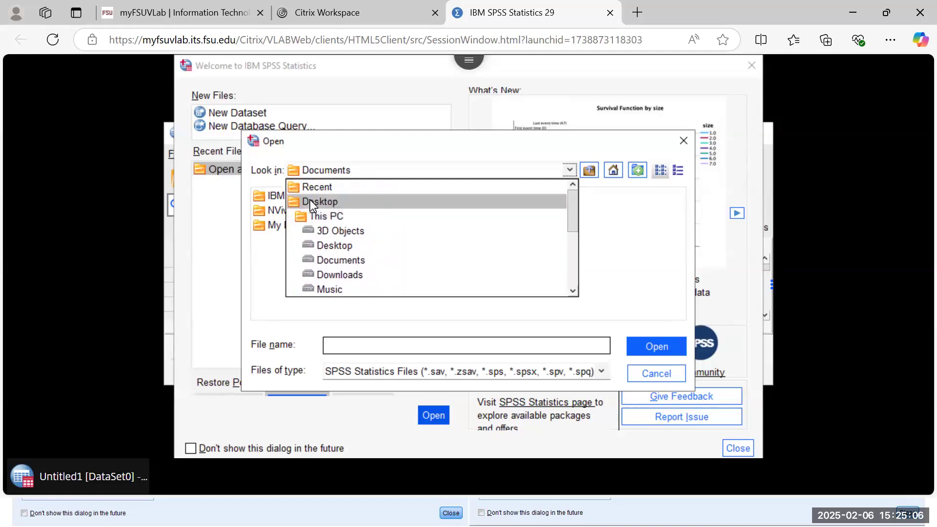
{"action": "left_click", "coordinate": [313, 203]}
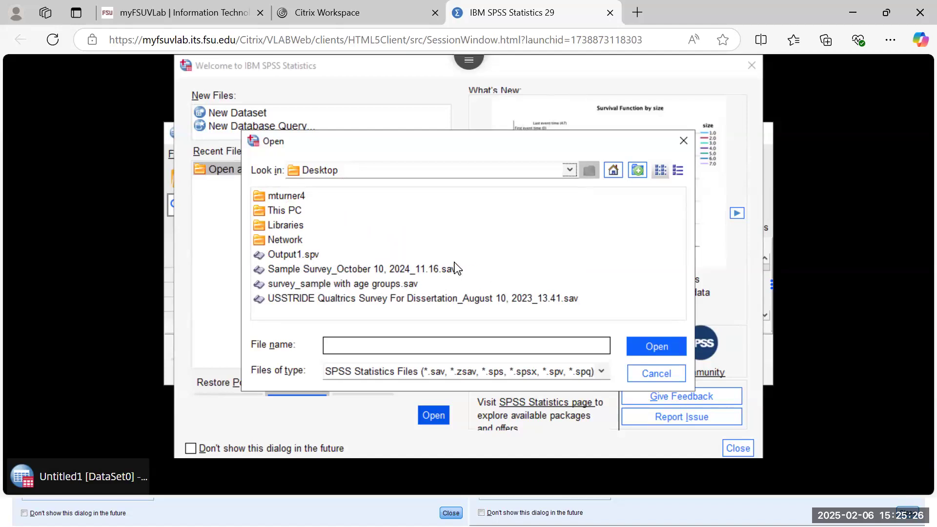
Step: Open Sample Survey_October 10, 2024_11.16.sav from the Desktop and maximize the Data Editor
{"action": "left_click", "coordinate": [427, 271]}
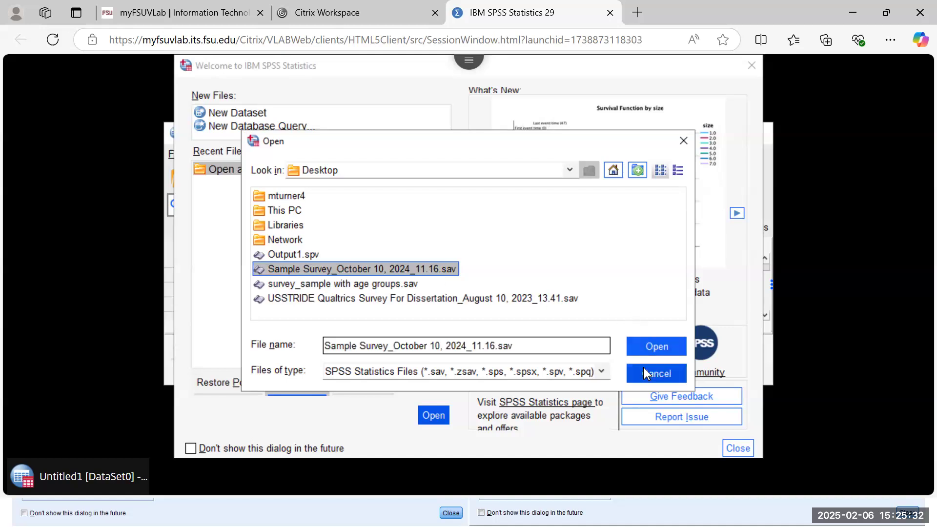
{"action": "left_click", "coordinate": [648, 355]}
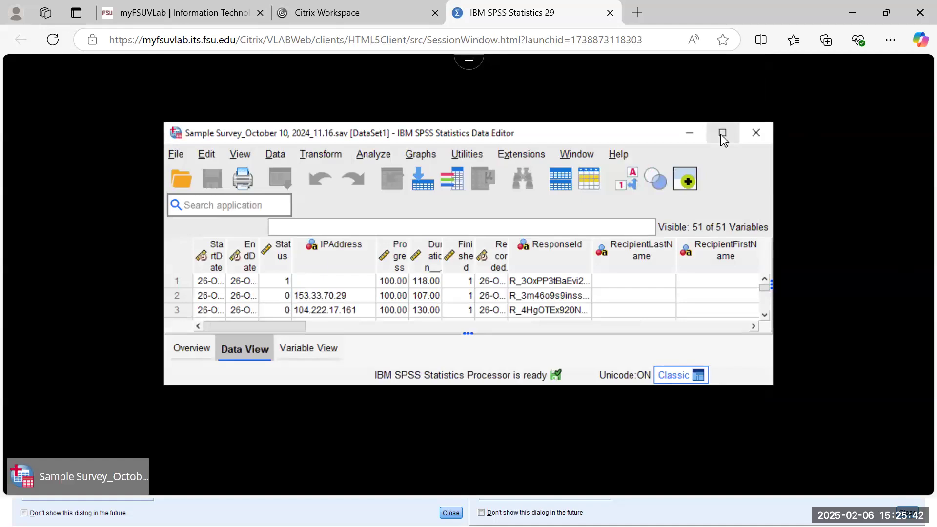
{"action": "left_click", "coordinate": [722, 134]}
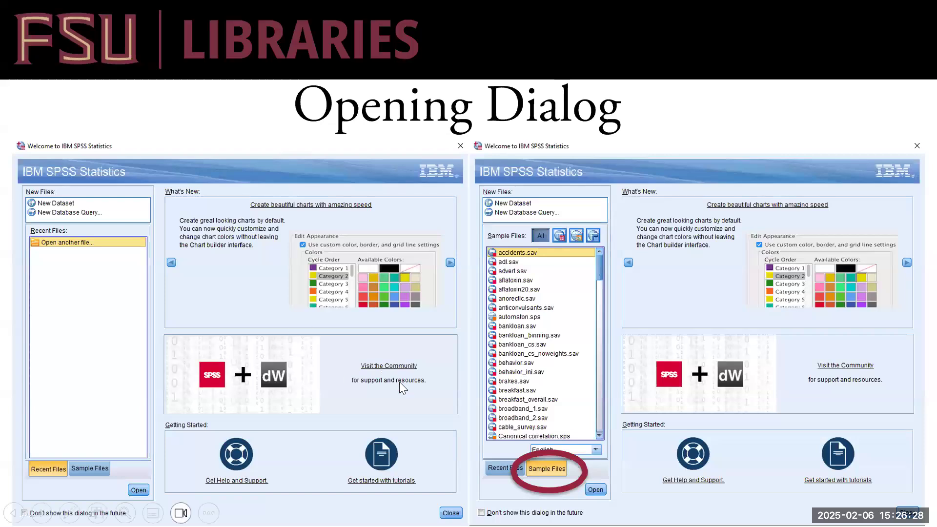
Step: Return to the PowerPoint slideshow on its Sample Data Sets slide
{"action": "left_click", "coordinate": [440, 362]}
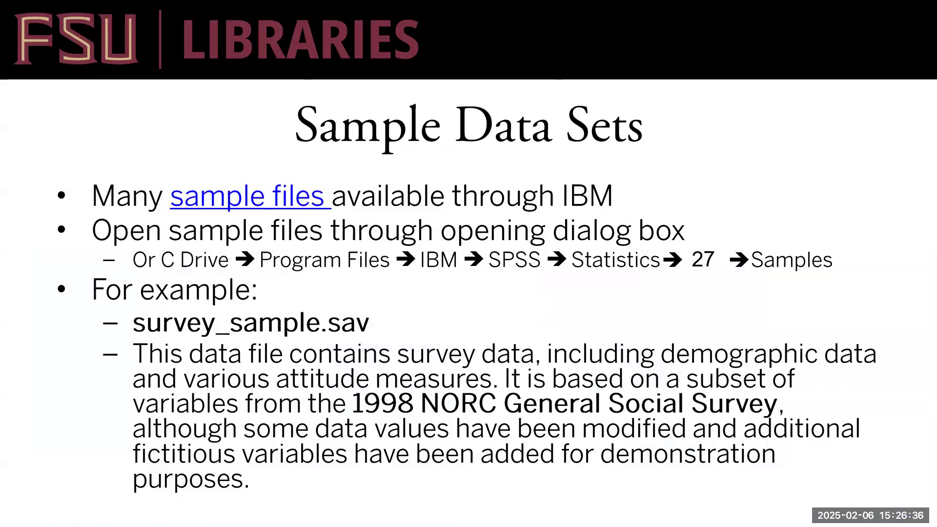
Step: Advance the slideshow from Sample Data Sets toward the SPSS Windows slide
{"action": "left_click", "coordinate": [657, 359]}
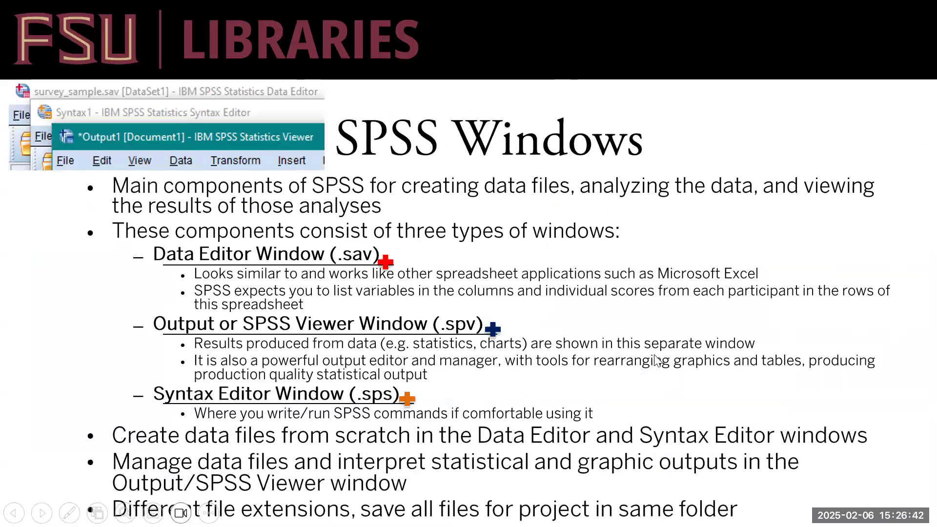
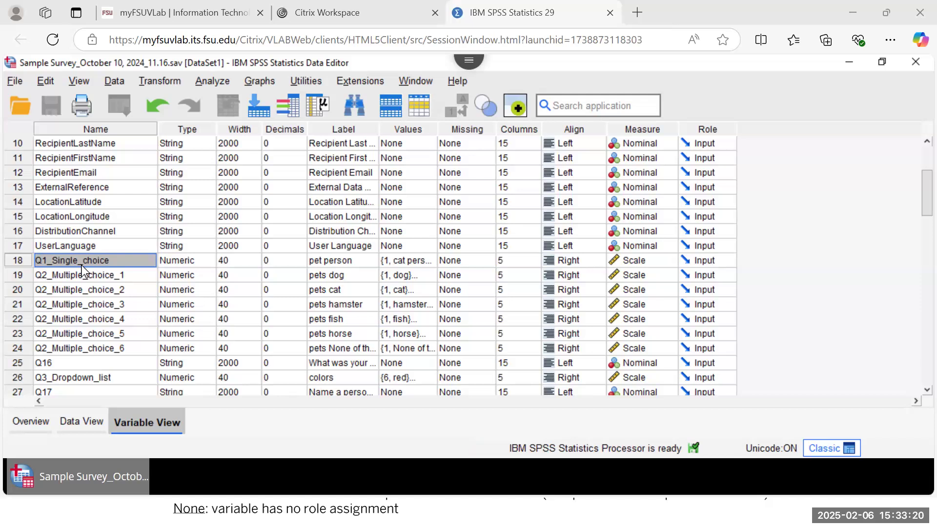
{"action": "double_click", "coordinate": [322, 263]}
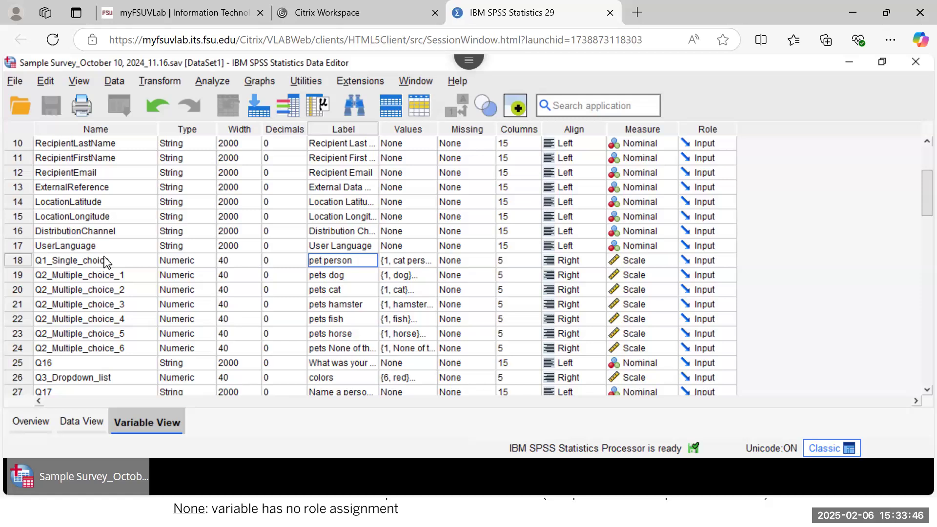
{"action": "left_click", "coordinate": [414, 258]}
{"action": "left_click", "coordinate": [427, 260]}
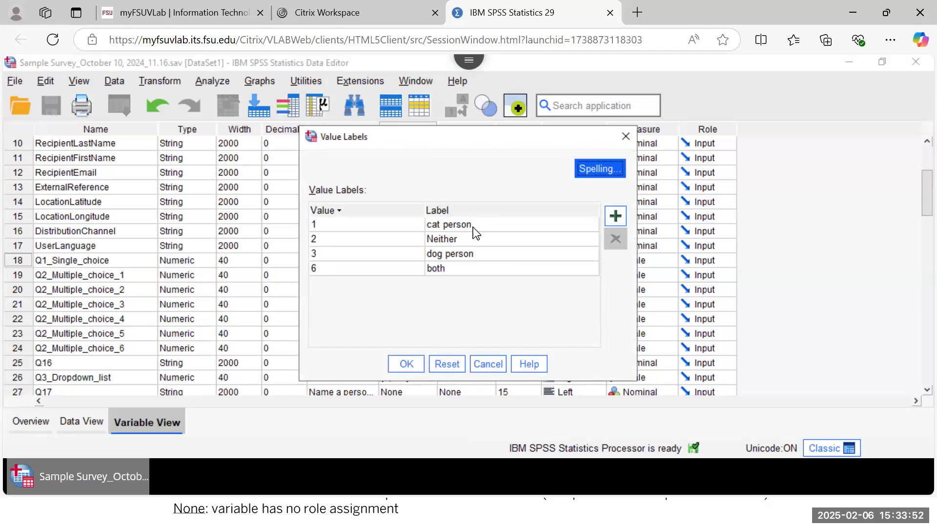
{"action": "left_click", "coordinate": [625, 136]}
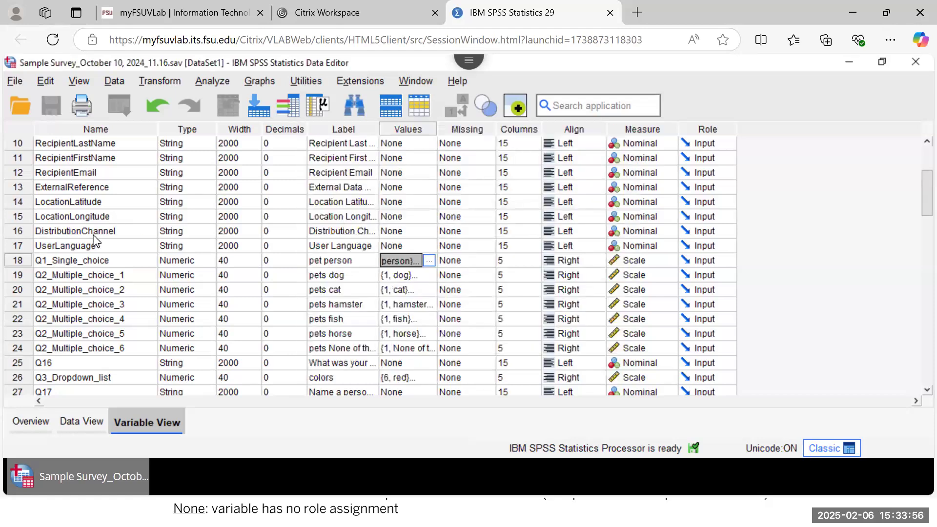
{"action": "left_click", "coordinate": [72, 262]}
{"action": "left_click", "coordinate": [73, 262]}
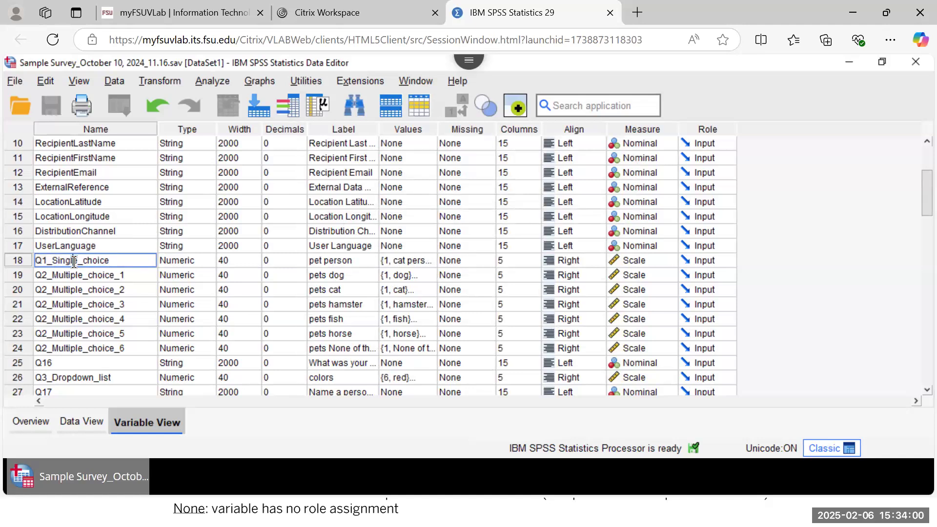
{"action": "double_click", "coordinate": [73, 262]}
{"action": "left_click", "coordinate": [73, 261]}
{"action": "double_click", "coordinate": [73, 262]}
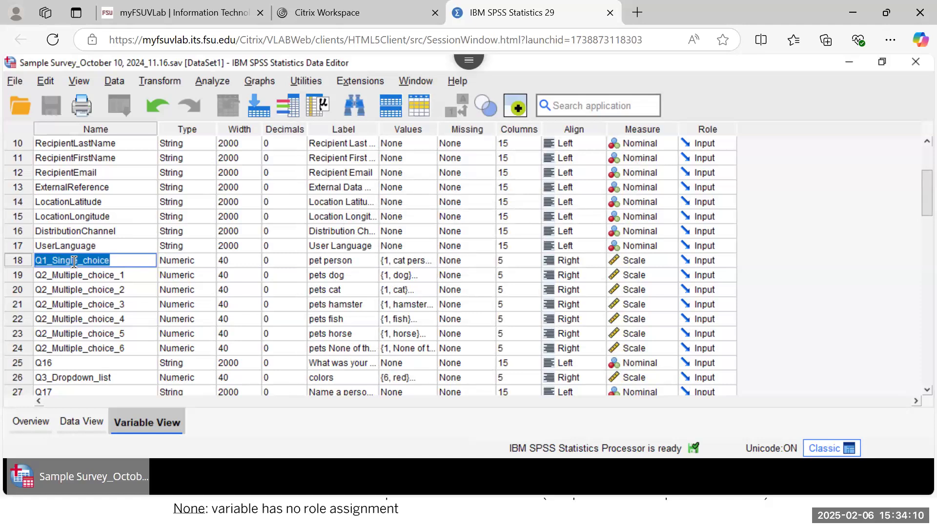
Step: Rename the row 18 variable Q1_Single_choice to PETPERSON
{"action": "type", "text": "PETPERSON"}
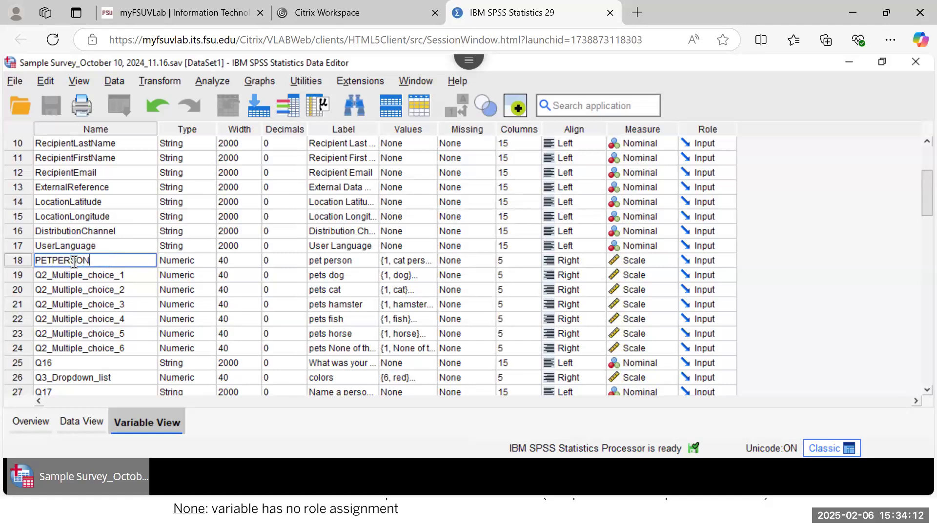
{"action": "left_click", "coordinate": [19, 260]}
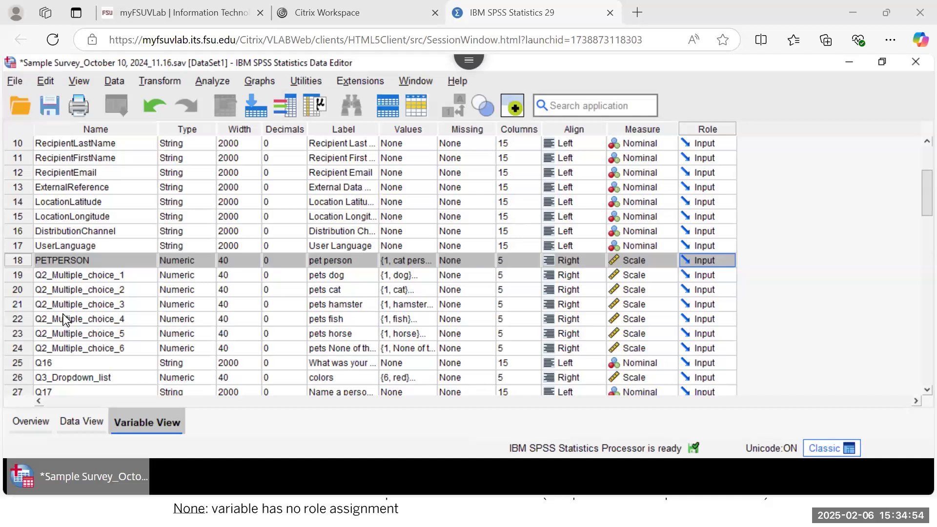
{"action": "scroll", "coordinate": [64, 317], "scroll_direction": "down", "scroll_amount": 1}
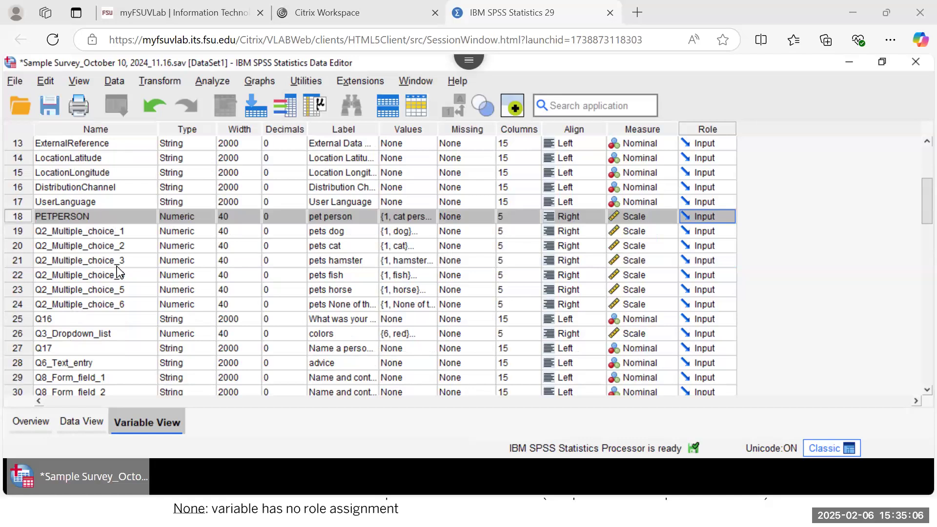
{"action": "scroll", "coordinate": [117, 270], "scroll_direction": "down", "scroll_amount": 1}
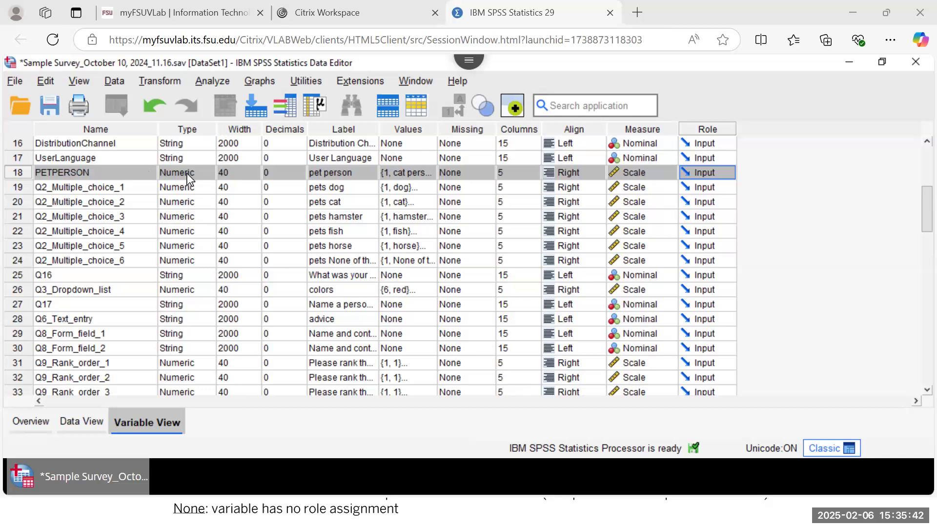
{"action": "left_click", "coordinate": [429, 175]}
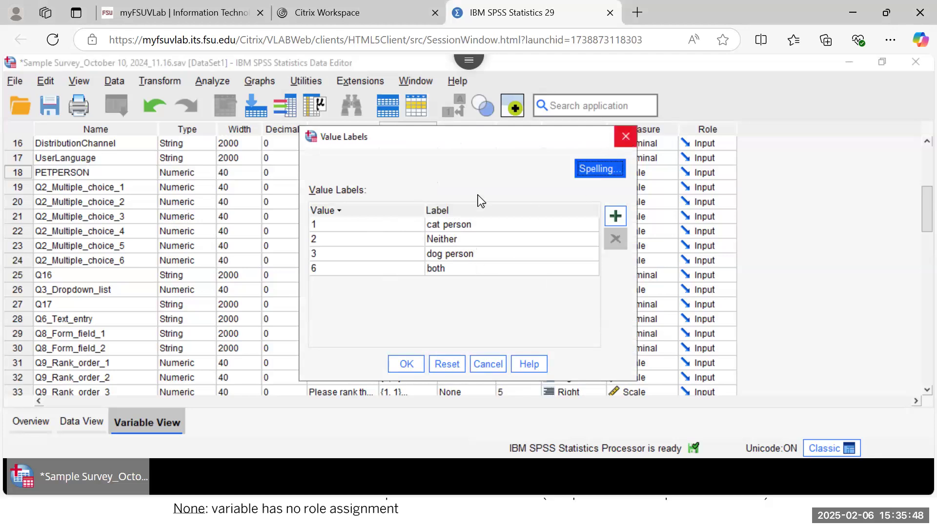
{"action": "left_click", "coordinate": [626, 137]}
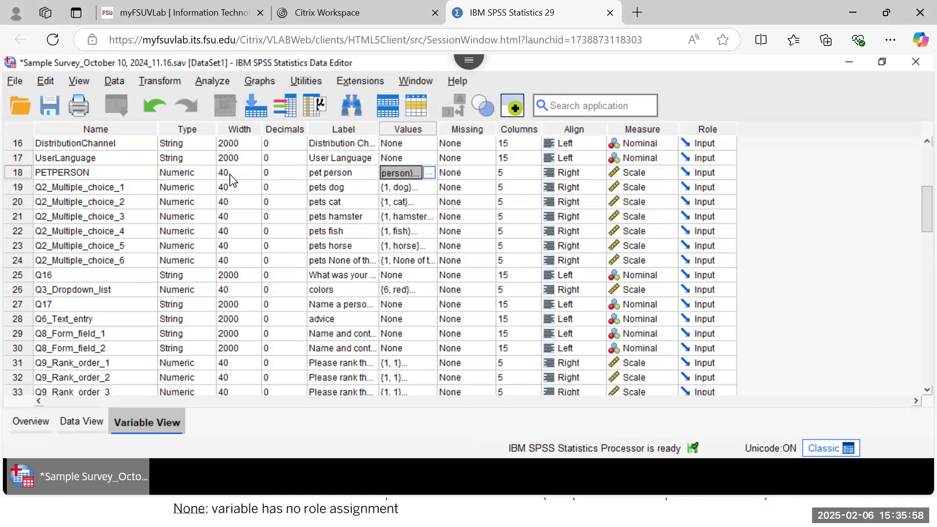
{"action": "left_click", "coordinate": [89, 428]}
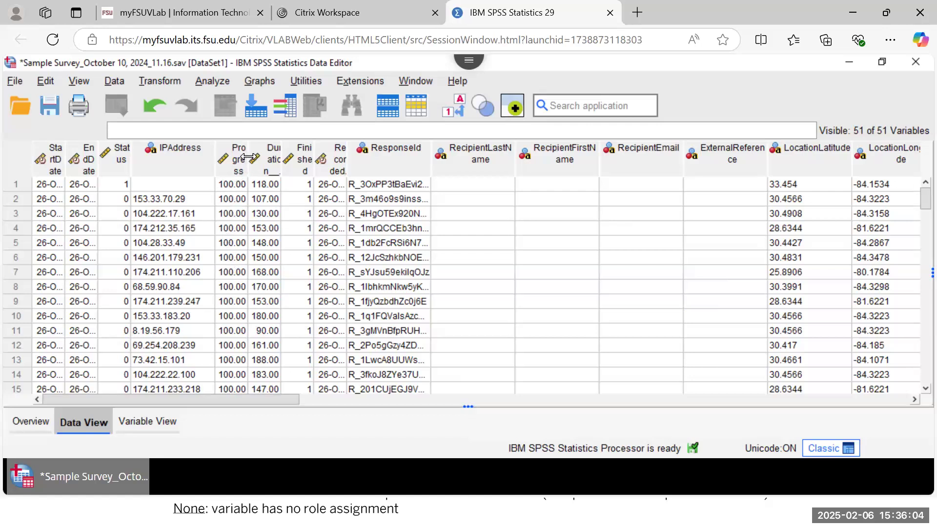
Step: Widen the Progress column in the data grid so its full heading shows, then return to Variable View
{"action": "left_click_drag", "start_coordinate": [247, 155], "coordinate": [302, 154]}
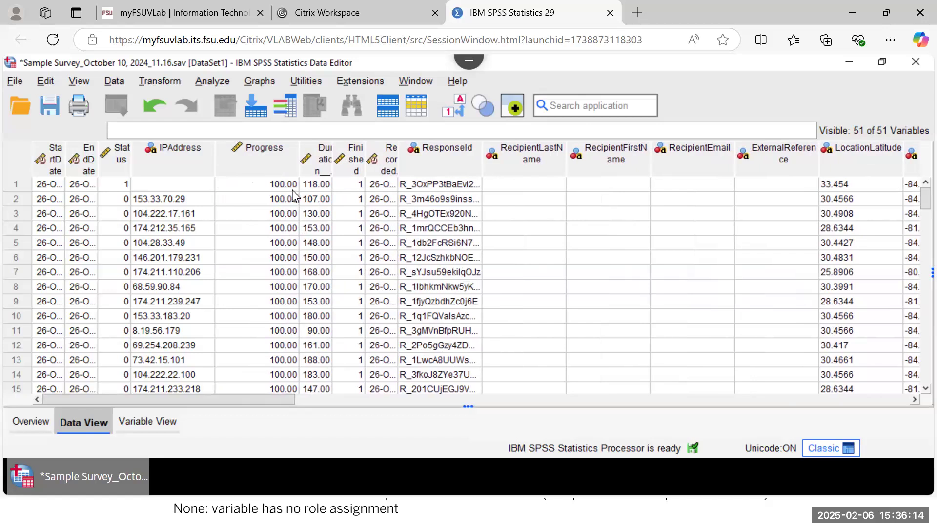
{"action": "left_click", "coordinate": [141, 425]}
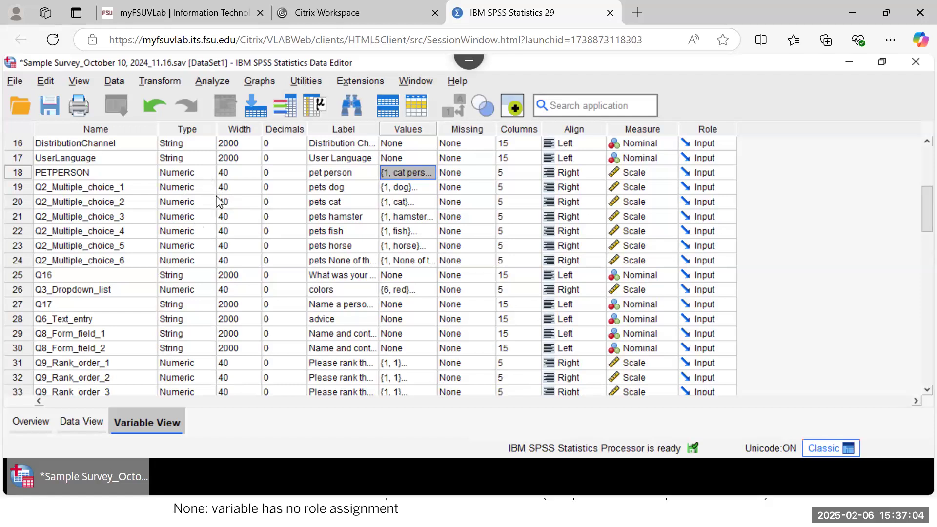
Step: Set Progress to 0 decimal places so its values display as 100, checking the result in Data View
{"action": "scroll", "coordinate": [217, 198], "scroll_direction": "up", "scroll_amount": 5}
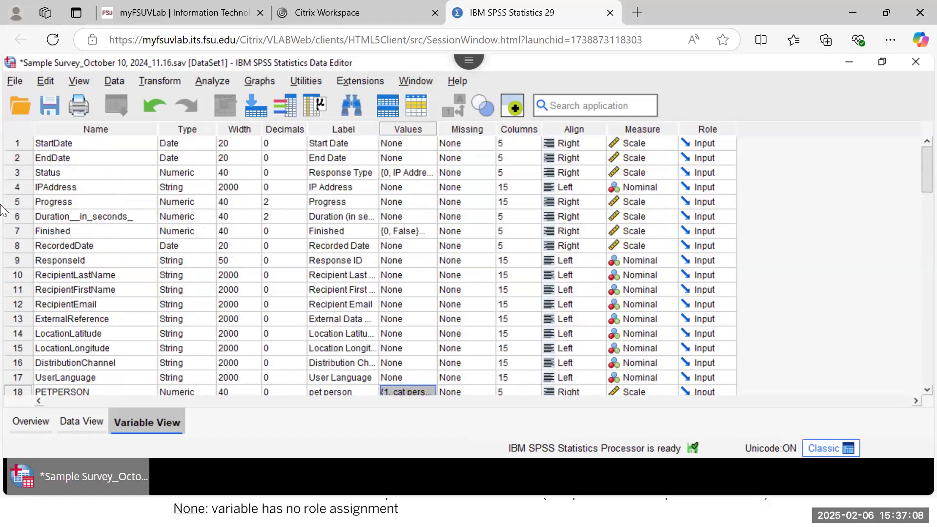
{"action": "left_click", "coordinate": [23, 200]}
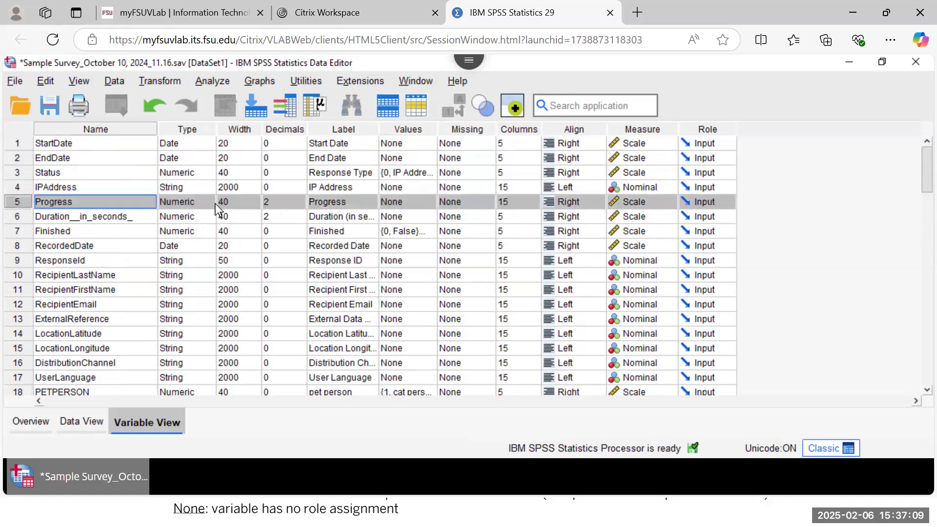
{"action": "left_click", "coordinate": [273, 201]}
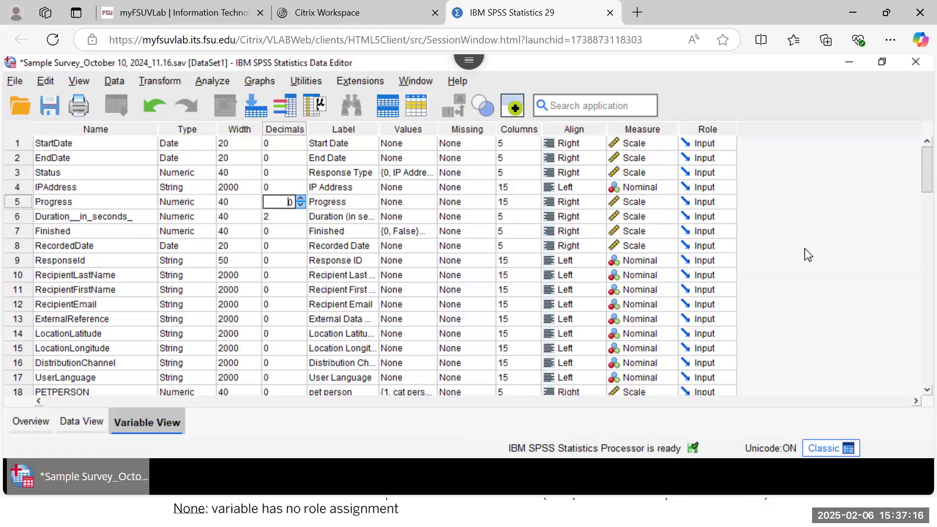
{"action": "left_click", "coordinate": [72, 418]}
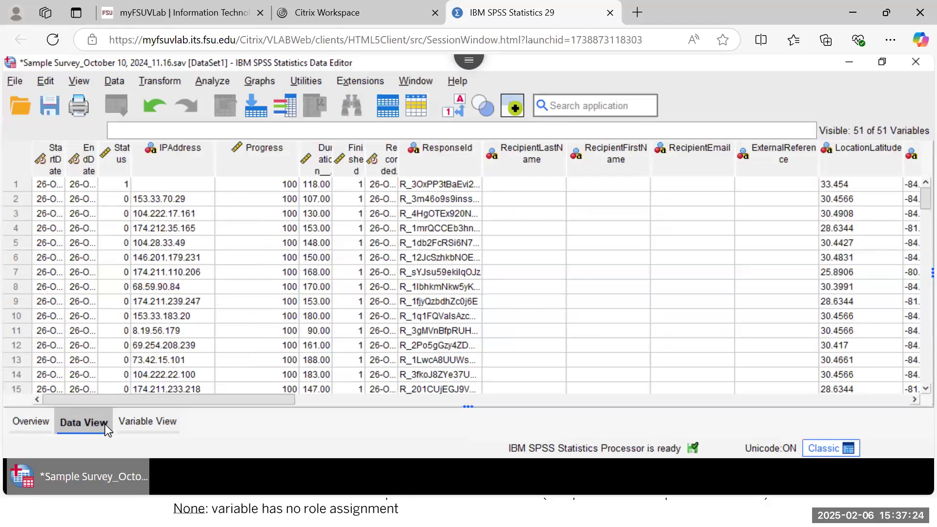
{"action": "left_click", "coordinate": [134, 423]}
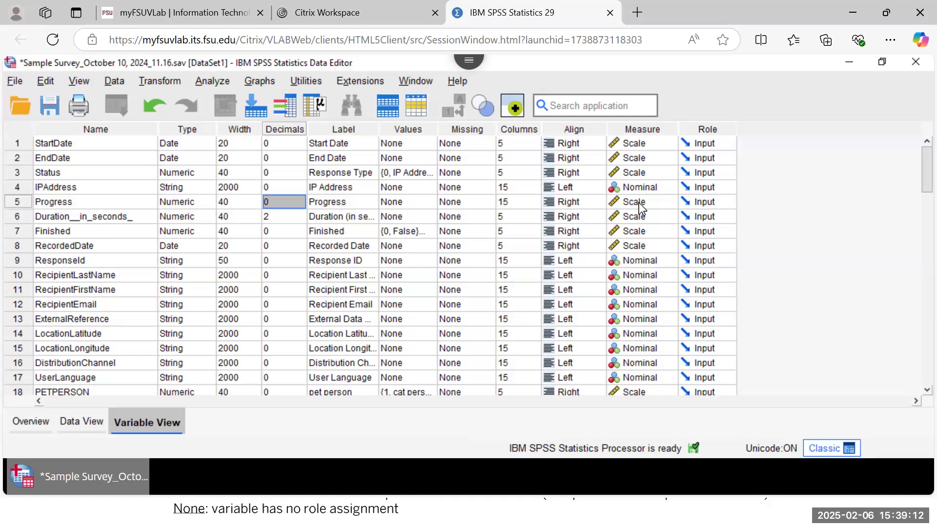
Step: Keep Progress measured as Scale and view the role choices for ExternalReference
{"action": "left_click", "coordinate": [652, 203]}
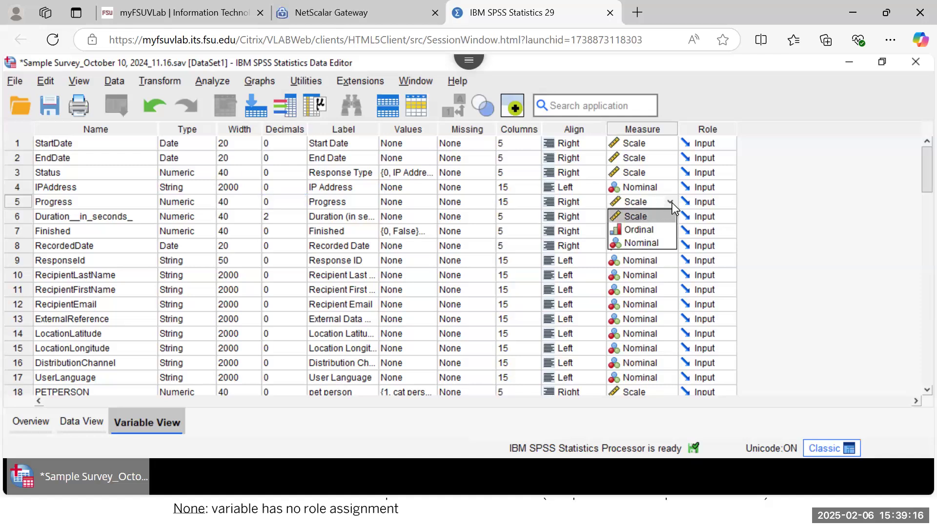
{"action": "left_click", "coordinate": [666, 216]}
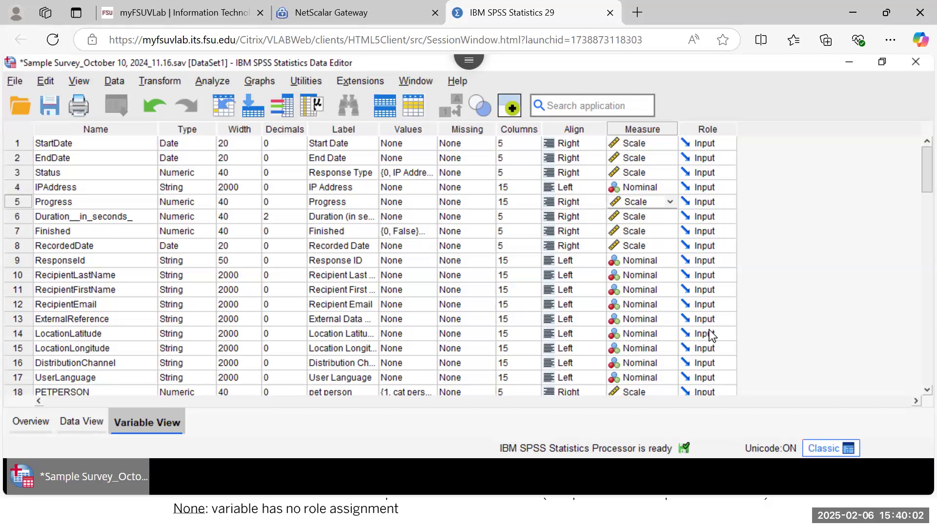
{"action": "left_click", "coordinate": [728, 320]}
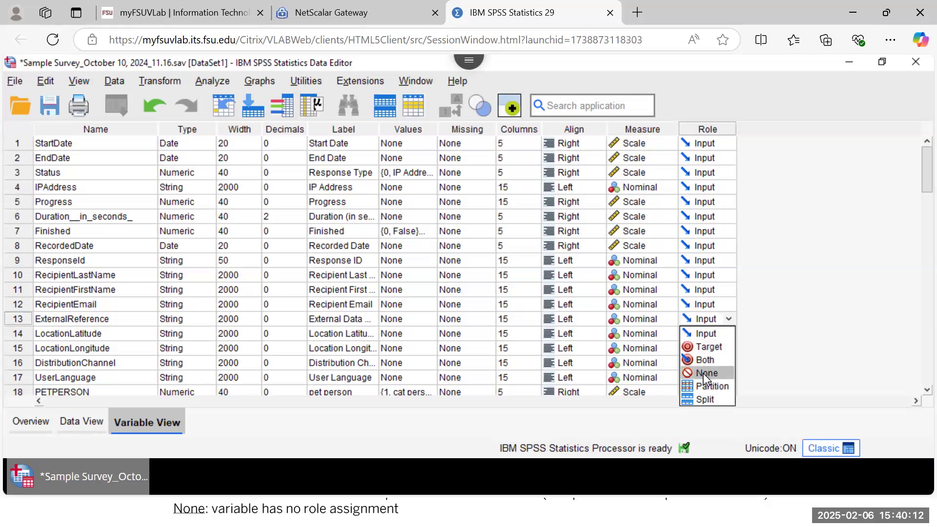
Step: Leave ExternalReference's role as Input and bring up the Open Data dialog on Documents
{"action": "left_click", "coordinate": [783, 306]}
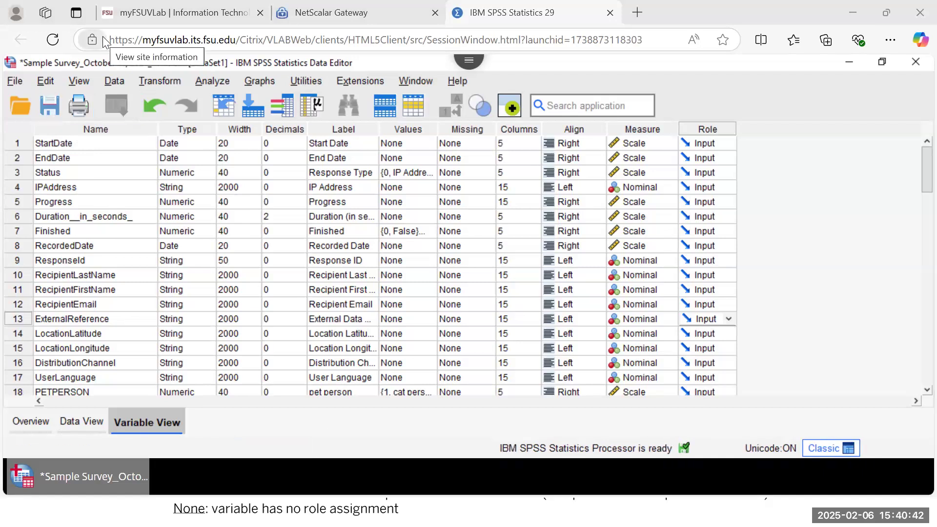
{"action": "left_click", "coordinate": [21, 107]}
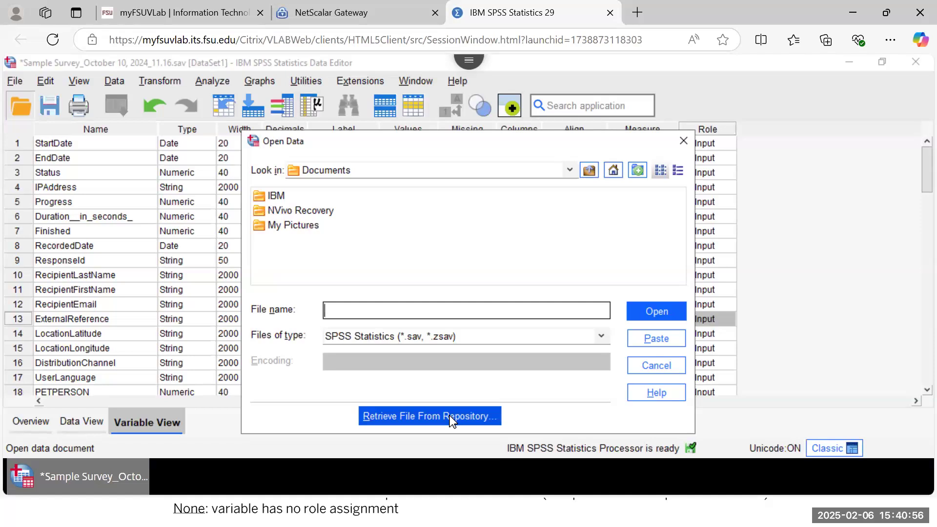
Step: Cancel the repository server and Open Data dialogs without opening any file
{"action": "left_click", "coordinate": [450, 415]}
{"action": "left_click", "coordinate": [613, 282]}
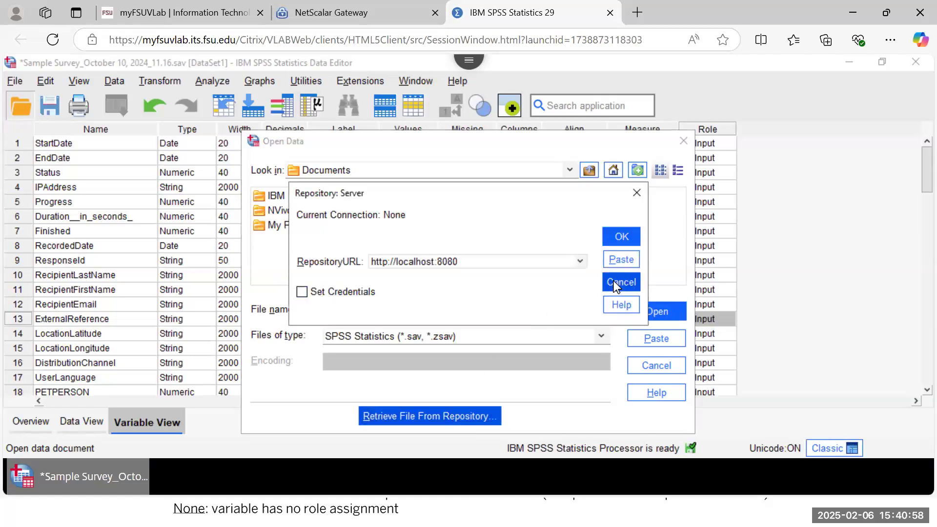
{"action": "left_click", "coordinate": [646, 363]}
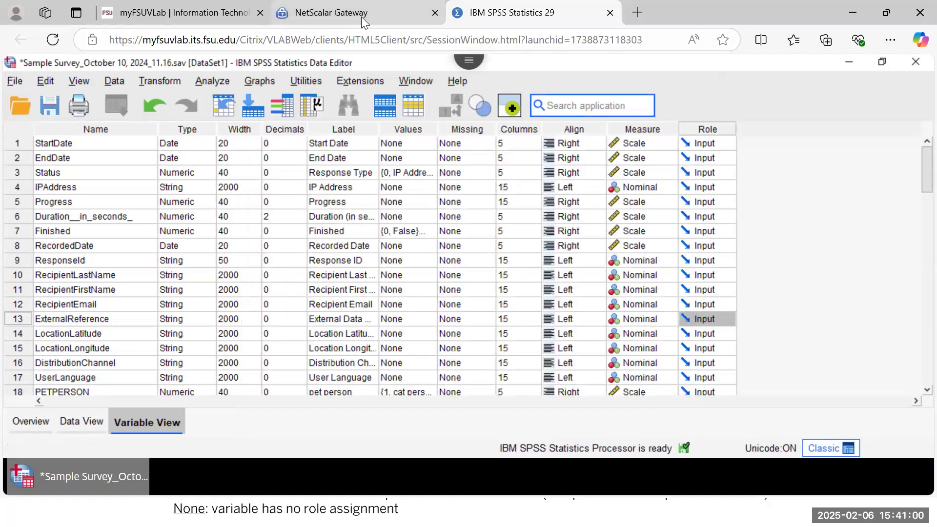
{"action": "left_click", "coordinate": [361, 14]}
{"action": "left_click", "coordinate": [517, 11]}
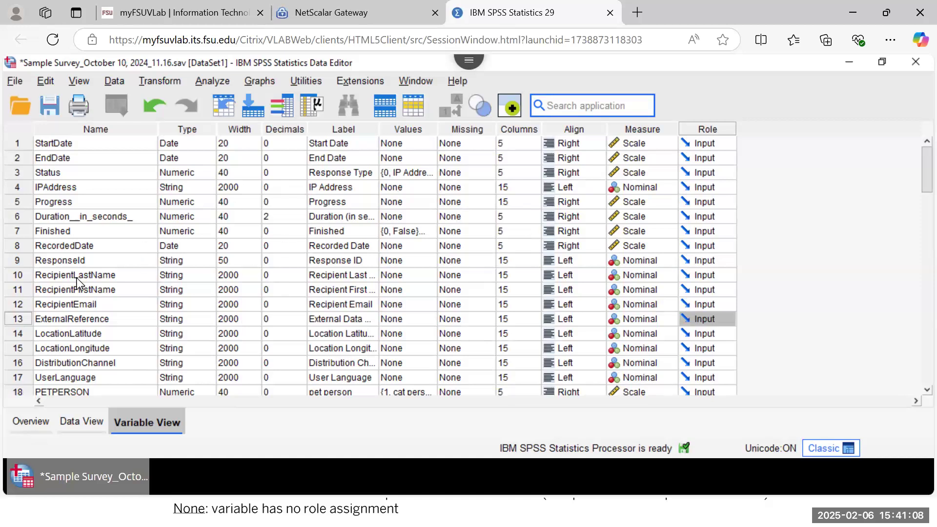
{"action": "scroll", "coordinate": [77, 278], "scroll_direction": "down", "scroll_amount": 4}
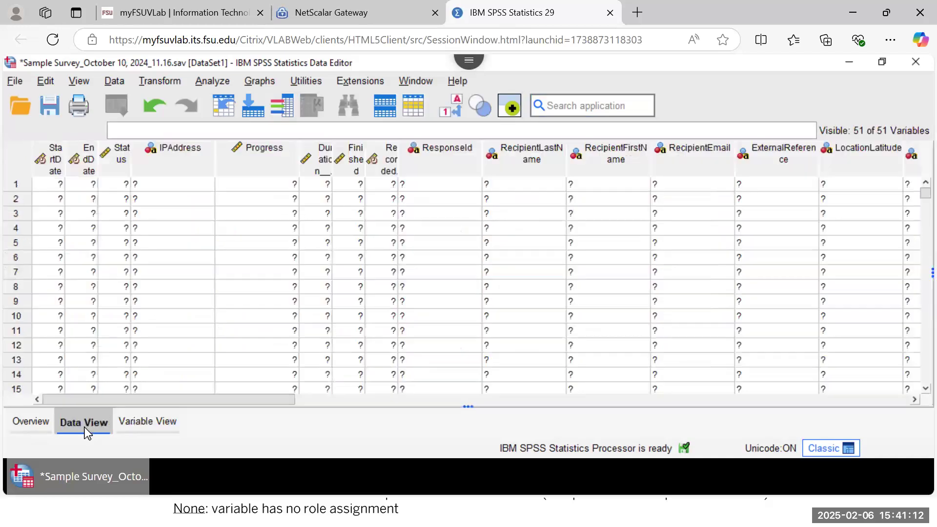
Step: Browse the Sample Survey cases in Data View, scrolling down and back up to case 1
{"action": "left_click", "coordinate": [83, 423]}
{"action": "scroll", "coordinate": [218, 326], "scroll_direction": "down", "scroll_amount": 11}
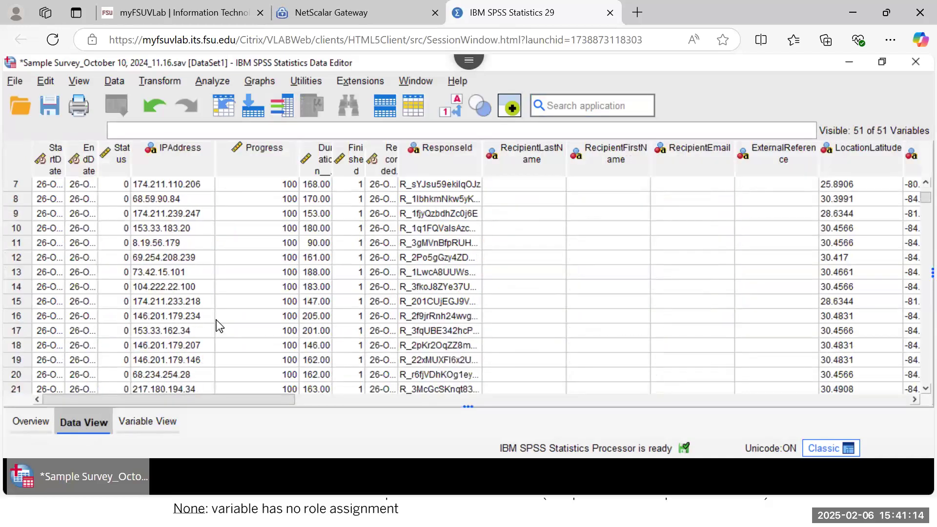
{"action": "scroll", "coordinate": [702, 258], "scroll_direction": "down", "scroll_amount": 20}
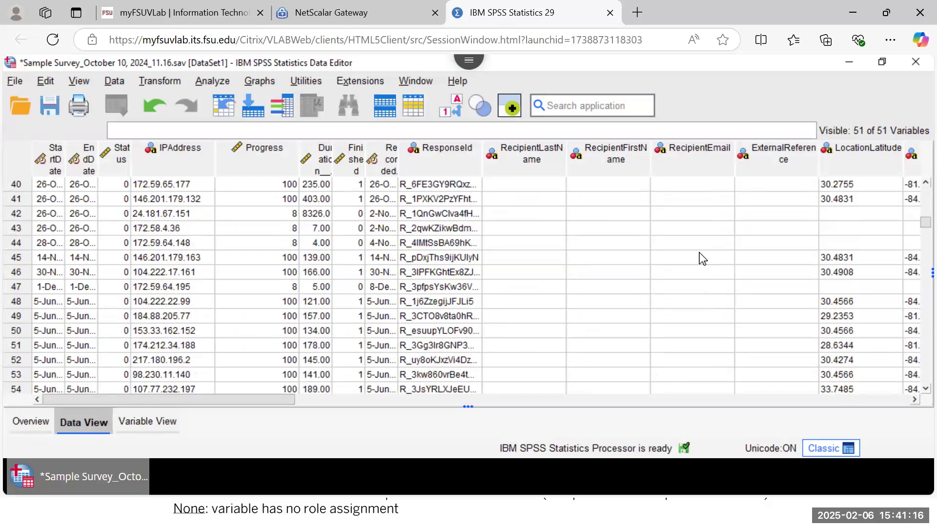
{"action": "scroll", "coordinate": [703, 259], "scroll_direction": "down", "scroll_amount": 4}
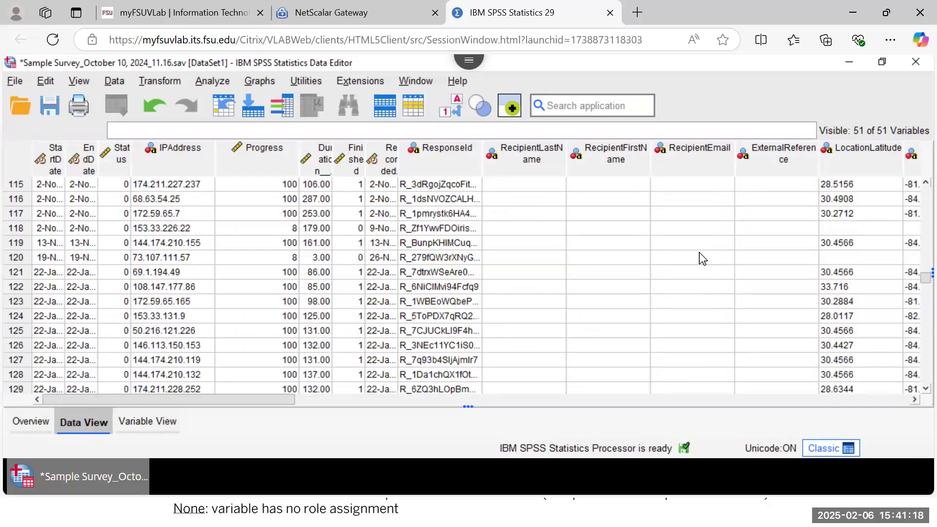
{"action": "scroll", "coordinate": [703, 258], "scroll_direction": "down", "scroll_amount": 9}
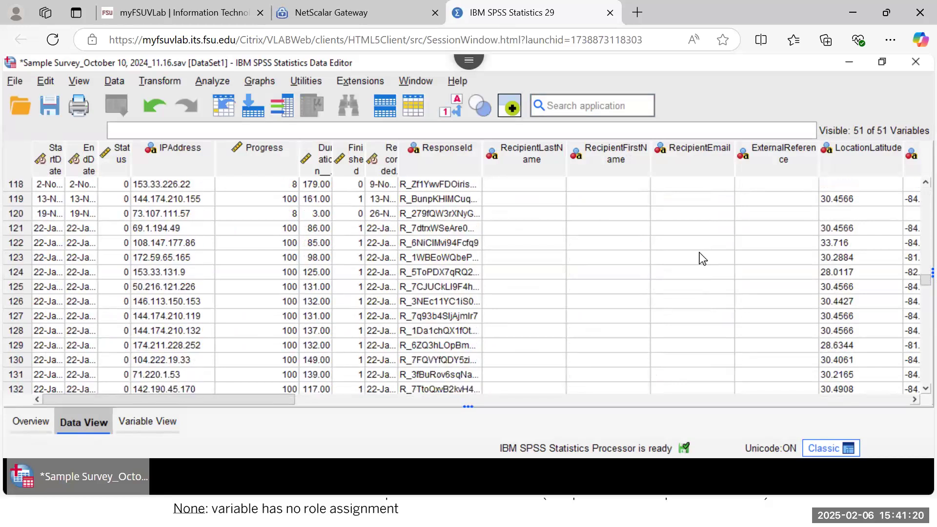
{"action": "scroll", "coordinate": [580, 278], "scroll_direction": "down", "scroll_amount": 3}
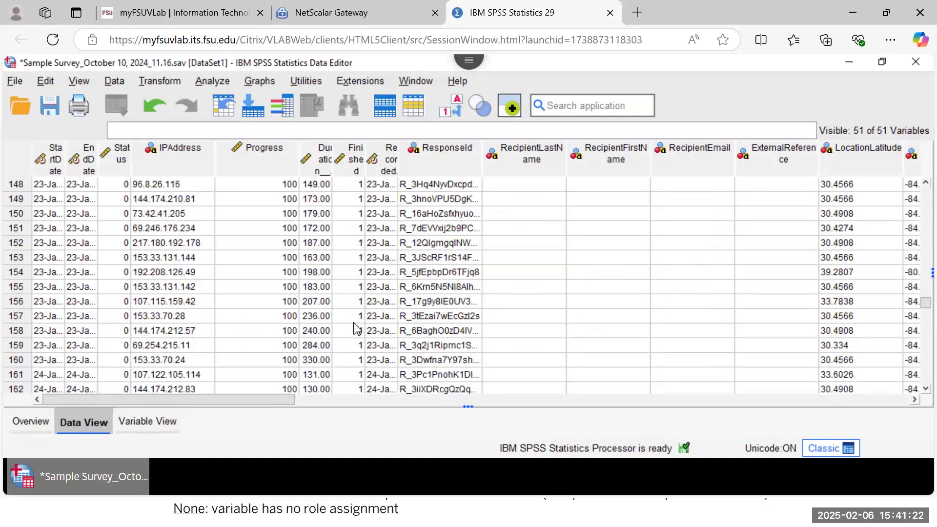
{"action": "scroll", "coordinate": [358, 329], "scroll_direction": "up", "scroll_amount": 8}
{"action": "scroll", "coordinate": [358, 330], "scroll_direction": "up", "scroll_amount": 20}
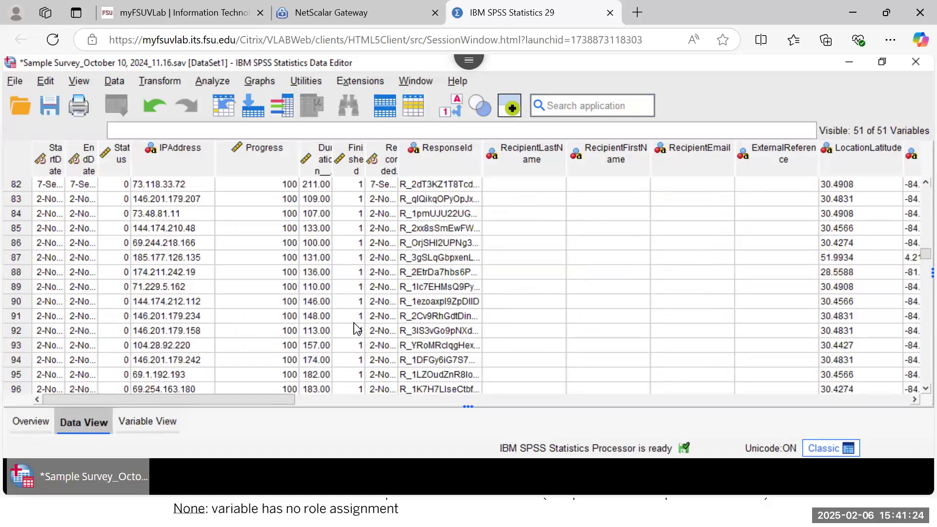
{"action": "scroll", "coordinate": [357, 330], "scroll_direction": "up", "scroll_amount": 11}
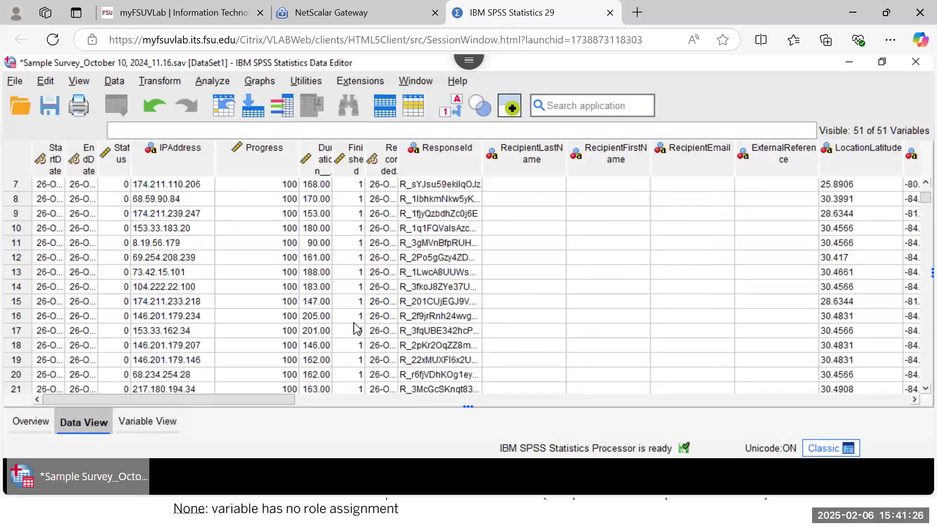
{"action": "scroll", "coordinate": [358, 330], "scroll_direction": "up", "scroll_amount": 2}
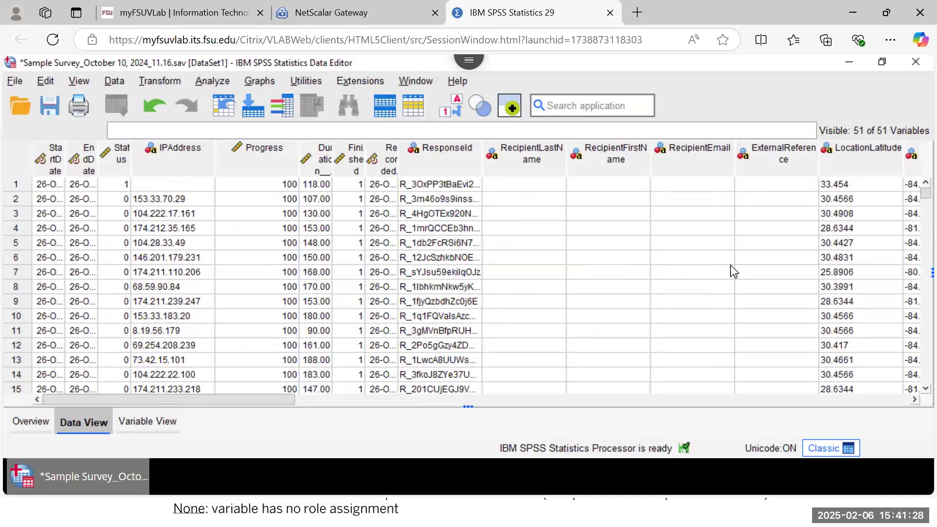
Step: Scroll the data grid across to later columns such as Q16, Q17 and Q6_Text_entry
{"action": "left_click_drag", "start_coordinate": [166, 399], "coordinate": [482, 389]}
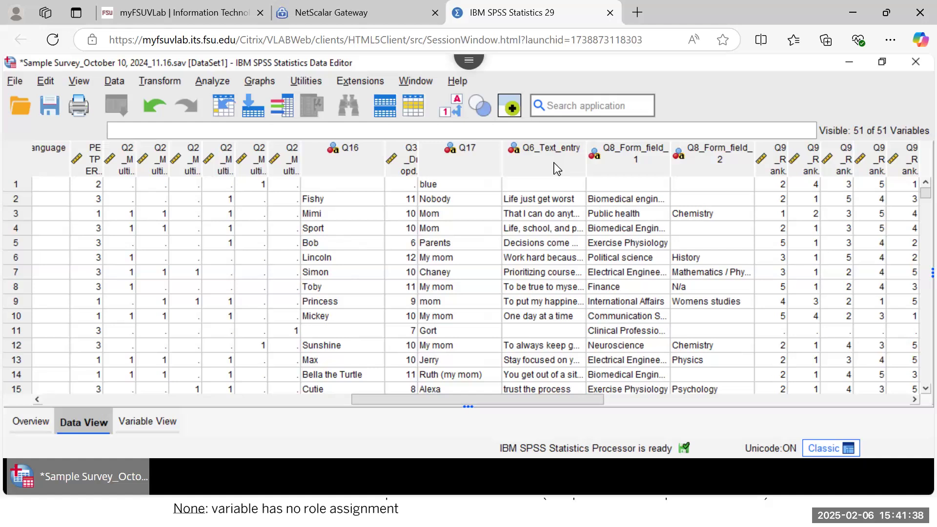
{"action": "mouse_move", "coordinate": [555, 164]}
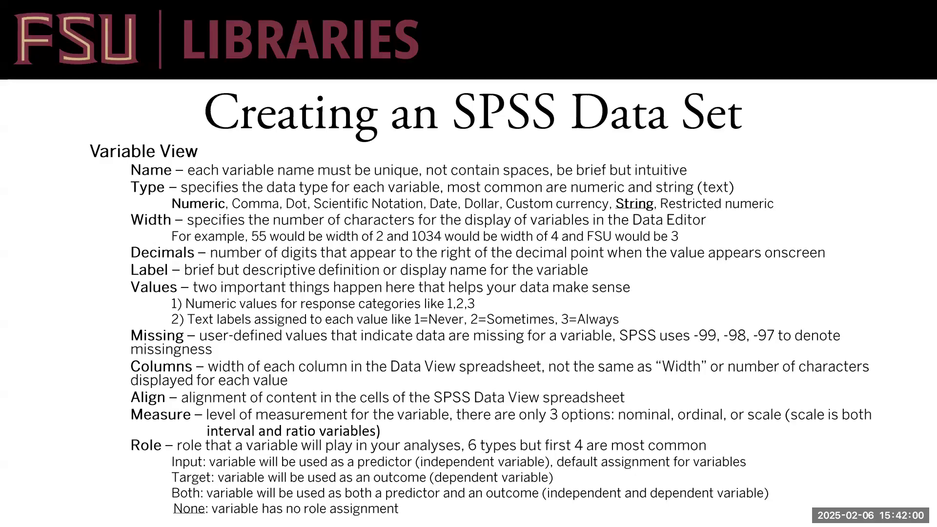
{"action": "key", "text": "alt+Tab"}
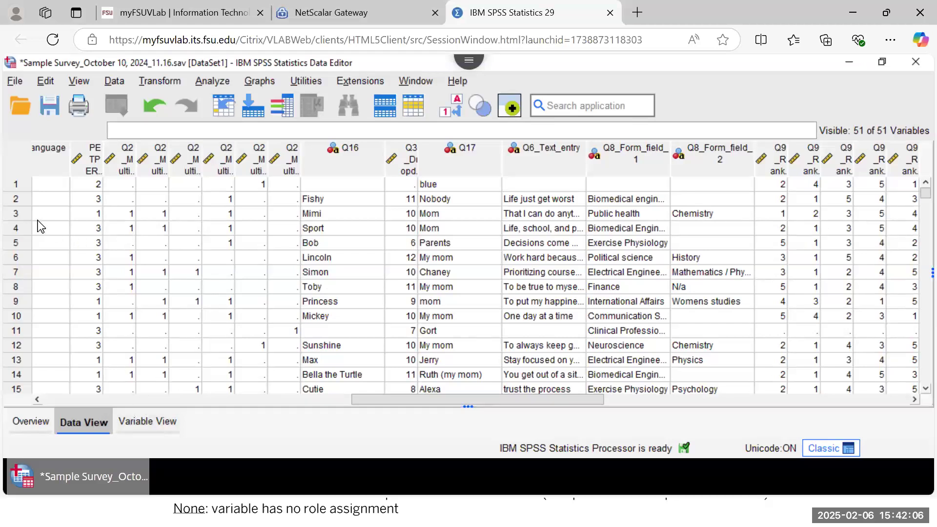
{"action": "left_click", "coordinate": [143, 421]}
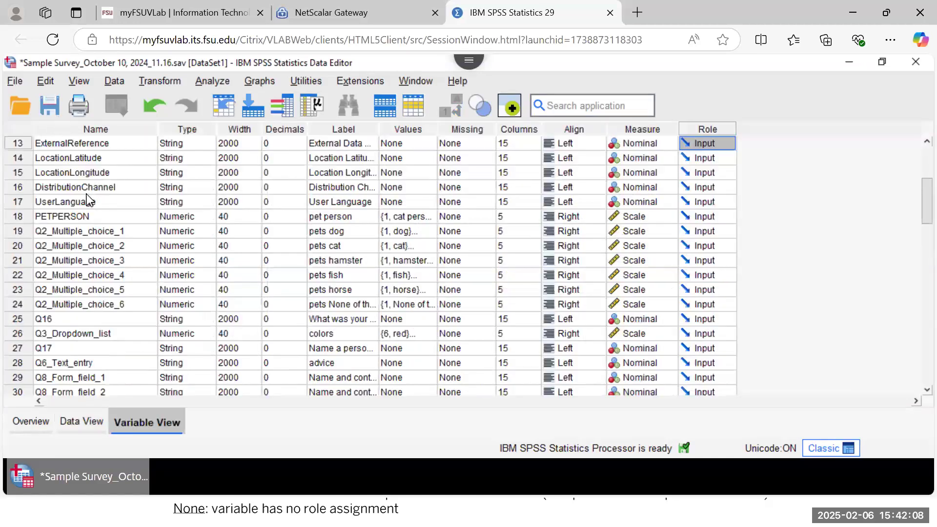
{"action": "scroll", "coordinate": [101, 260], "scroll_direction": "up", "scroll_amount": 2}
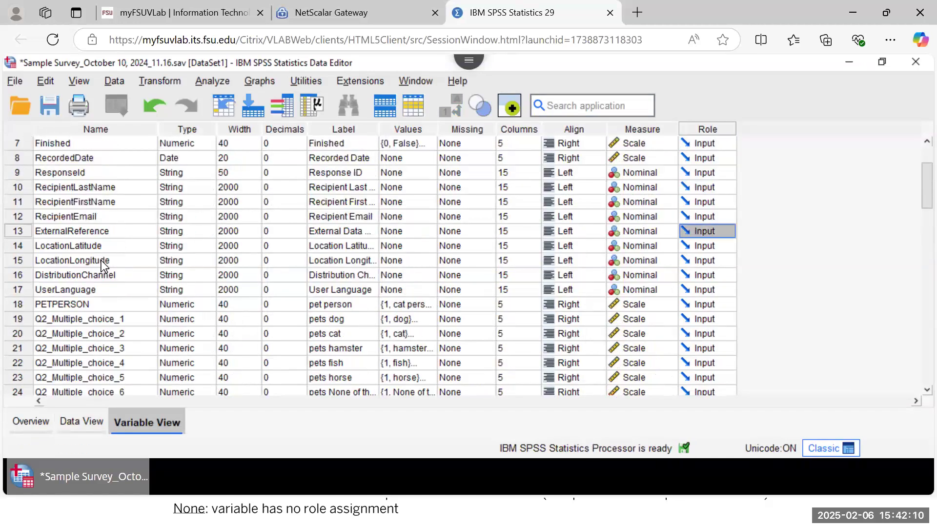
{"action": "left_click", "coordinate": [78, 422]}
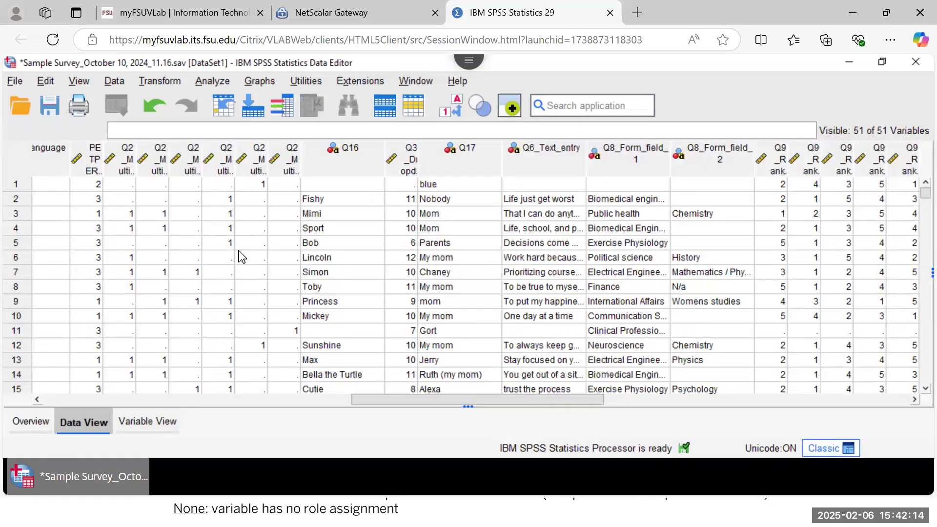
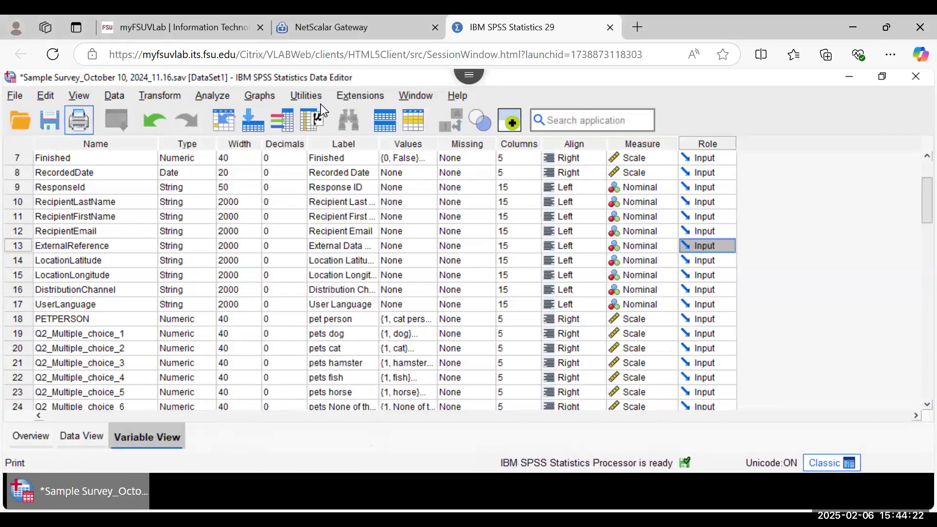
Step: Open the Frequencies dialog from Analyze > Descriptive Statistics
{"action": "left_click", "coordinate": [203, 101]}
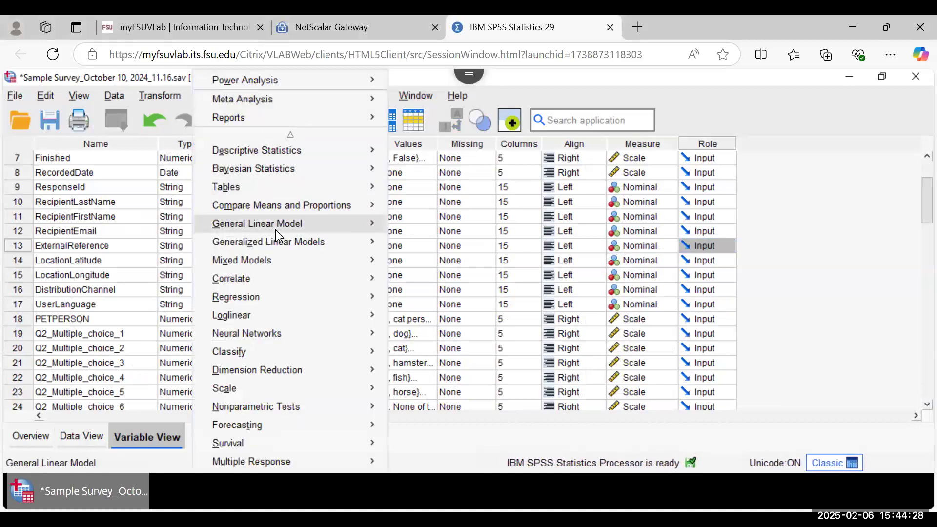
{"action": "mouse_move", "coordinate": [302, 153]}
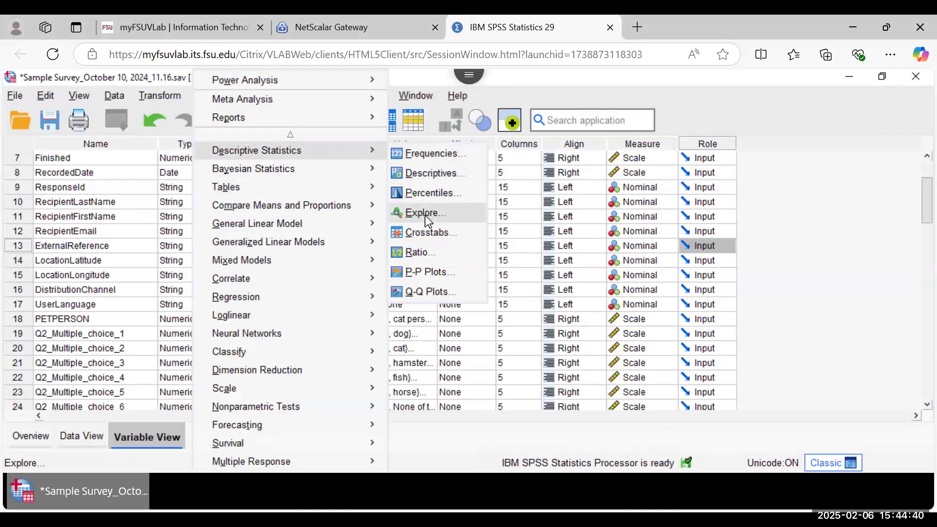
{"action": "left_click", "coordinate": [439, 163]}
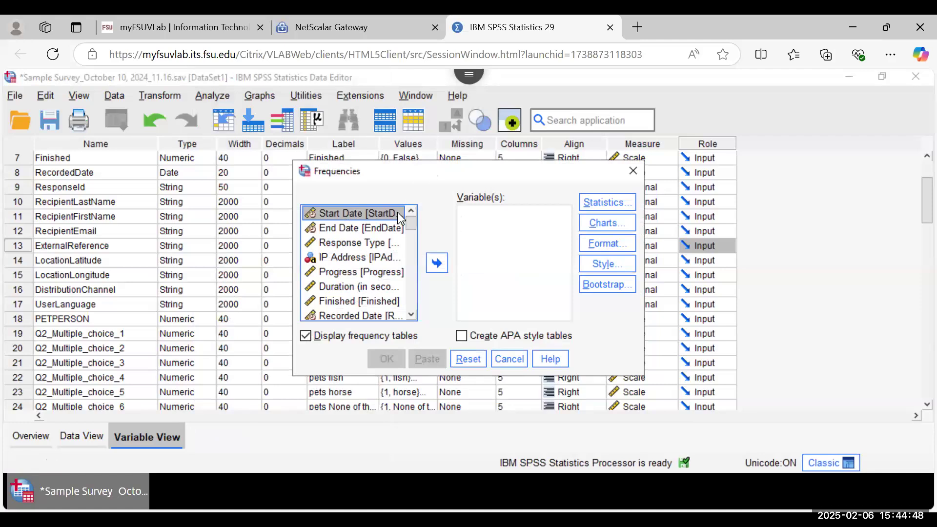
Step: Add the first pet's name variable to the Variable(s) list
{"action": "left_click_drag", "start_coordinate": [412, 316], "coordinate": [411, 317]}
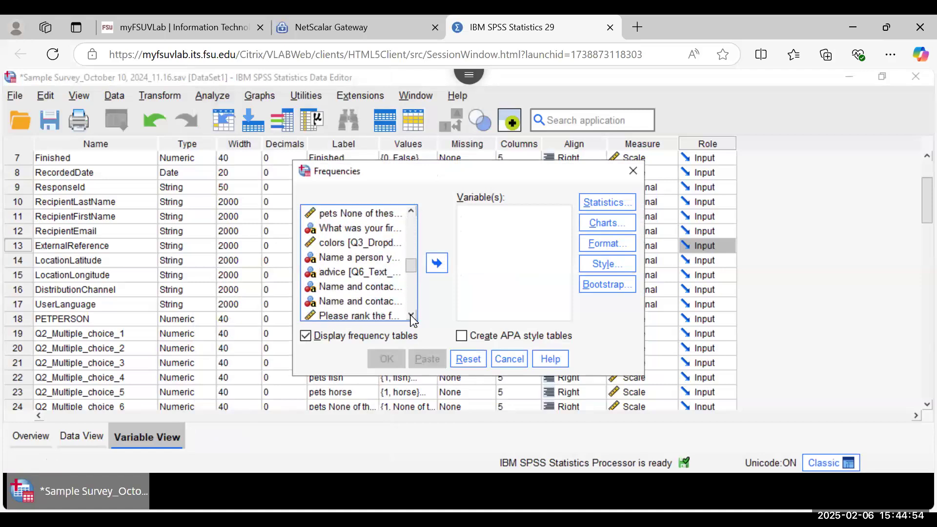
{"action": "left_click", "coordinate": [340, 230]}
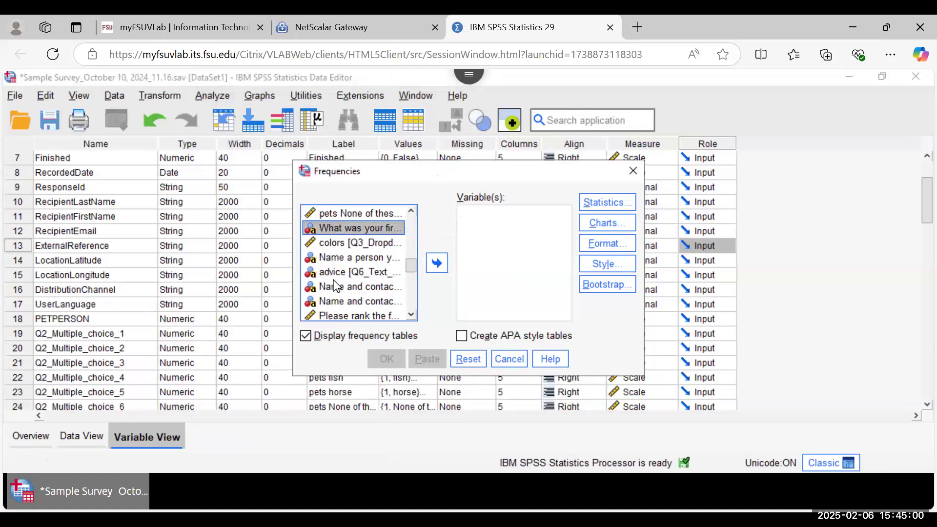
{"action": "left_click", "coordinate": [336, 244], "text": "shift"}
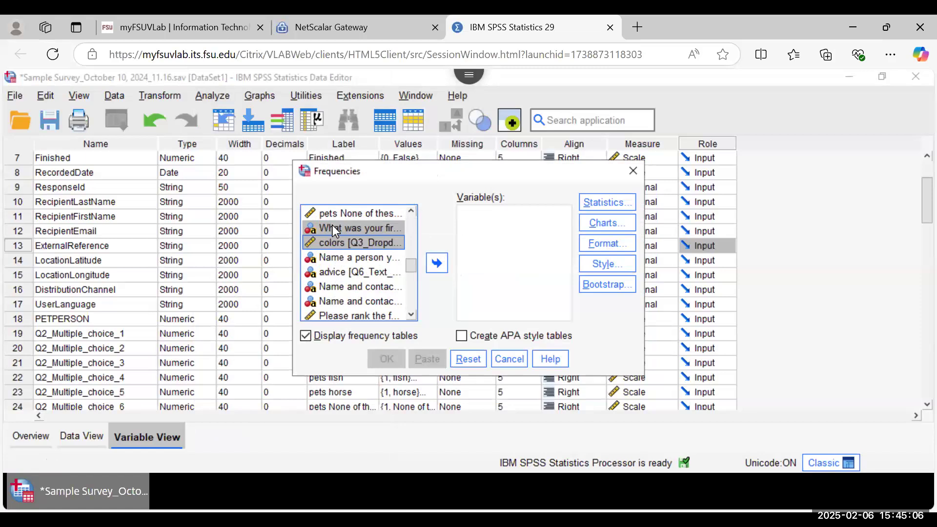
{"action": "left_click", "coordinate": [335, 230]}
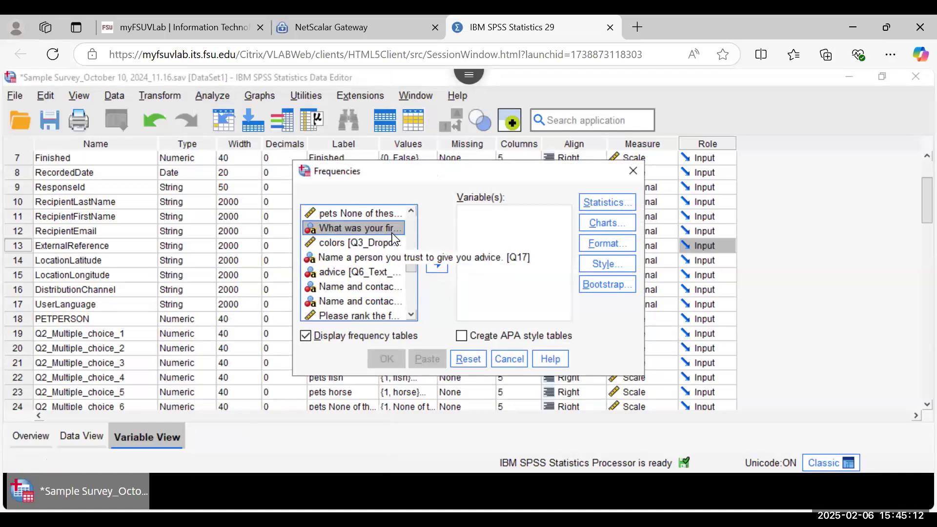
{"action": "left_click", "coordinate": [439, 265]}
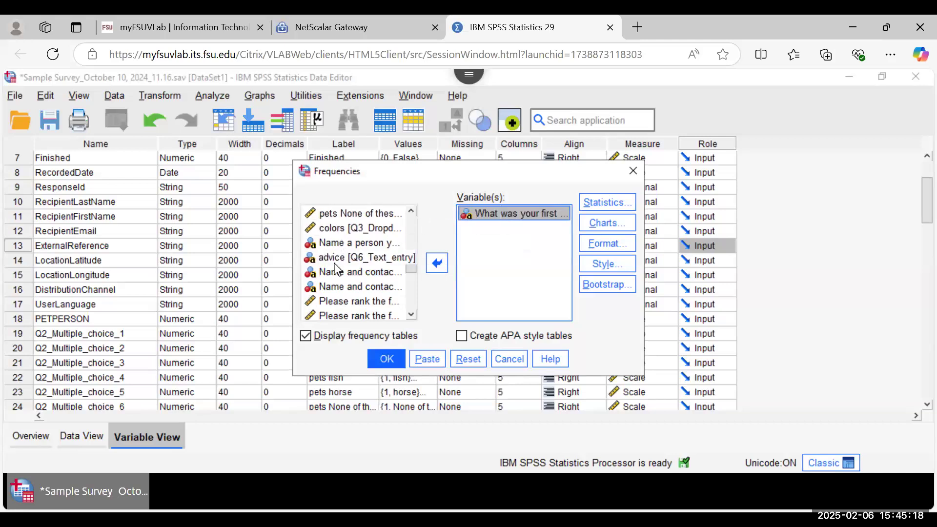
Step: Scroll down to the rating items and add one 'How would you rate' item
{"action": "scroll", "coordinate": [338, 270], "scroll_direction": "down", "scroll_amount": 1}
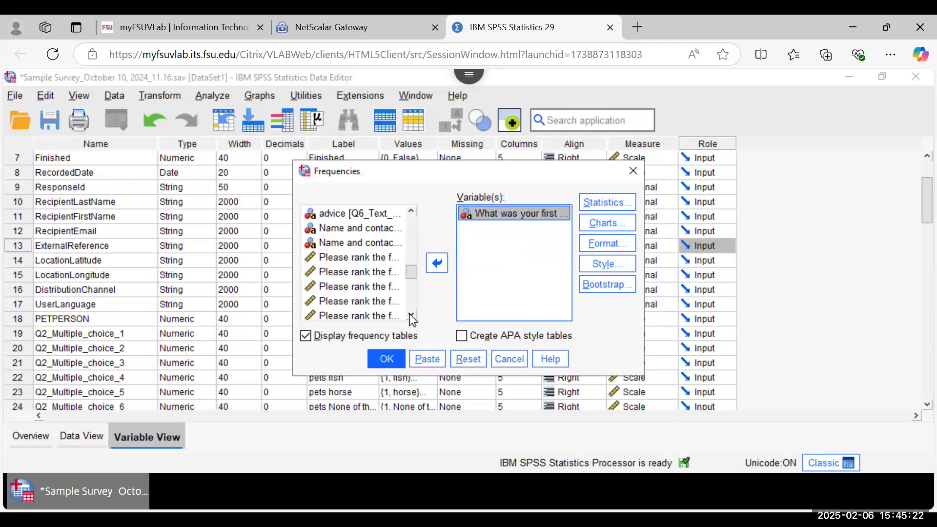
{"action": "scroll", "coordinate": [360, 257], "scroll_direction": "down", "scroll_amount": 1}
{"action": "left_click", "coordinate": [342, 216]}
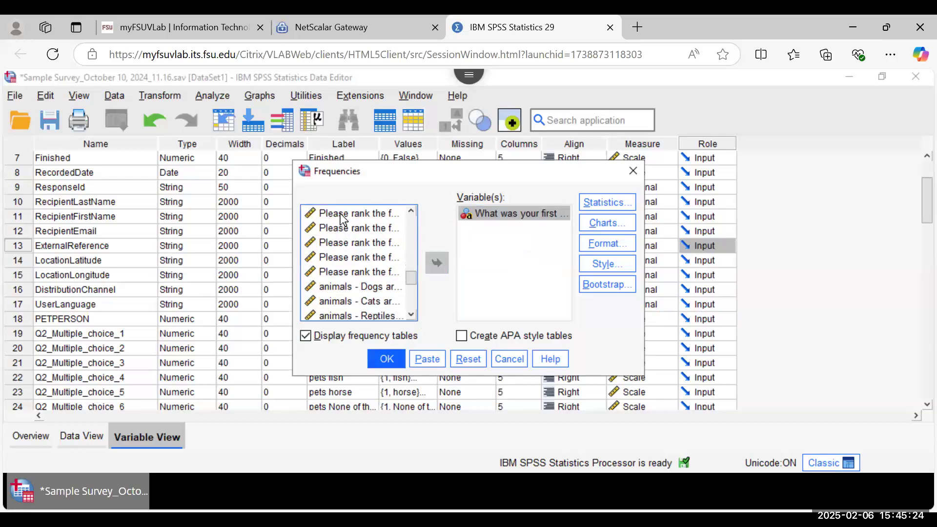
{"action": "left_click", "coordinate": [343, 272]}
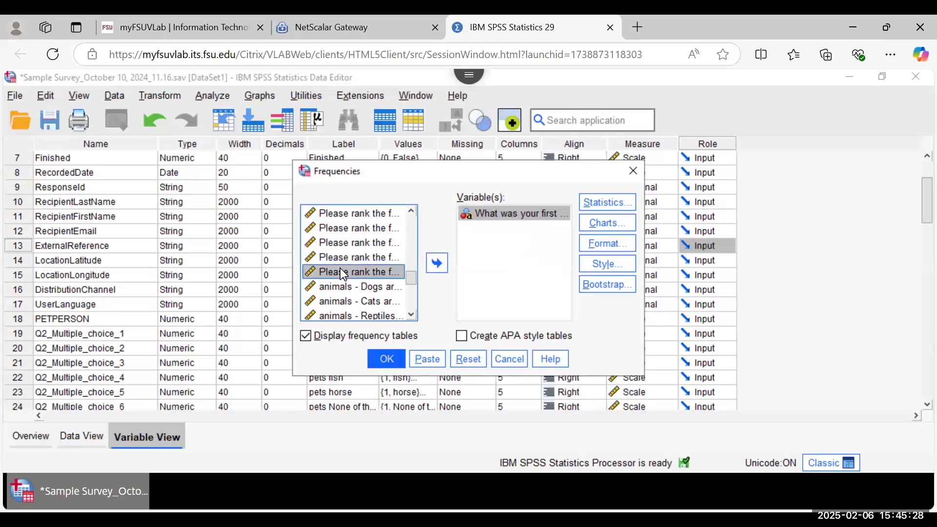
{"action": "left_click", "coordinate": [344, 214], "text": "shift"}
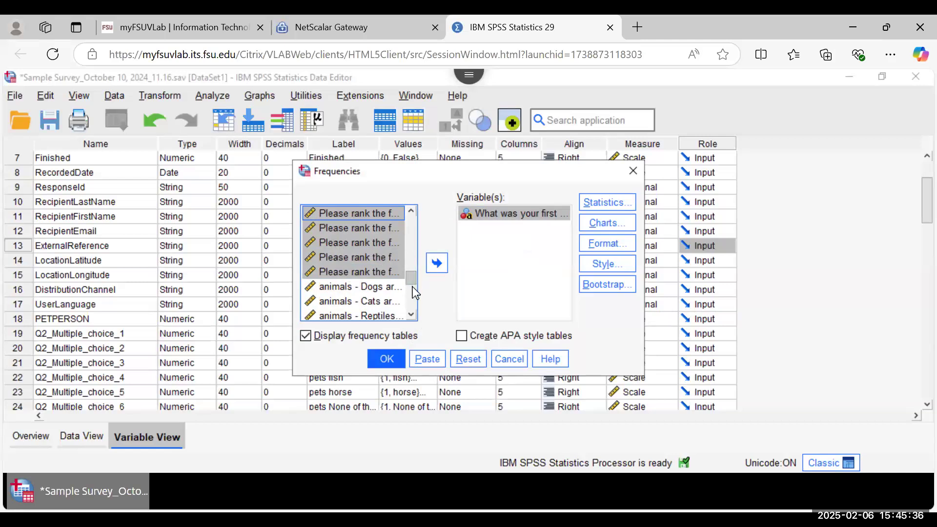
{"action": "scroll", "coordinate": [411, 286], "scroll_direction": "down", "scroll_amount": 5}
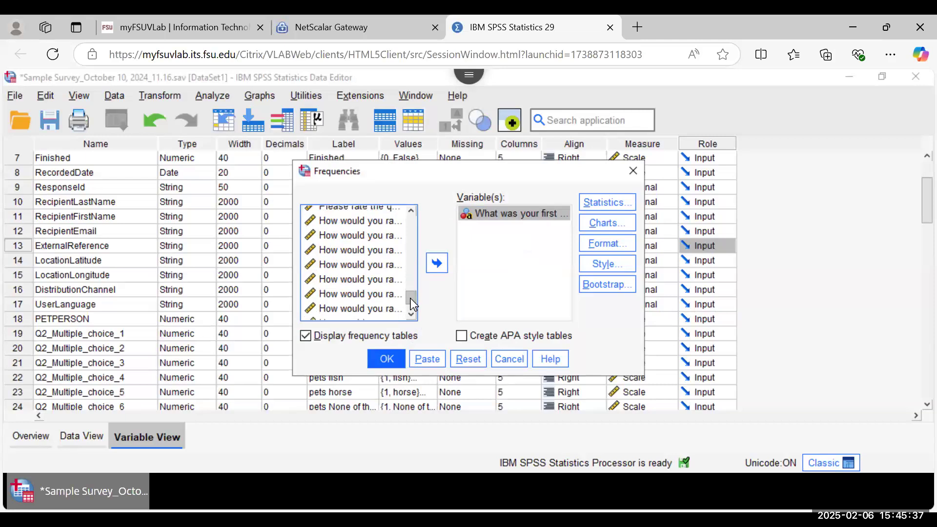
{"action": "double_click", "coordinate": [359, 224]}
Step: Add three more 'How would you rate' items and the Nutritional Value rating
{"action": "left_click", "coordinate": [352, 226]}
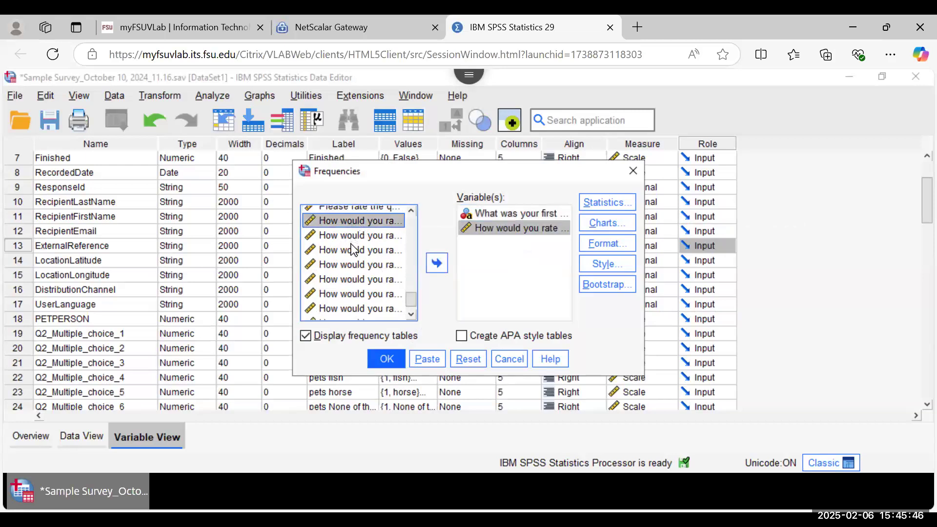
{"action": "left_click", "coordinate": [351, 278], "text": "ctrl"}
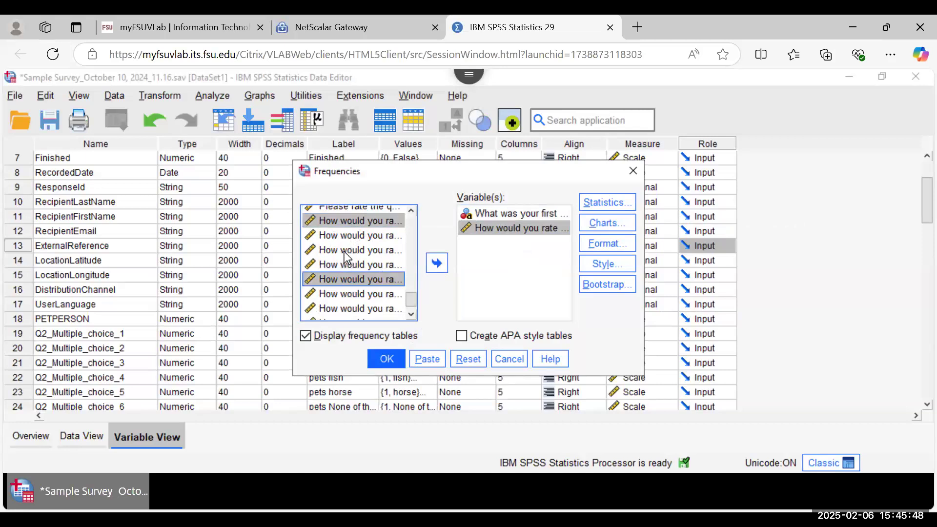
{"action": "left_click", "coordinate": [347, 251], "text": "ctrl"}
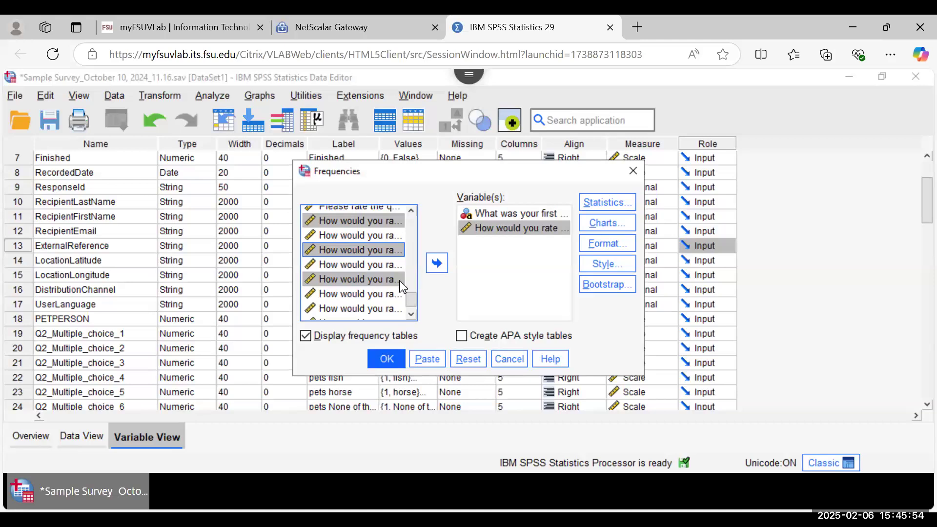
{"action": "left_click", "coordinate": [438, 264]}
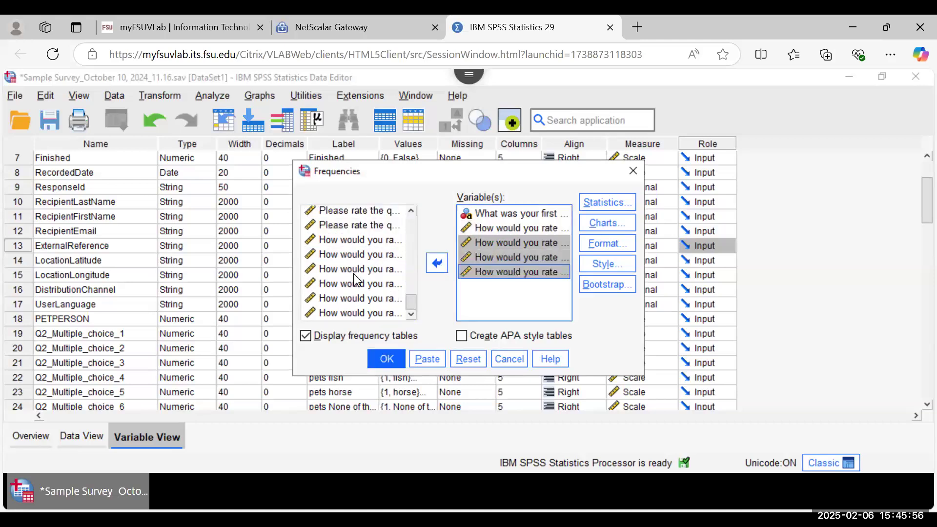
{"action": "left_click", "coordinate": [345, 228]}
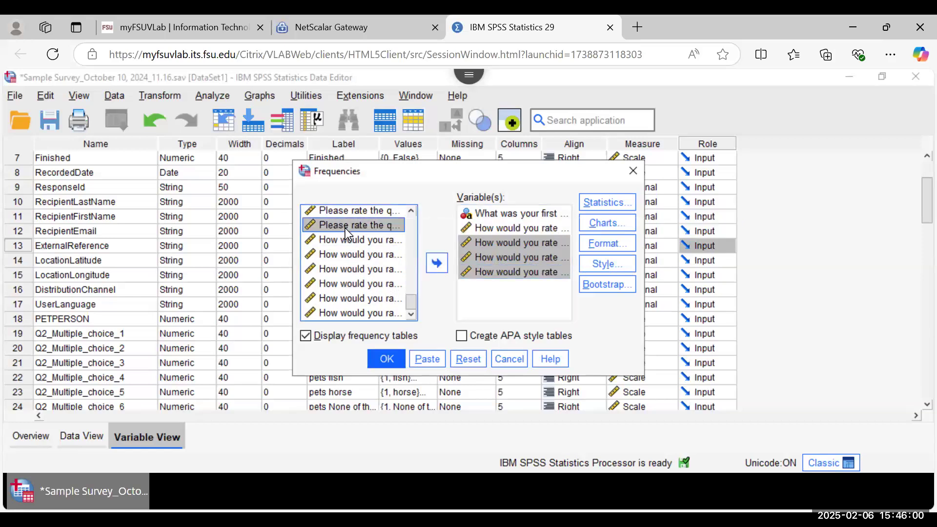
{"action": "double_click", "coordinate": [345, 228]}
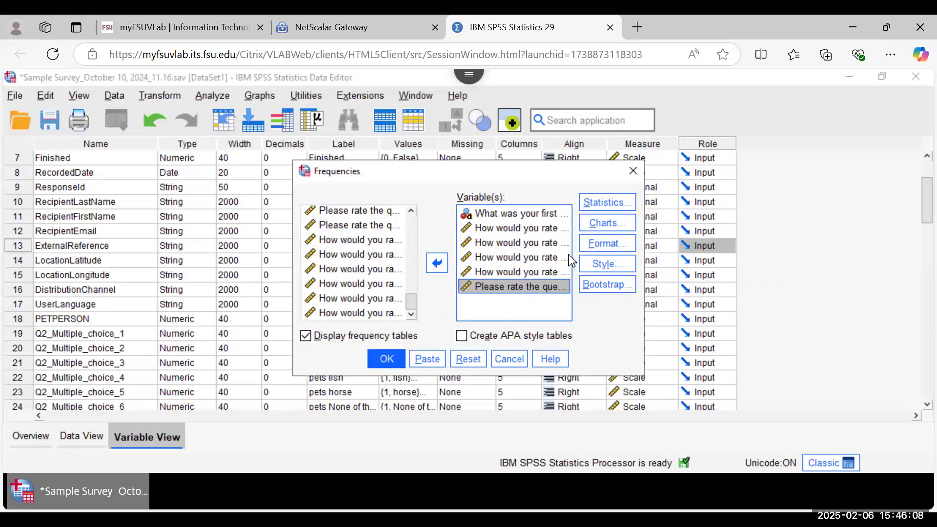
Step: In Frequencies Statistics, tick Mean, Median, Mode, Sum and Std. deviation, then continue
{"action": "left_click", "coordinate": [593, 203]}
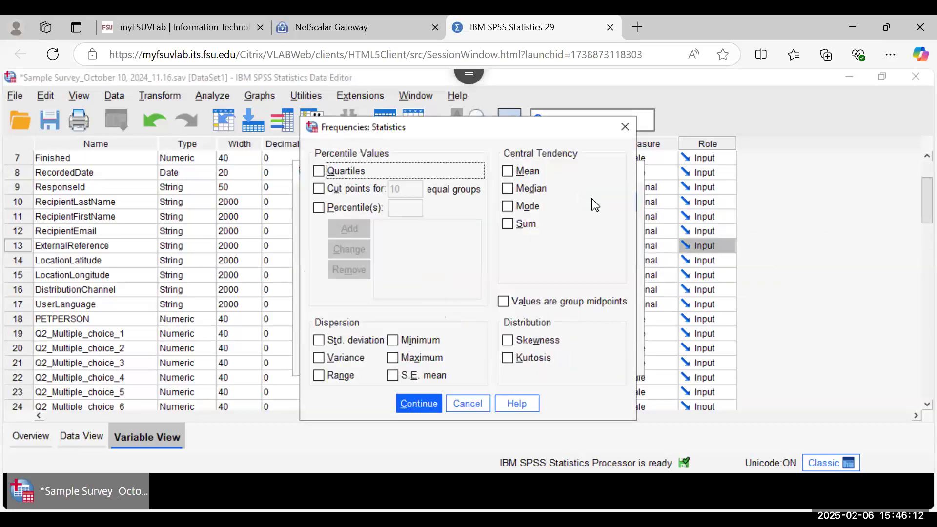
{"action": "left_click", "coordinate": [508, 170]}
{"action": "left_click", "coordinate": [508, 190]}
{"action": "left_click", "coordinate": [508, 210]}
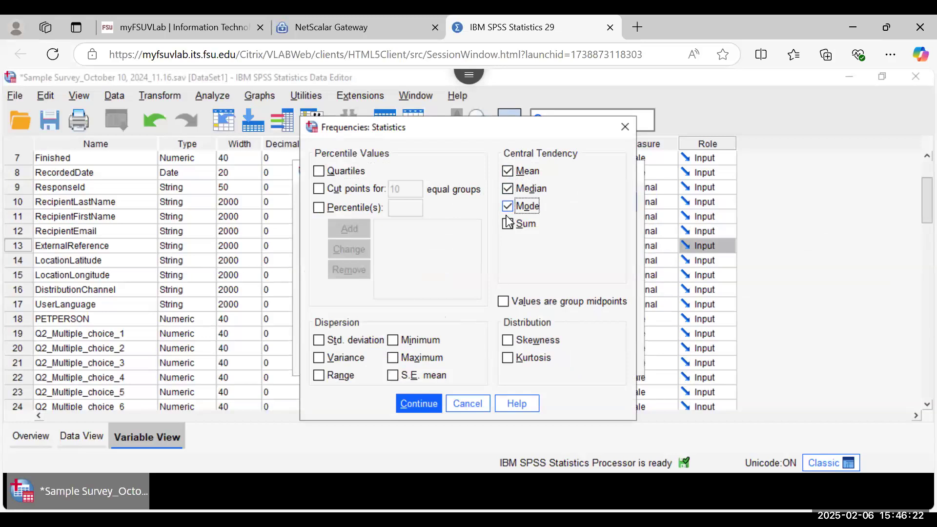
{"action": "left_click", "coordinate": [508, 225]}
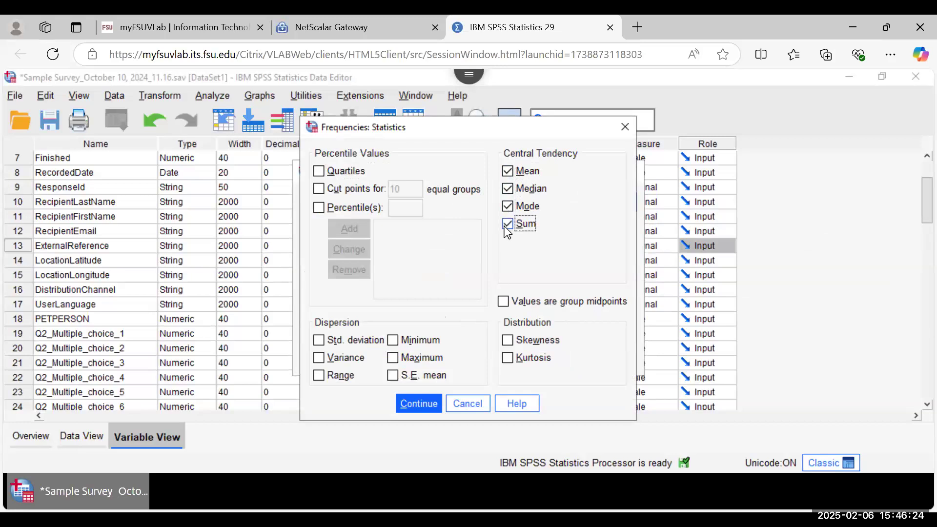
{"action": "left_click", "coordinate": [319, 340]}
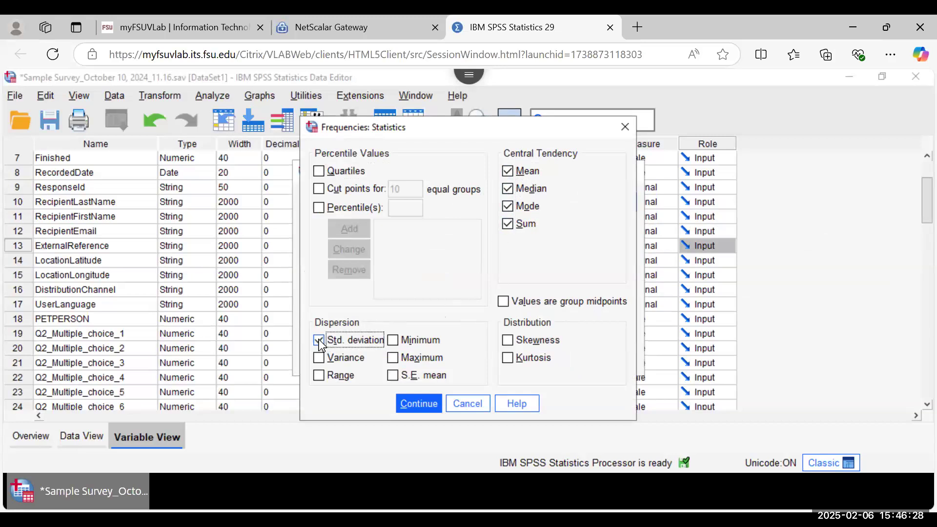
{"action": "left_click", "coordinate": [422, 406]}
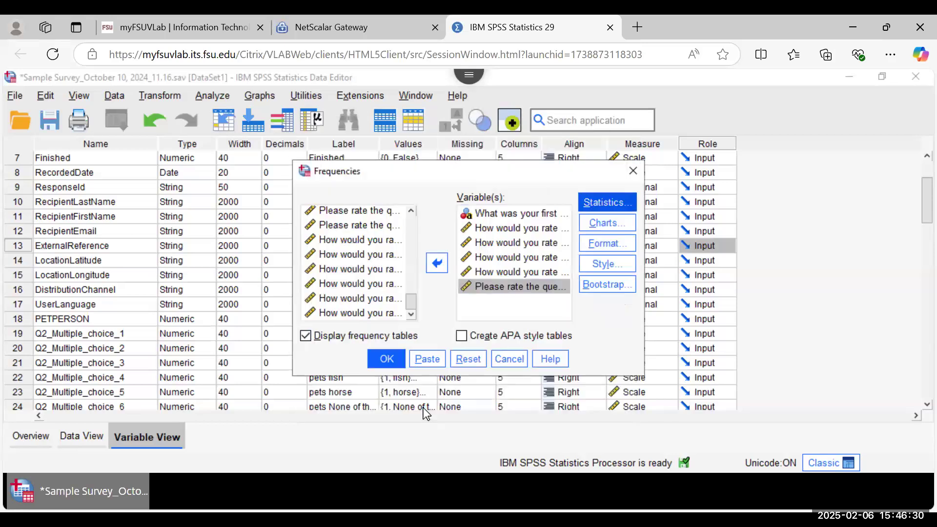
Step: Run the six-variable Frequencies analysis and maximize the Output Viewer
{"action": "left_click", "coordinate": [386, 360]}
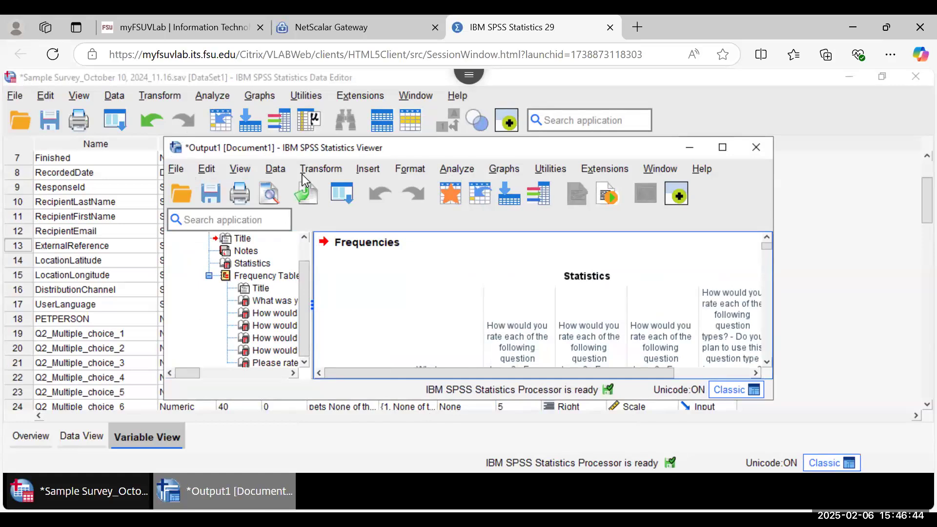
{"action": "left_click", "coordinate": [723, 148]}
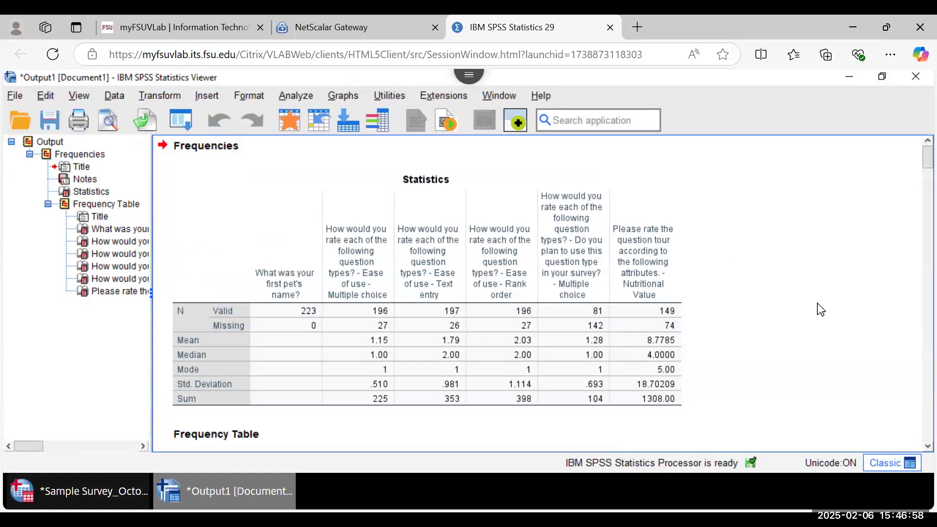
{"action": "scroll", "coordinate": [818, 308], "scroll_direction": "down", "scroll_amount": 3}
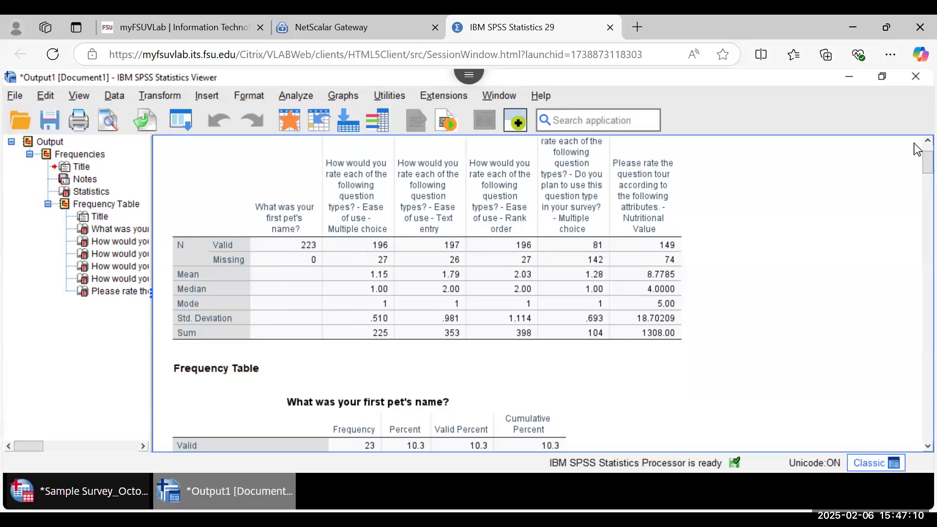
{"action": "scroll", "coordinate": [918, 149], "scroll_direction": "up", "scroll_amount": 1}
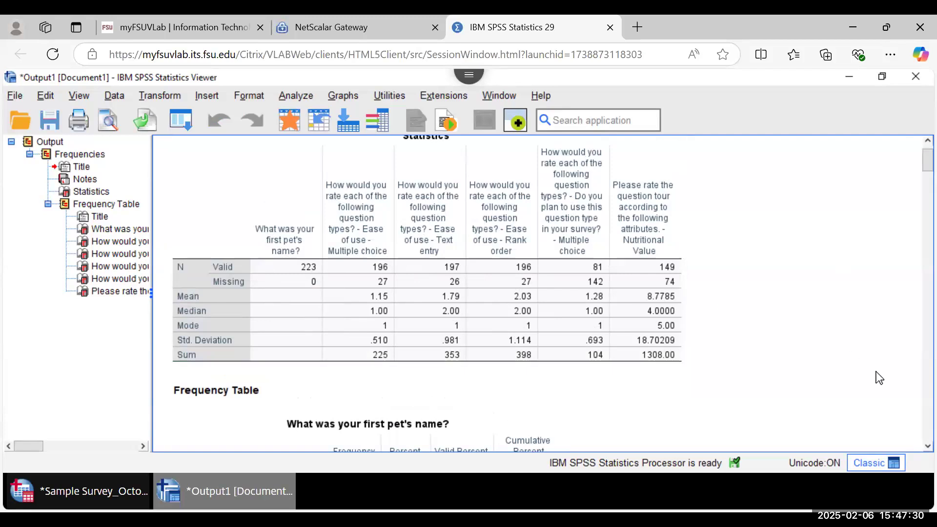
{"action": "scroll", "coordinate": [915, 447], "scroll_direction": "down", "scroll_amount": 3}
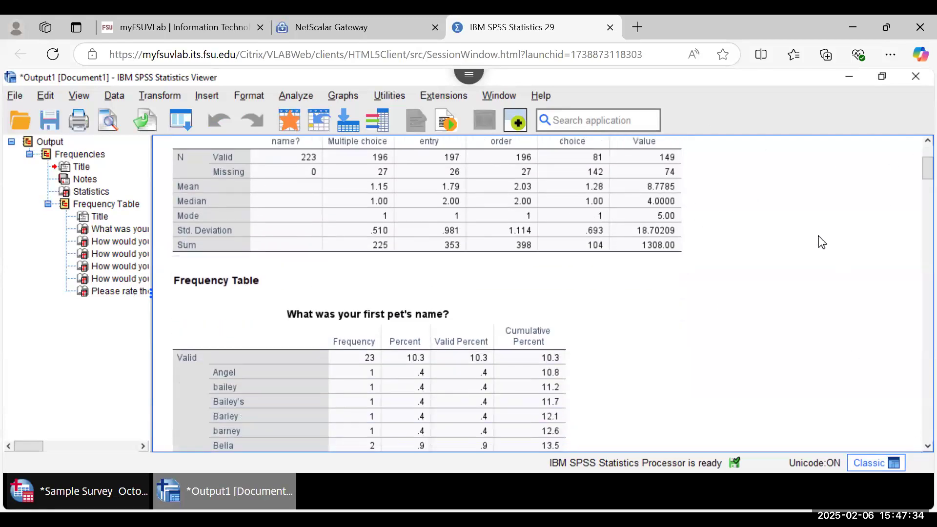
{"action": "scroll", "coordinate": [917, 452], "scroll_direction": "down", "scroll_amount": 3}
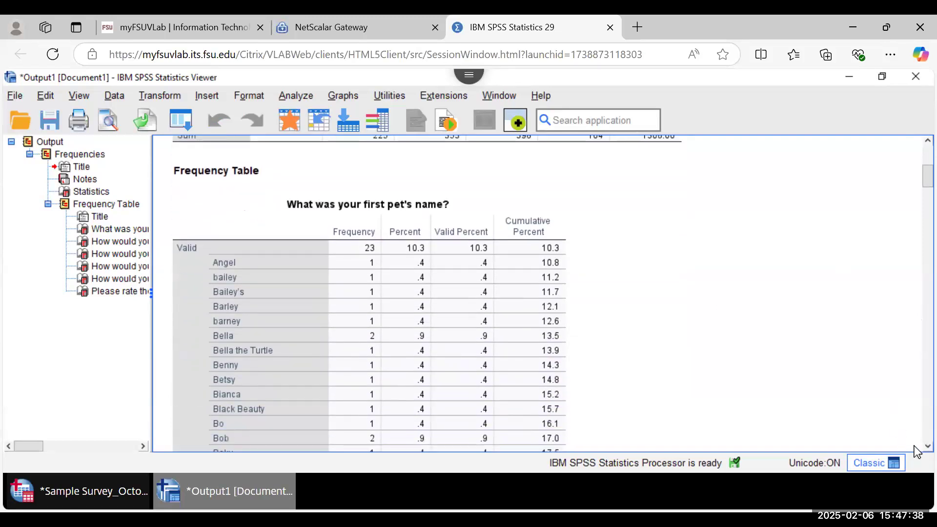
{"action": "scroll", "coordinate": [916, 452], "scroll_direction": "down", "scroll_amount": 1}
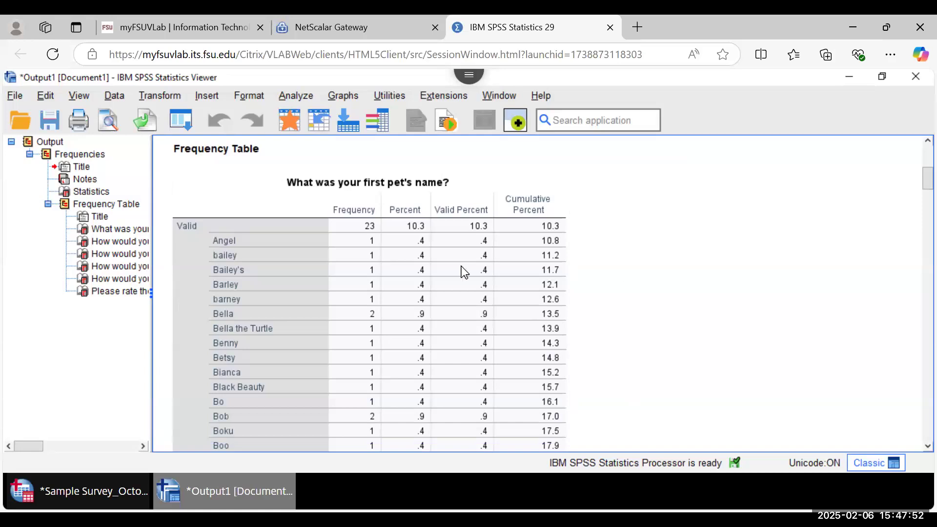
{"action": "scroll", "coordinate": [918, 455], "scroll_direction": "down", "scroll_amount": 5}
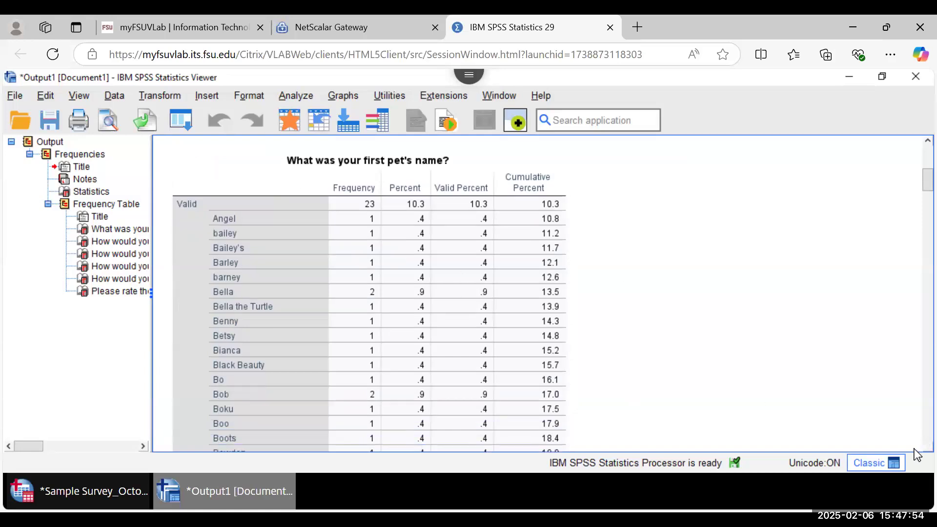
{"action": "scroll", "coordinate": [918, 455], "scroll_direction": "down", "scroll_amount": 3}
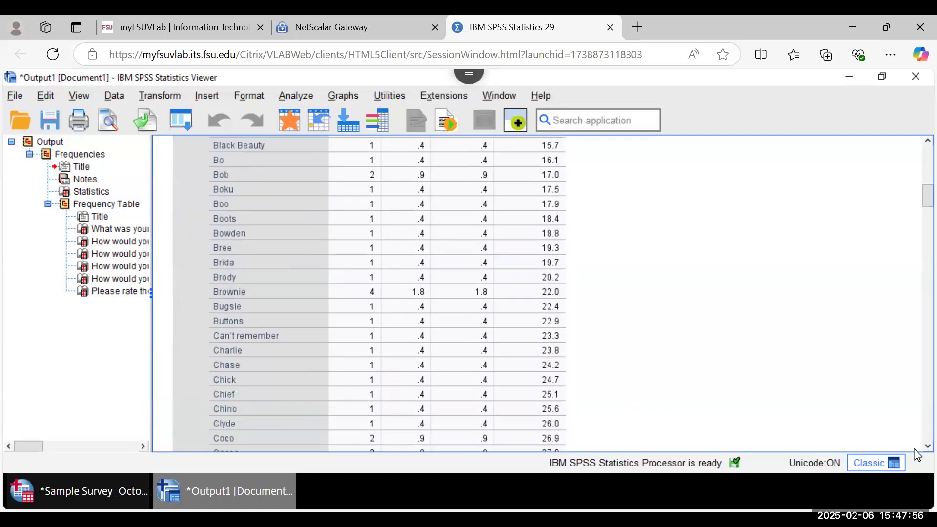
{"action": "left_click", "coordinate": [187, 289]}
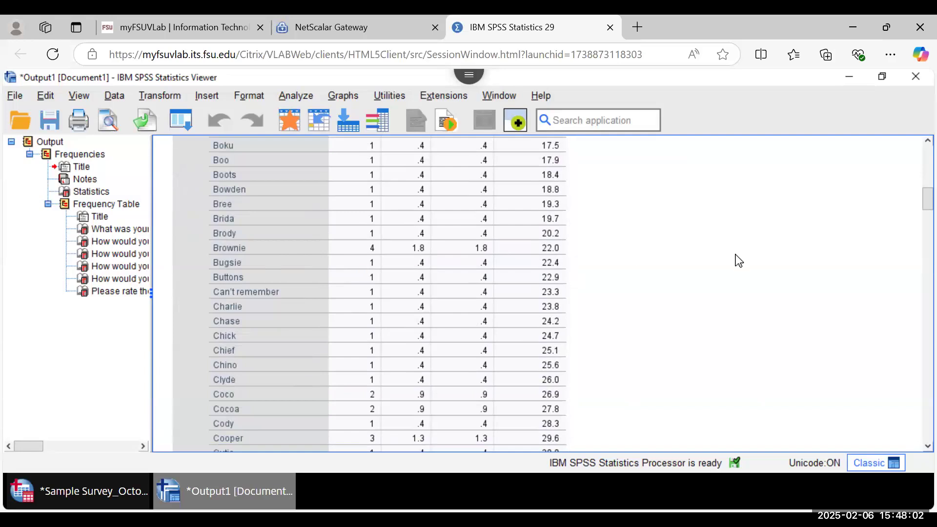
{"action": "scroll", "coordinate": [848, 228], "scroll_direction": "up", "scroll_amount": 2}
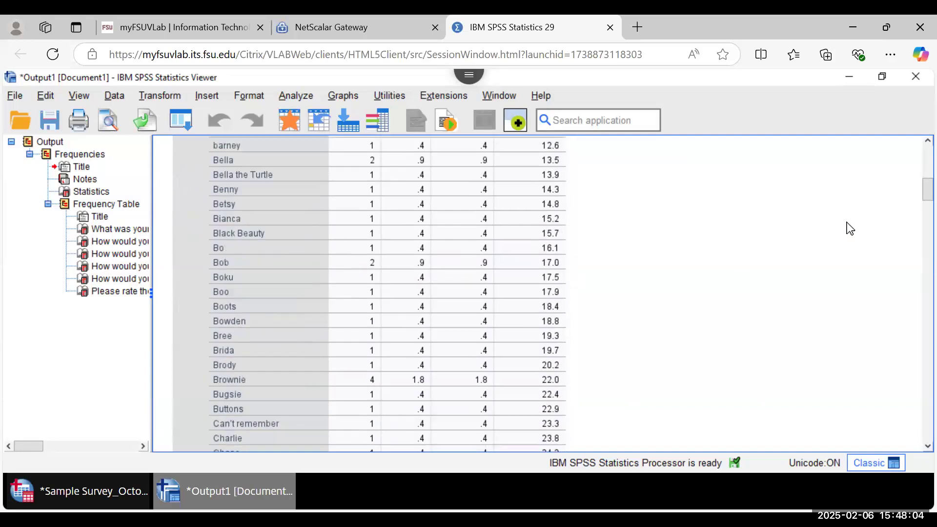
{"action": "scroll", "coordinate": [848, 227], "scroll_direction": "up", "scroll_amount": 2}
{"action": "scroll", "coordinate": [765, 277], "scroll_direction": "down", "scroll_amount": 1}
{"action": "scroll", "coordinate": [767, 279], "scroll_direction": "down", "scroll_amount": 5}
{"action": "scroll", "coordinate": [767, 278], "scroll_direction": "down", "scroll_amount": 7}
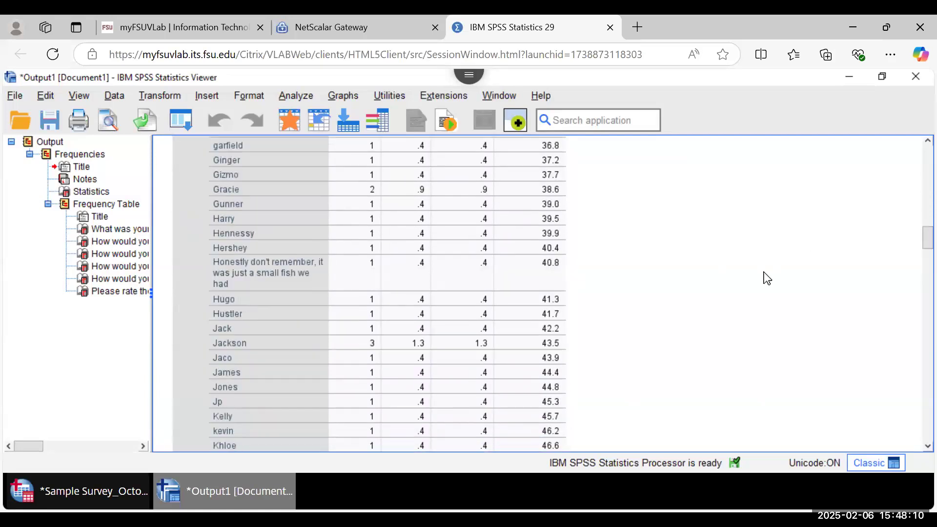
{"action": "scroll", "coordinate": [767, 278], "scroll_direction": "down", "scroll_amount": 1}
{"action": "scroll", "coordinate": [768, 278], "scroll_direction": "down", "scroll_amount": 1}
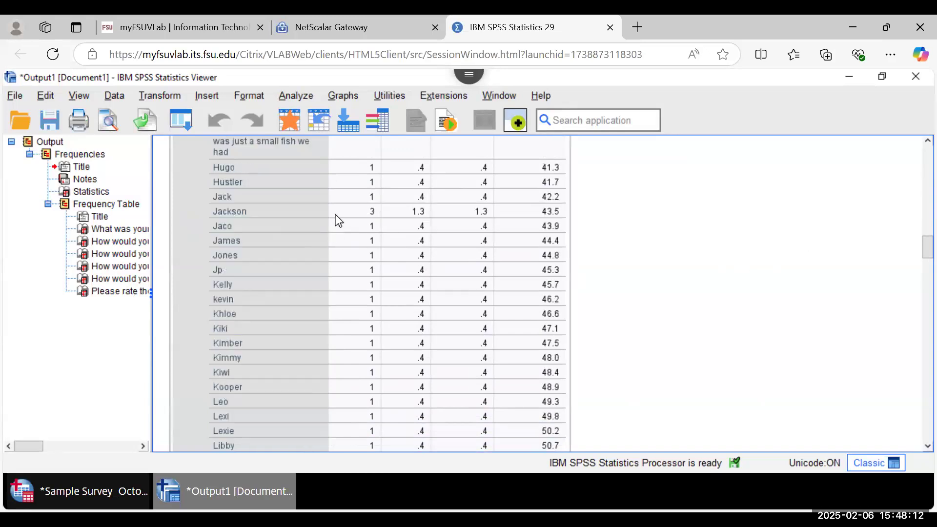
{"action": "scroll", "coordinate": [737, 302], "scroll_direction": "down", "scroll_amount": 6}
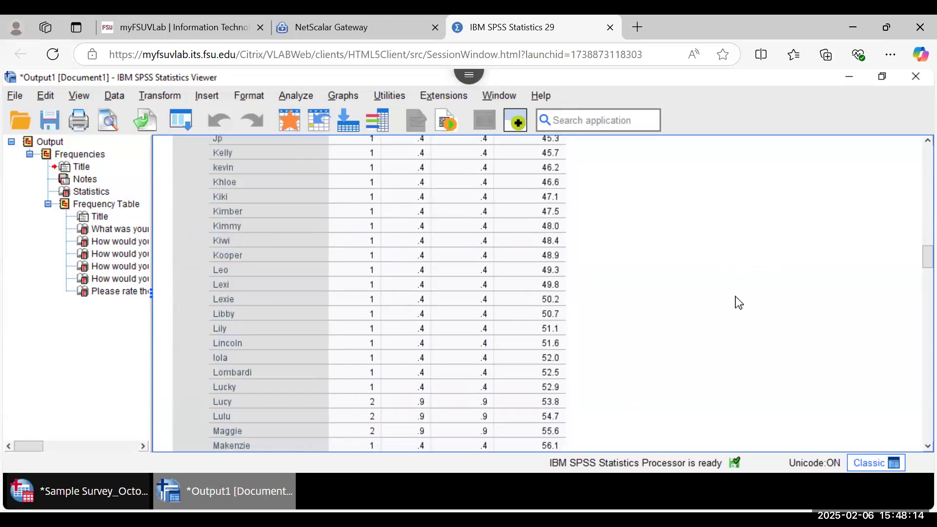
{"action": "left_click", "coordinate": [351, 251]}
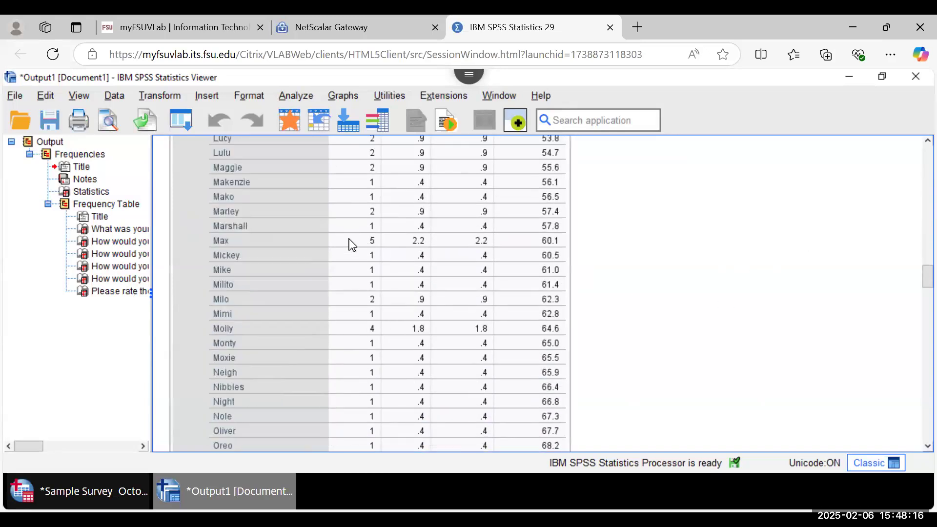
{"action": "left_click", "coordinate": [758, 380]}
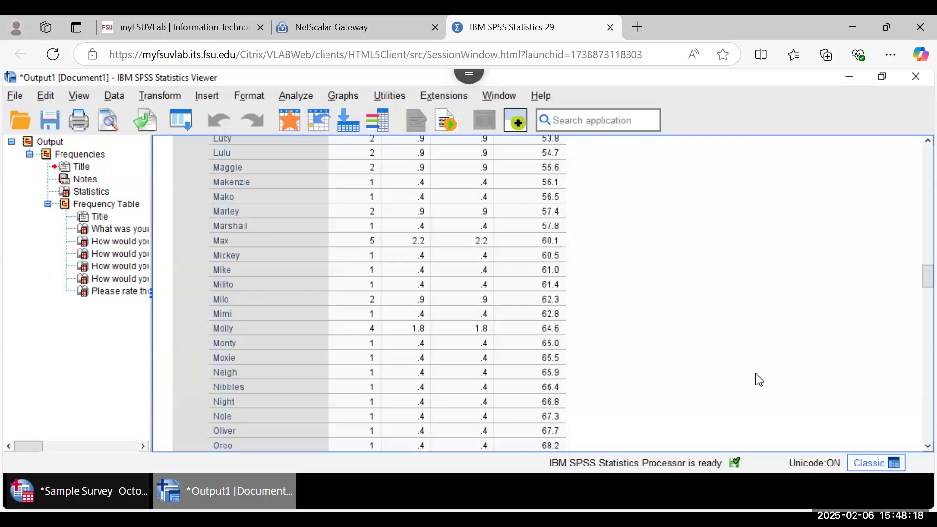
{"action": "scroll", "coordinate": [759, 379], "scroll_direction": "down", "scroll_amount": 5}
{"action": "scroll", "coordinate": [758, 379], "scroll_direction": "down", "scroll_amount": 8}
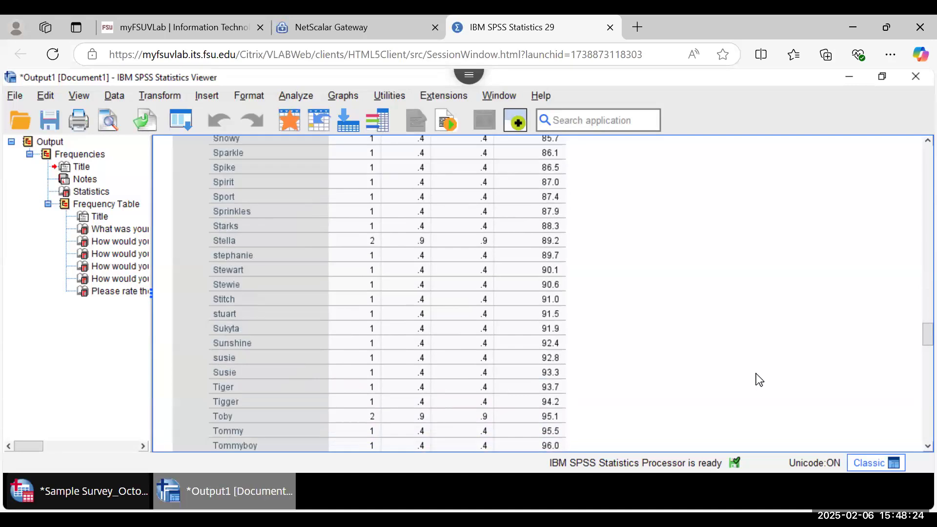
{"action": "scroll", "coordinate": [759, 380], "scroll_direction": "down", "scroll_amount": 1}
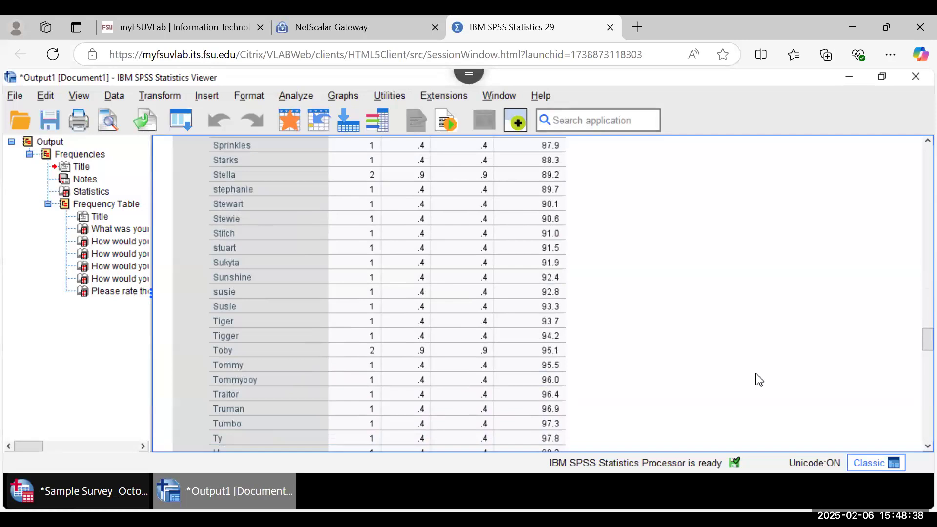
{"action": "scroll", "coordinate": [699, 310], "scroll_direction": "down", "scroll_amount": 3}
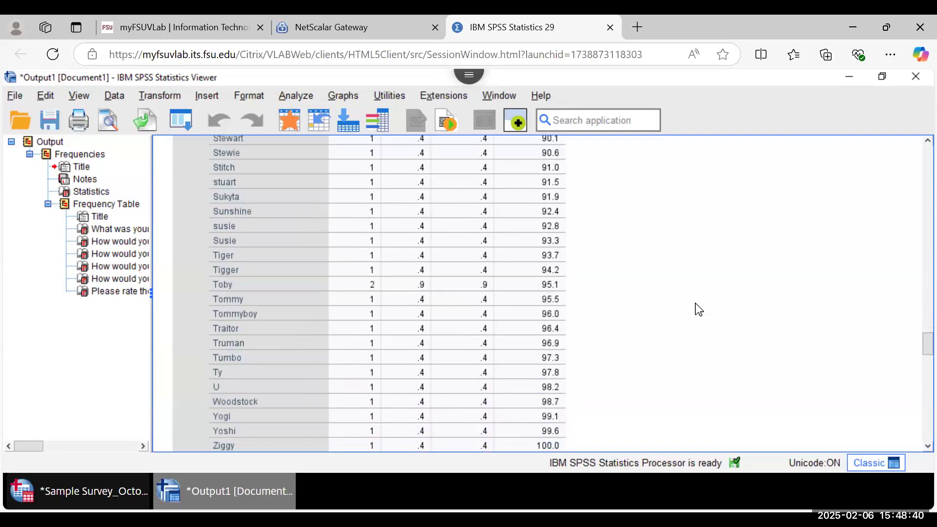
{"action": "left_click", "coordinate": [503, 239]}
{"action": "left_click", "coordinate": [99, 419]}
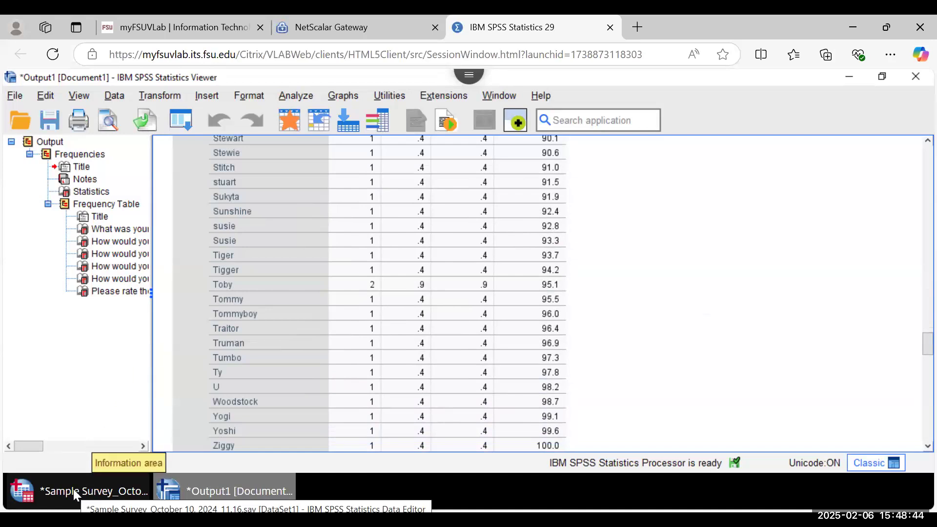
Step: Return to the Sample Survey Data Editor and scroll Variable View for pet person and colors
{"action": "left_click", "coordinate": [73, 489]}
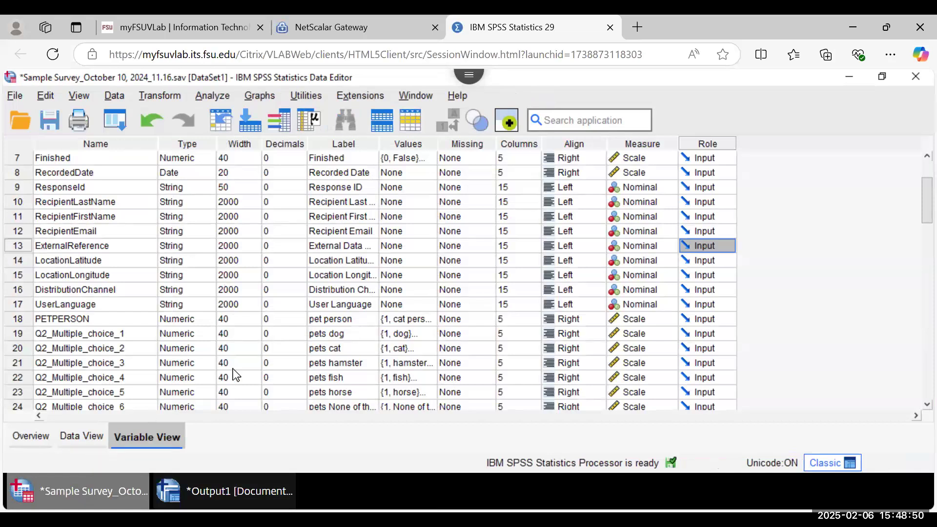
{"action": "scroll", "coordinate": [236, 374], "scroll_direction": "down", "scroll_amount": 1}
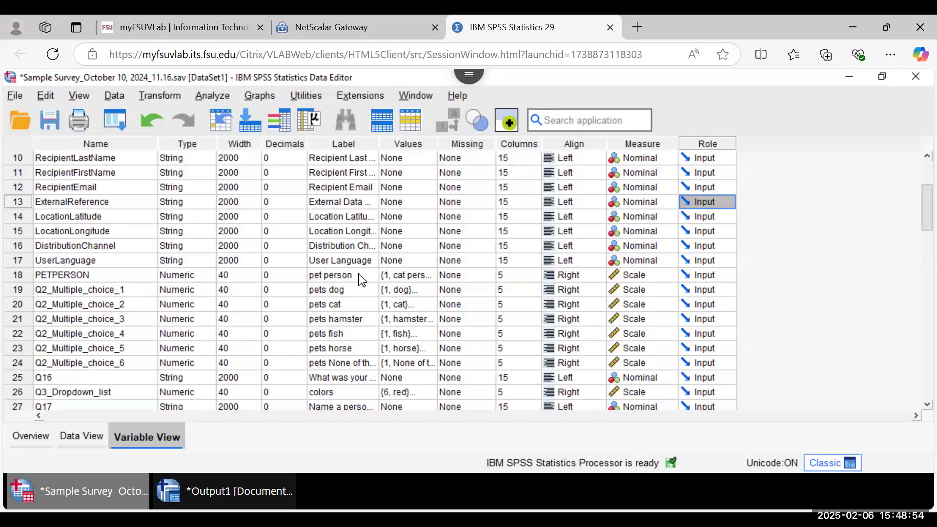
{"action": "scroll", "coordinate": [362, 280], "scroll_direction": "down", "scroll_amount": 5}
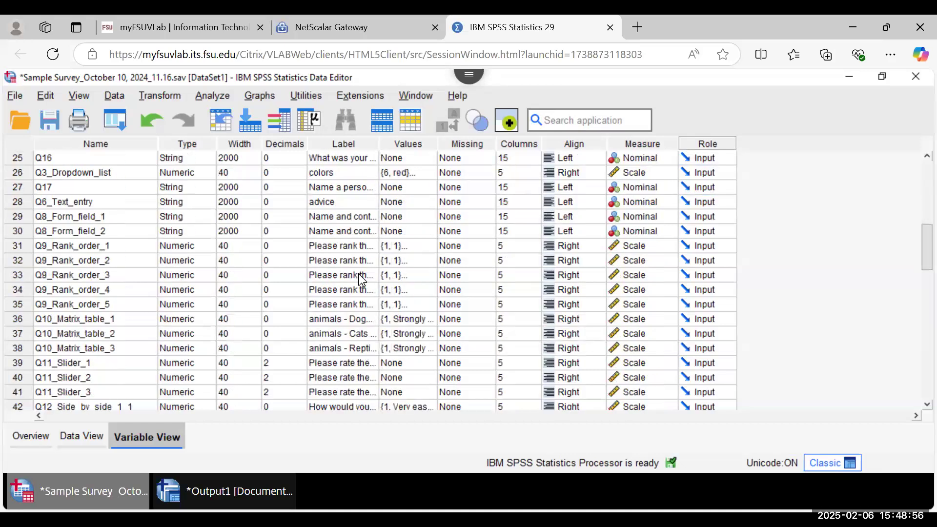
{"action": "scroll", "coordinate": [362, 280], "scroll_direction": "down", "scroll_amount": 5}
{"action": "scroll", "coordinate": [363, 280], "scroll_direction": "up", "scroll_amount": 4}
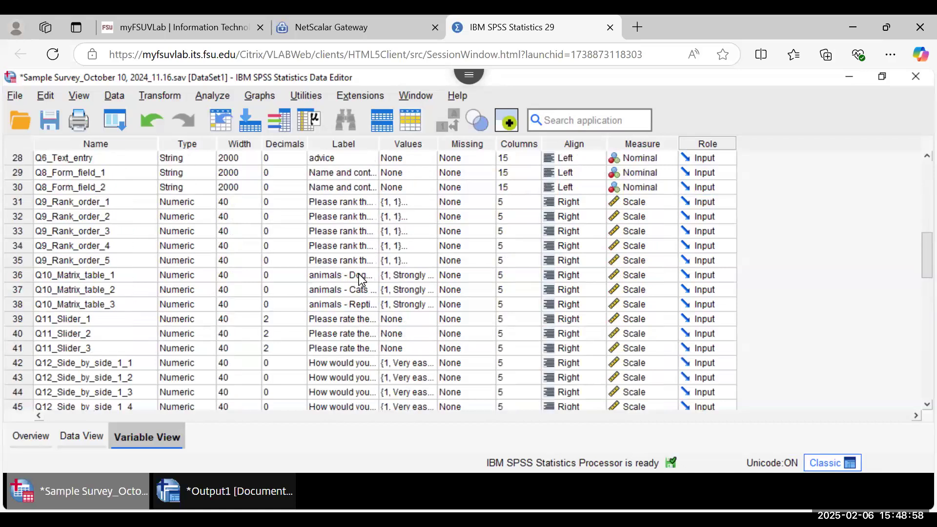
{"action": "scroll", "coordinate": [362, 280], "scroll_direction": "up", "scroll_amount": 4}
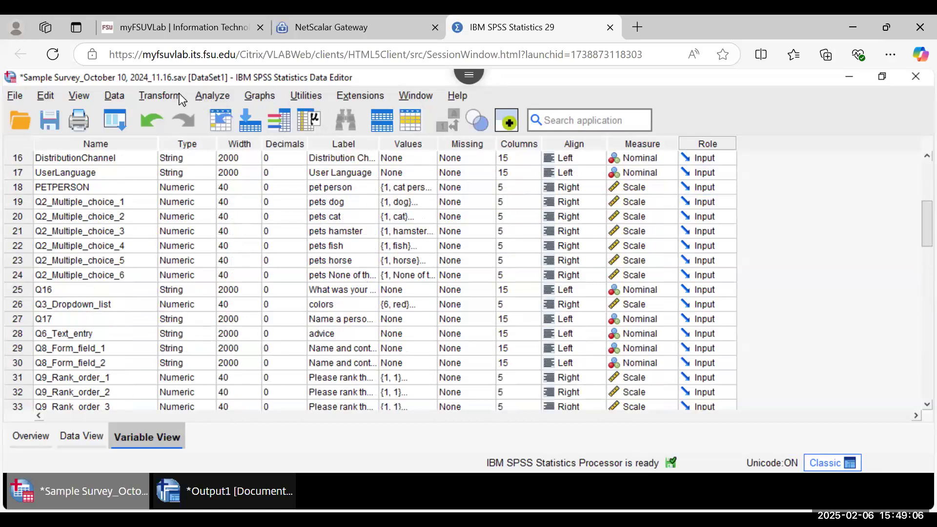
Step: Reopen Frequencies and remove the previously chosen variables from Variable(s)
{"action": "left_click", "coordinate": [215, 100]}
{"action": "mouse_move", "coordinate": [265, 154]}
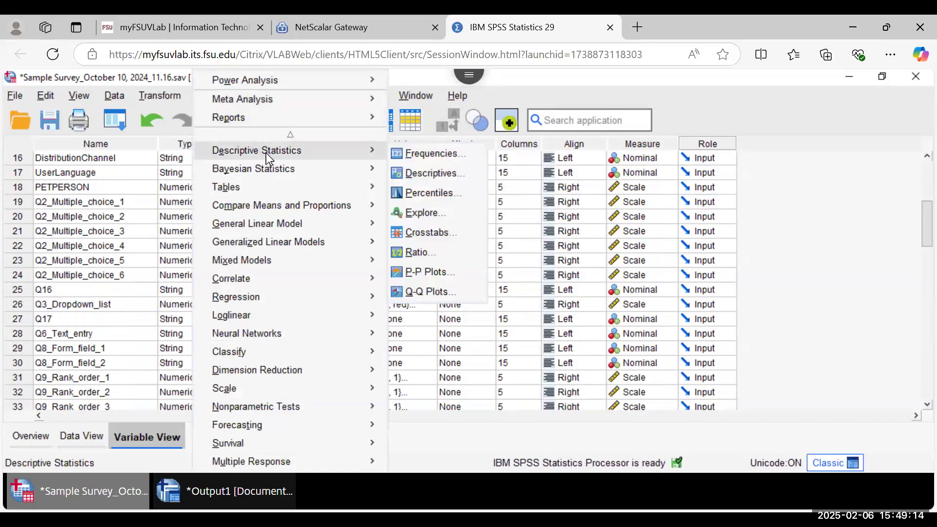
{"action": "left_click", "coordinate": [403, 154]}
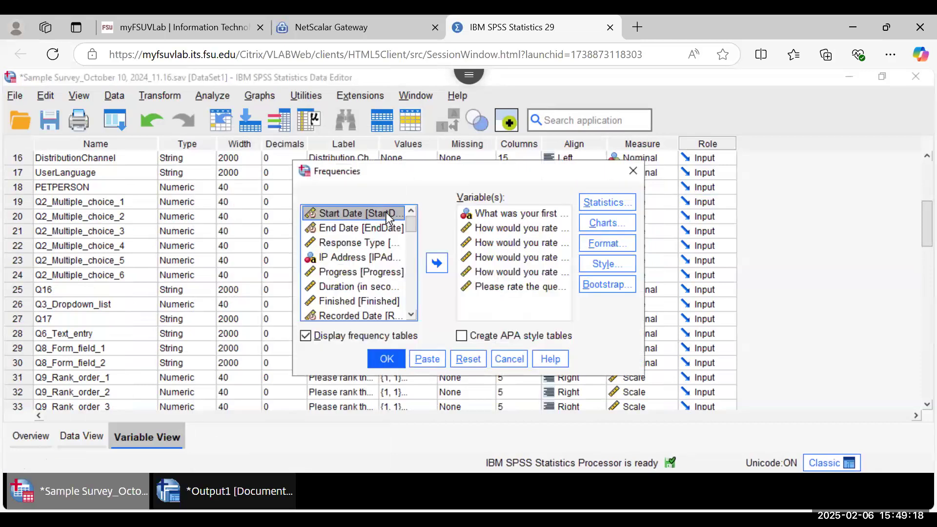
{"action": "left_click", "coordinate": [510, 301]}
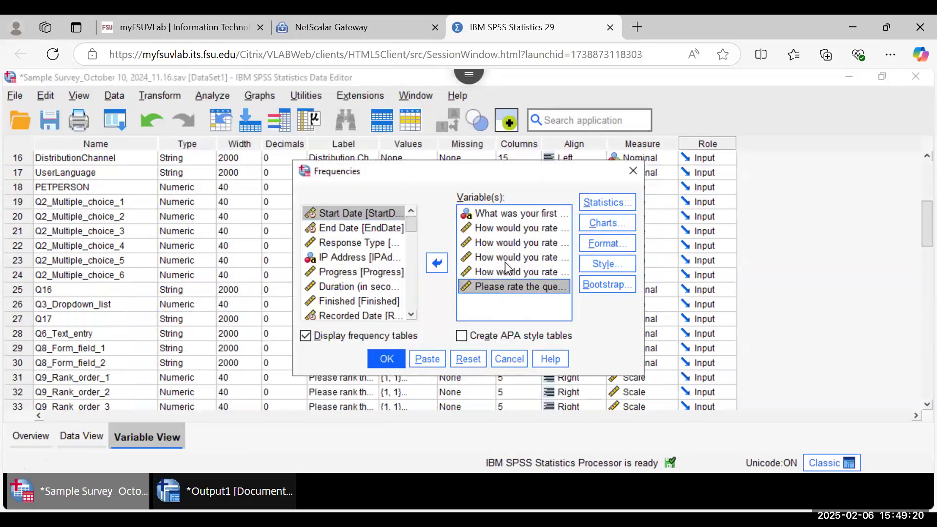
{"action": "left_click", "coordinate": [506, 217], "text": "shift"}
{"action": "left_click", "coordinate": [437, 264]}
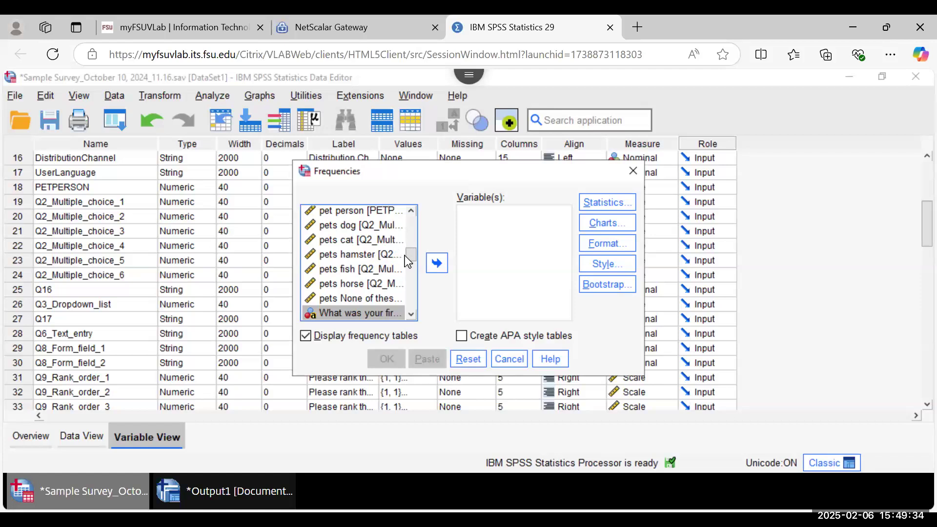
Step: Shift the Frequencies dialog aside, then scroll the list and select colors [Q3_Dropdown_list]
{"action": "left_click_drag", "start_coordinate": [412, 256], "coordinate": [412, 223]}
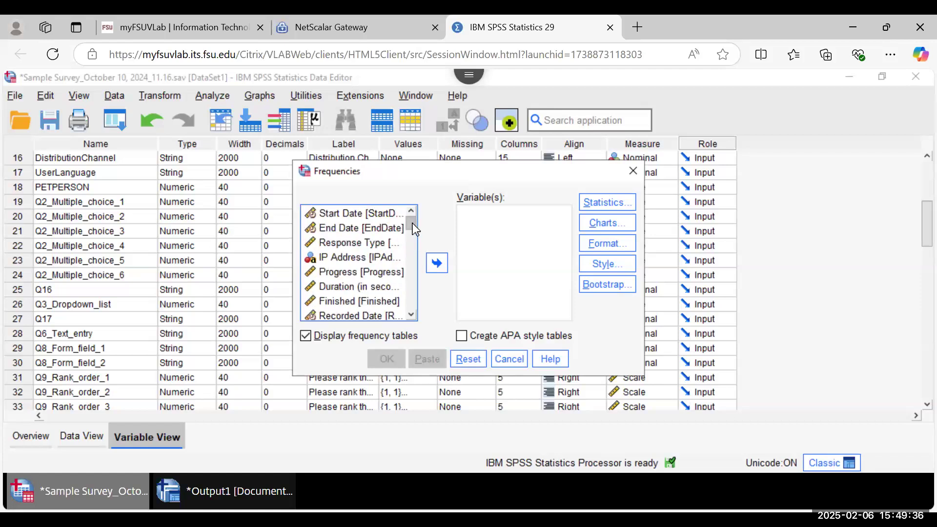
{"action": "left_click", "coordinate": [411, 315]}
{"action": "left_click", "coordinate": [412, 315]}
{"action": "left_click", "coordinate": [411, 315]}
{"action": "left_click", "coordinate": [411, 315]}
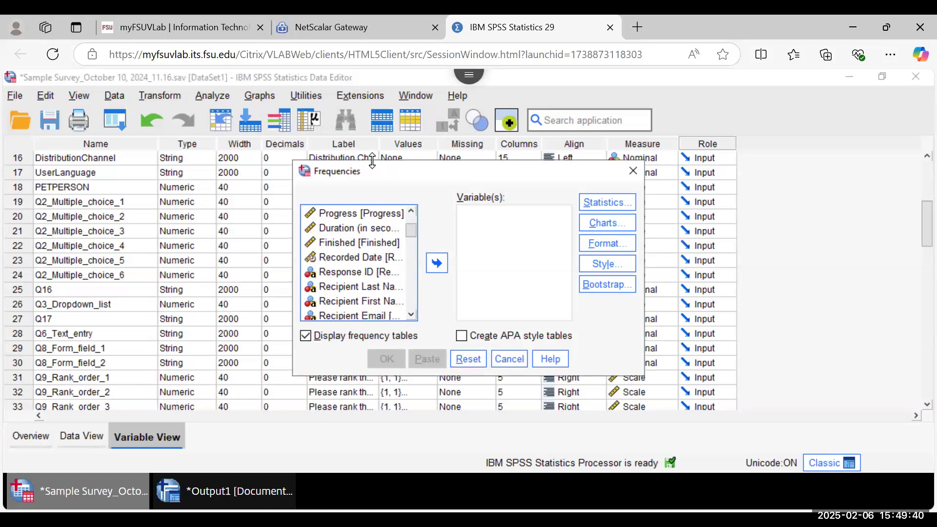
{"action": "left_click_drag", "start_coordinate": [385, 174], "coordinate": [534, 193]}
{"action": "left_click_drag", "start_coordinate": [583, 216], "coordinate": [586, 218]}
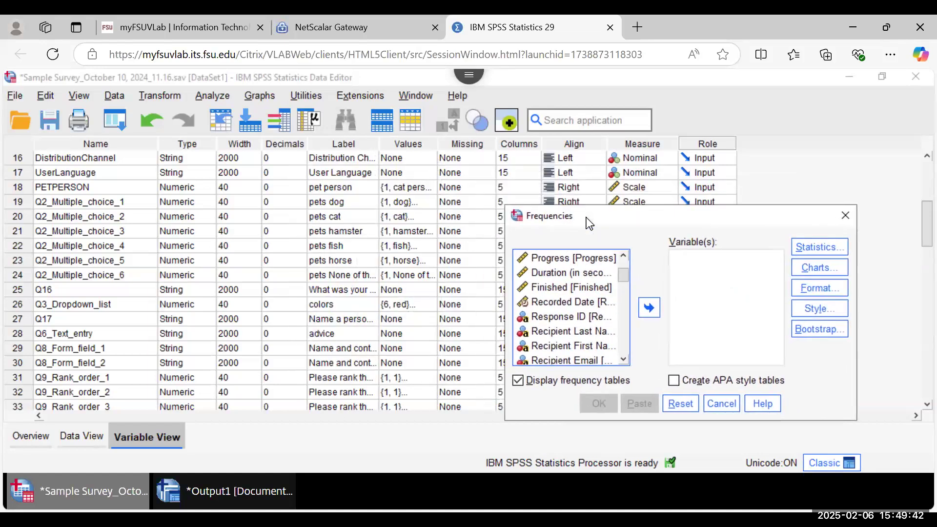
{"action": "left_click_drag", "start_coordinate": [522, 201], "coordinate": [432, 174]}
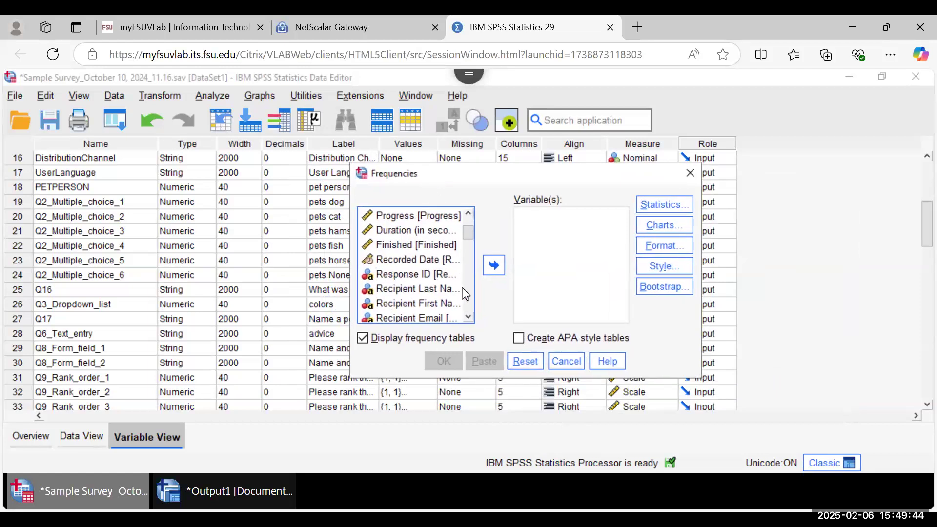
{"action": "scroll", "coordinate": [468, 320], "scroll_direction": "down", "scroll_amount": 13}
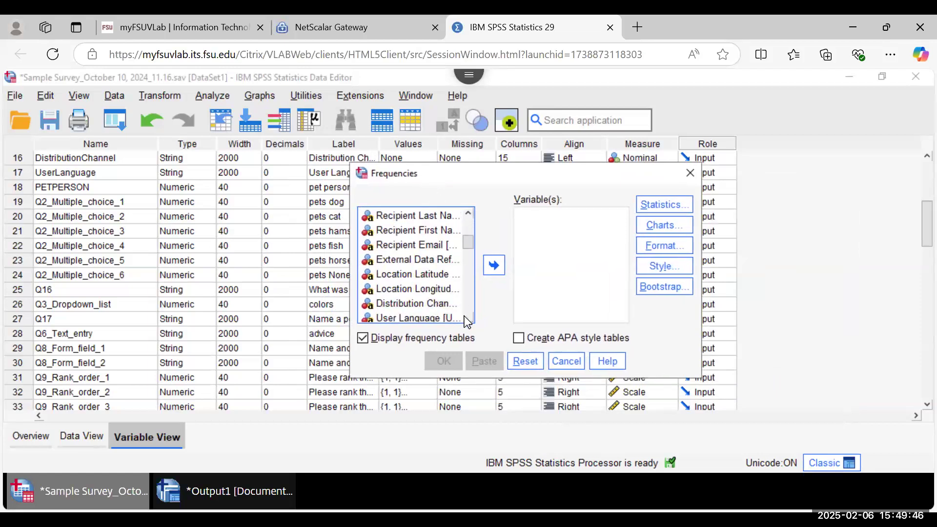
{"action": "scroll", "coordinate": [468, 319], "scroll_direction": "down", "scroll_amount": 7}
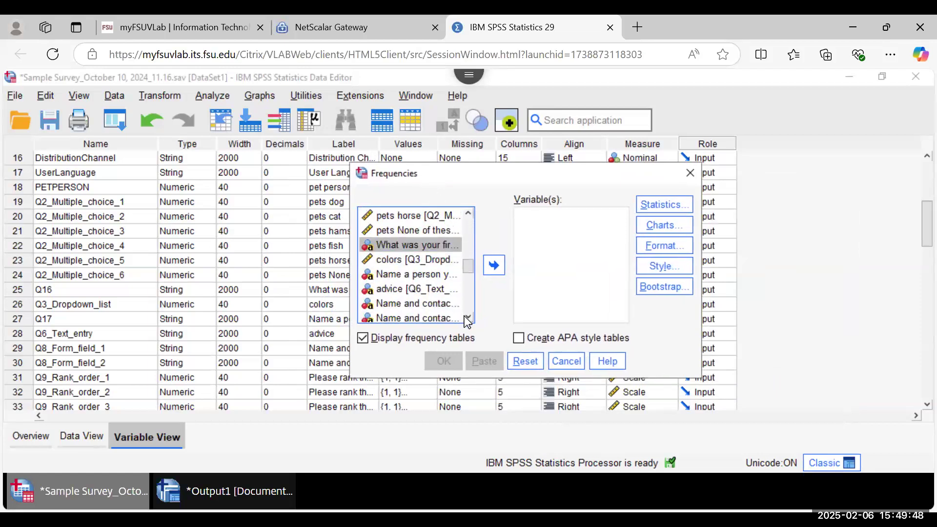
{"action": "left_click", "coordinate": [395, 246]}
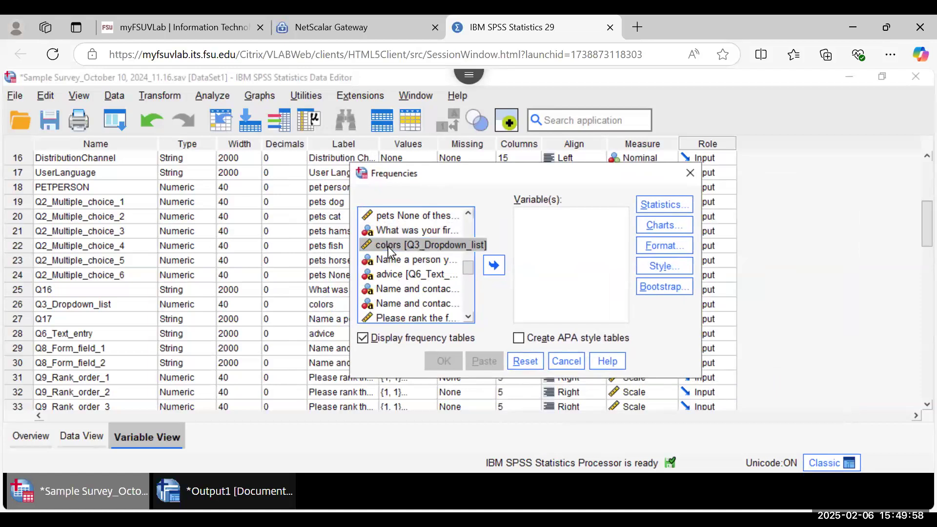
{"action": "right_click", "coordinate": [388, 247]}
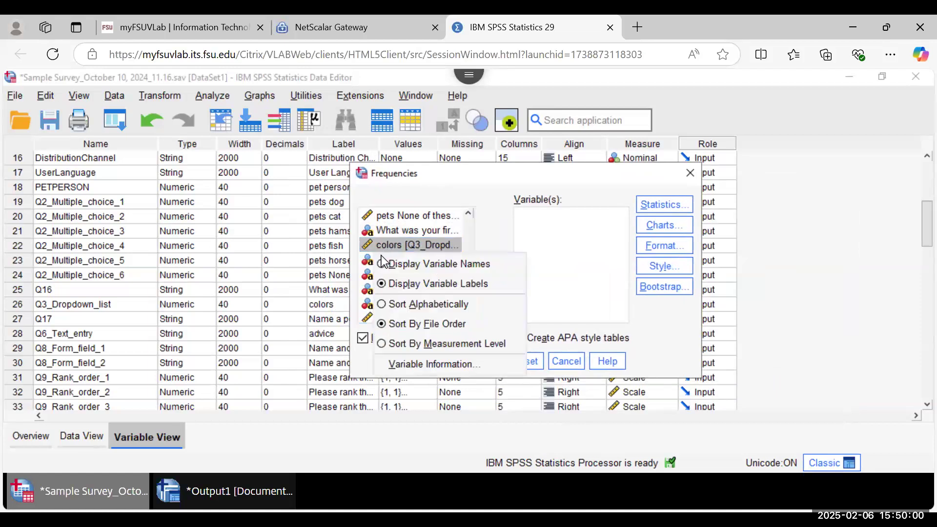
{"action": "left_click", "coordinate": [382, 266]}
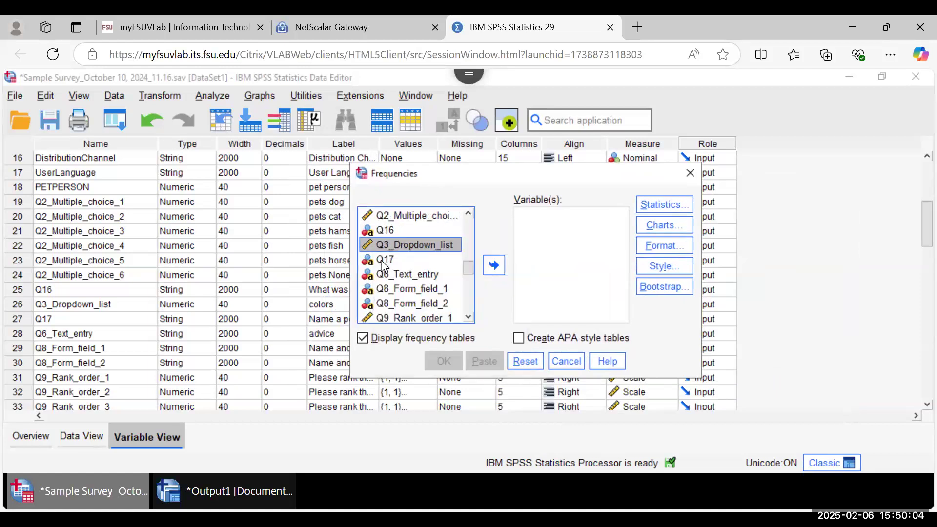
{"action": "right_click", "coordinate": [408, 248]}
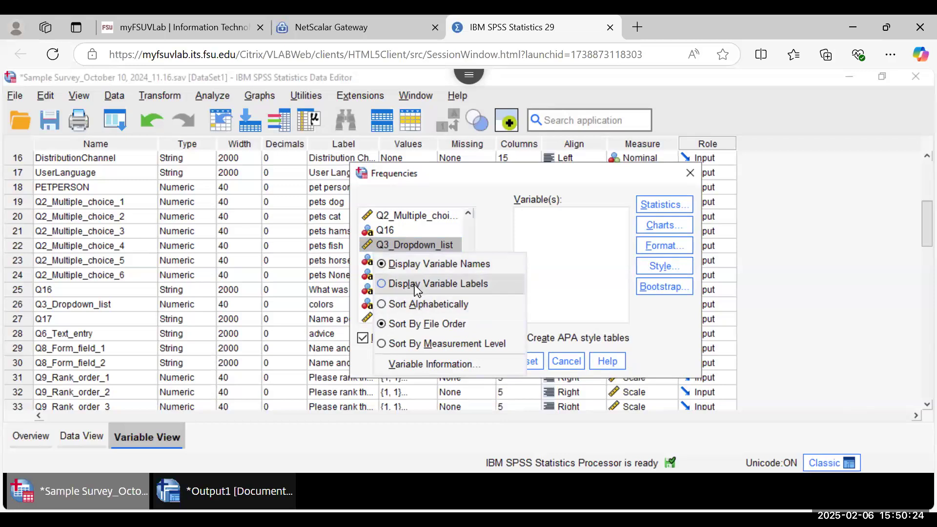
{"action": "left_click", "coordinate": [417, 285]}
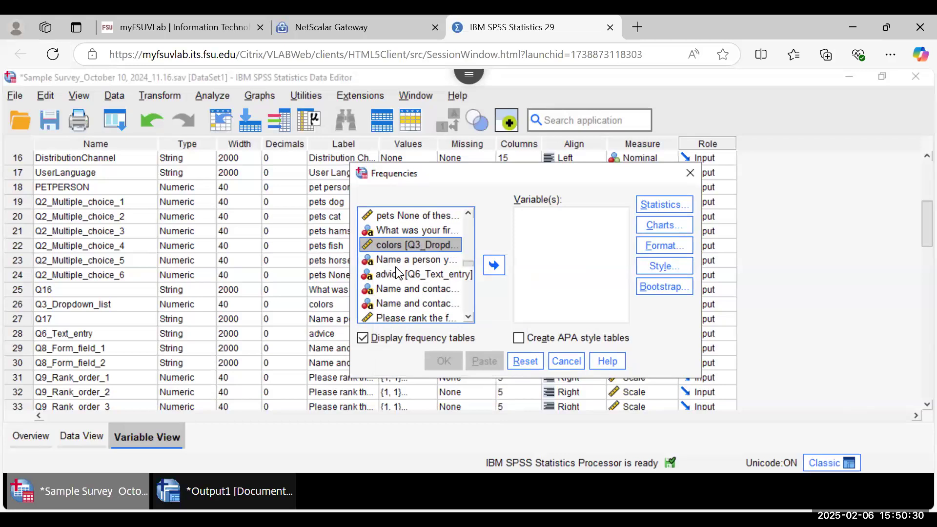
{"action": "right_click", "coordinate": [397, 273]}
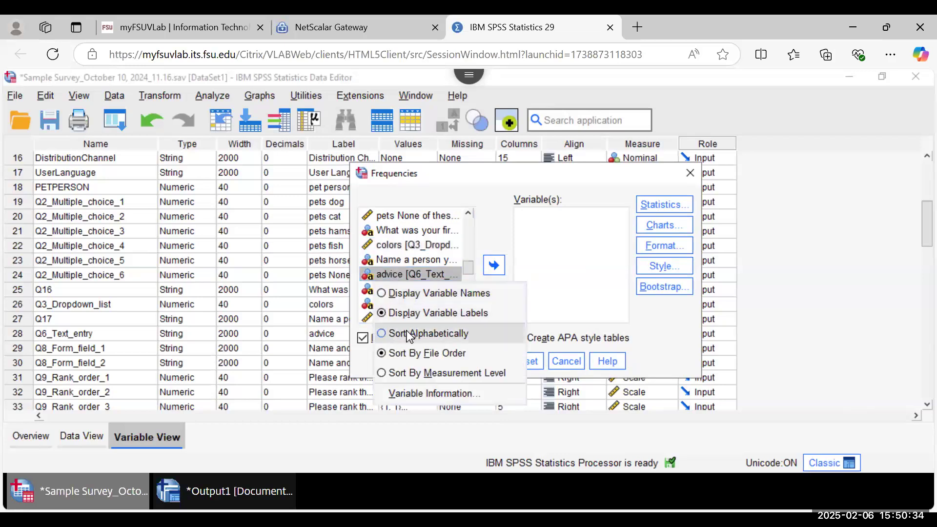
{"action": "left_click", "coordinate": [497, 228]}
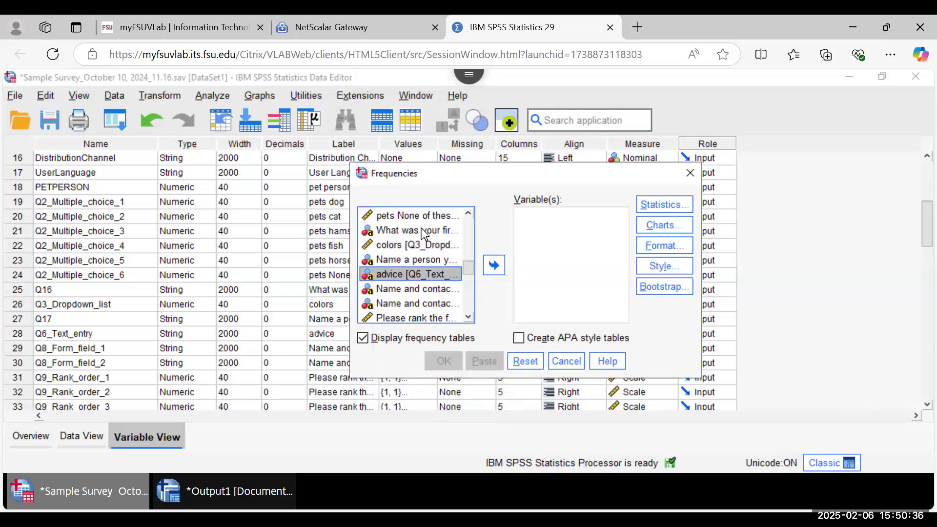
{"action": "left_click", "coordinate": [434, 249]}
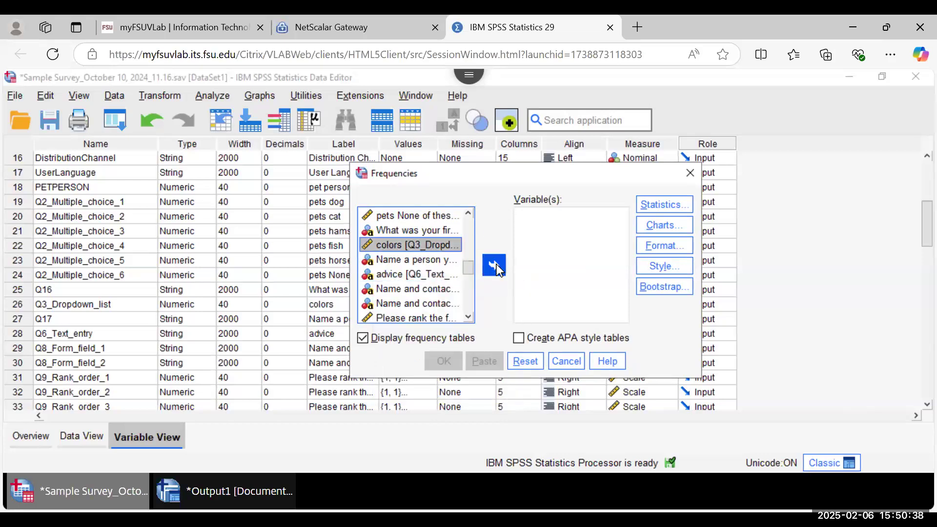
Step: Add colors to Variable(s) and run Frequencies with the existing statistics settings
{"action": "left_click", "coordinate": [494, 265]}
{"action": "left_click", "coordinate": [666, 205]}
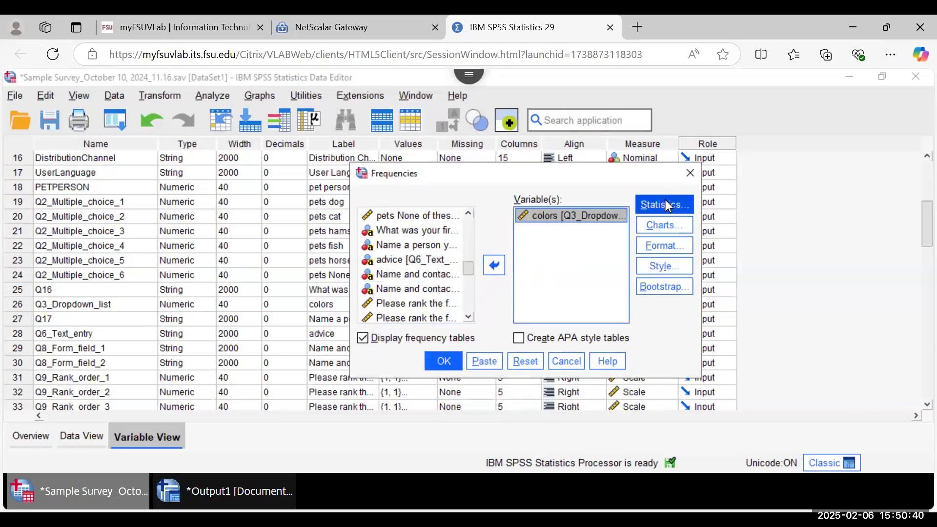
{"action": "left_click", "coordinate": [428, 404]}
{"action": "left_click", "coordinate": [444, 365]}
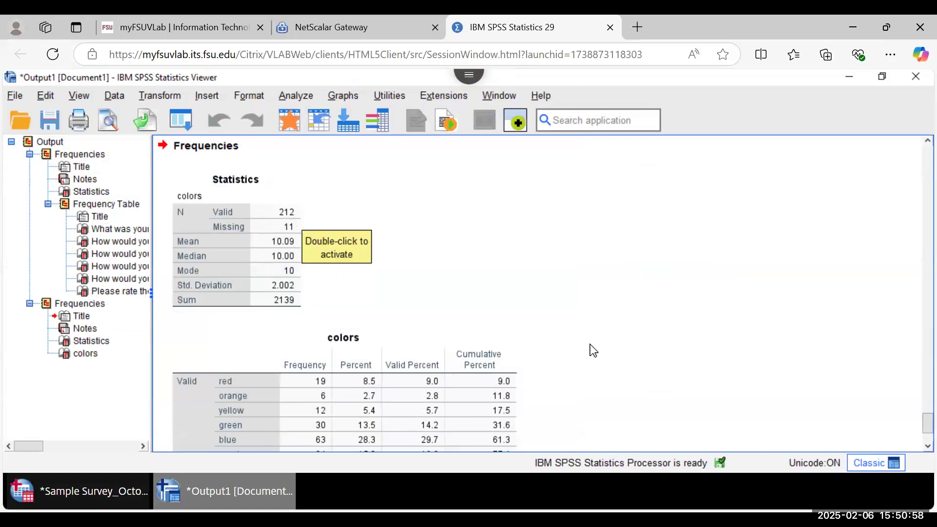
Step: Scroll the output to the full colors frequency table and select it
{"action": "scroll", "coordinate": [594, 350], "scroll_direction": "down", "scroll_amount": 3}
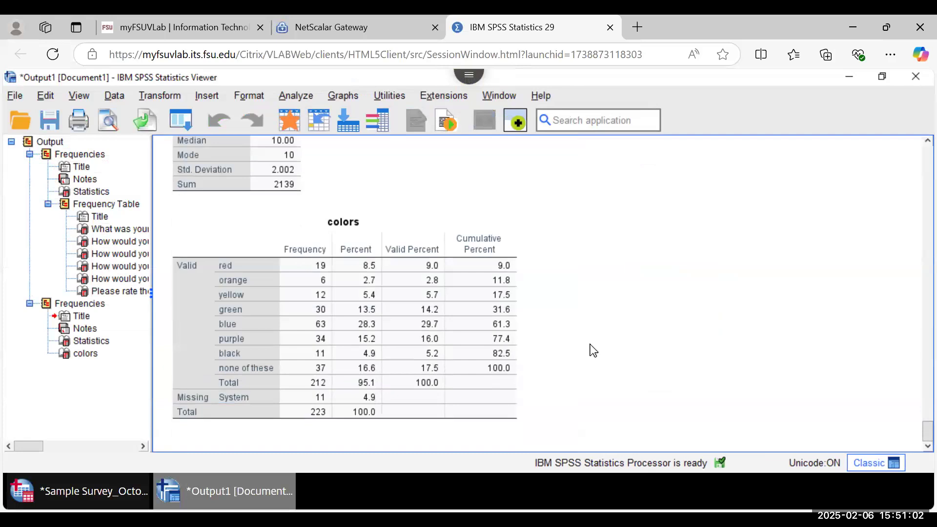
{"action": "scroll", "coordinate": [593, 351], "scroll_direction": "up", "scroll_amount": 2}
{"action": "scroll", "coordinate": [593, 351], "scroll_direction": "down", "scroll_amount": 2}
{"action": "left_click", "coordinate": [217, 338]}
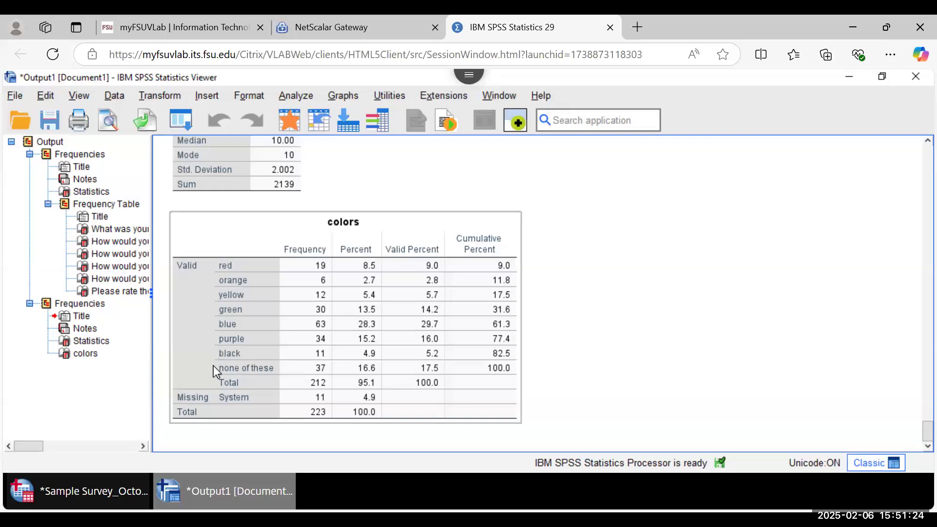
{"action": "left_click", "coordinate": [701, 309]}
{"action": "left_click", "coordinate": [342, 273]}
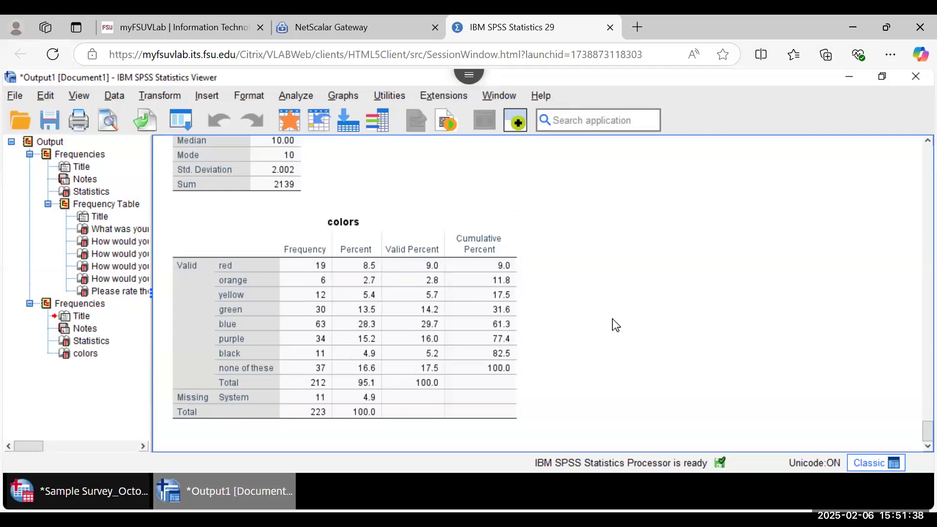
{"action": "left_click", "coordinate": [413, 262]}
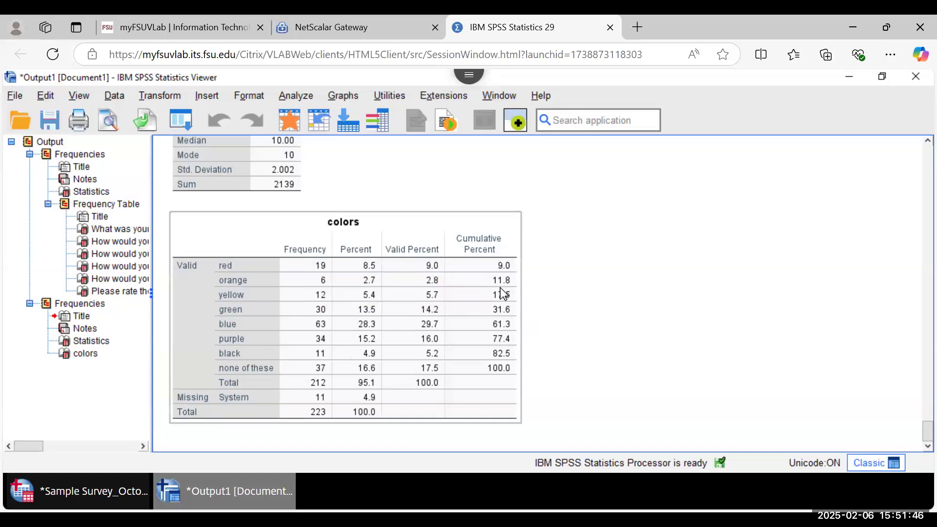
{"action": "left_click", "coordinate": [523, 262]}
{"action": "left_click", "coordinate": [479, 265]}
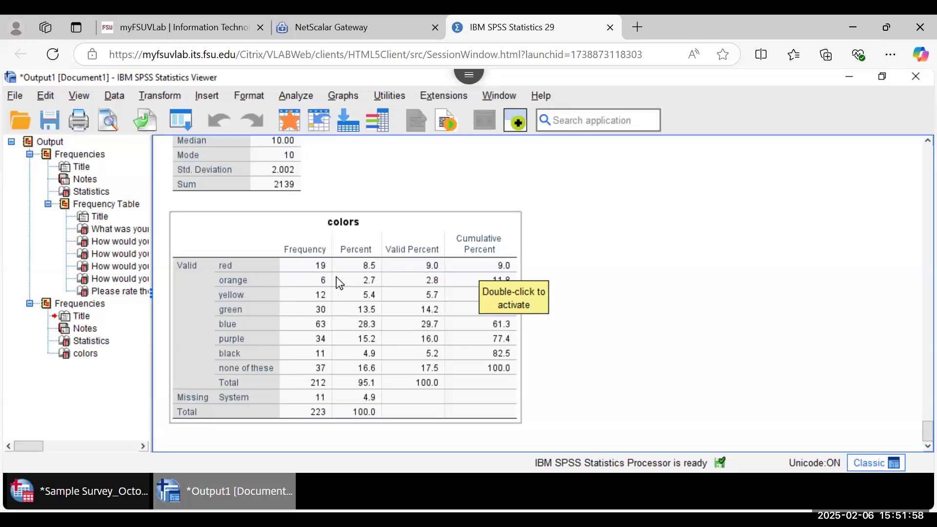
{"action": "left_click", "coordinate": [626, 274]}
{"action": "left_click", "coordinate": [509, 268]}
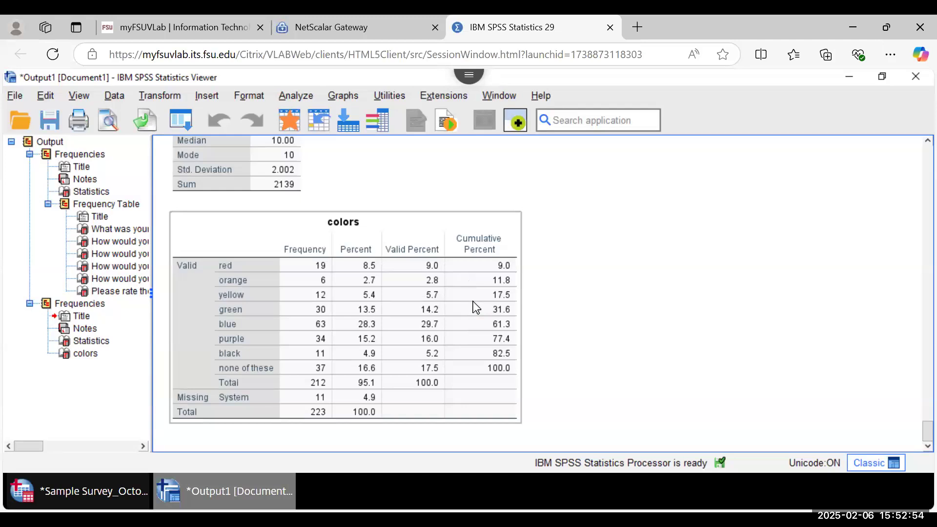
{"action": "left_click", "coordinate": [234, 424]}
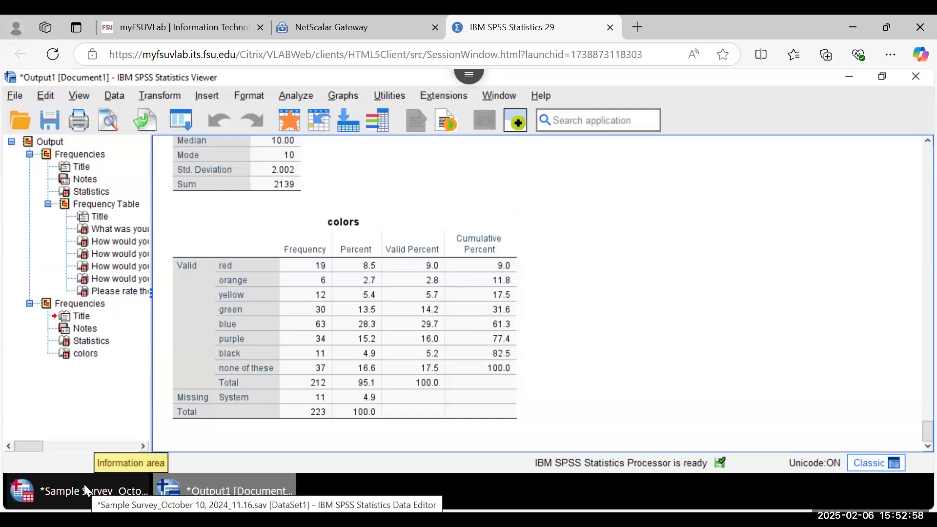
Step: Return to the Sample Survey Data Editor and open the Transform menu
{"action": "left_click", "coordinate": [84, 485]}
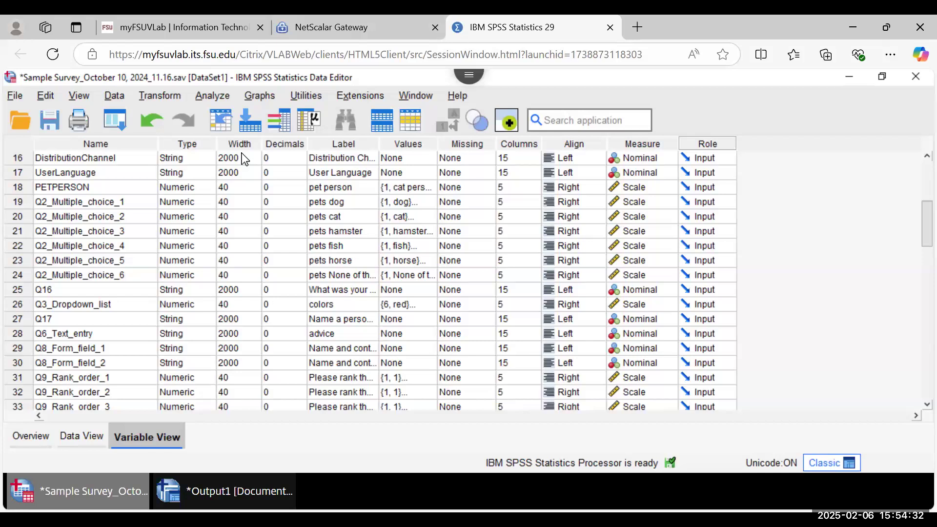
{"action": "left_click", "coordinate": [161, 98]}
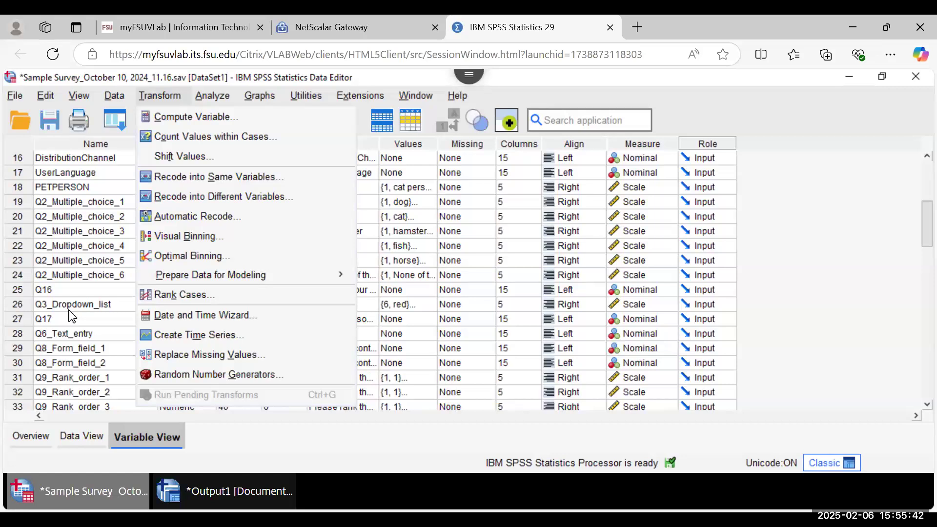
Step: Open Recode into Different Variables and set colors [Q3_Dropdown_list] as the input variable
{"action": "left_click", "coordinate": [190, 197]}
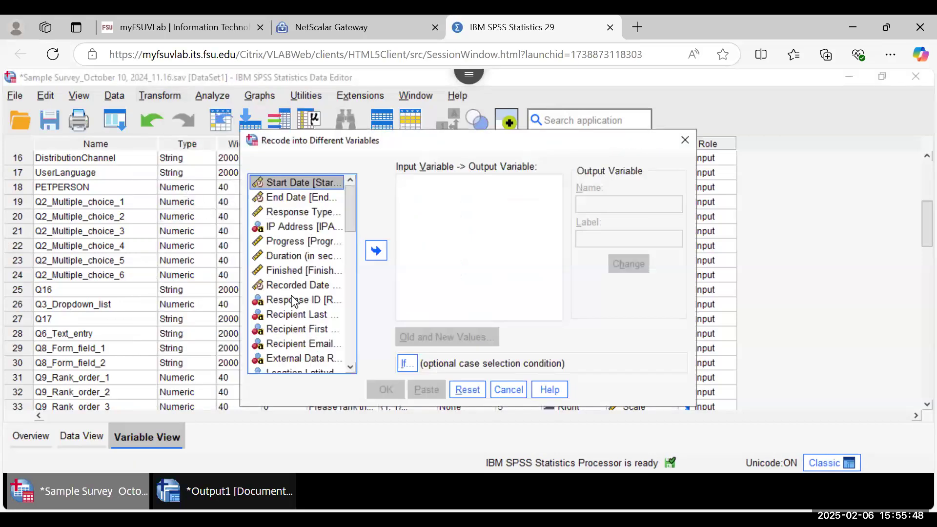
{"action": "scroll", "coordinate": [291, 295], "scroll_direction": "down", "scroll_amount": 1}
{"action": "left_click_drag", "start_coordinate": [352, 231], "coordinate": [350, 277]}
{"action": "left_click", "coordinate": [308, 286]}
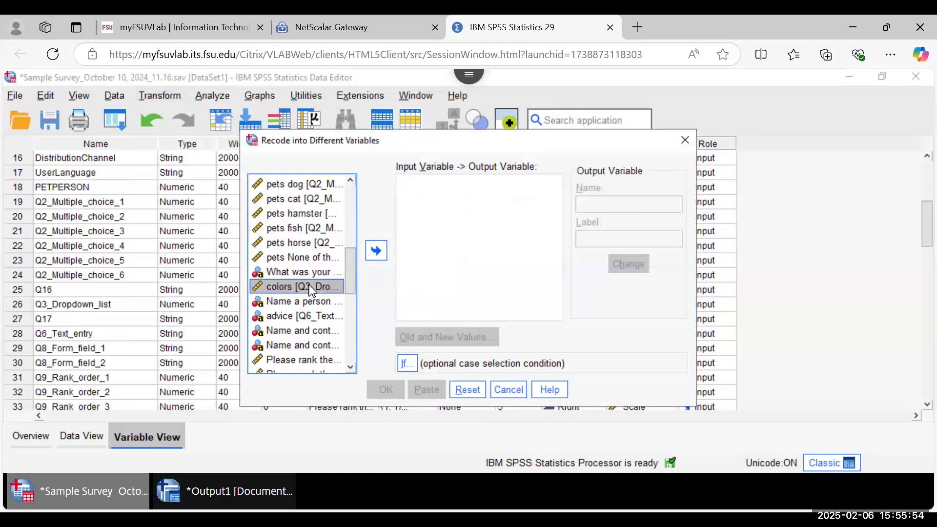
{"action": "left_click", "coordinate": [375, 251]}
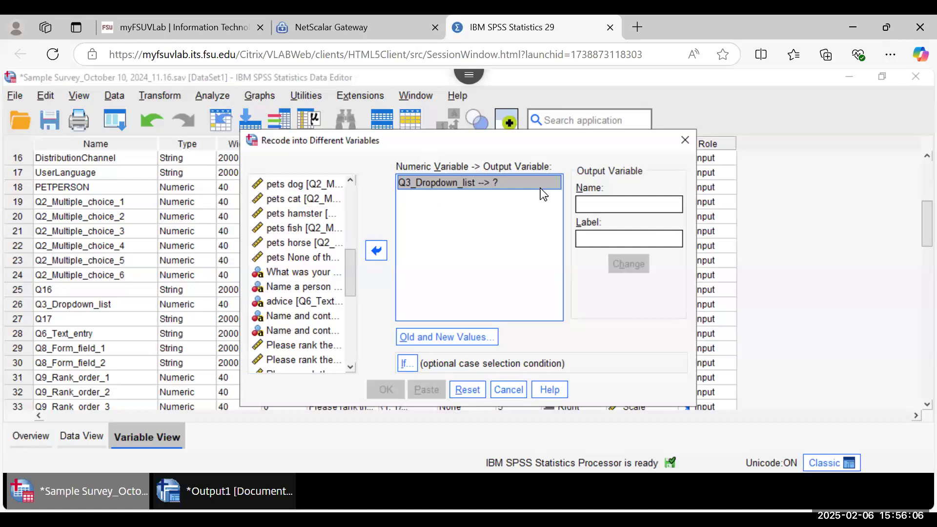
Step: Name the output variable COLORGROUPS with label 'colors divided into groups'
{"action": "left_click", "coordinate": [595, 206]}
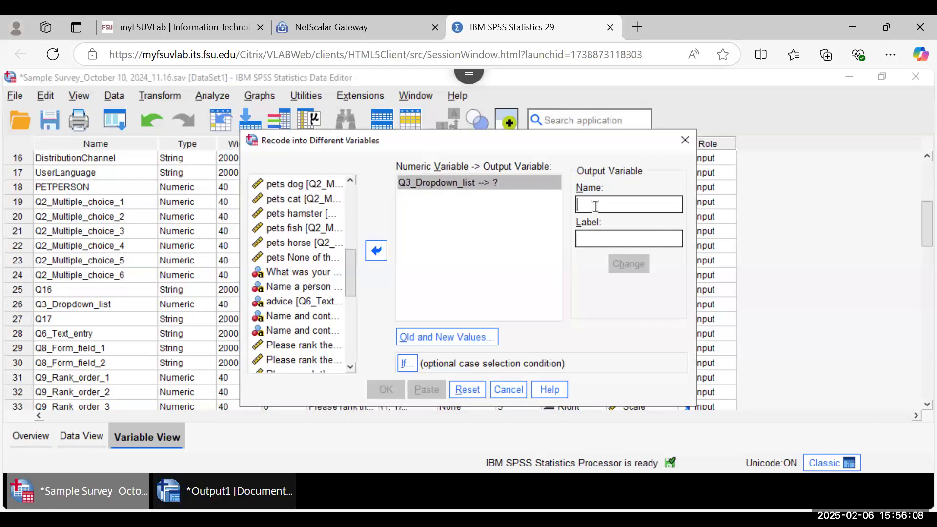
{"action": "type", "text": "Col"}
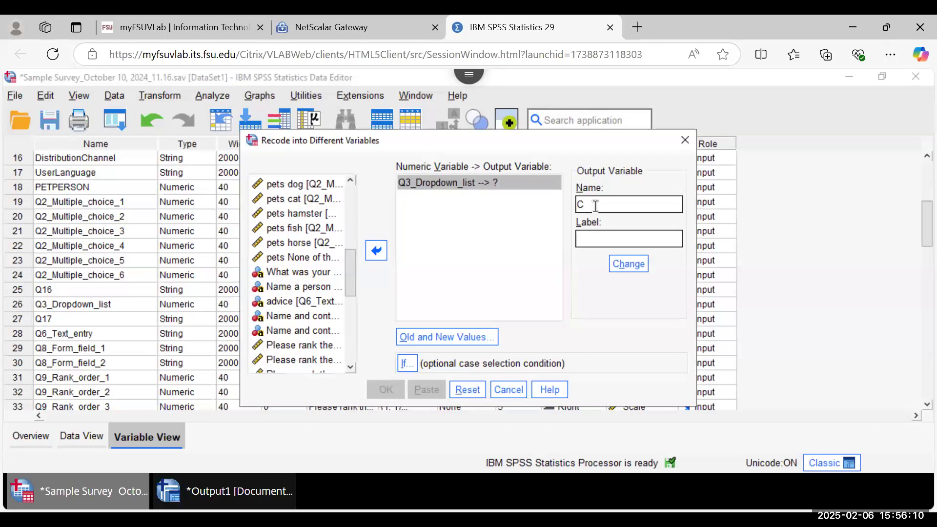
{"action": "key", "text": "BackSpace"}
{"action": "key", "text": "BackSpace"}
{"action": "key", "text": "BackSpace"}
{"action": "type", "text": "C"}
{"action": "type", "text": "OLORGROUP"}
{"action": "type", "text": "S"}
{"action": "type", "text": "colors d"}
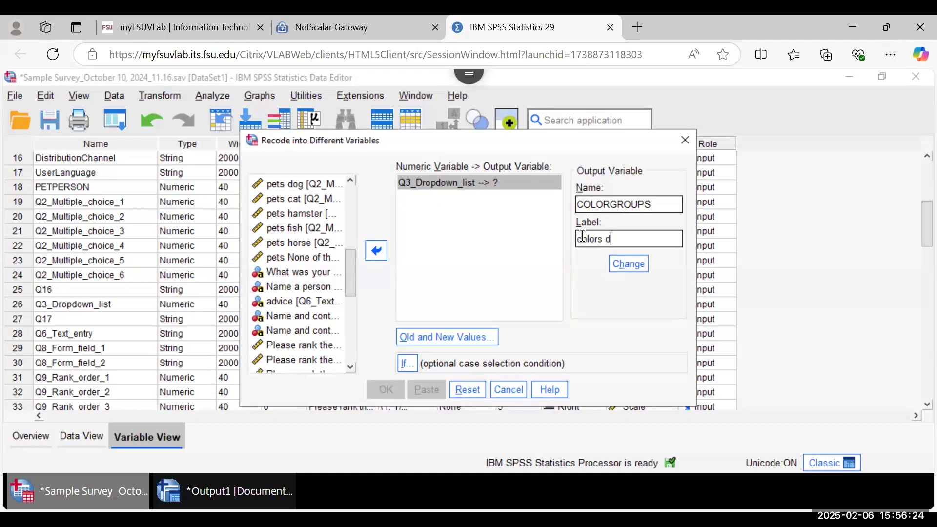
{"action": "type", "text": "ivided into groups"}
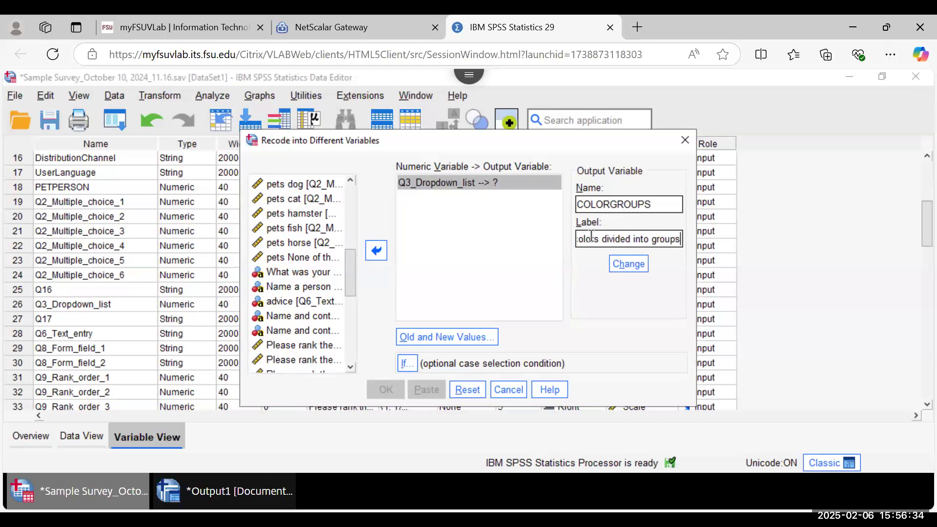
{"action": "double_click", "coordinate": [655, 240]}
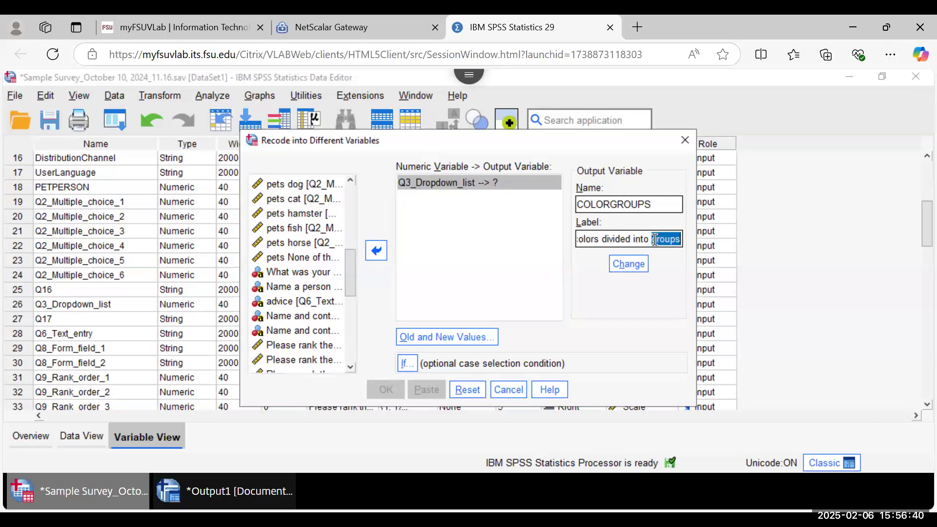
Step: Open the colors recode's Old and New Values and try the Value, System-missing and Range options
{"action": "left_click", "coordinate": [452, 336]}
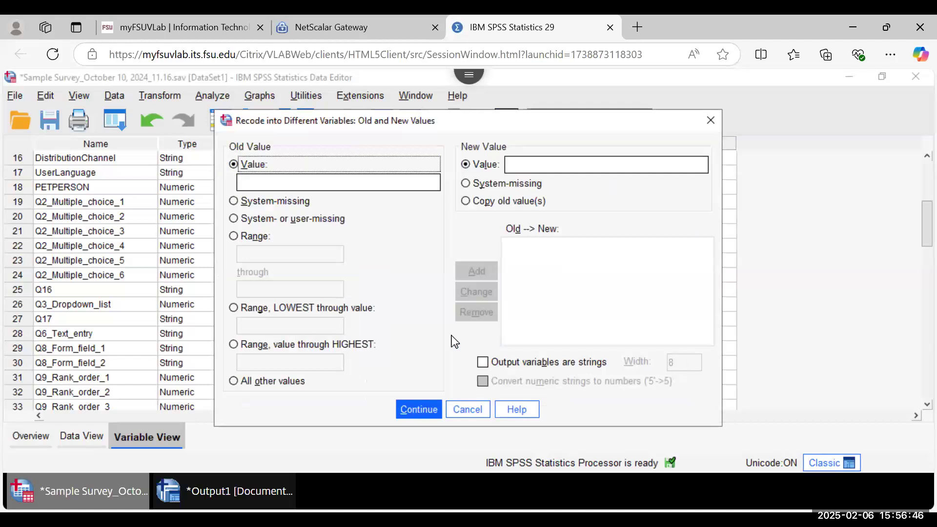
{"action": "left_click", "coordinate": [276, 187]}
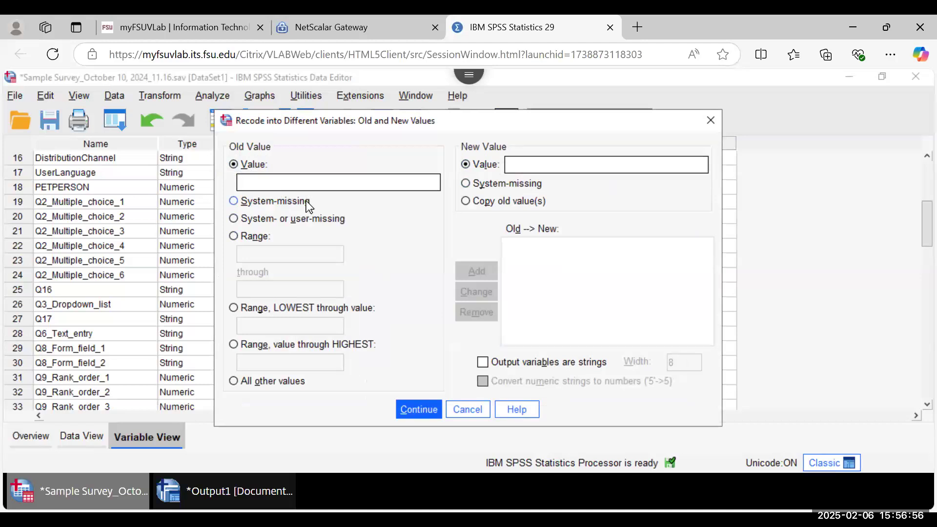
{"action": "left_click", "coordinate": [542, 165]}
{"action": "left_click", "coordinate": [242, 203]}
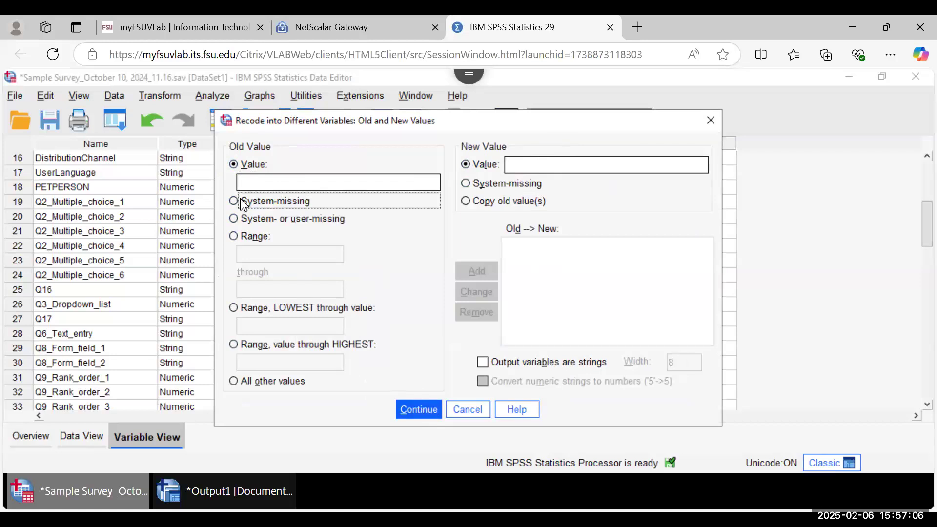
{"action": "left_click", "coordinate": [238, 167]}
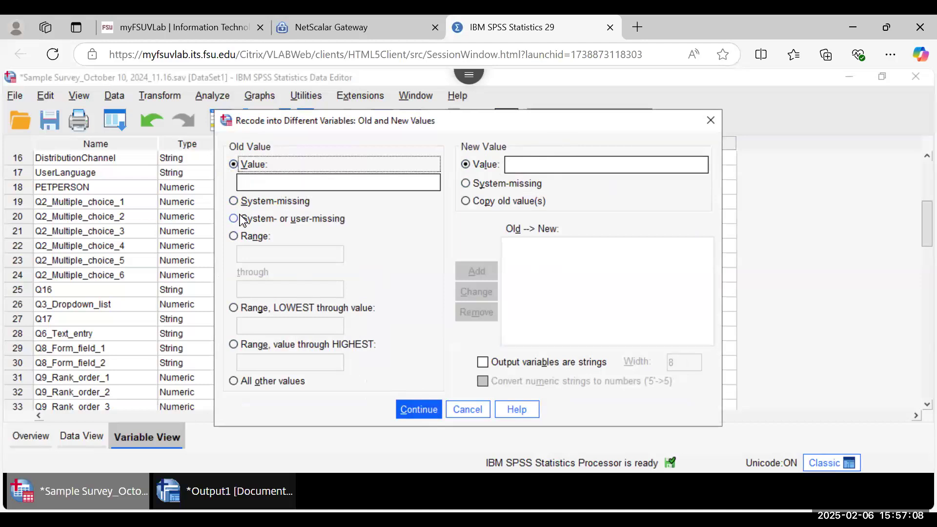
{"action": "left_click", "coordinate": [233, 240]}
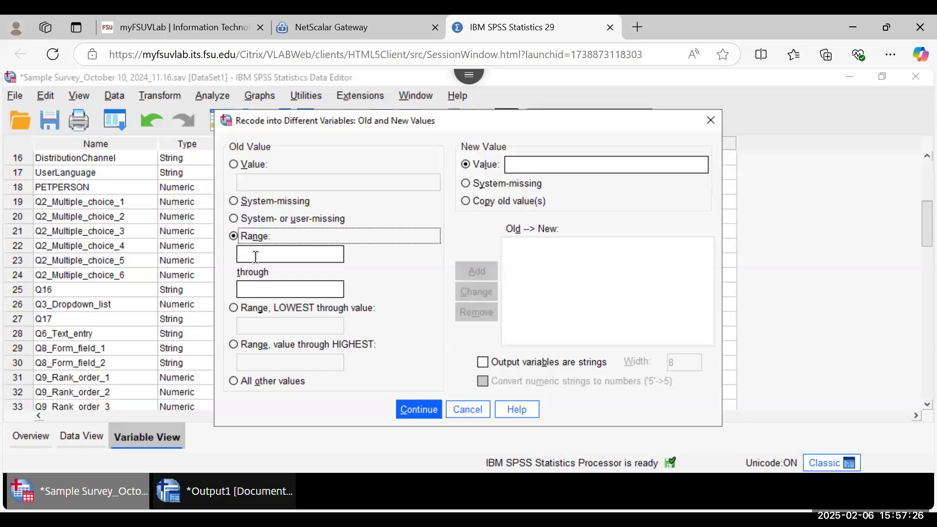
{"action": "left_click", "coordinate": [234, 164]}
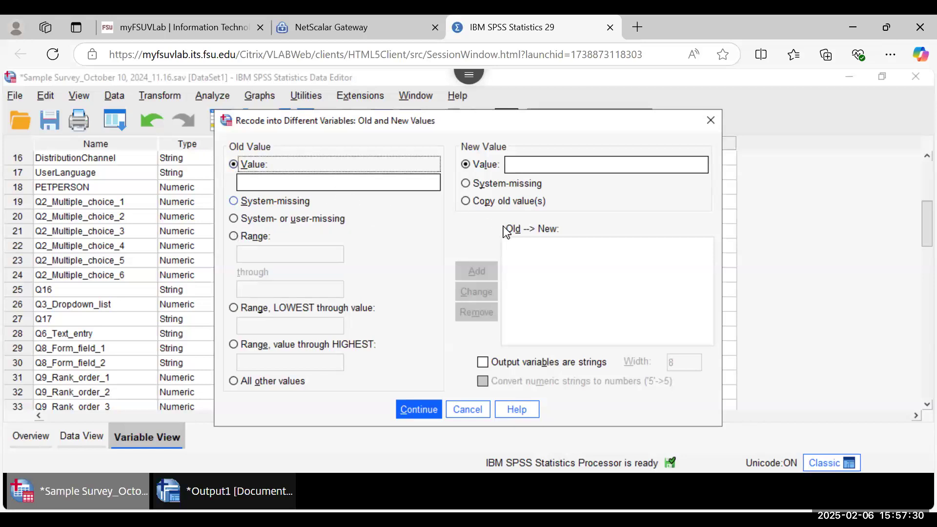
Step: Enter and erase a trial old value of 1, then drag the dialog to the right
{"action": "left_click", "coordinate": [509, 259]}
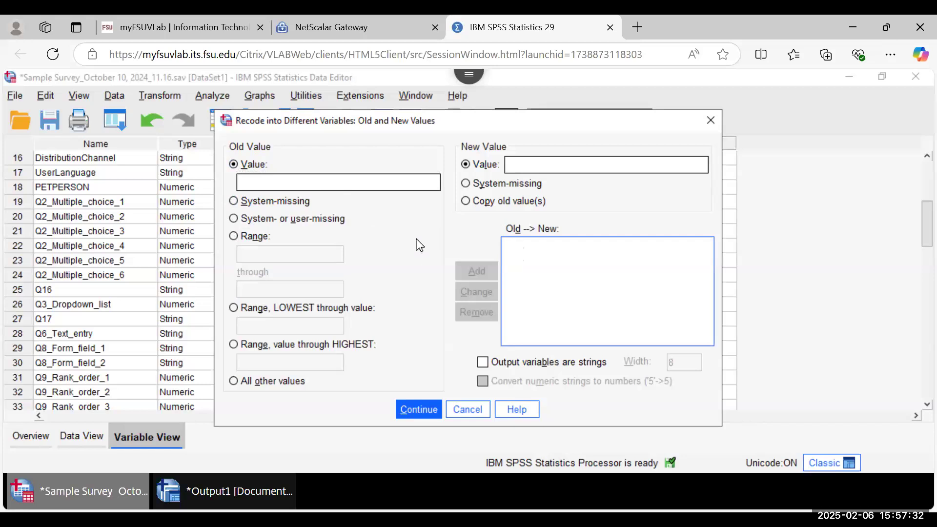
{"action": "left_click", "coordinate": [325, 179]}
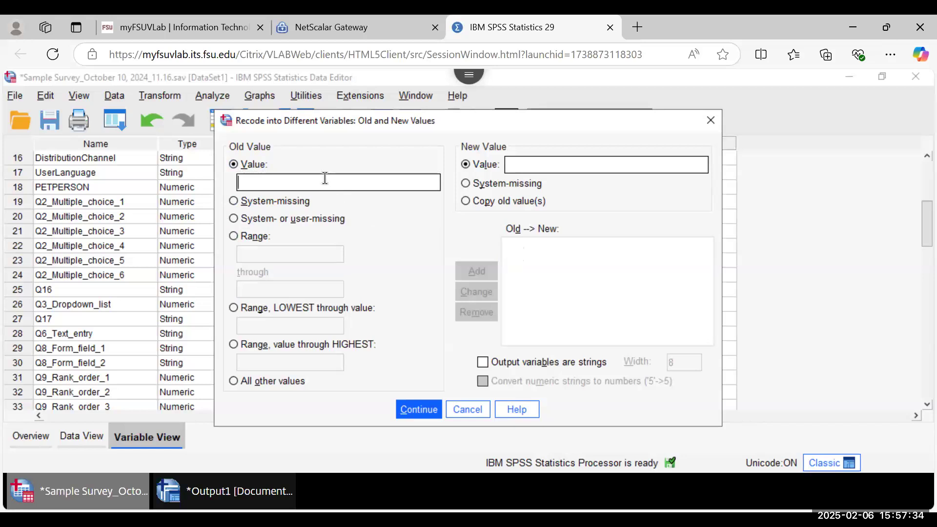
{"action": "type", "text": "1"}
{"action": "key", "text": "BackSpace"}
{"action": "left_click_drag", "start_coordinate": [435, 122], "coordinate": [581, 120]}
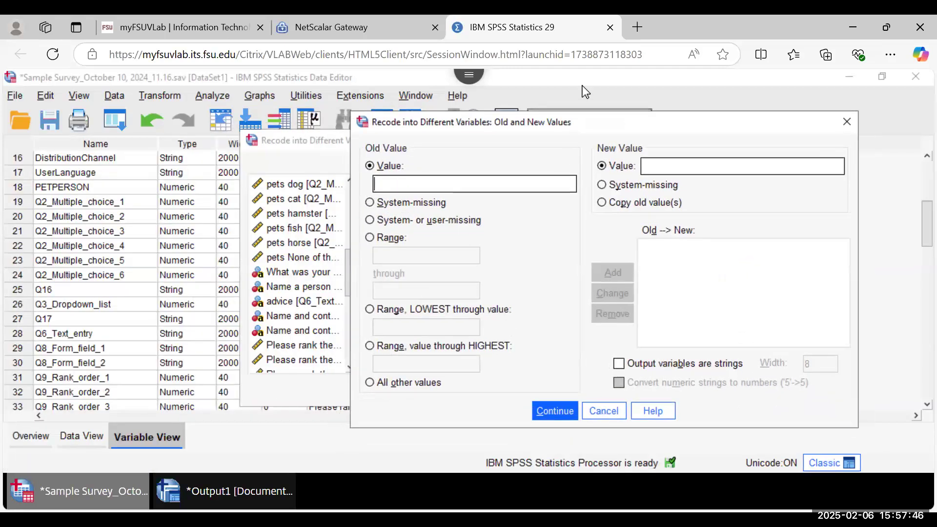
Step: Cancel the mappings and review Q3_Dropdown_list's value labels, 6 red through 13 none of these
{"action": "left_click", "coordinate": [595, 410]}
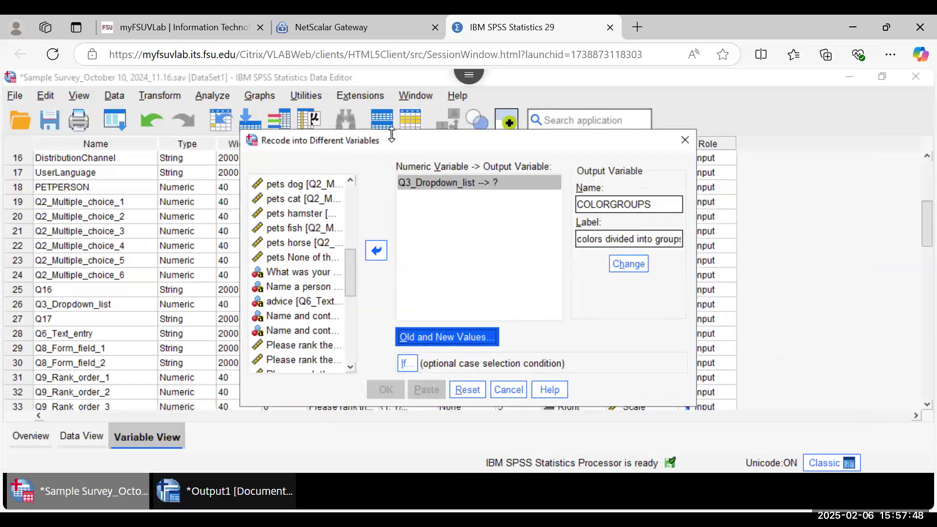
{"action": "left_click_drag", "start_coordinate": [396, 142], "coordinate": [607, 153]}
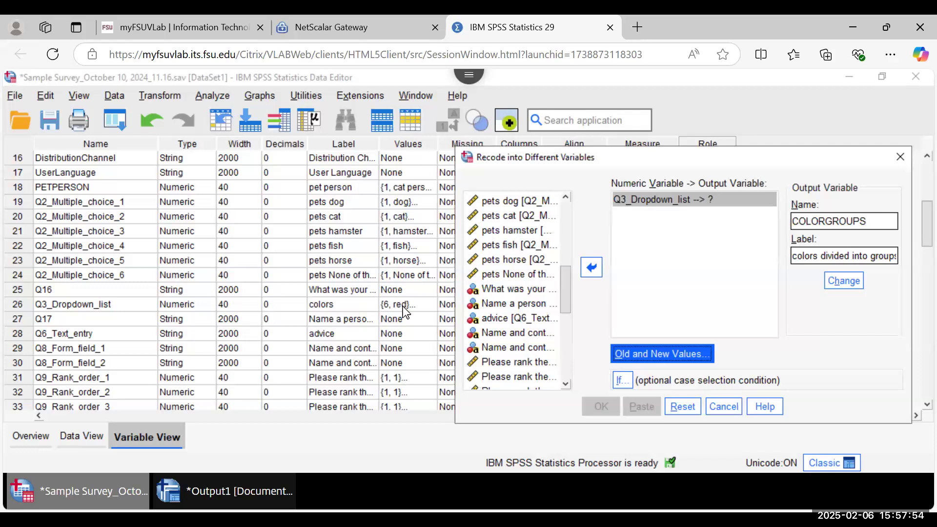
{"action": "left_click", "coordinate": [403, 306]}
{"action": "left_click", "coordinate": [429, 305]}
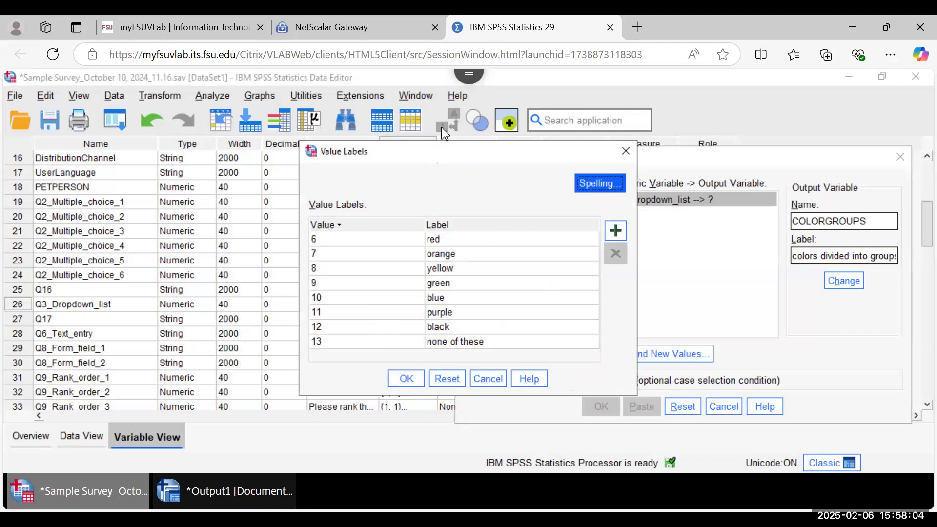
{"action": "left_click_drag", "start_coordinate": [410, 148], "coordinate": [247, 93]}
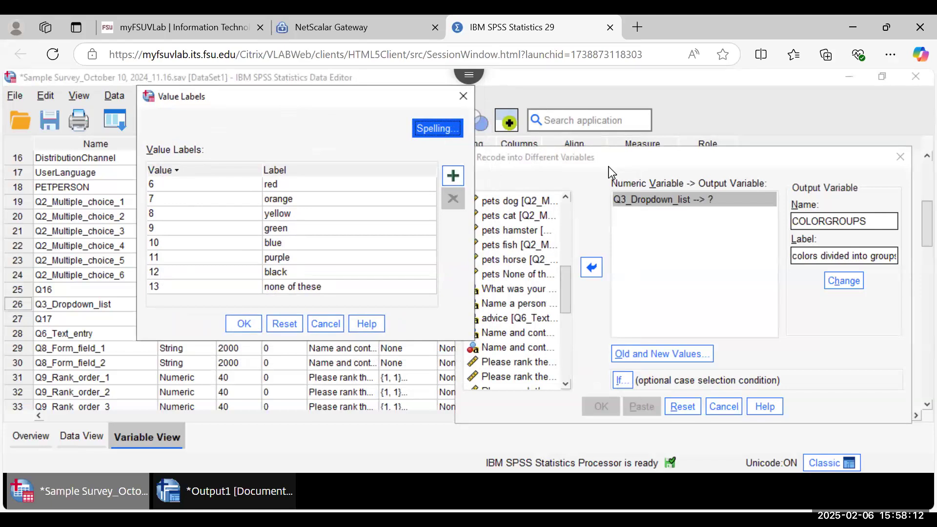
{"action": "left_click", "coordinate": [328, 324]}
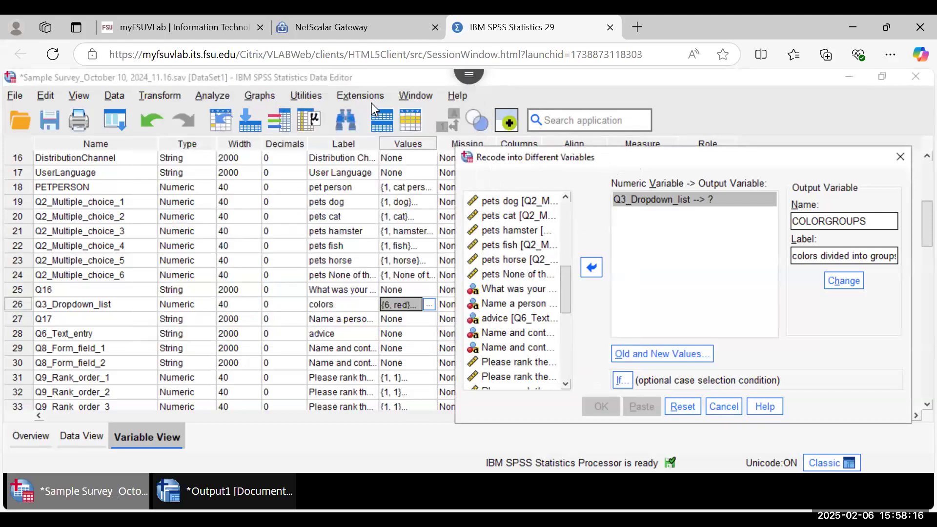
Step: Add old-to-new mappings 6→1, 7→1 and 8→1 for the colors recode
{"action": "left_click", "coordinate": [424, 301]}
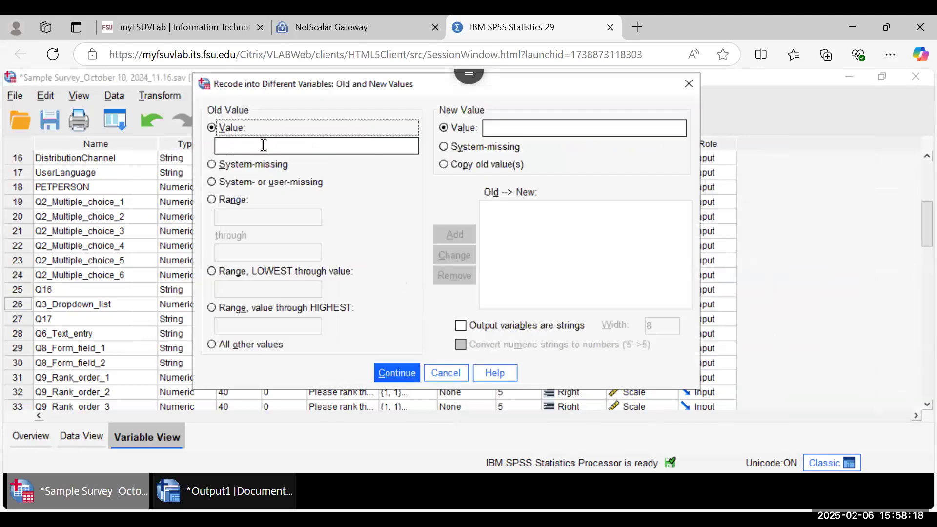
{"action": "type", "text": "6"}
{"action": "left_click", "coordinate": [505, 128]}
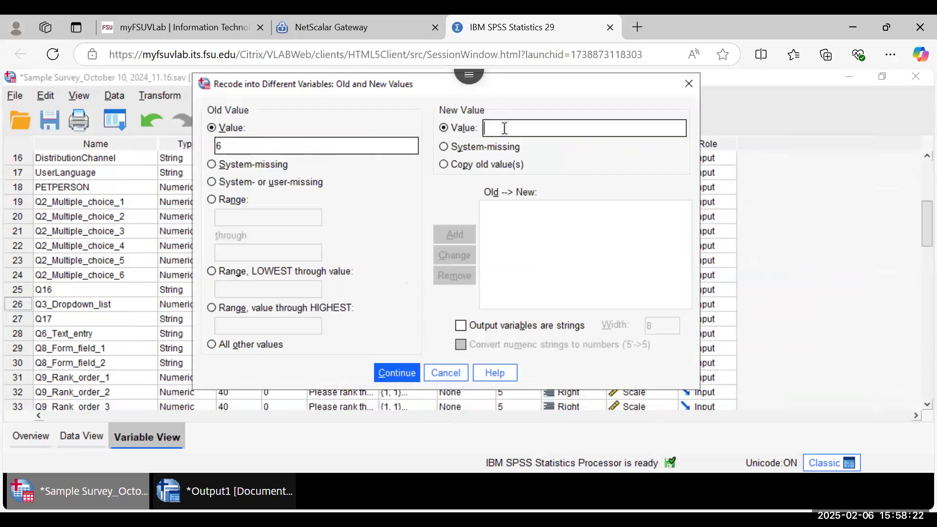
{"action": "type", "text": "1"}
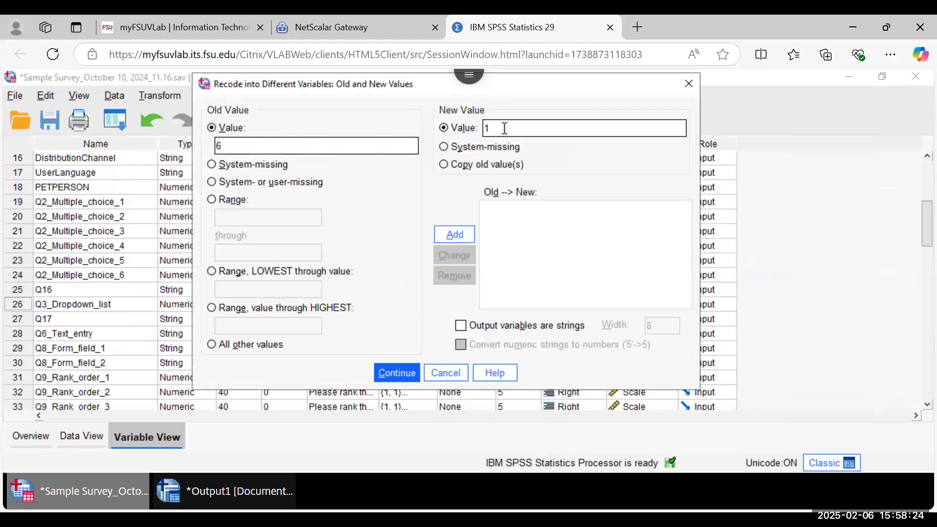
{"action": "left_click", "coordinate": [460, 234]}
{"action": "type", "text": "7"}
{"action": "left_click", "coordinate": [528, 128]}
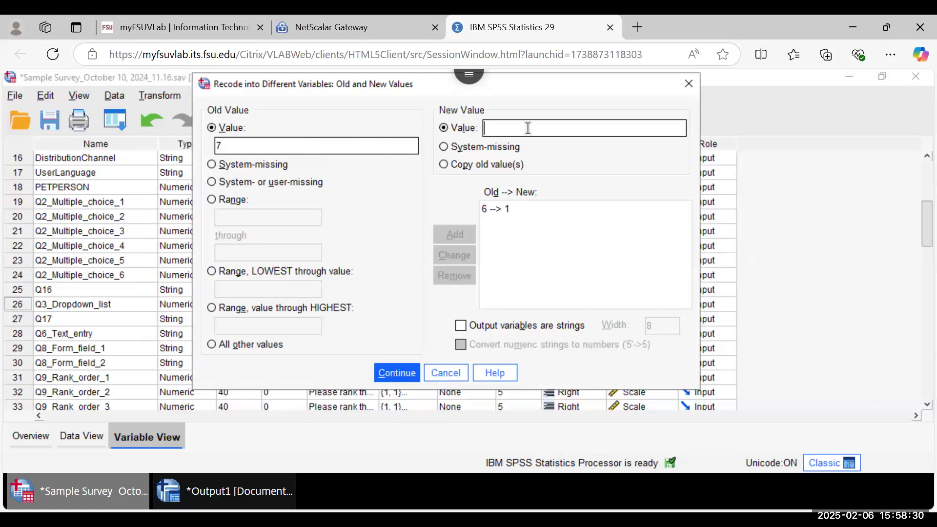
{"action": "type", "text": "1"}
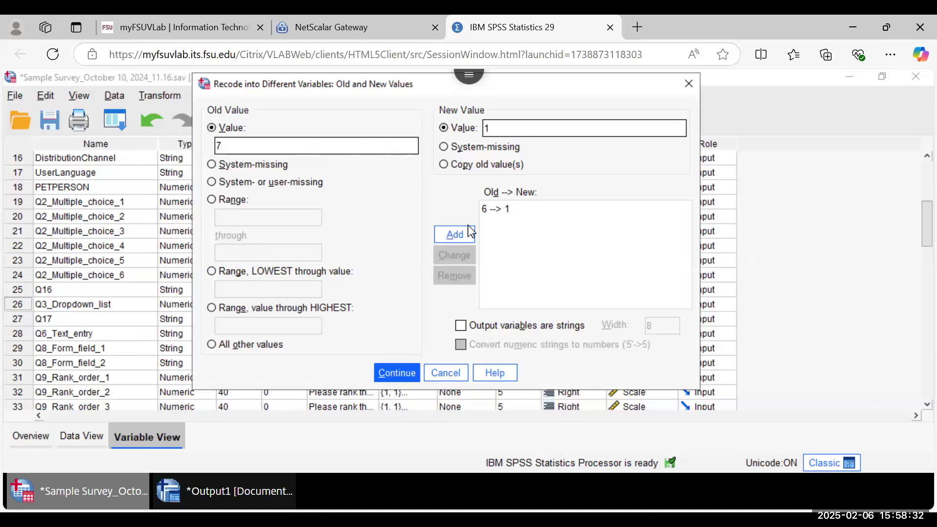
{"action": "left_click", "coordinate": [454, 240]}
{"action": "left_click", "coordinate": [276, 146]}
{"action": "type", "text": "8"}
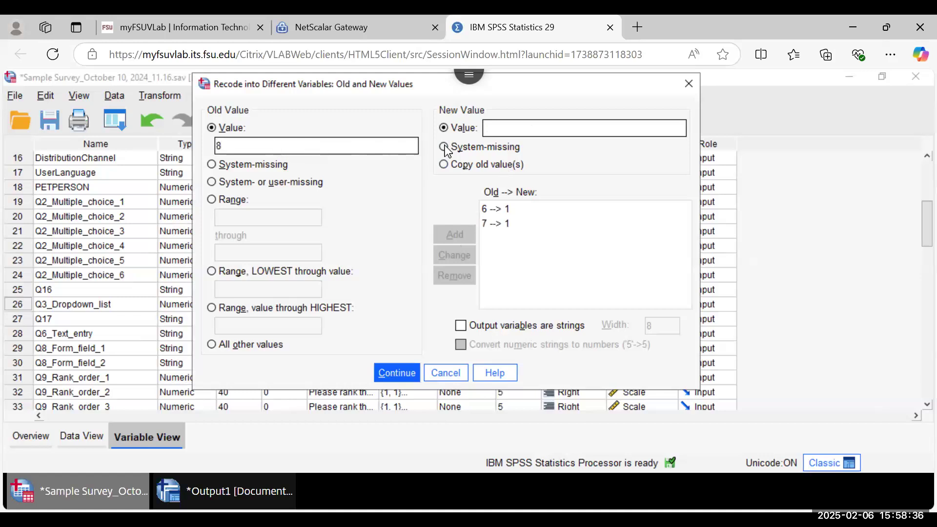
{"action": "left_click", "coordinate": [504, 126]}
{"action": "type", "text": "1"}
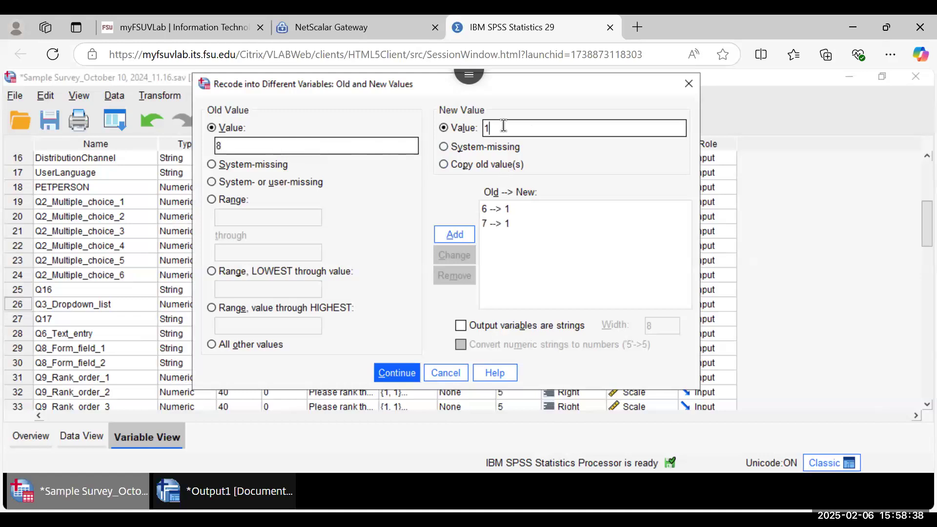
{"action": "left_click", "coordinate": [447, 231]}
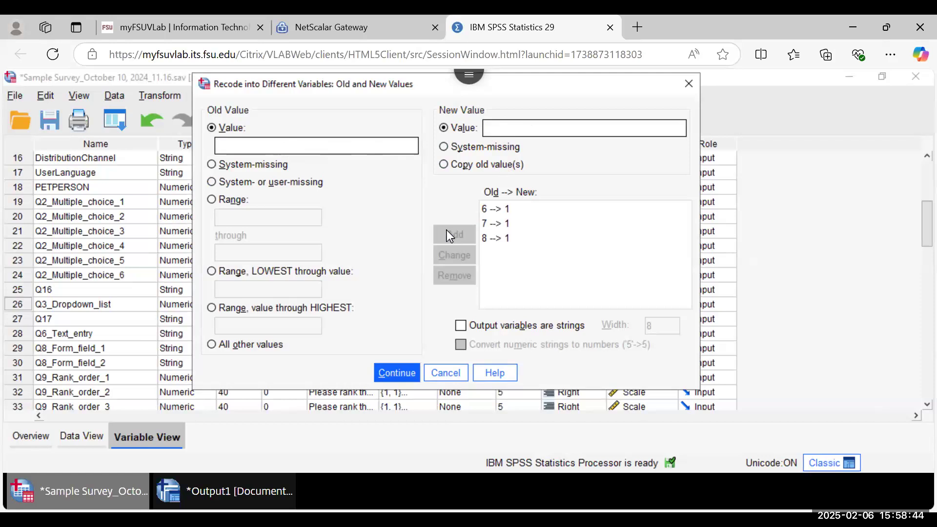
Step: Add mappings 9→2, 10→2 and 11→2
{"action": "left_click", "coordinate": [330, 147]}
{"action": "type", "text": "9"}
{"action": "left_click", "coordinate": [502, 127]}
{"action": "type", "text": "2"}
{"action": "left_click", "coordinate": [458, 240]}
{"action": "left_click", "coordinate": [289, 146]}
{"action": "type", "text": "10"}
{"action": "left_click", "coordinate": [521, 129]}
{"action": "type", "text": "2"}
{"action": "left_click", "coordinate": [447, 234]}
{"action": "left_click", "coordinate": [294, 148]}
{"action": "type", "text": "11"}
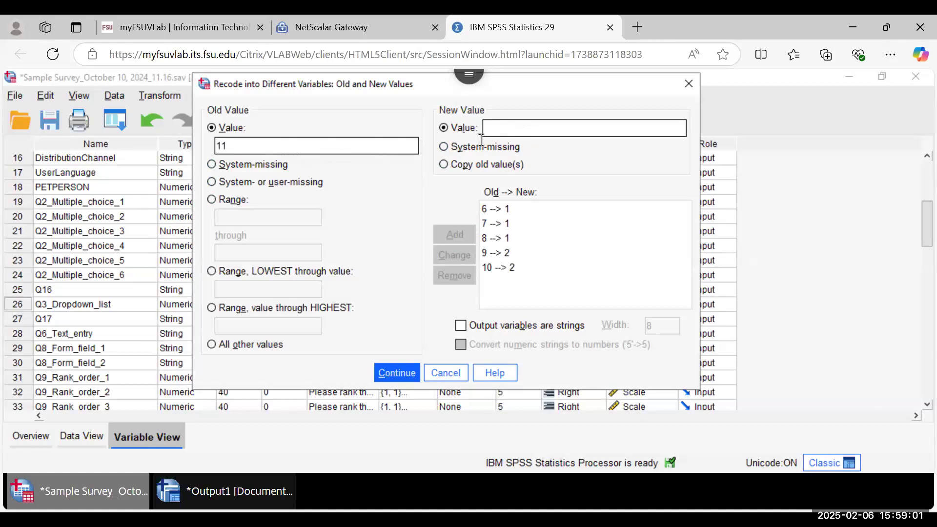
{"action": "left_click", "coordinate": [531, 125]}
{"action": "type", "text": "2"}
{"action": "left_click", "coordinate": [449, 234]}
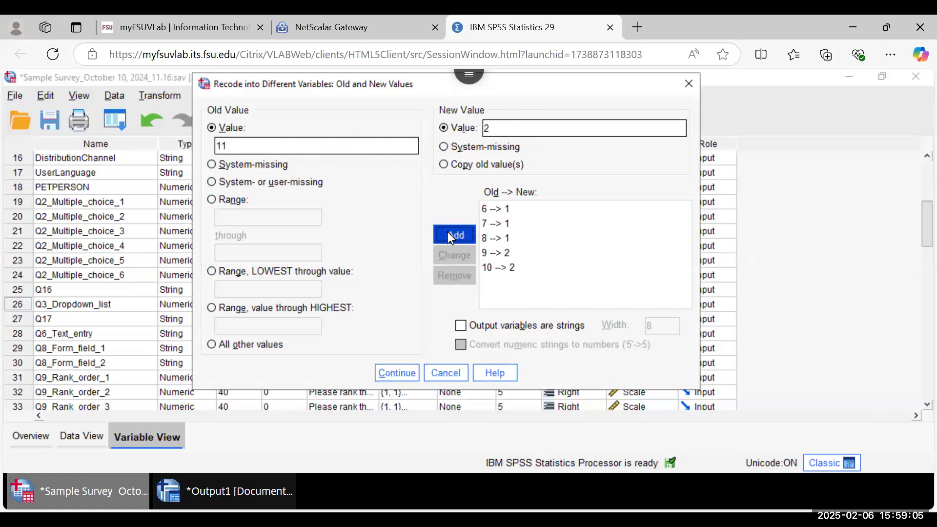
Step: Review the 6→1 and 7→1 pairs, tick 'Output variables are strings', and accept the mappings
{"action": "left_click", "coordinate": [388, 371]}
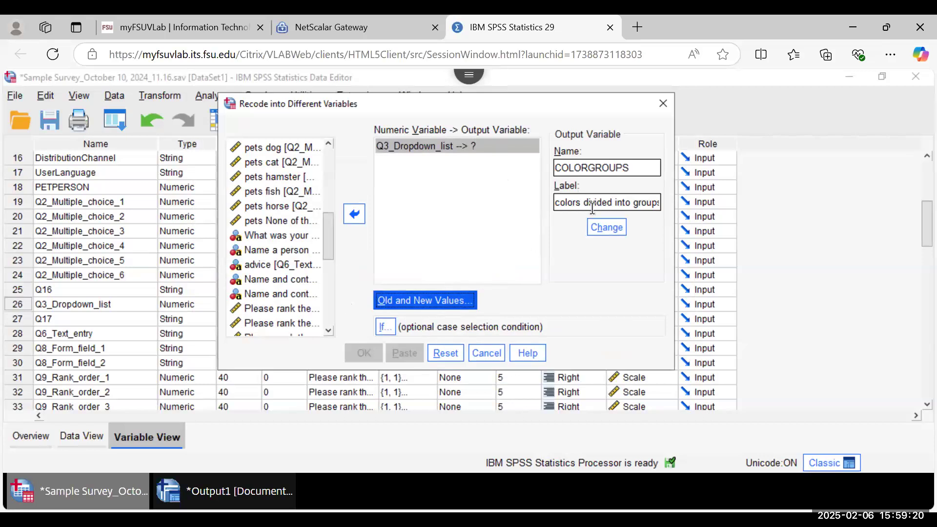
{"action": "left_click", "coordinate": [444, 304]}
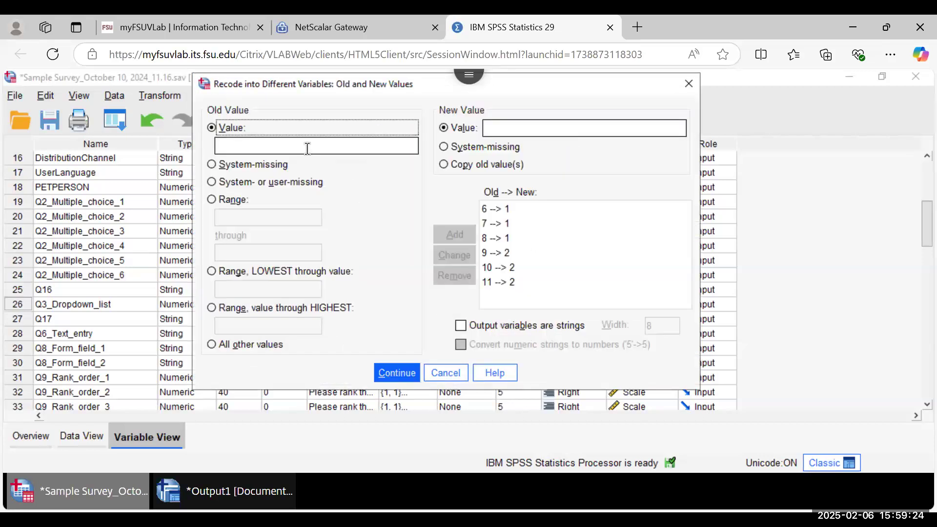
{"action": "left_click", "coordinate": [503, 223]}
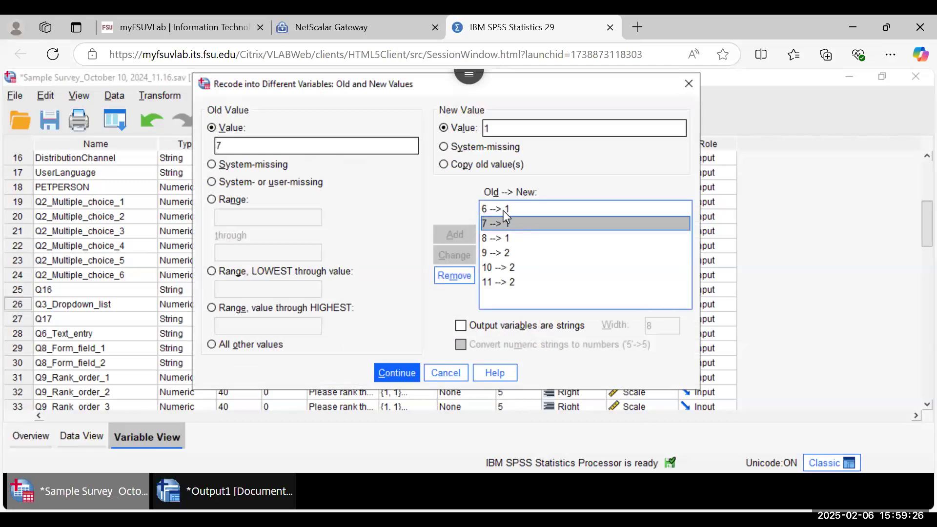
{"action": "left_click", "coordinate": [503, 210]}
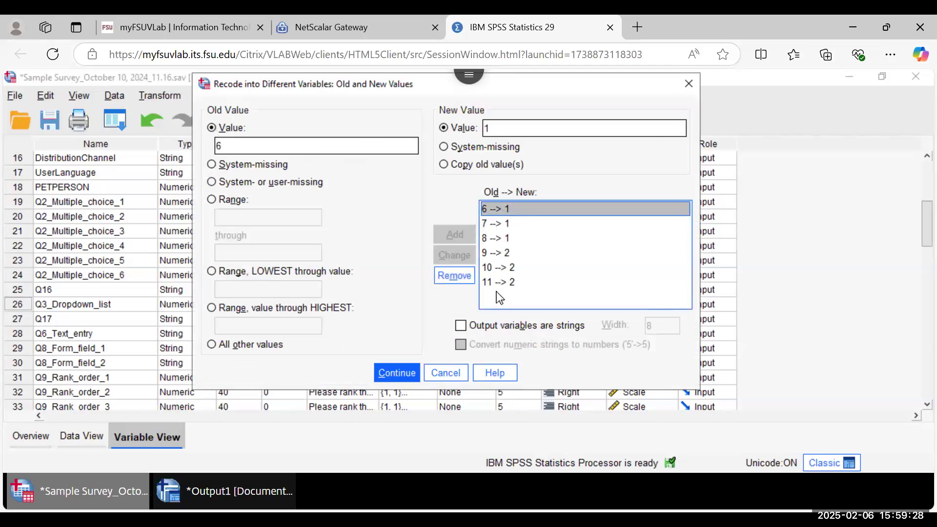
{"action": "left_click", "coordinate": [461, 327]}
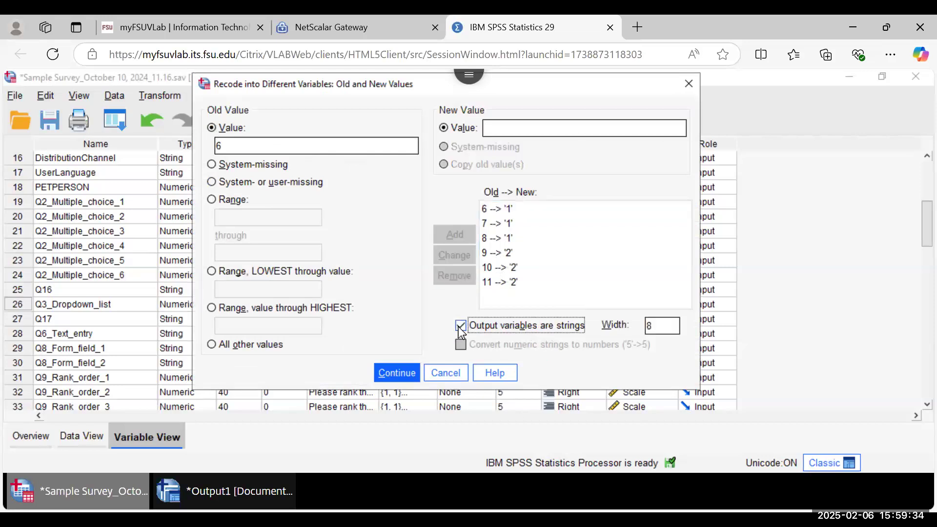
{"action": "left_click", "coordinate": [403, 373]}
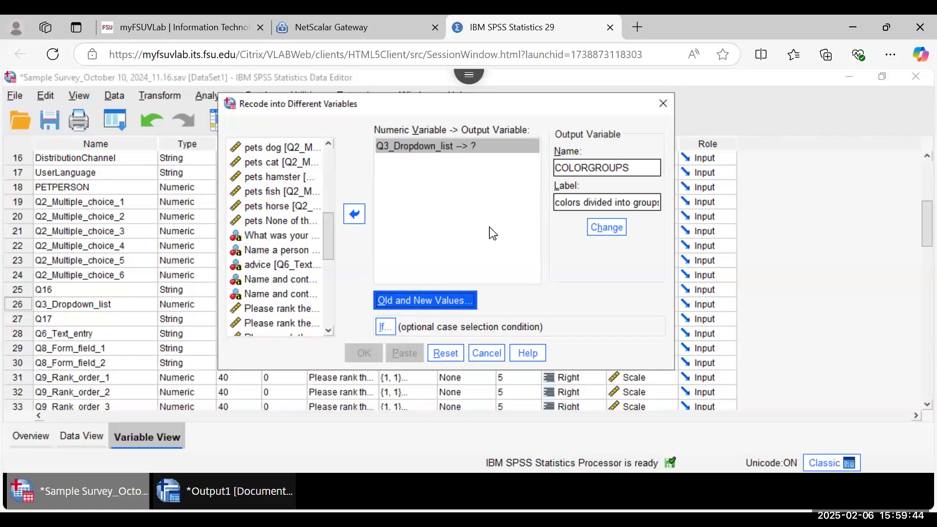
{"action": "left_click", "coordinate": [450, 226]}
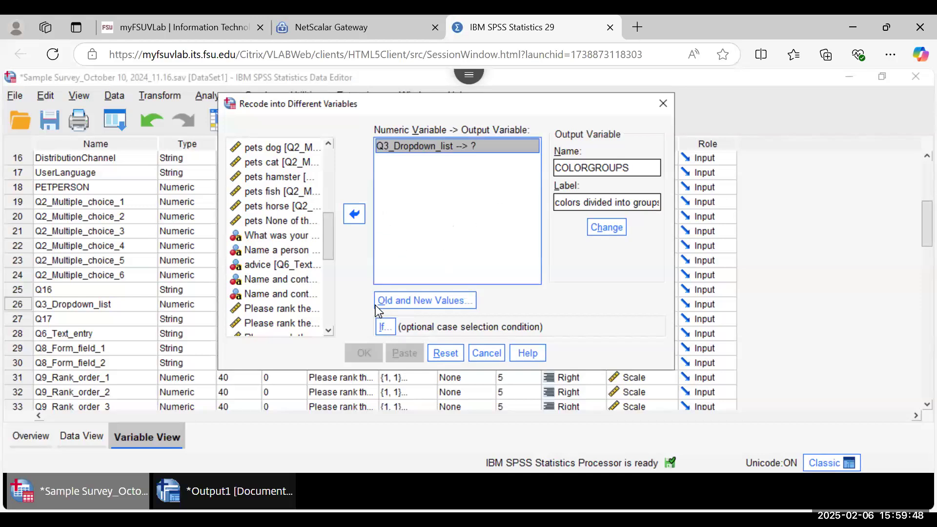
{"action": "left_click", "coordinate": [381, 330]}
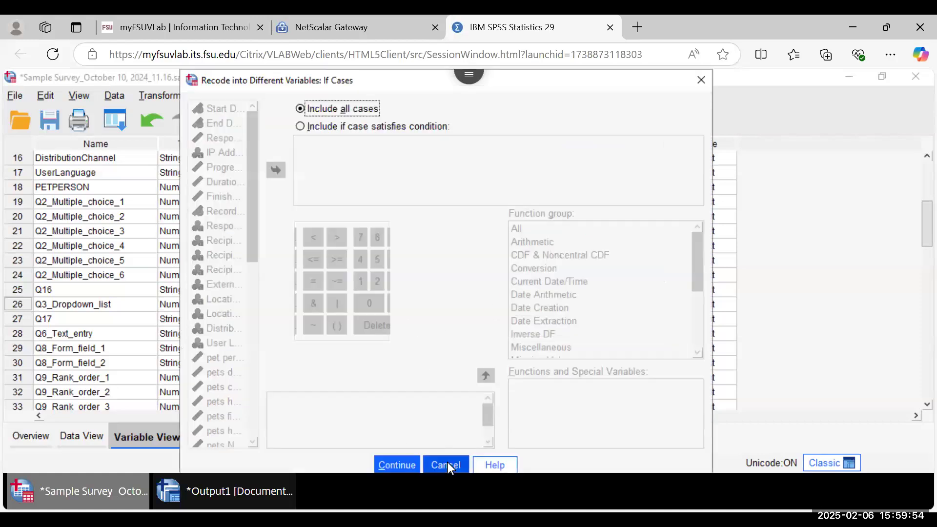
{"action": "left_click", "coordinate": [447, 463]}
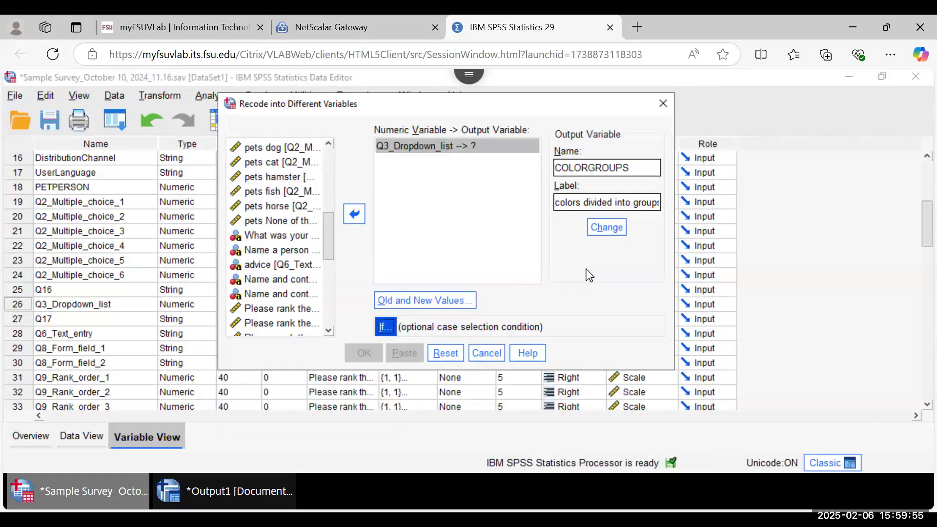
{"action": "left_click", "coordinate": [529, 185]}
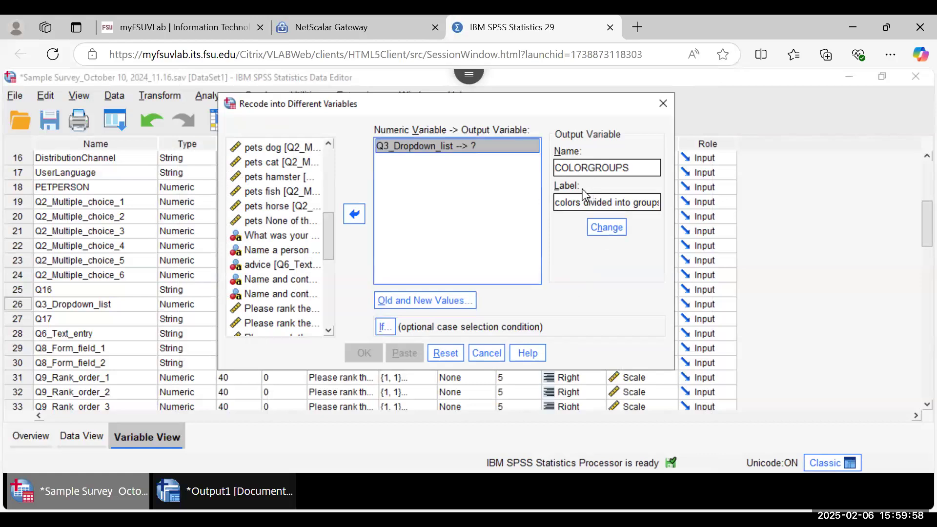
{"action": "double_click", "coordinate": [622, 168]}
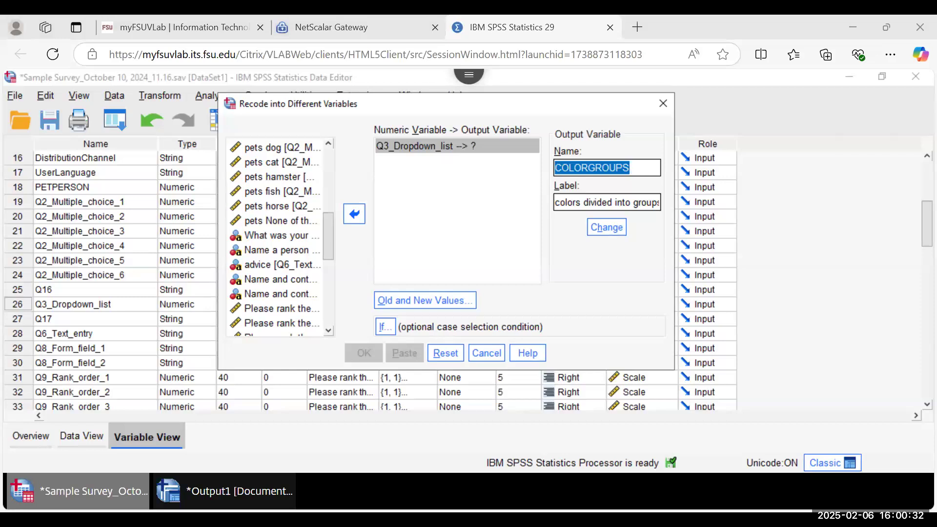
{"action": "left_click", "coordinate": [429, 298]}
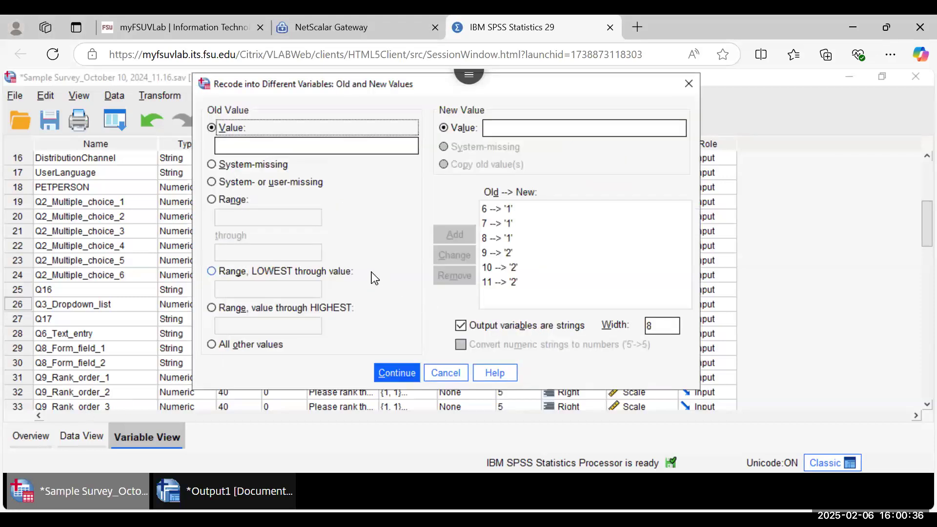
{"action": "left_click", "coordinate": [227, 168]}
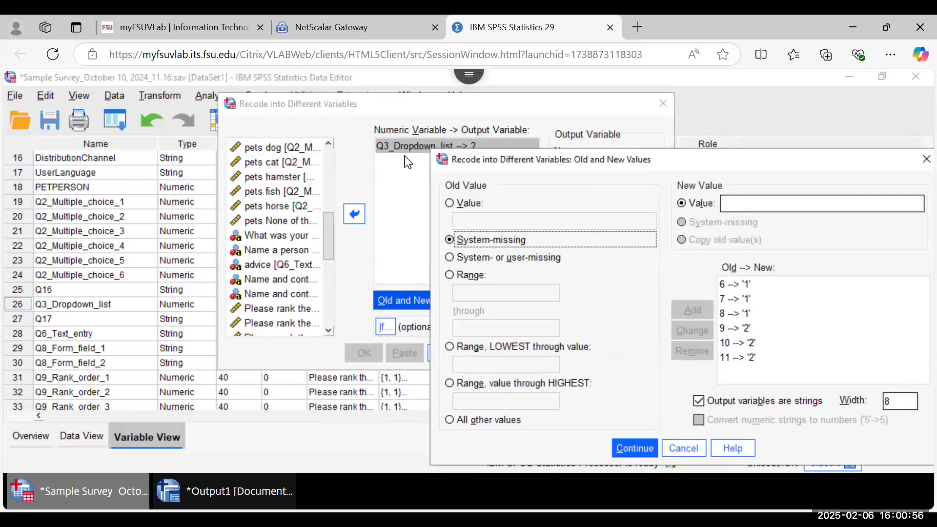
{"action": "left_click", "coordinate": [683, 448]}
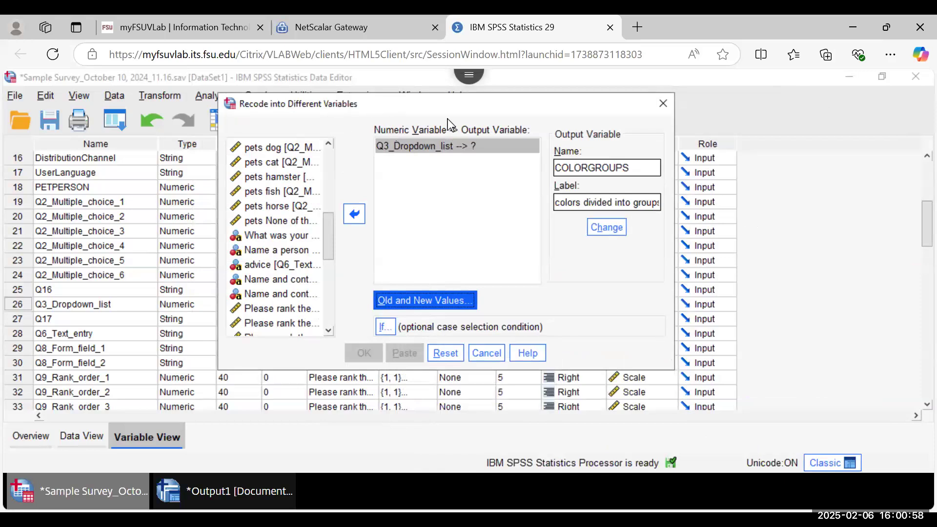
{"action": "left_click", "coordinate": [395, 303]}
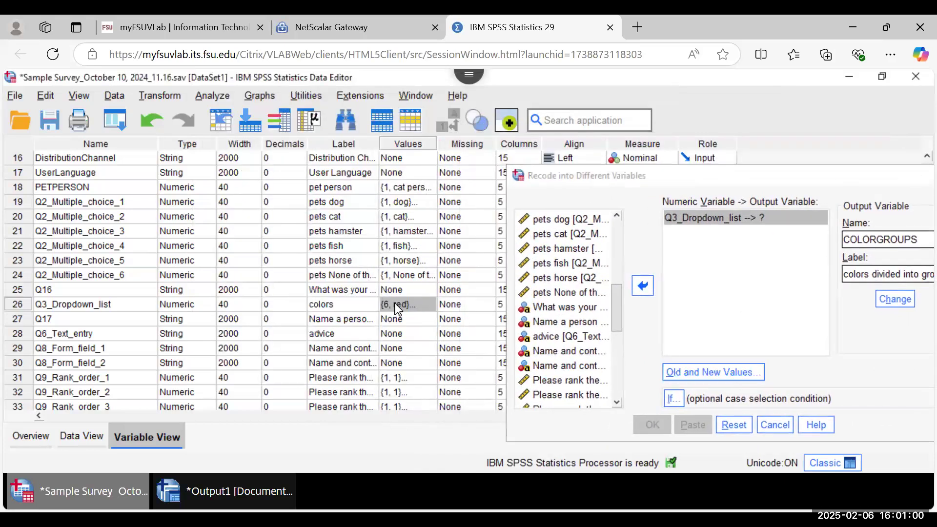
{"action": "left_click", "coordinate": [429, 303]}
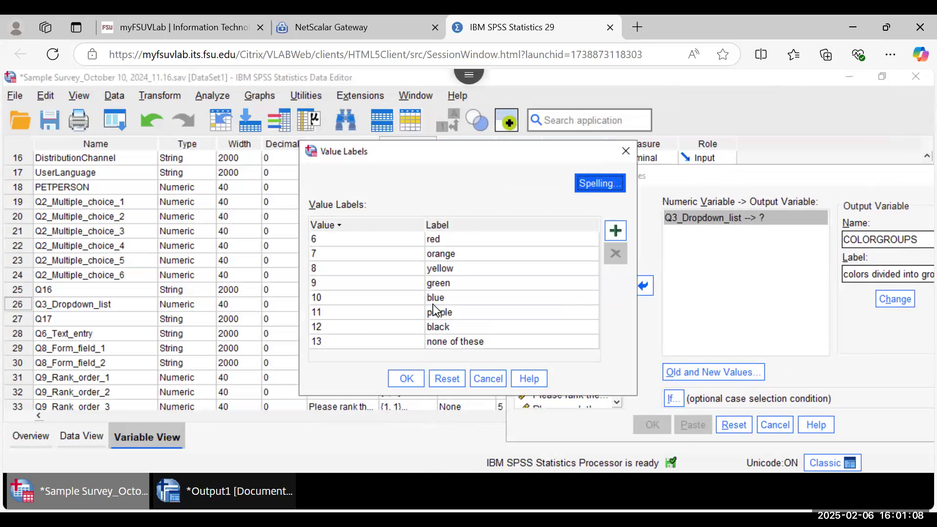
{"action": "left_click", "coordinate": [501, 381]}
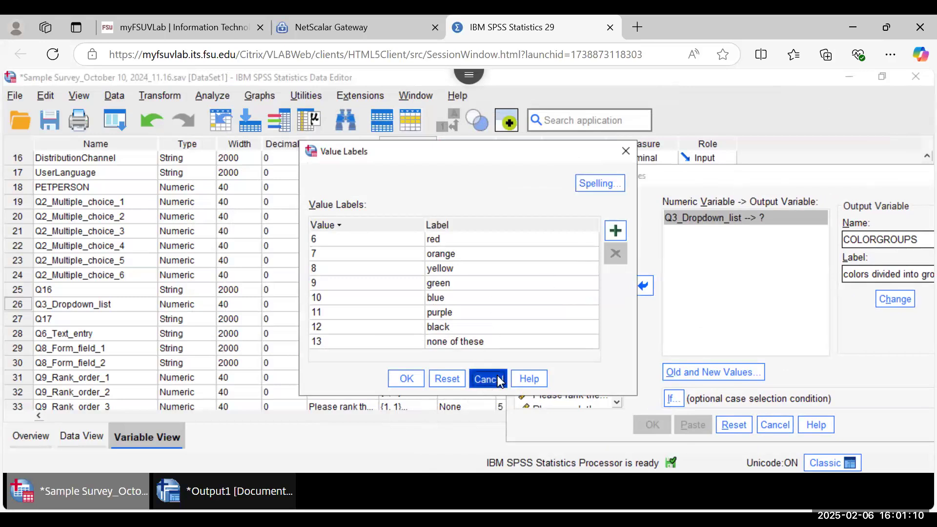
{"action": "left_click_drag", "start_coordinate": [670, 182], "coordinate": [366, 101]}
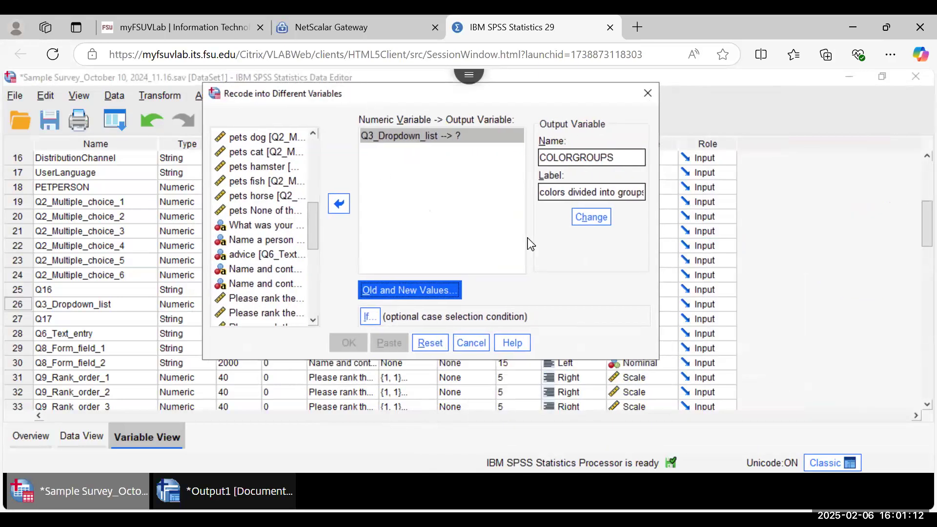
Step: Add mappings 12→12 and 13→13 and accept the old and new values
{"action": "left_click", "coordinate": [407, 289]}
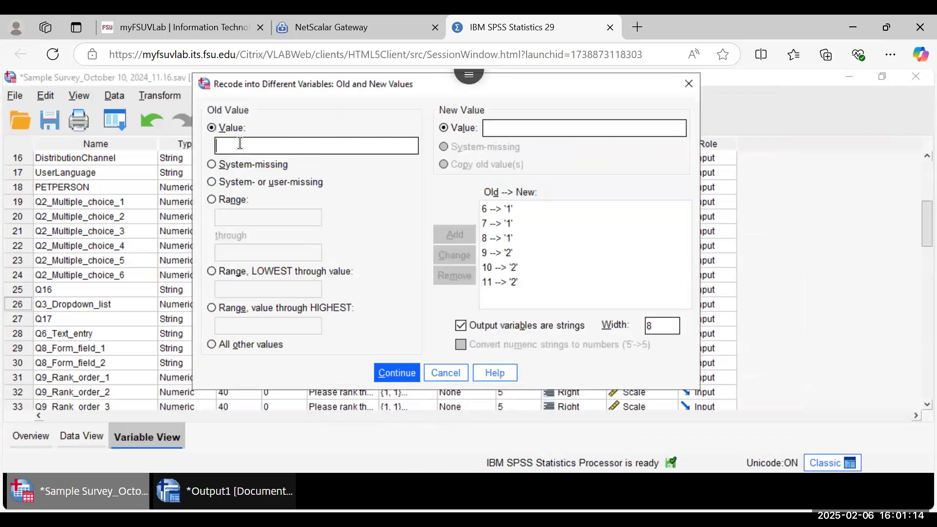
{"action": "type", "text": "12"}
{"action": "left_click", "coordinate": [504, 130]}
{"action": "type", "text": "12"}
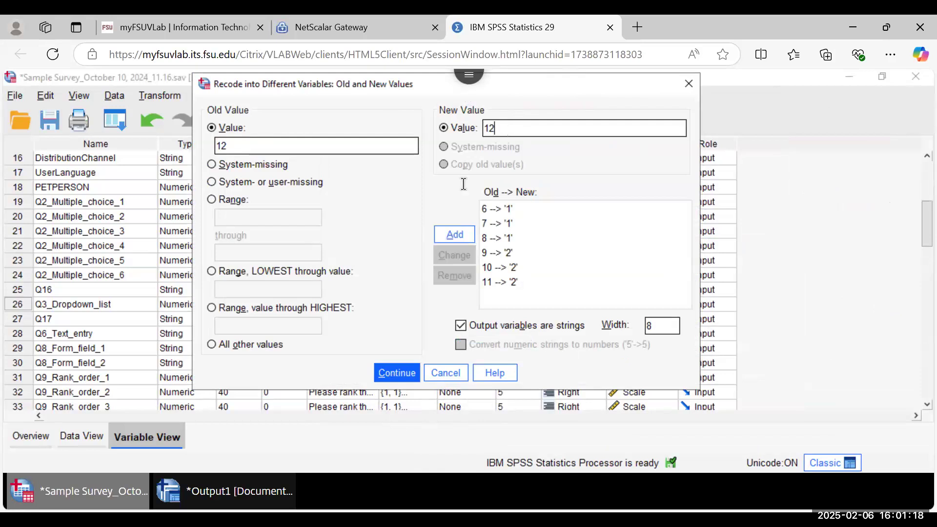
{"action": "left_click", "coordinate": [447, 232]}
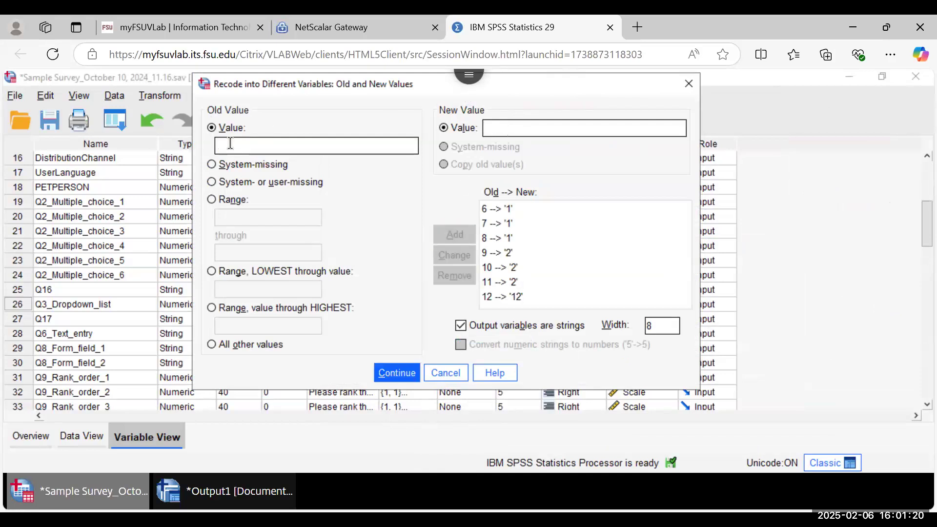
{"action": "type", "text": "13"}
{"action": "left_click", "coordinate": [507, 128]}
{"action": "type", "text": "13"}
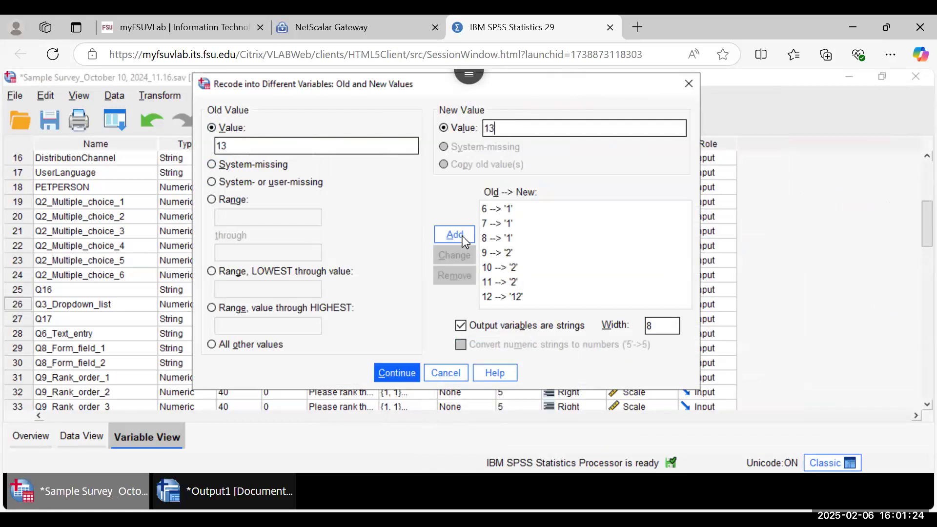
{"action": "left_click", "coordinate": [462, 236]}
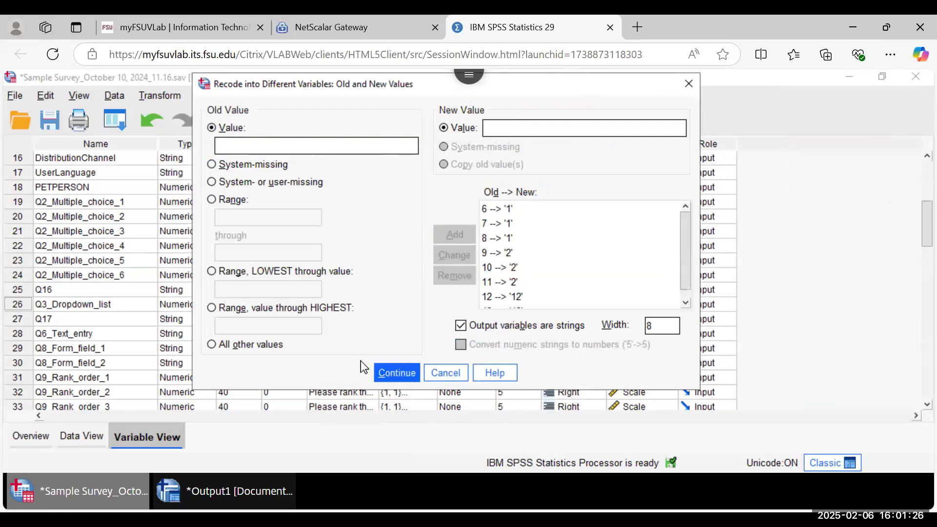
{"action": "left_click", "coordinate": [389, 370]}
Step: Set COLORGROUPS, labelled colors divided into groups, as the output variable and run the recode
{"action": "left_click", "coordinate": [508, 209]}
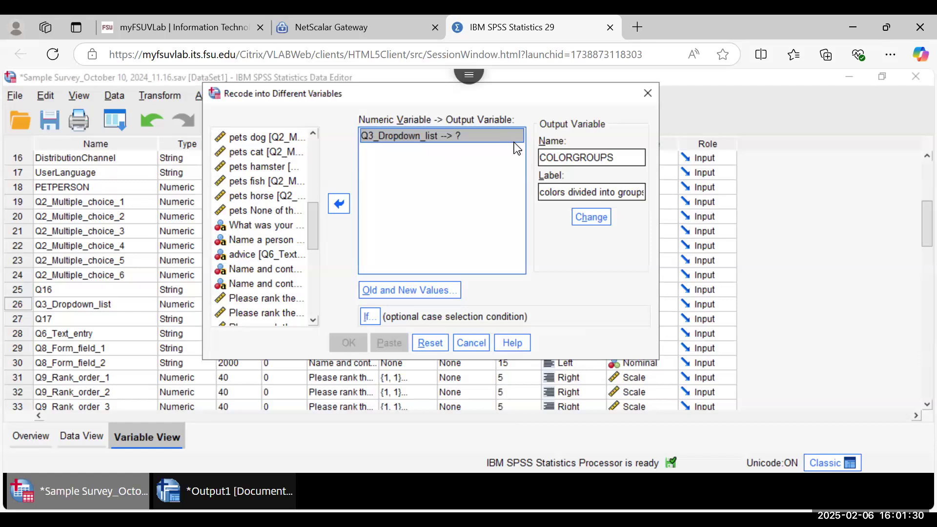
{"action": "double_click", "coordinate": [623, 159]}
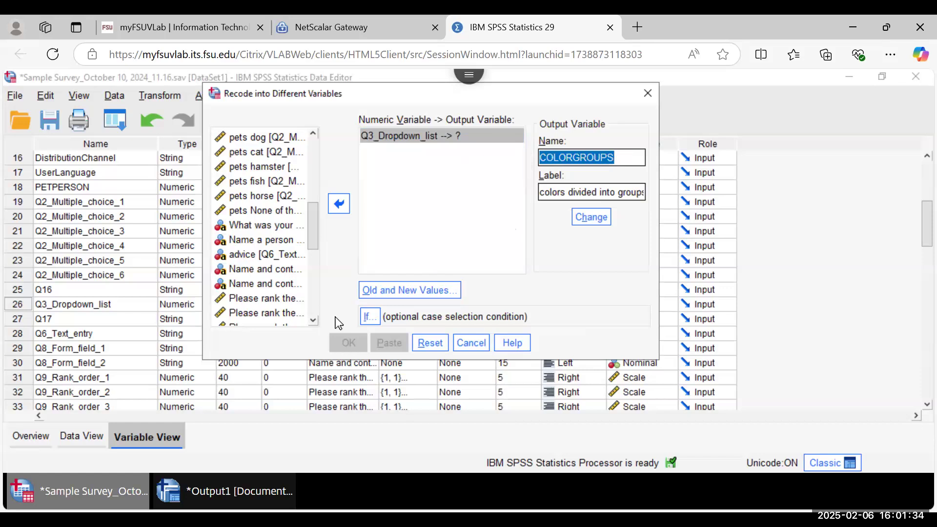
{"action": "left_click", "coordinate": [429, 129]}
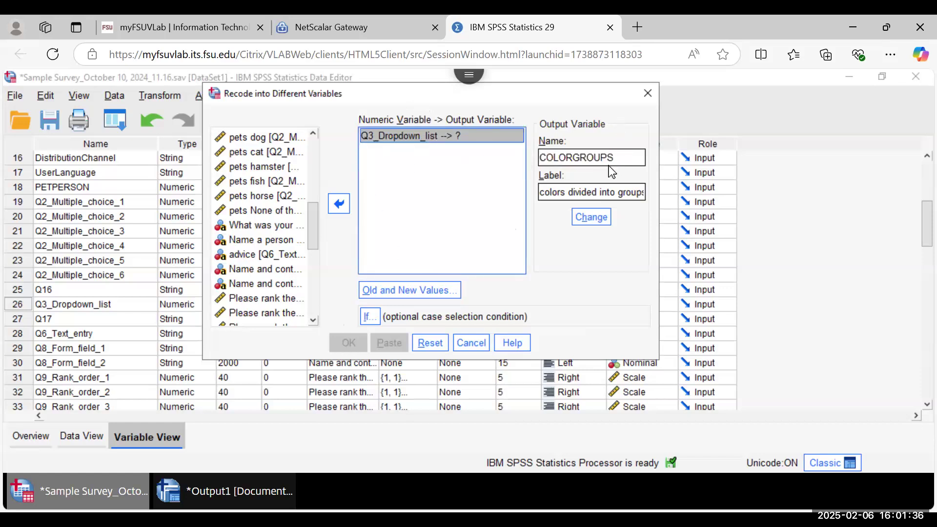
{"action": "double_click", "coordinate": [597, 192]}
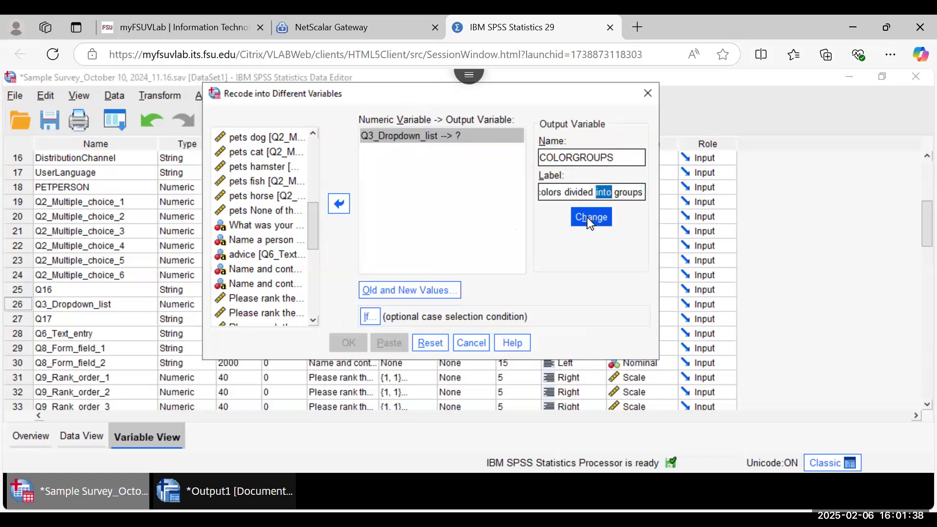
{"action": "left_click", "coordinate": [590, 220]}
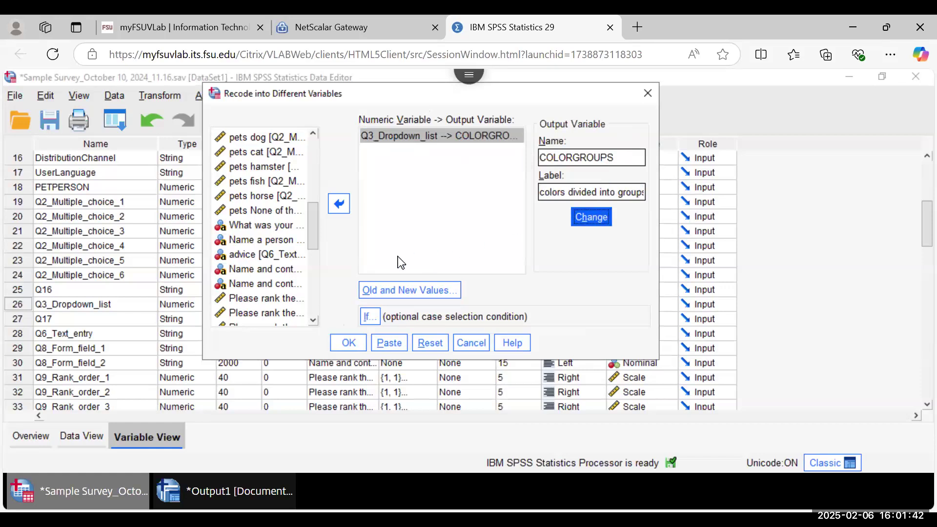
{"action": "left_click", "coordinate": [348, 344]}
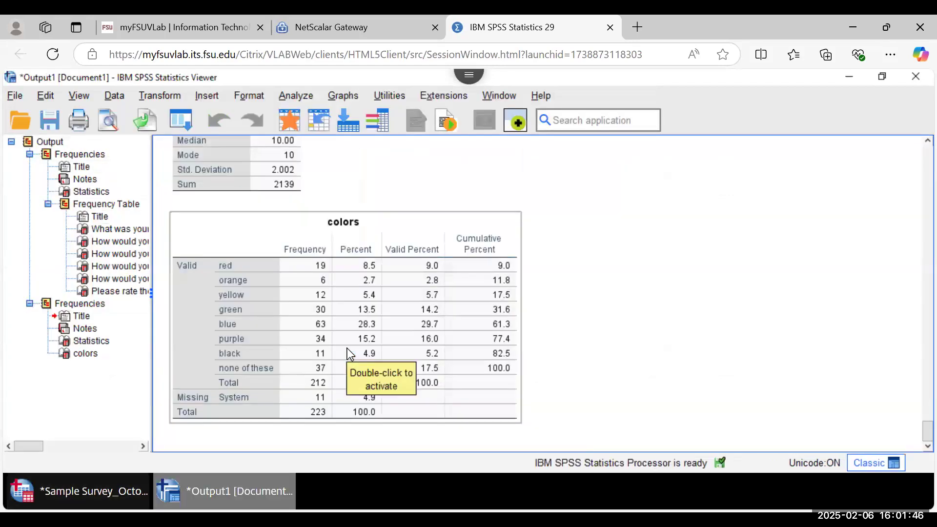
{"action": "left_click", "coordinate": [599, 348]}
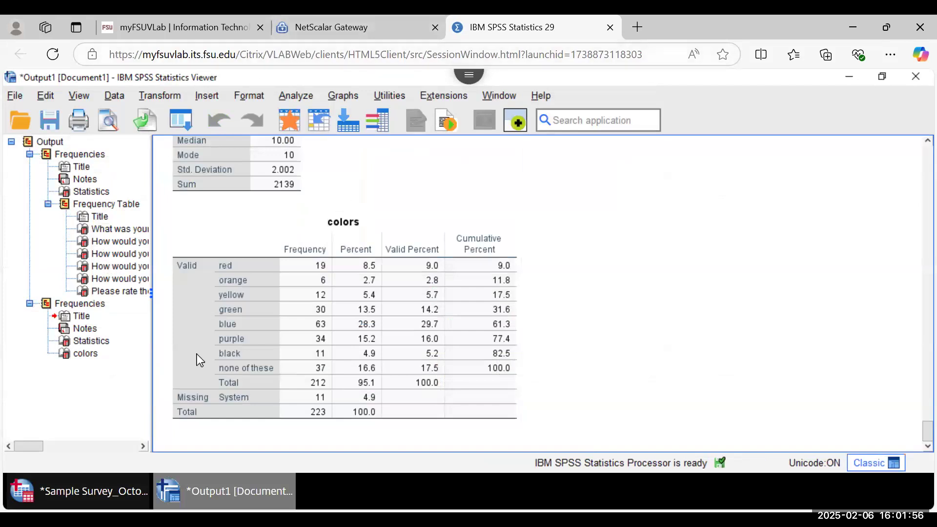
{"action": "left_click", "coordinate": [94, 495]}
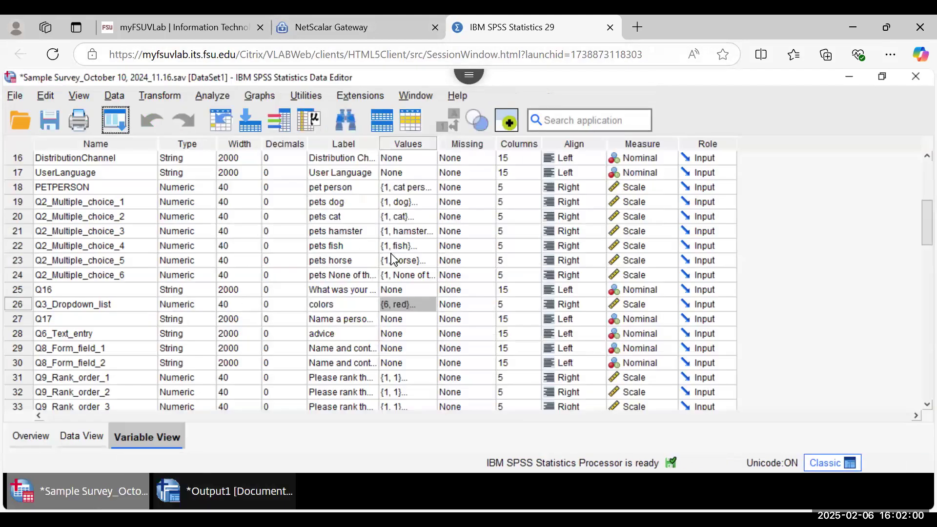
Step: Open the Value Labels editor for COLORGROUPS from its Values cell in Variable View
{"action": "scroll", "coordinate": [392, 254], "scroll_direction": "down", "scroll_amount": 18}
{"action": "scroll", "coordinate": [392, 254], "scroll_direction": "up", "scroll_amount": 3}
{"action": "scroll", "coordinate": [391, 254], "scroll_direction": "up", "scroll_amount": 6}
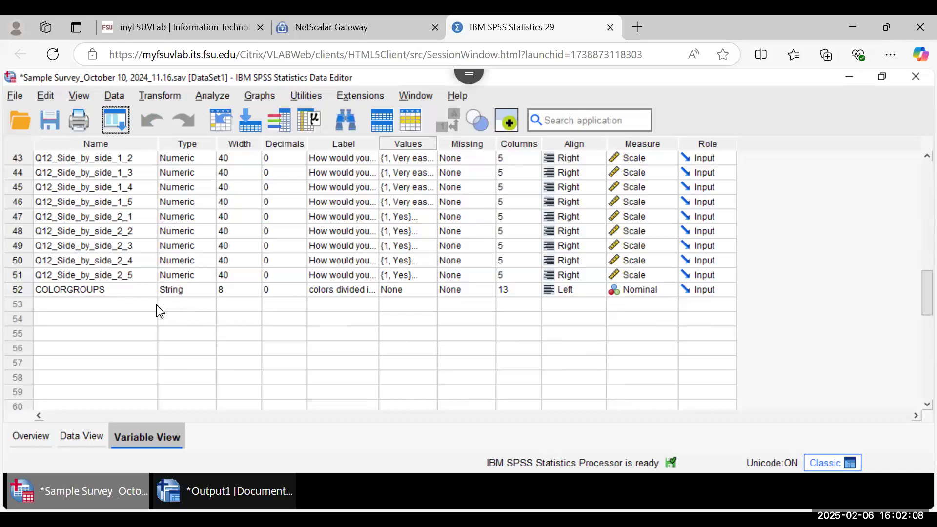
{"action": "scroll", "coordinate": [157, 306], "scroll_direction": "up", "scroll_amount": 1}
{"action": "left_click", "coordinate": [334, 336]}
{"action": "left_click", "coordinate": [397, 336]}
{"action": "left_click", "coordinate": [430, 333]}
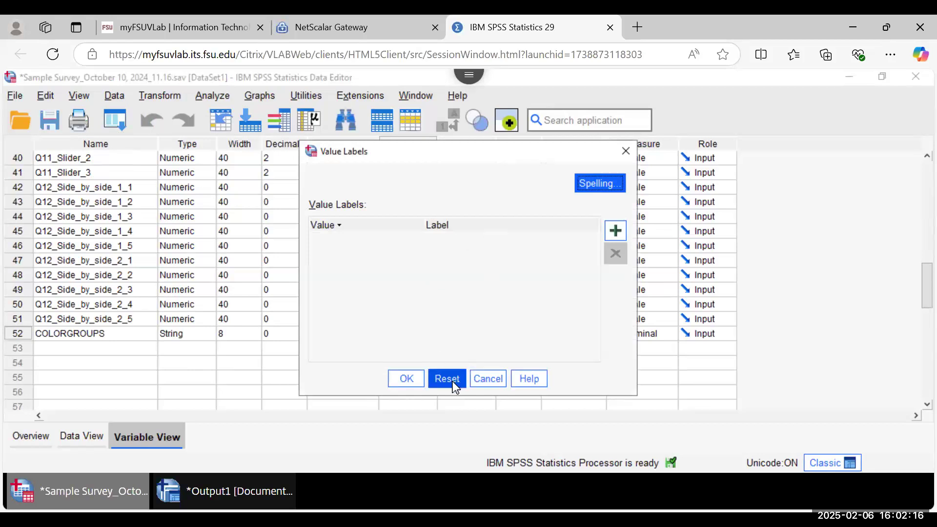
{"action": "left_click", "coordinate": [487, 379]}
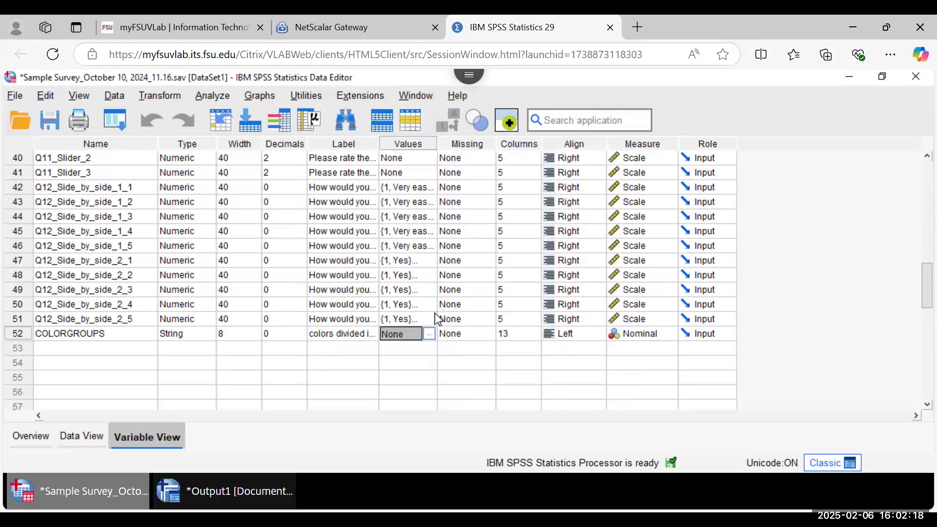
{"action": "scroll", "coordinate": [437, 319], "scroll_direction": "up", "scroll_amount": 1}
{"action": "left_click", "coordinate": [424, 379]}
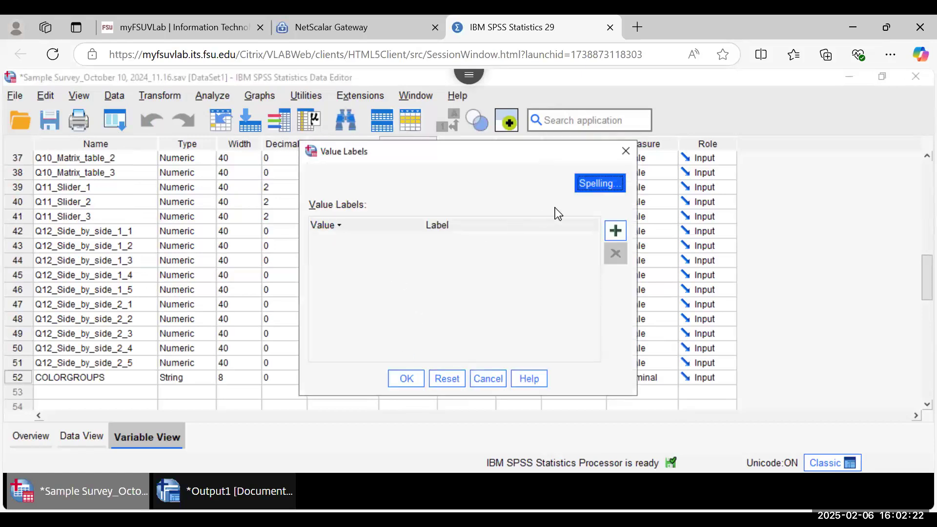
Step: Add value labels 1 = warm colors and 2 = cool colors and confirm them
{"action": "left_click", "coordinate": [613, 235]}
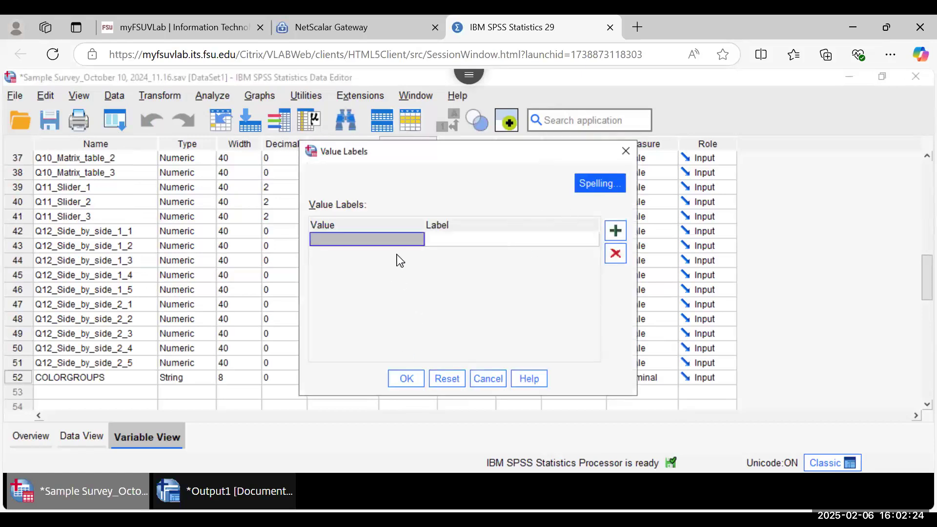
{"action": "type", "text": "1"}
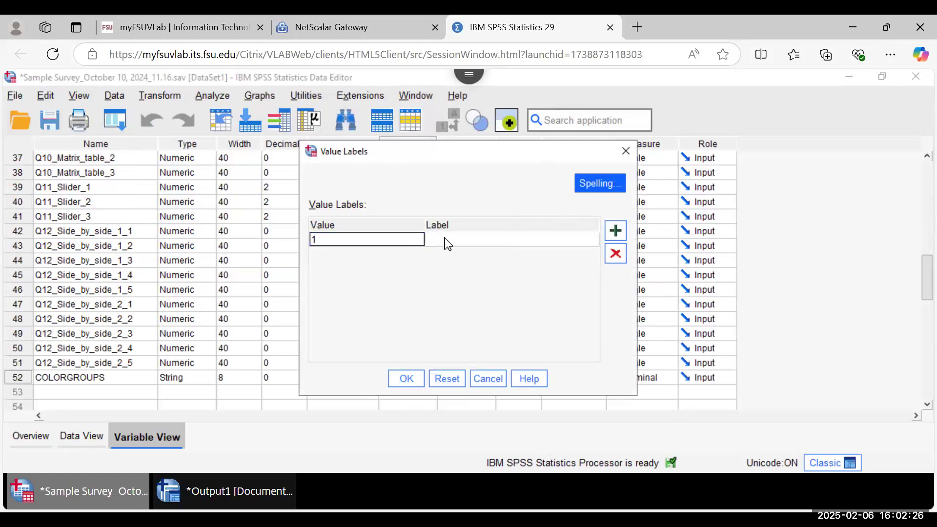
{"action": "left_click", "coordinate": [444, 238]}
{"action": "type", "text": "warm colors"}
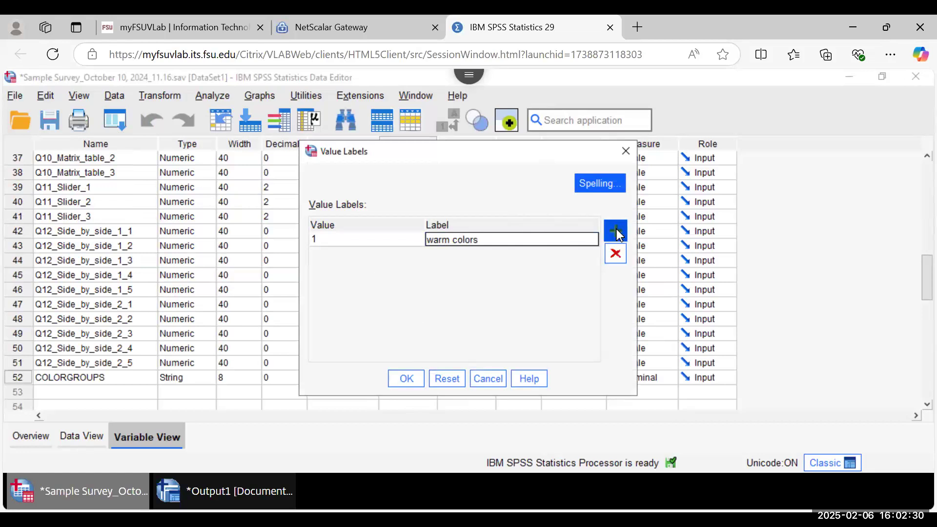
{"action": "left_click", "coordinate": [616, 231]}
{"action": "type", "text": "2"}
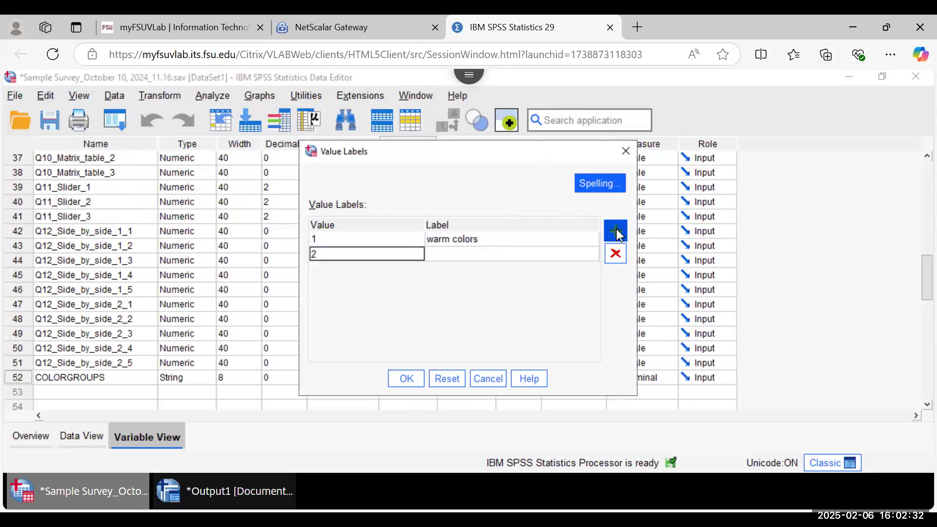
{"action": "left_click", "coordinate": [516, 253]}
{"action": "type", "text": "cool colors"}
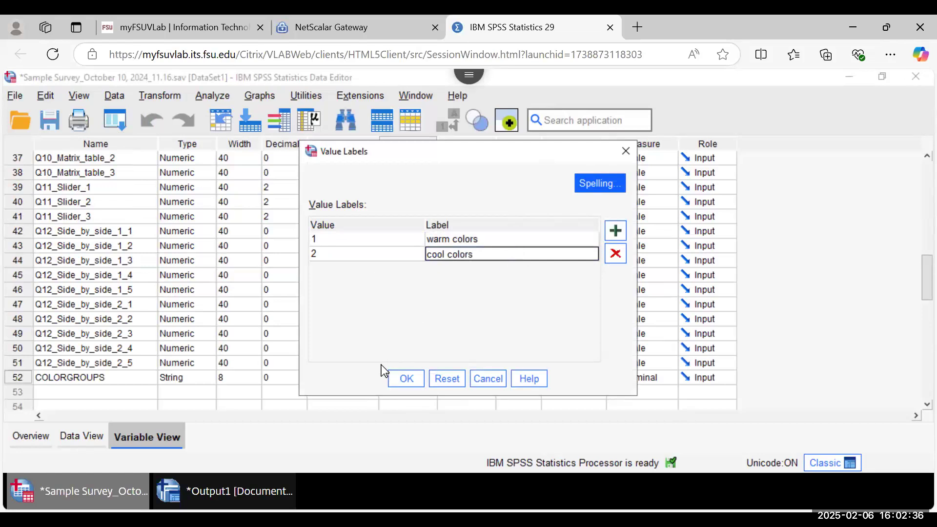
{"action": "left_click", "coordinate": [398, 382]}
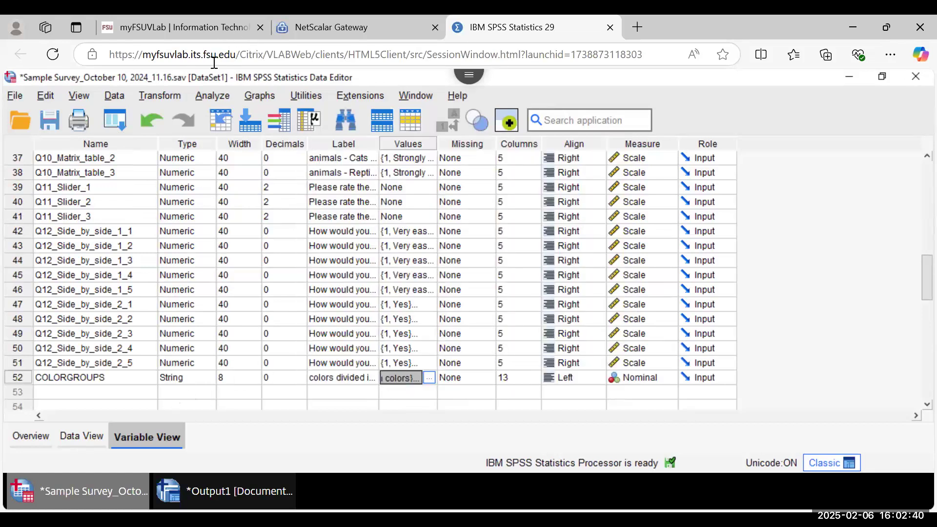
Step: Start a Frequencies analysis from Analyze > Descriptive Statistics
{"action": "left_click", "coordinate": [214, 97]}
{"action": "left_click", "coordinate": [195, 97]}
{"action": "left_click", "coordinate": [196, 99]}
{"action": "left_click", "coordinate": [157, 96]}
{"action": "mouse_move", "coordinate": [212, 96]}
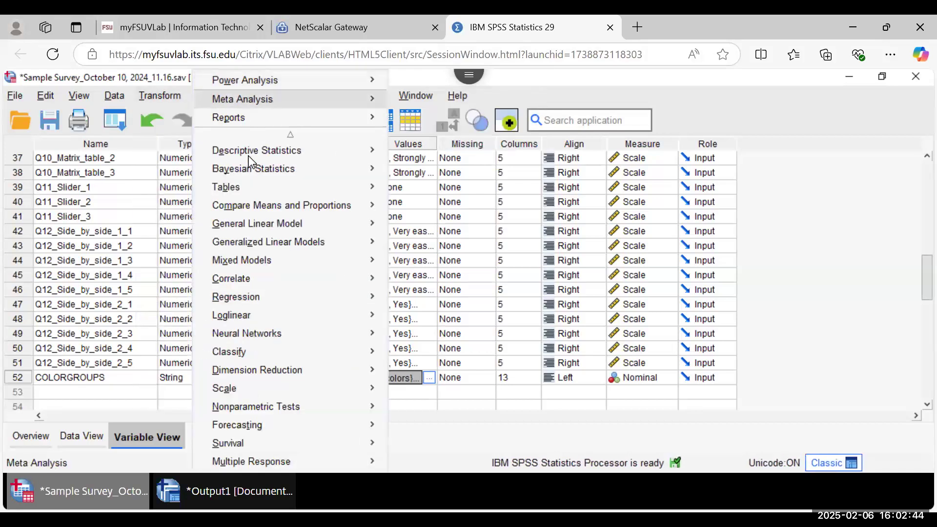
{"action": "mouse_move", "coordinate": [251, 156]}
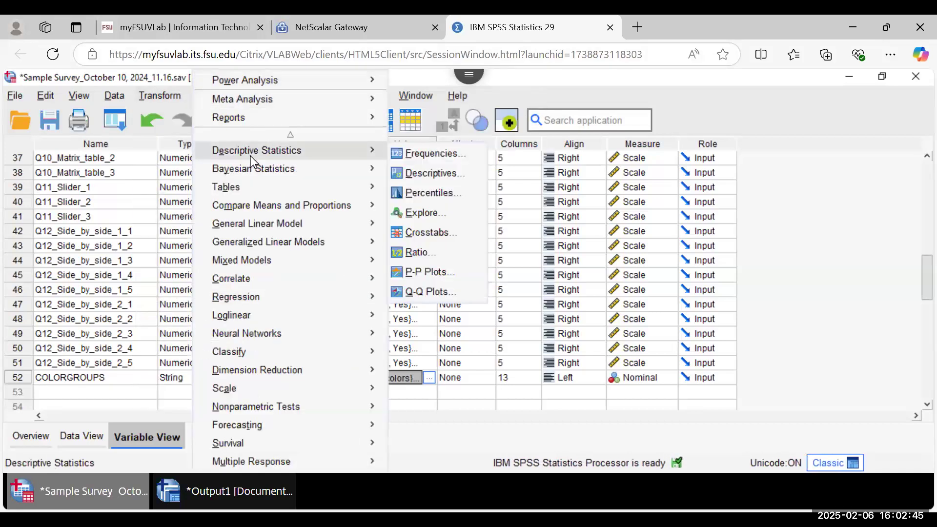
{"action": "left_click", "coordinate": [436, 155]}
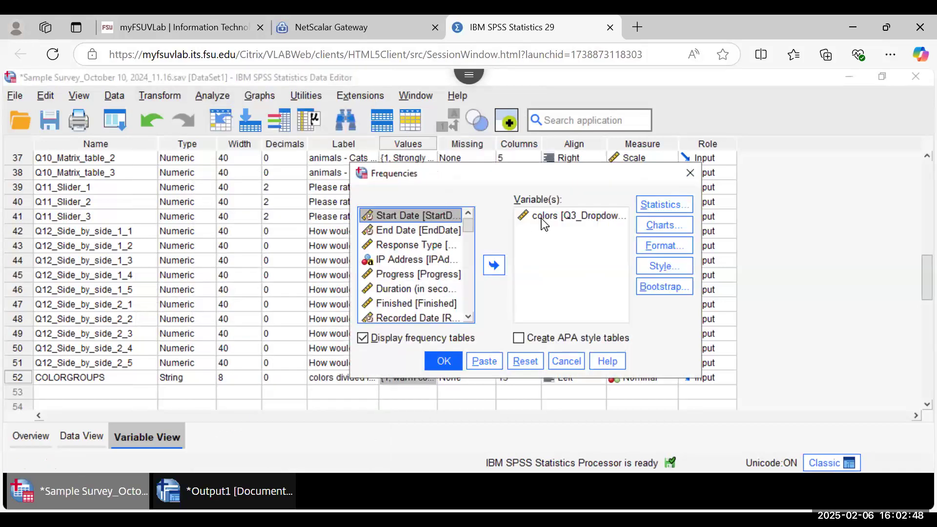
Step: Replace colors with COLORGROUPS in Variable(s), showing variable names, and run the frequency table
{"action": "left_click", "coordinate": [554, 219]}
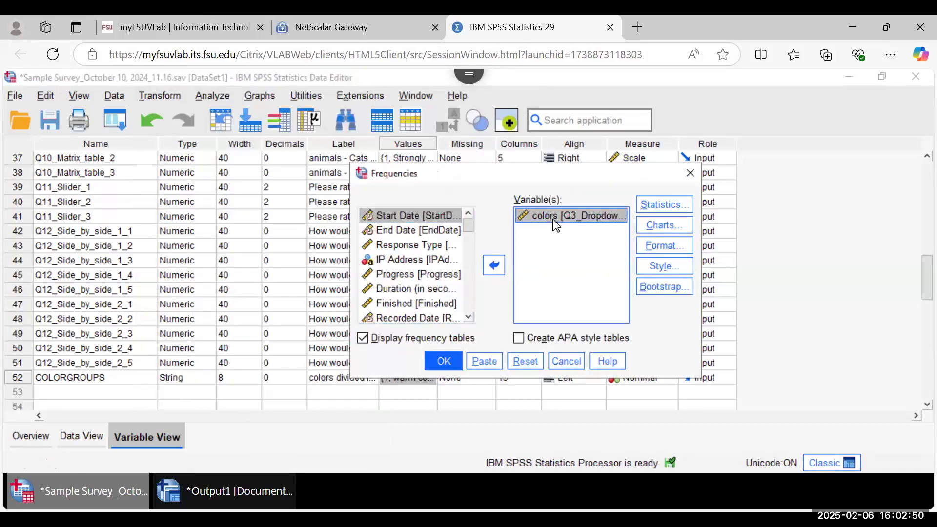
{"action": "left_click", "coordinate": [493, 265]}
{"action": "left_click_drag", "start_coordinate": [468, 257], "coordinate": [436, 322]}
{"action": "left_click", "coordinate": [432, 315]}
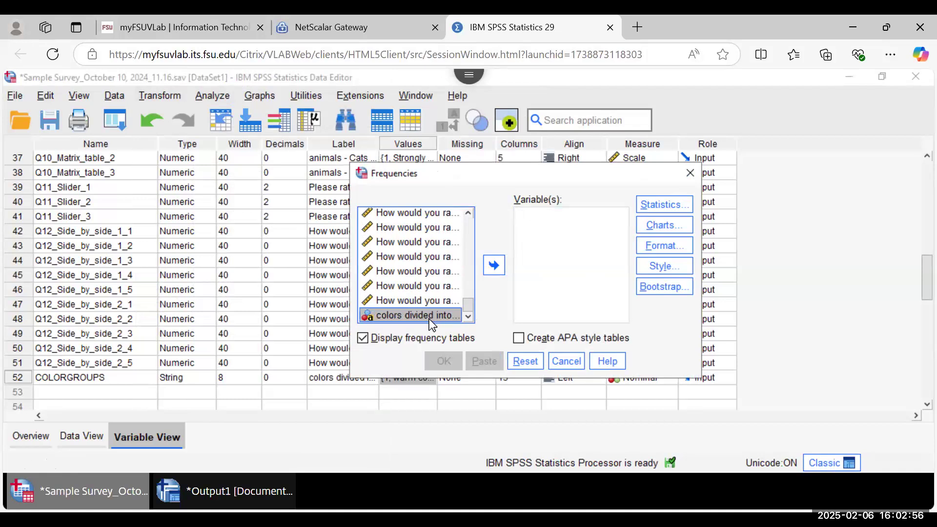
{"action": "right_click", "coordinate": [420, 320]}
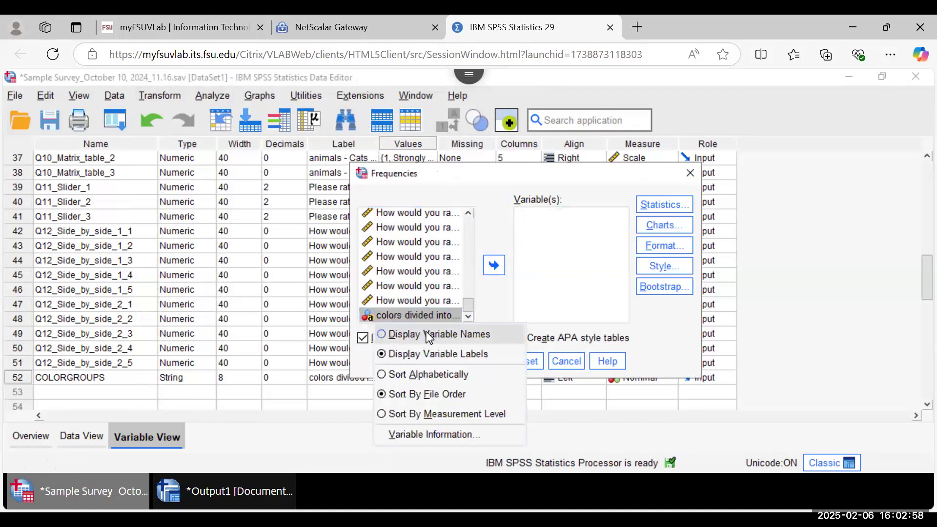
{"action": "left_click", "coordinate": [428, 335]}
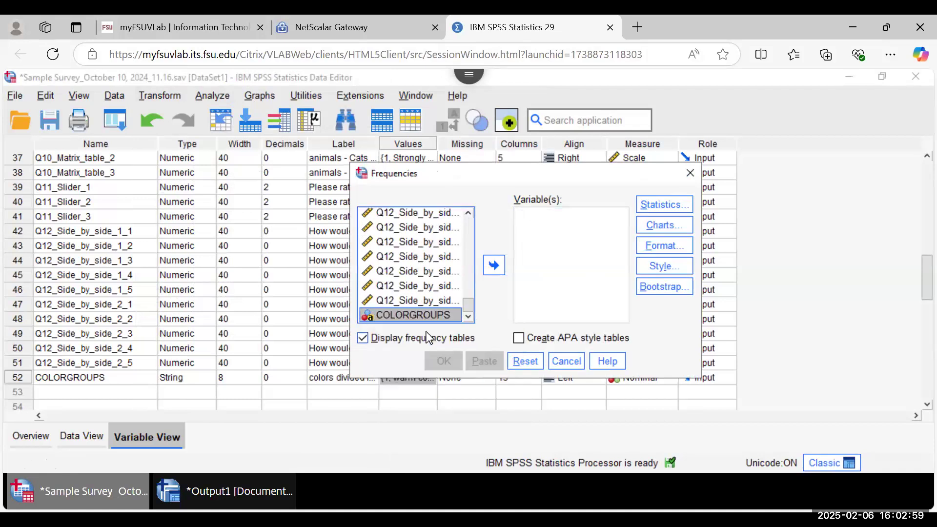
{"action": "left_click", "coordinate": [494, 266]}
{"action": "left_click", "coordinate": [442, 361]}
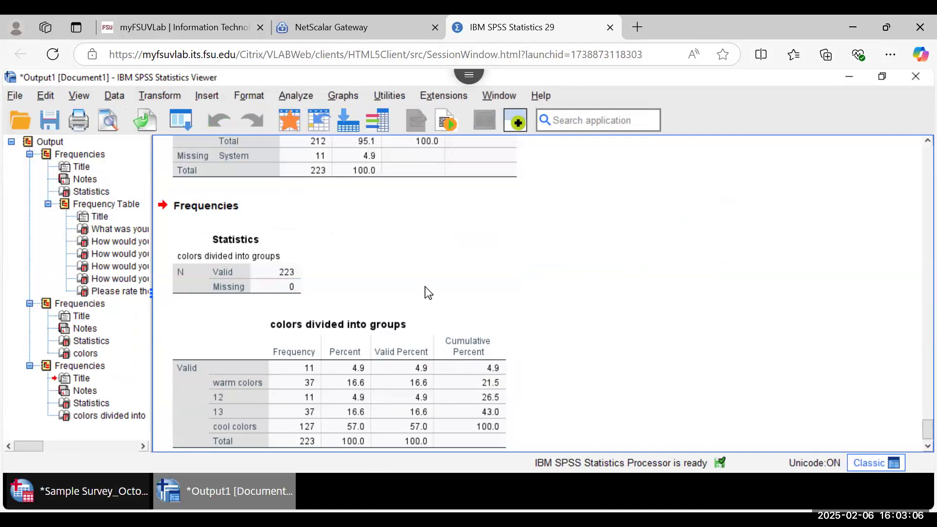
{"action": "scroll", "coordinate": [576, 270], "scroll_direction": "up", "scroll_amount": 3}
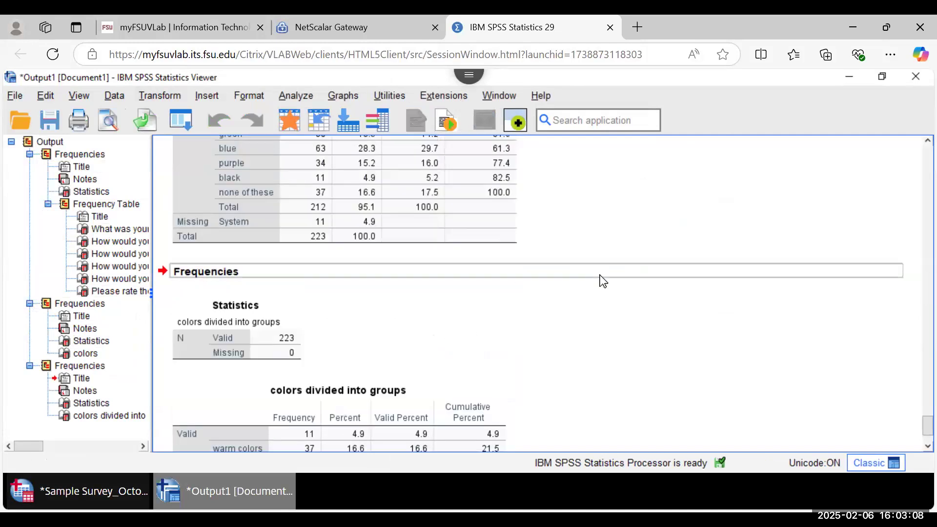
{"action": "scroll", "coordinate": [604, 282], "scroll_direction": "up", "scroll_amount": 3}
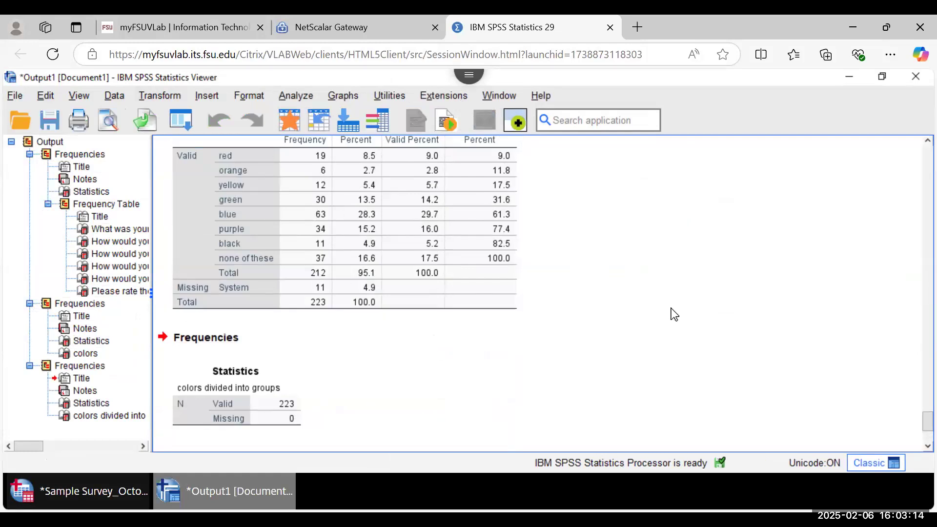
{"action": "scroll", "coordinate": [673, 315], "scroll_direction": "down", "scroll_amount": 7}
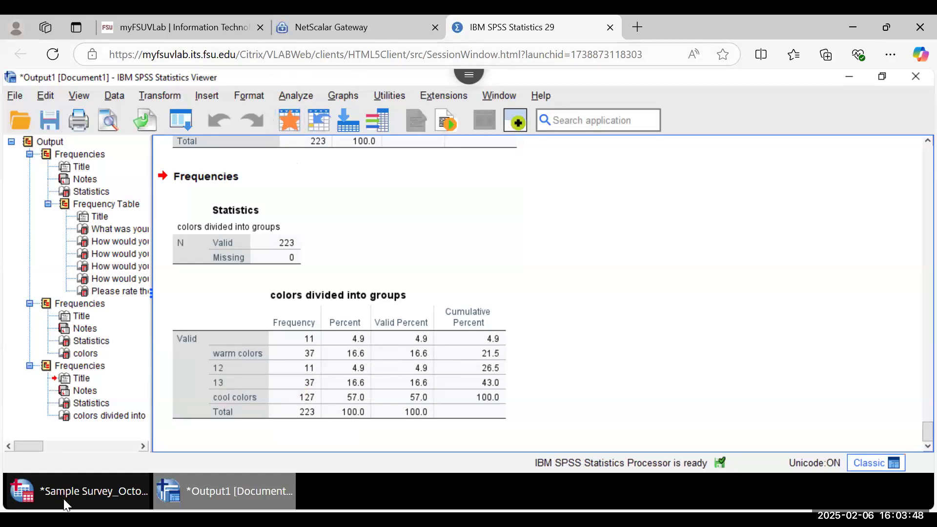
Step: Add COLORGROUPS value labels 12 = black and 13 = no favorite and confirm them
{"action": "left_click", "coordinate": [84, 496]}
{"action": "left_click", "coordinate": [429, 378]}
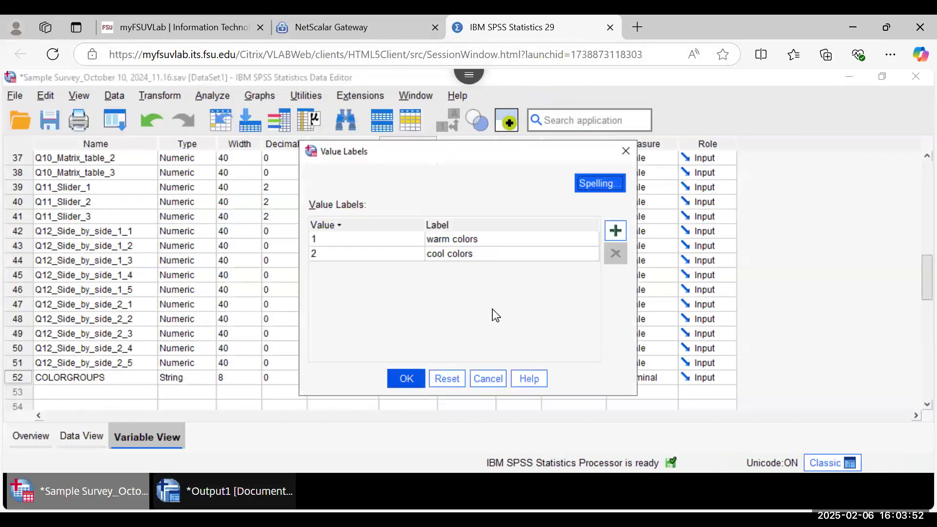
{"action": "left_click", "coordinate": [616, 231]}
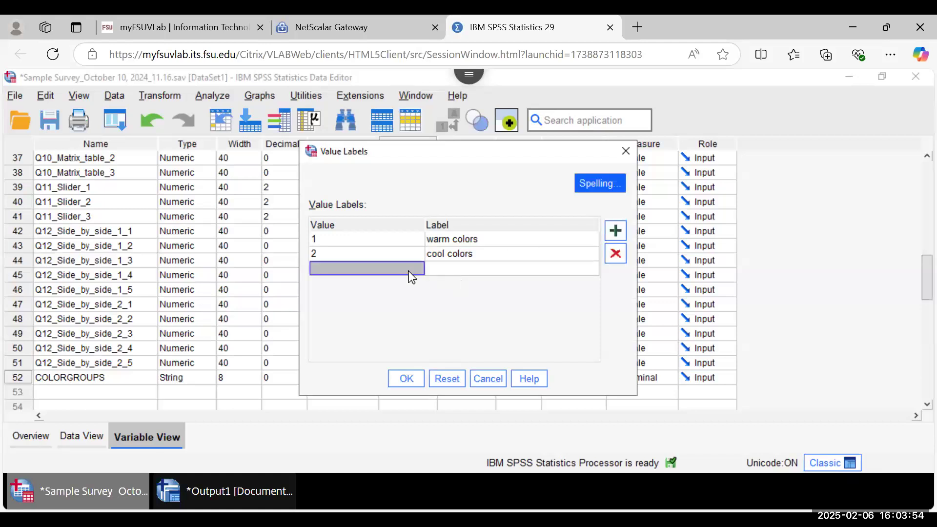
{"action": "type", "text": "12"}
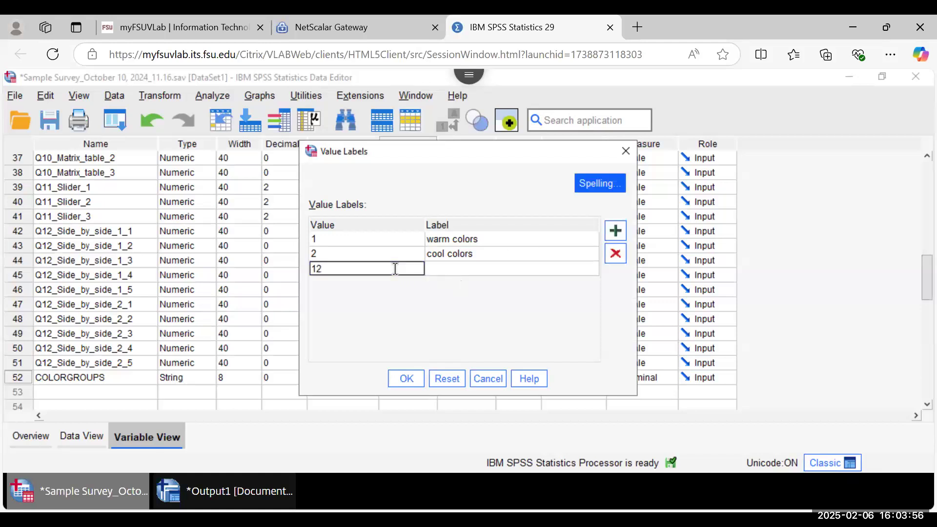
{"action": "left_click", "coordinate": [455, 271]}
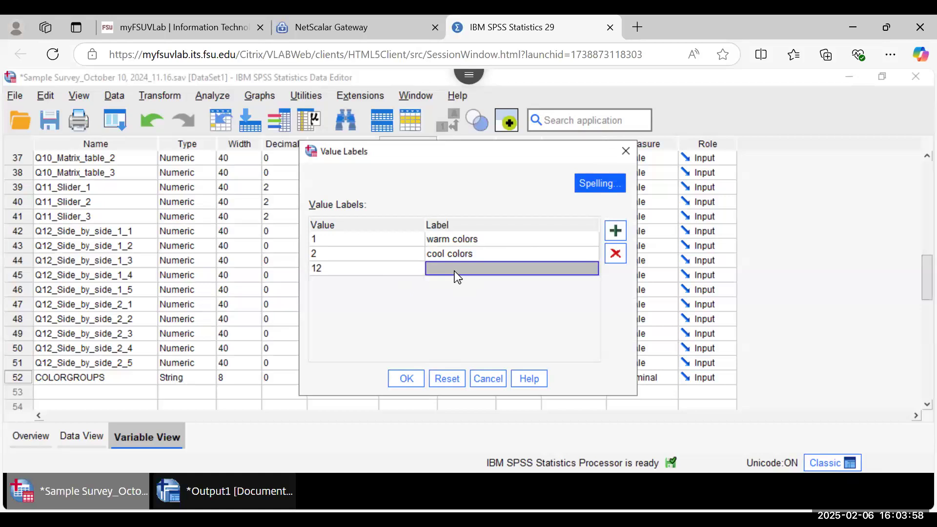
{"action": "type", "text": "black"}
{"action": "left_click", "coordinate": [622, 232]}
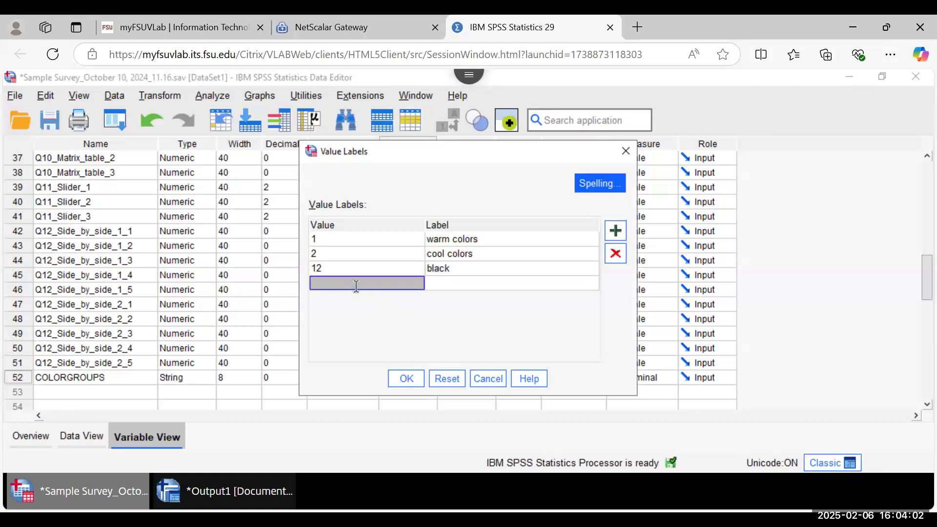
{"action": "type", "text": "13"}
{"action": "left_click", "coordinate": [458, 282]}
{"action": "type", "text": "no favorite"}
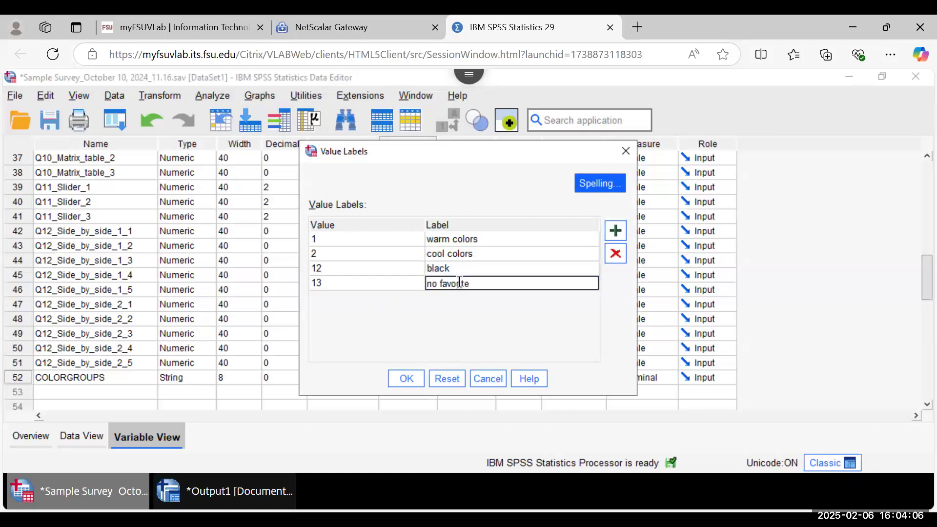
{"action": "left_click", "coordinate": [408, 375]}
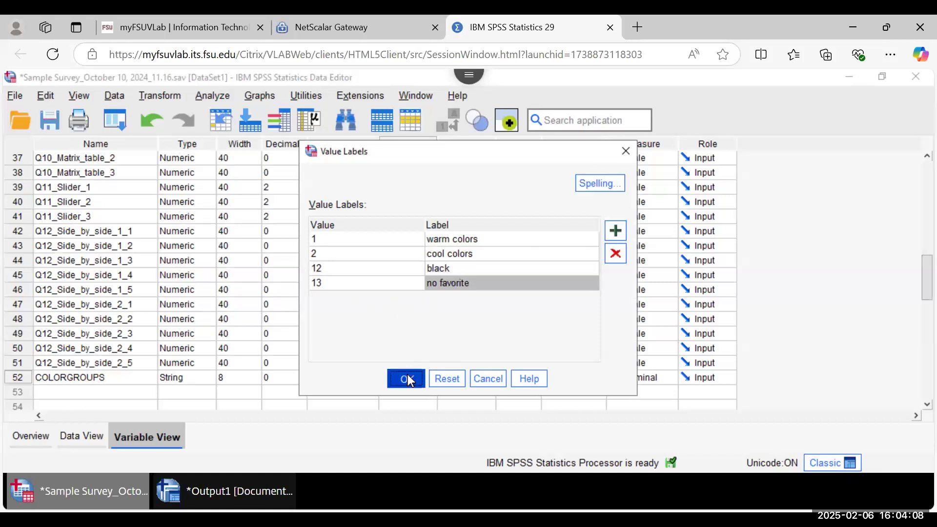
Step: Run Frequencies again for COLORGROUPS
{"action": "left_click", "coordinate": [211, 97]}
{"action": "mouse_move", "coordinate": [376, 168]}
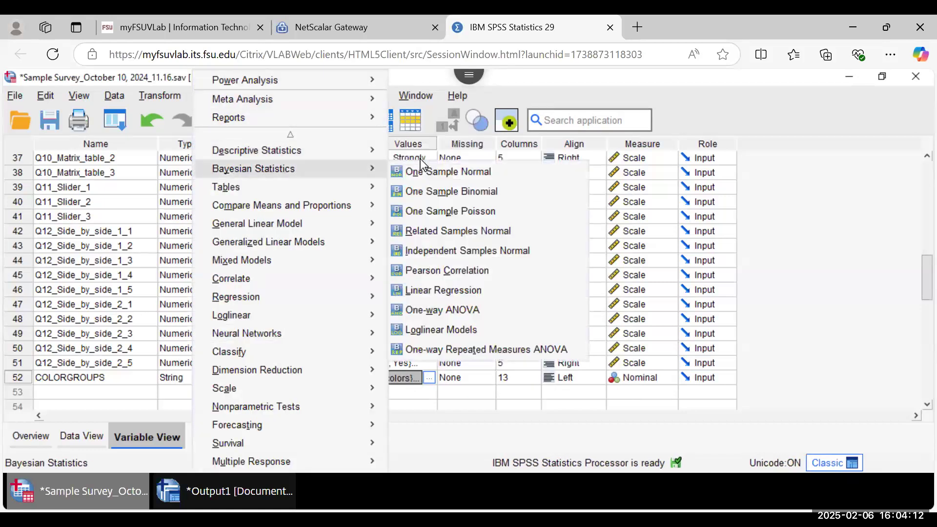
{"action": "mouse_move", "coordinate": [336, 146]}
{"action": "left_click", "coordinate": [405, 152]}
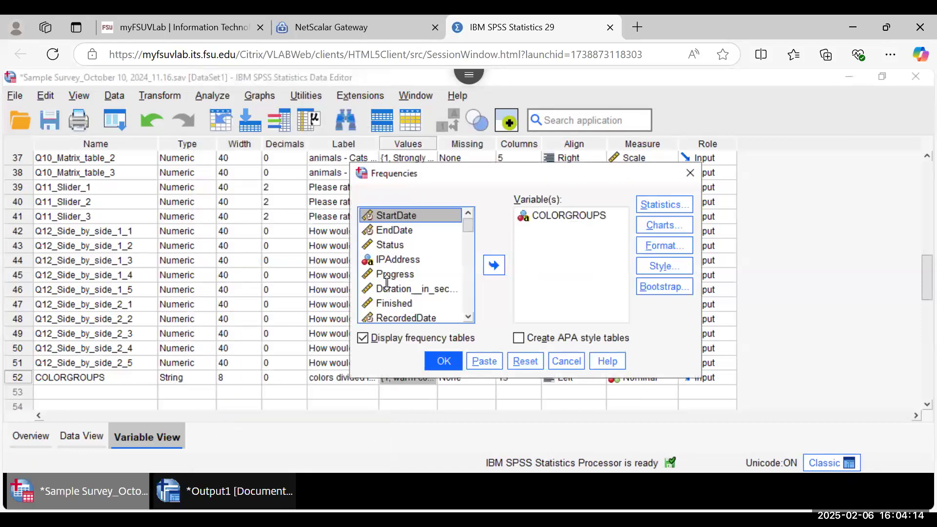
{"action": "left_click", "coordinate": [444, 361]}
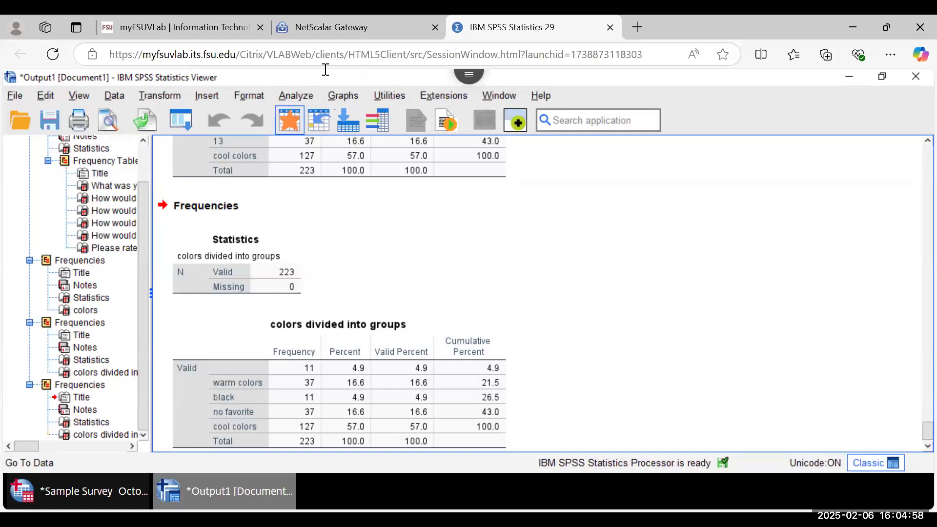
{"action": "left_click", "coordinate": [285, 96]}
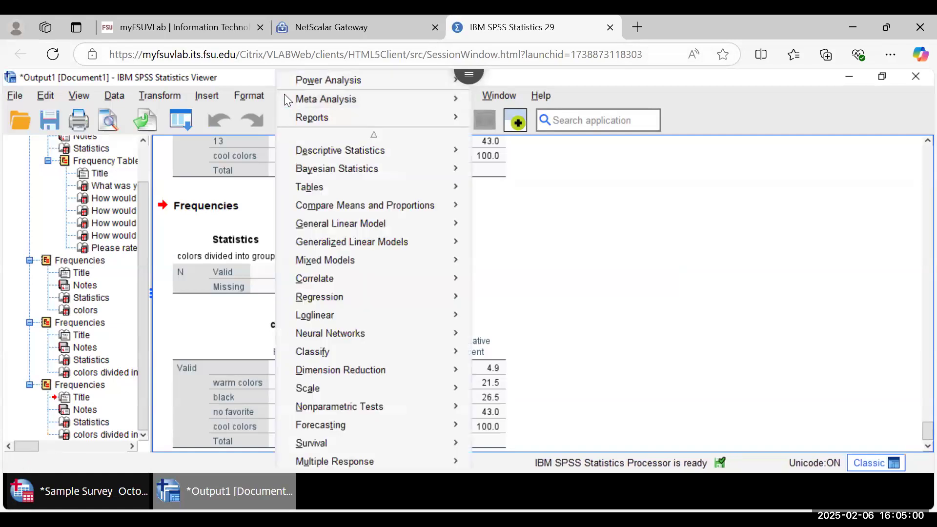
{"action": "mouse_move", "coordinate": [389, 158]}
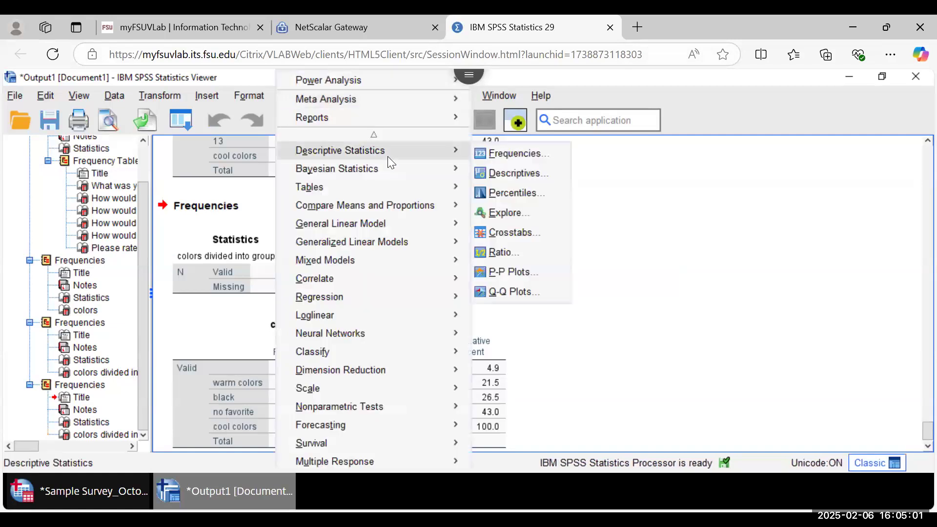
{"action": "left_click", "coordinate": [506, 174]}
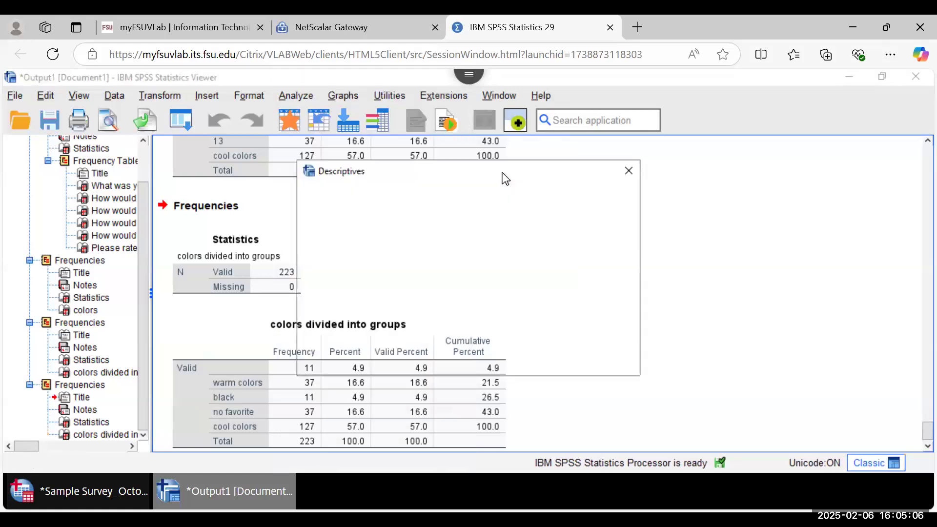
{"action": "left_click_drag", "start_coordinate": [402, 324], "coordinate": [409, 197]}
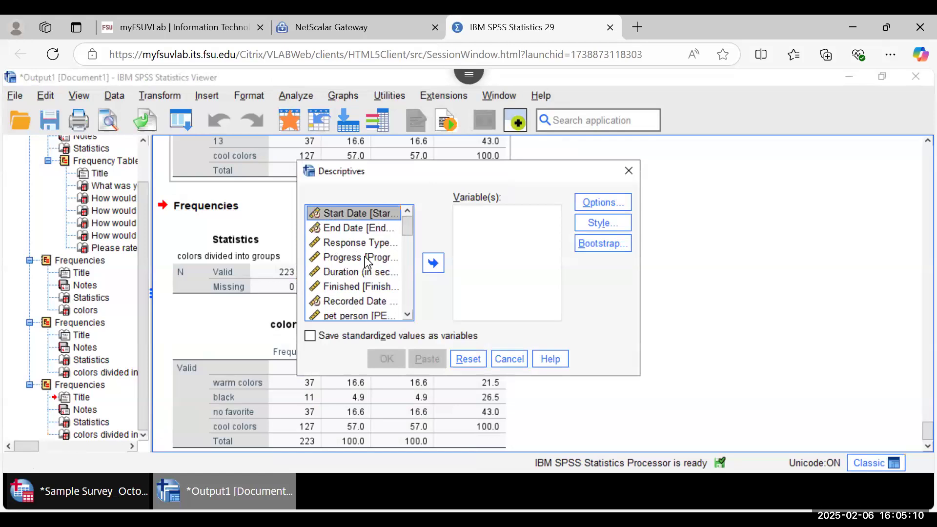
{"action": "right_click", "coordinate": [365, 259]}
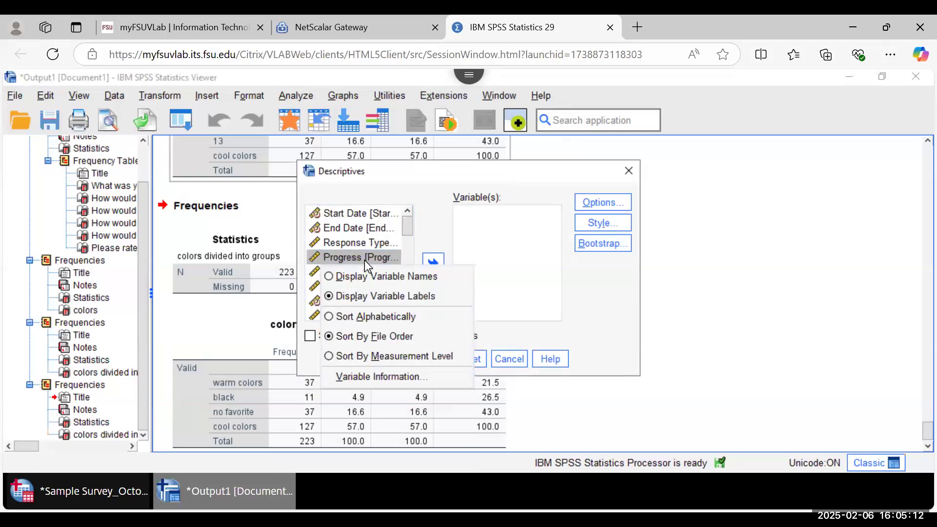
{"action": "left_click", "coordinate": [371, 277]}
{"action": "scroll", "coordinate": [410, 310], "scroll_direction": "down", "scroll_amount": 5}
{"action": "scroll", "coordinate": [410, 310], "scroll_direction": "down", "scroll_amount": 4}
{"action": "scroll", "coordinate": [415, 268], "scroll_direction": "up", "scroll_amount": 4}
{"action": "scroll", "coordinate": [416, 265], "scroll_direction": "up", "scroll_amount": 6}
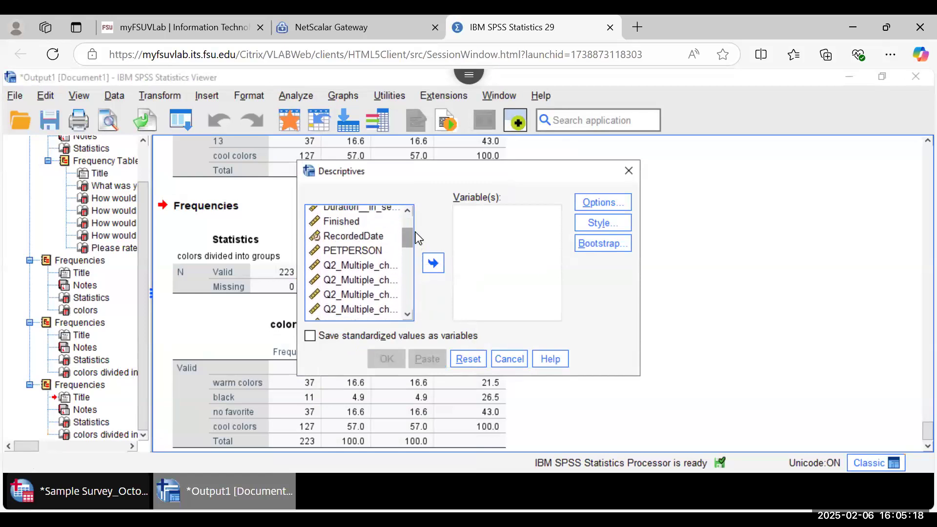
{"action": "scroll", "coordinate": [417, 234], "scroll_direction": "down", "scroll_amount": 1}
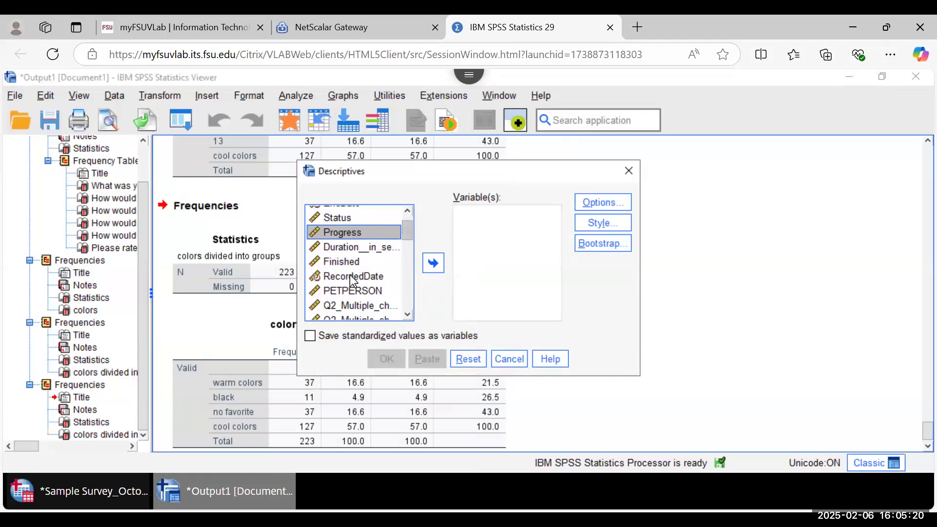
{"action": "left_click", "coordinate": [352, 290]}
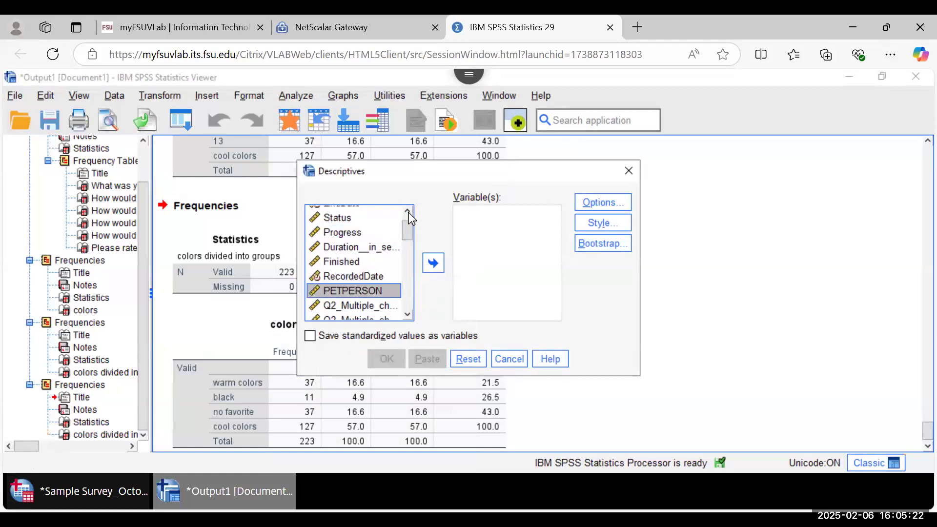
{"action": "left_click", "coordinate": [408, 211]}
{"action": "scroll", "coordinate": [381, 284], "scroll_direction": "up", "scroll_amount": 1}
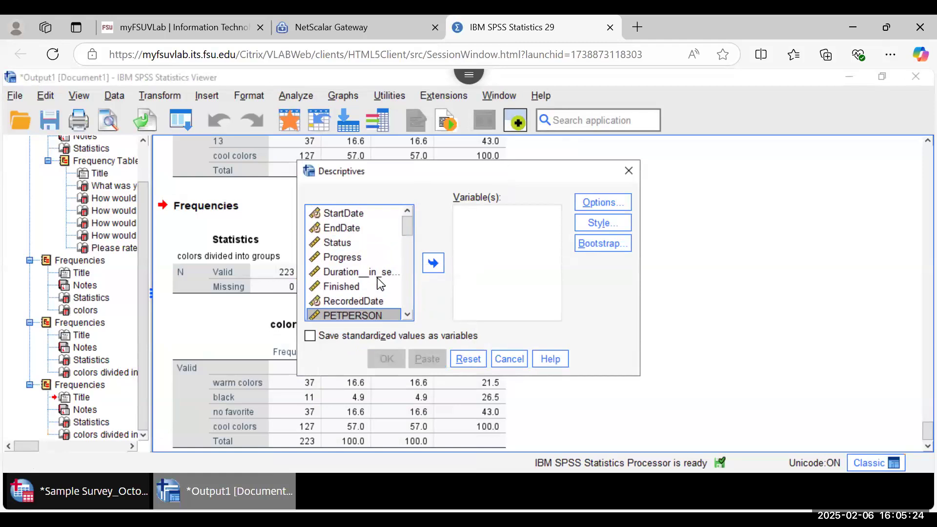
{"action": "scroll", "coordinate": [398, 303], "scroll_direction": "down", "scroll_amount": 1}
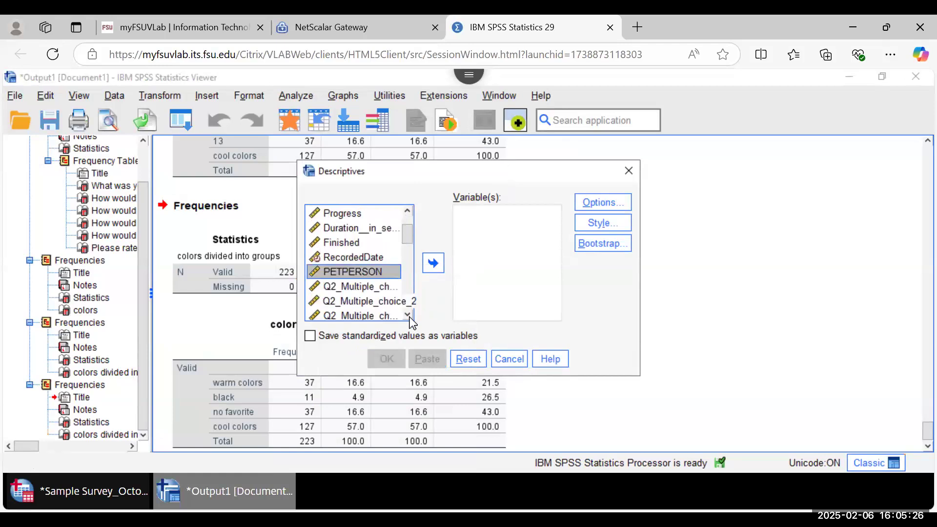
{"action": "scroll", "coordinate": [410, 317], "scroll_direction": "down", "scroll_amount": 7}
{"action": "scroll", "coordinate": [412, 323], "scroll_direction": "down", "scroll_amount": 4}
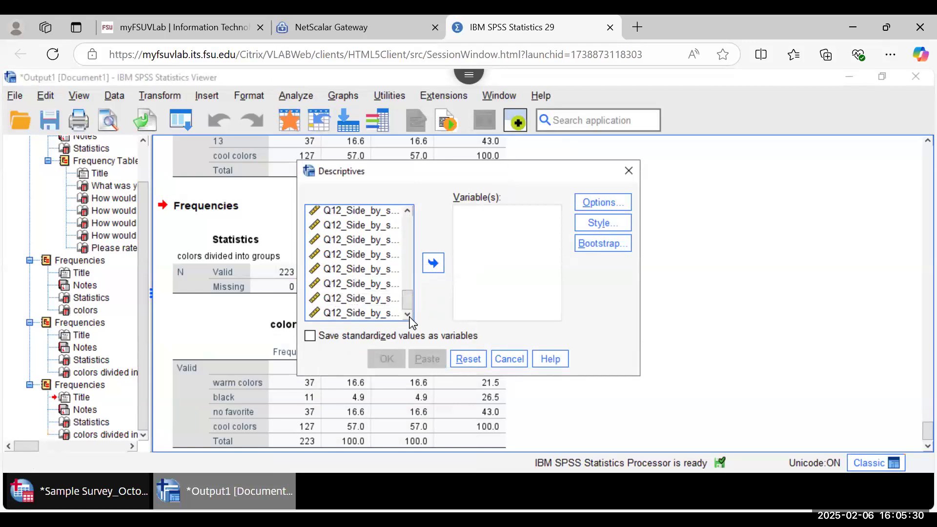
{"action": "left_click", "coordinate": [508, 360]}
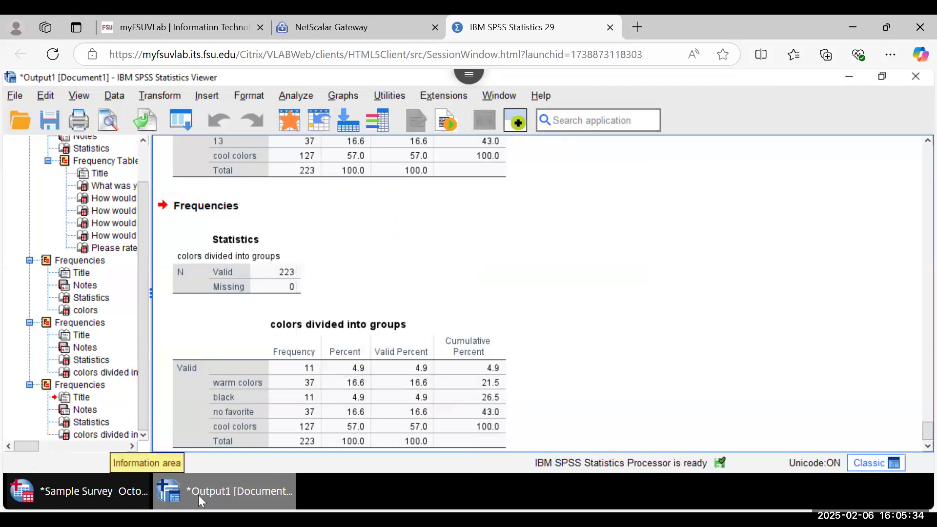
Step: Open Descriptives from the Sample Survey data editor and browse its variable list
{"action": "left_click", "coordinate": [110, 491]}
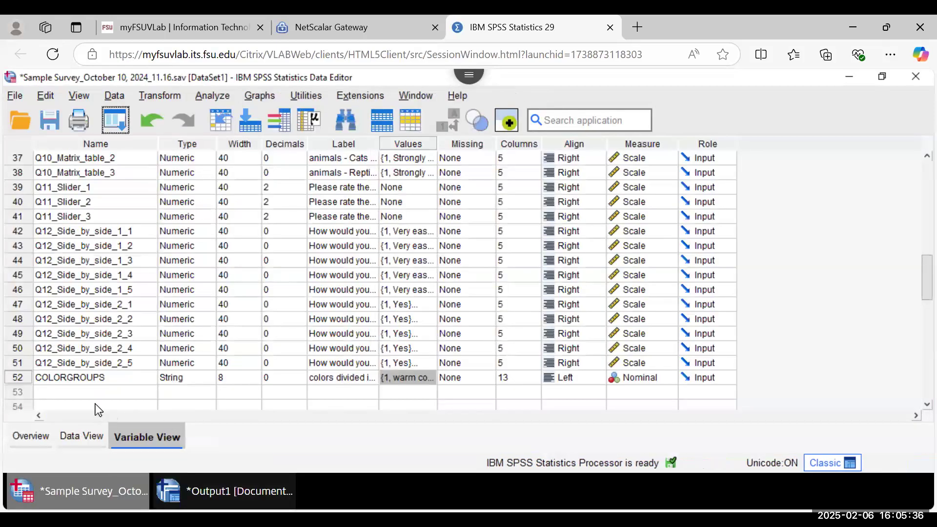
{"action": "left_click", "coordinate": [226, 91]}
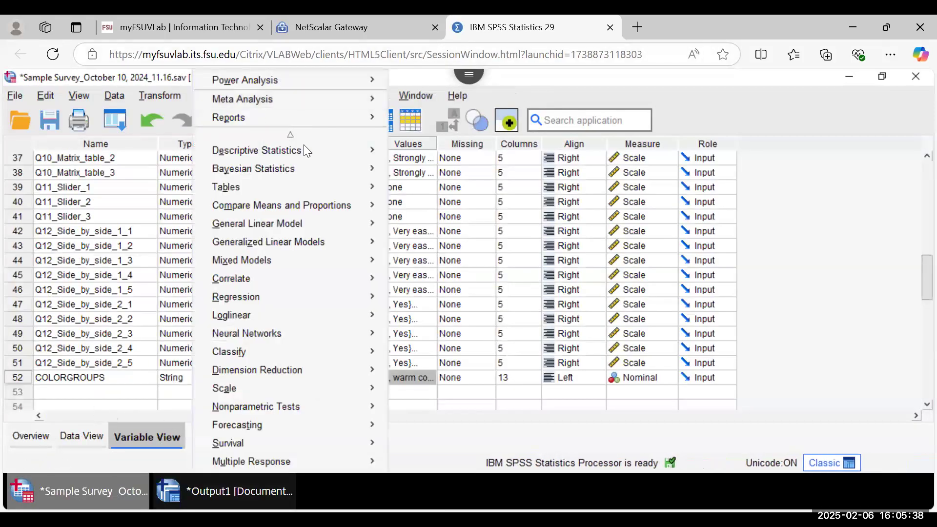
{"action": "mouse_move", "coordinate": [310, 146]}
{"action": "left_click", "coordinate": [422, 173]}
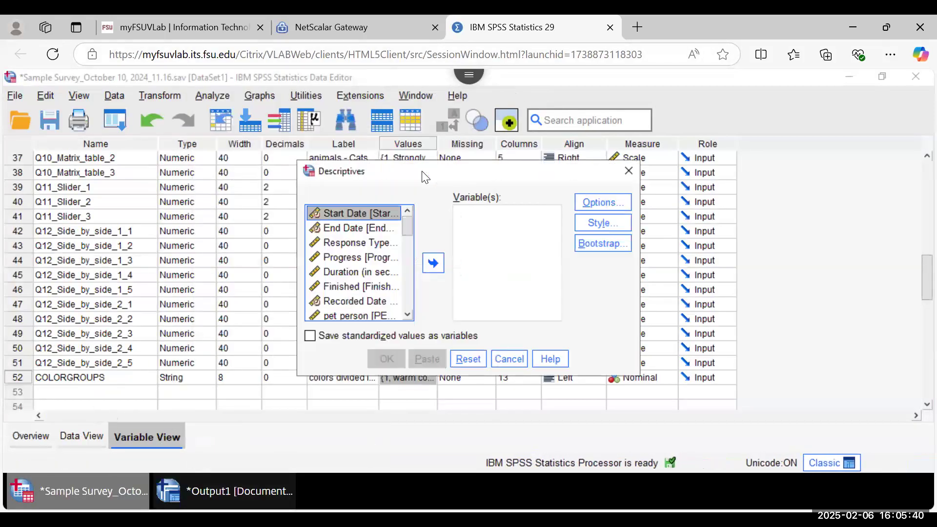
{"action": "right_click", "coordinate": [372, 244]}
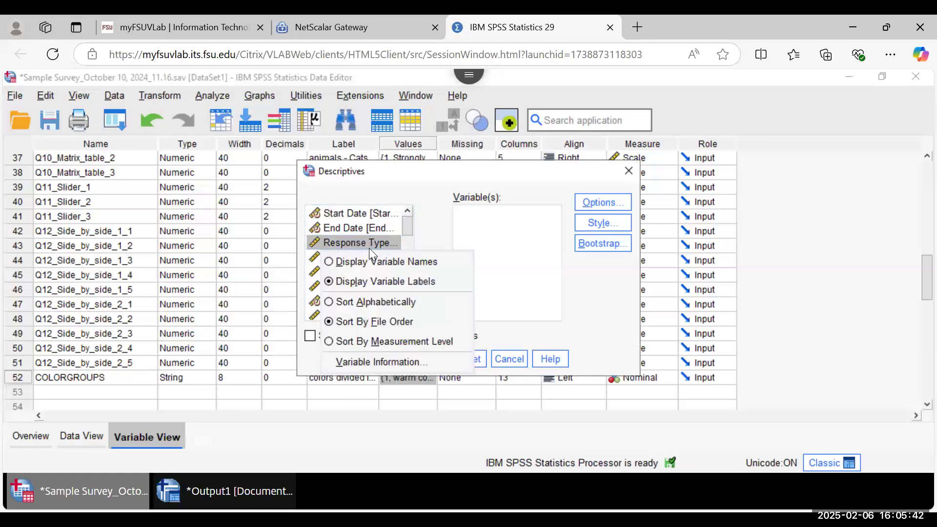
{"action": "left_click", "coordinate": [405, 224]}
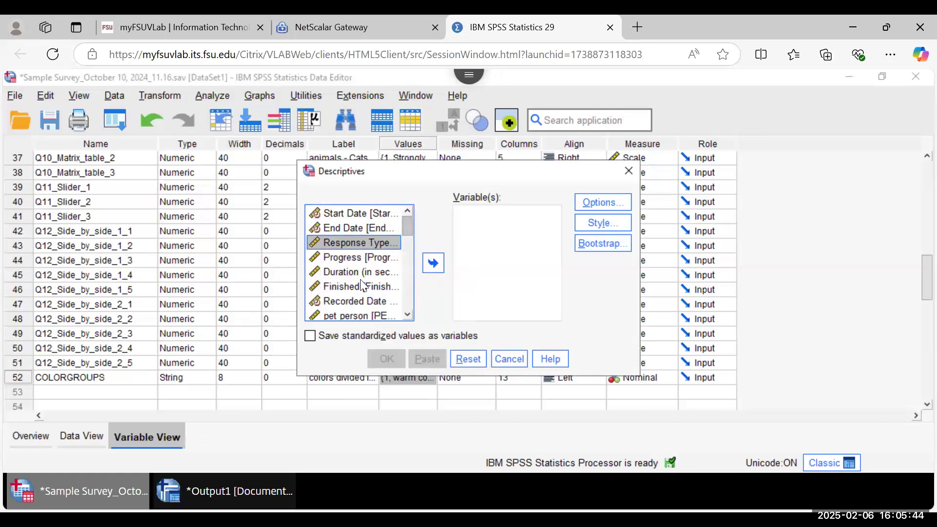
{"action": "scroll", "coordinate": [409, 317], "scroll_direction": "down", "scroll_amount": 5}
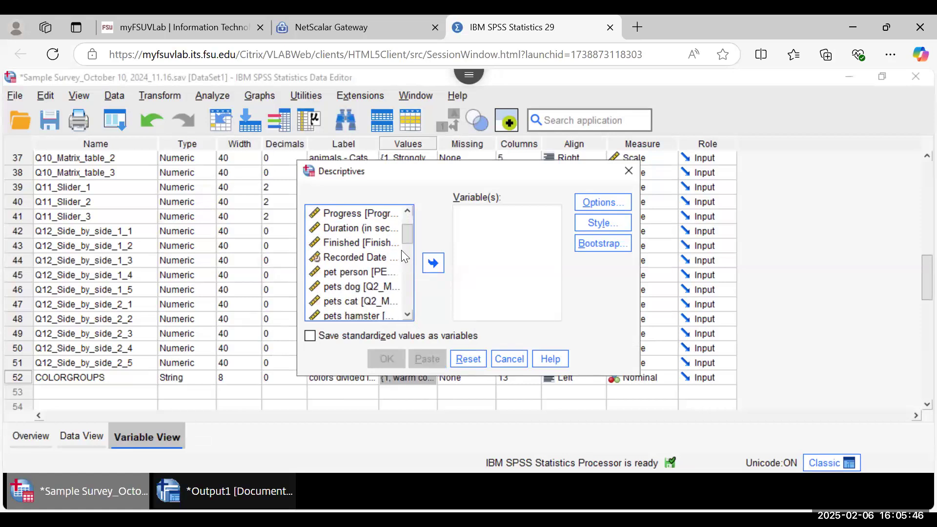
{"action": "scroll", "coordinate": [408, 316], "scroll_direction": "down", "scroll_amount": 3}
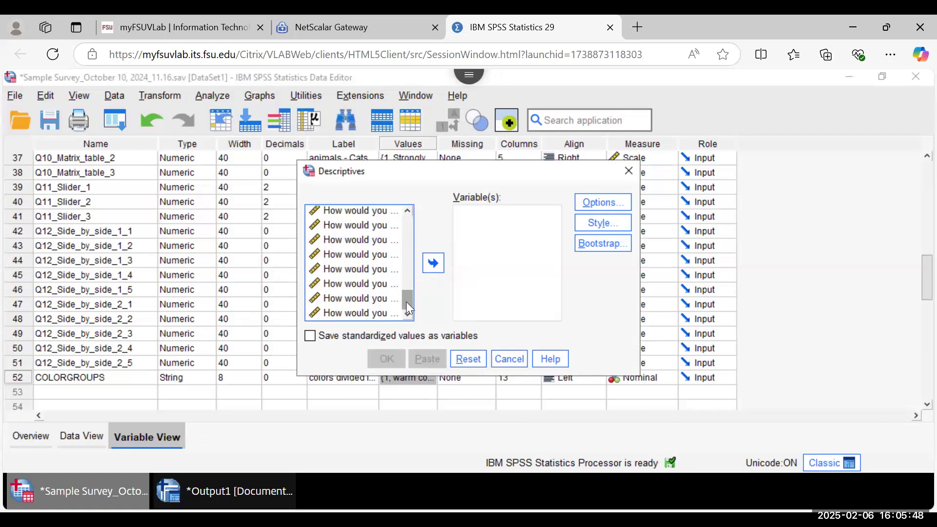
{"action": "scroll", "coordinate": [407, 210], "scroll_direction": "up", "scroll_amount": 3}
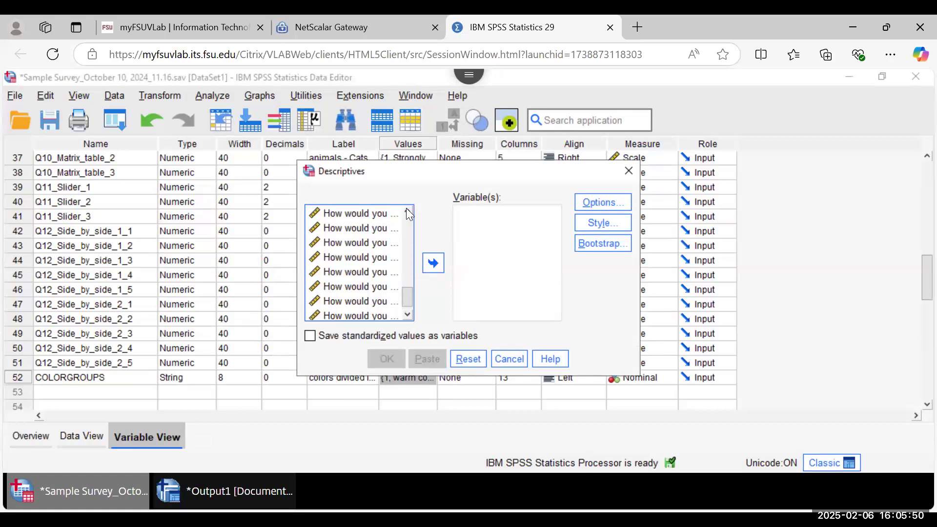
Step: Show the variable list by name, sorted alphabetically, then cancel Descriptives without running it
{"action": "right_click", "coordinate": [359, 286]}
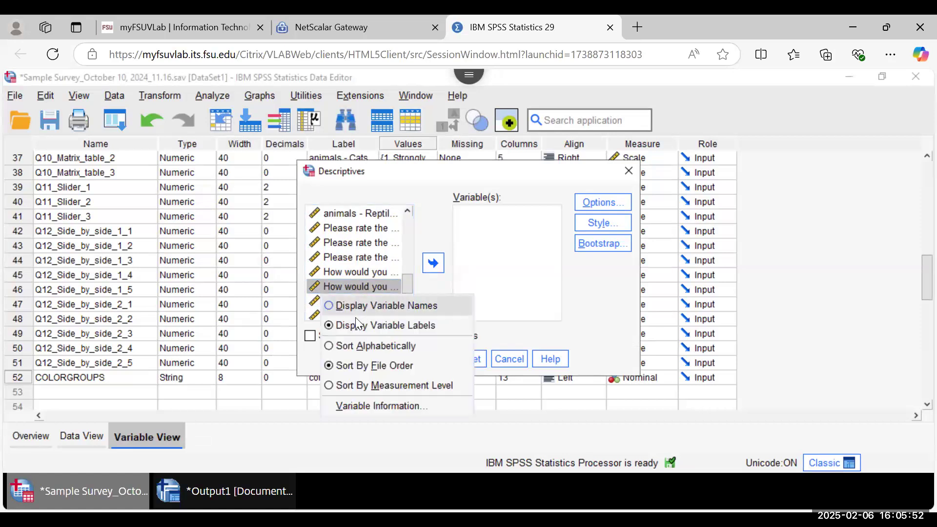
{"action": "left_click", "coordinate": [357, 310]}
{"action": "left_click", "coordinate": [354, 275]}
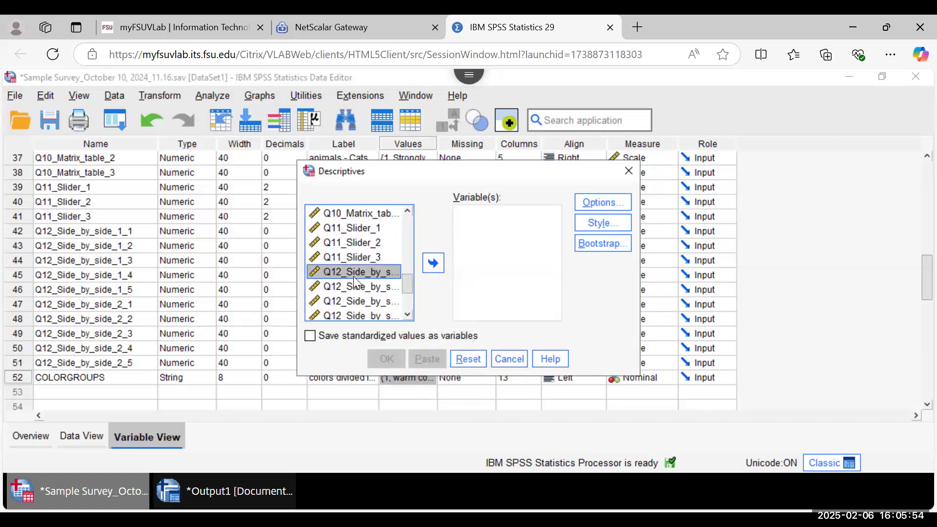
{"action": "right_click", "coordinate": [353, 275]}
{"action": "left_click", "coordinate": [356, 336]}
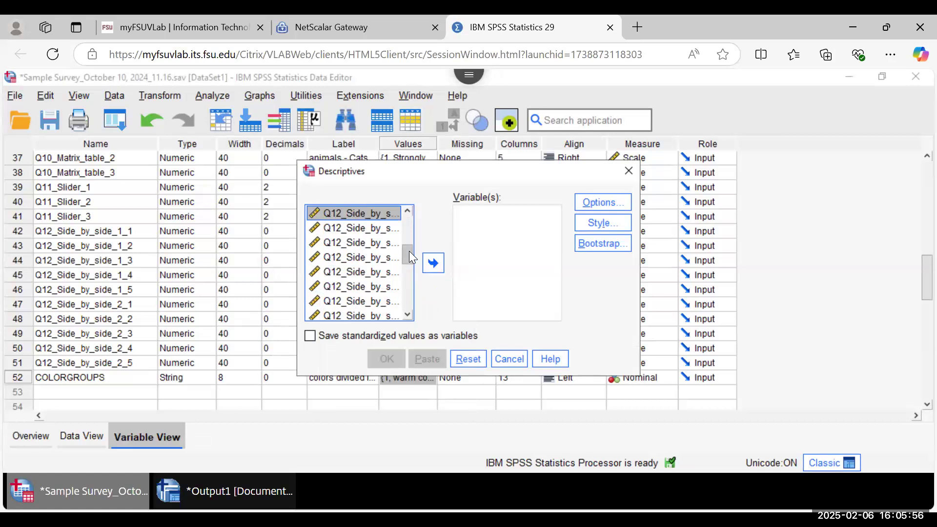
{"action": "left_click_drag", "start_coordinate": [409, 251], "coordinate": [409, 218]}
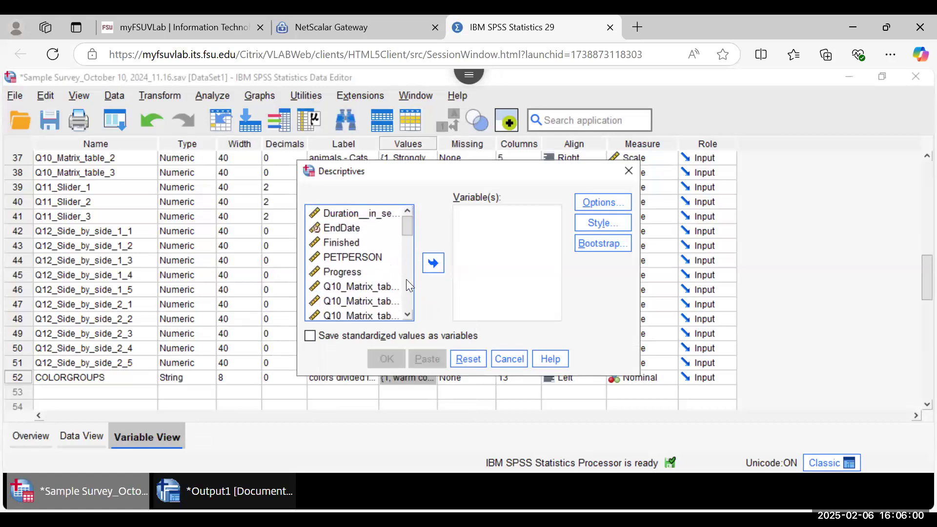
{"action": "scroll", "coordinate": [407, 316], "scroll_direction": "down", "scroll_amount": 7}
{"action": "scroll", "coordinate": [407, 316], "scroll_direction": "down", "scroll_amount": 3}
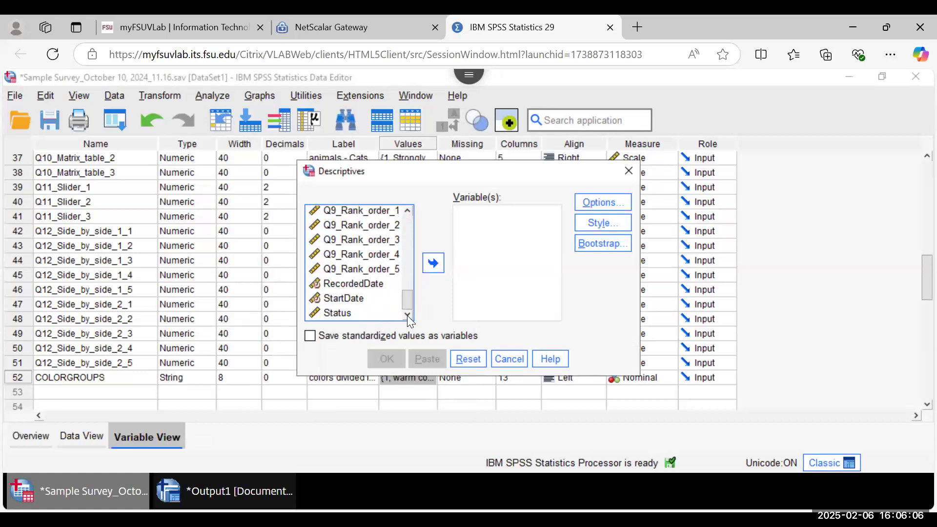
{"action": "left_click", "coordinate": [509, 363]}
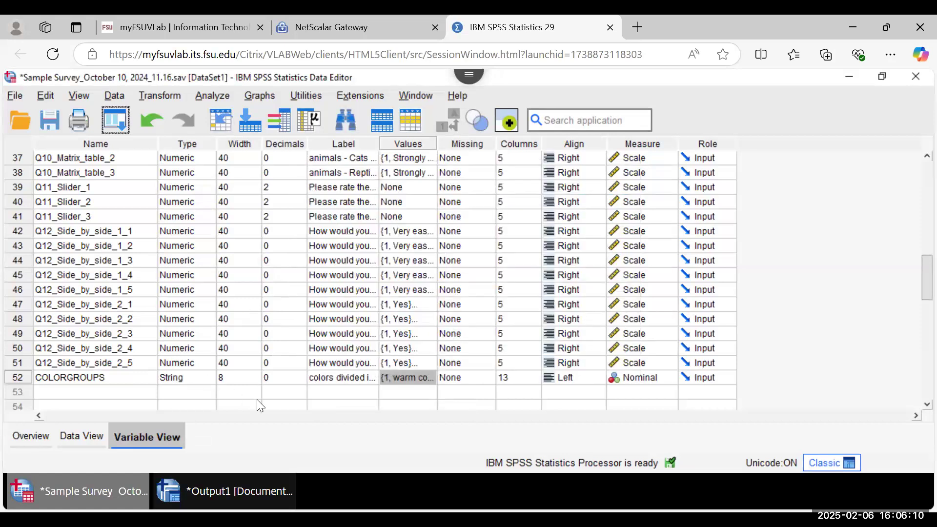
Step: Open Descriptives, sort the variable list alphabetically, and move pet person [PETPERSON] into Variable(s)
{"action": "left_click", "coordinate": [274, 395]}
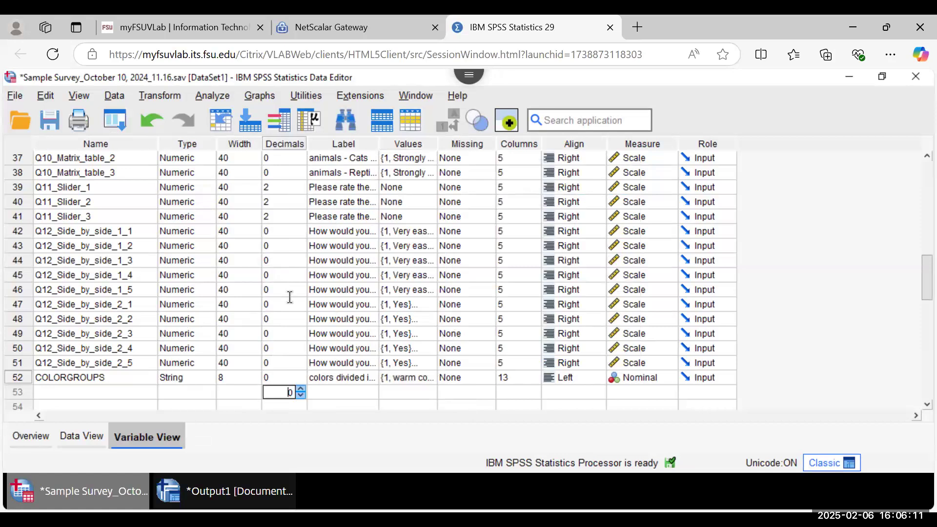
{"action": "left_click", "coordinate": [210, 100]}
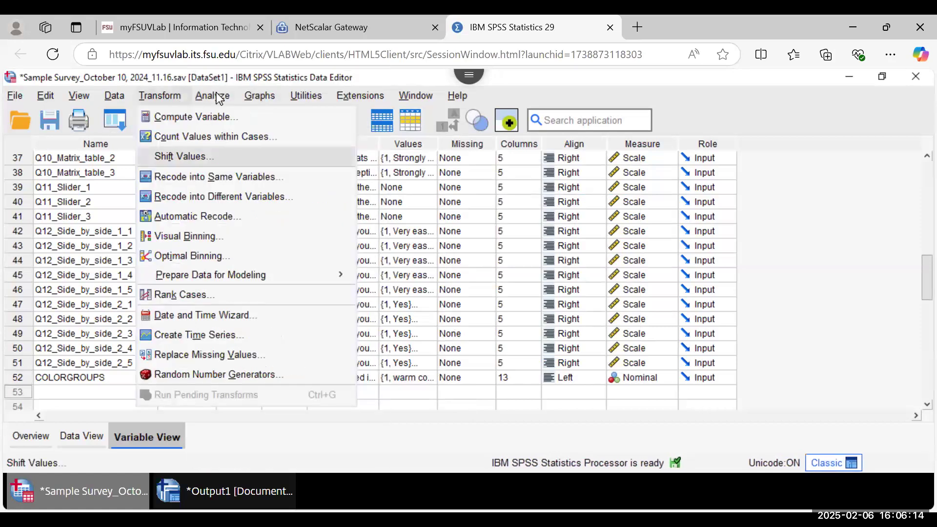
{"action": "mouse_move", "coordinate": [215, 97]}
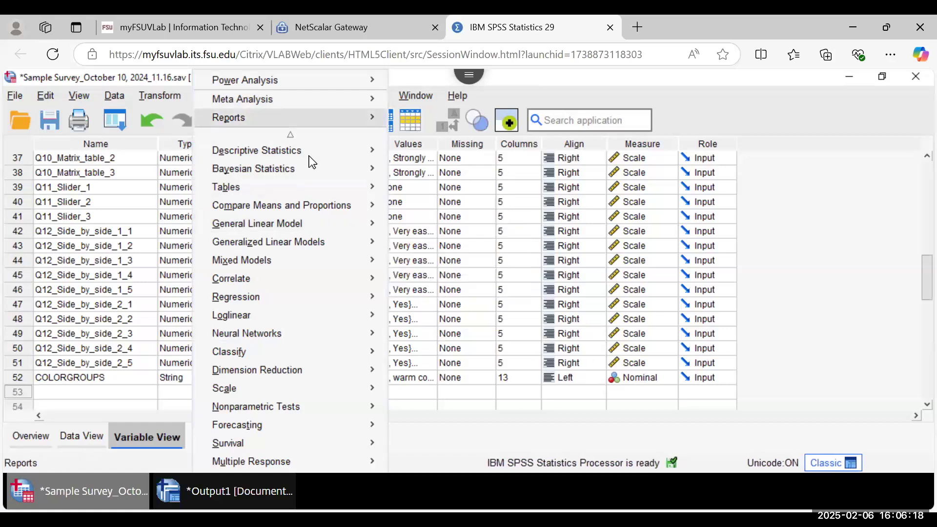
{"action": "mouse_move", "coordinate": [310, 156]}
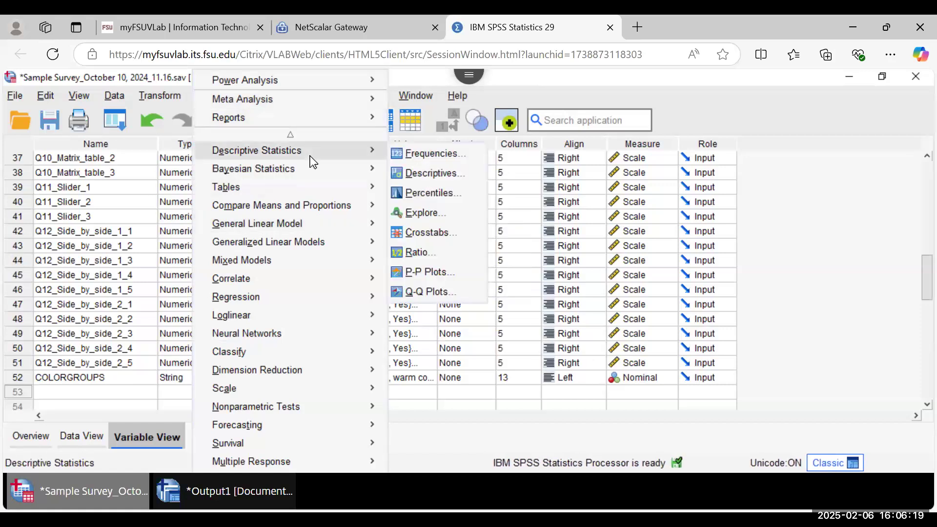
{"action": "left_click", "coordinate": [418, 182]}
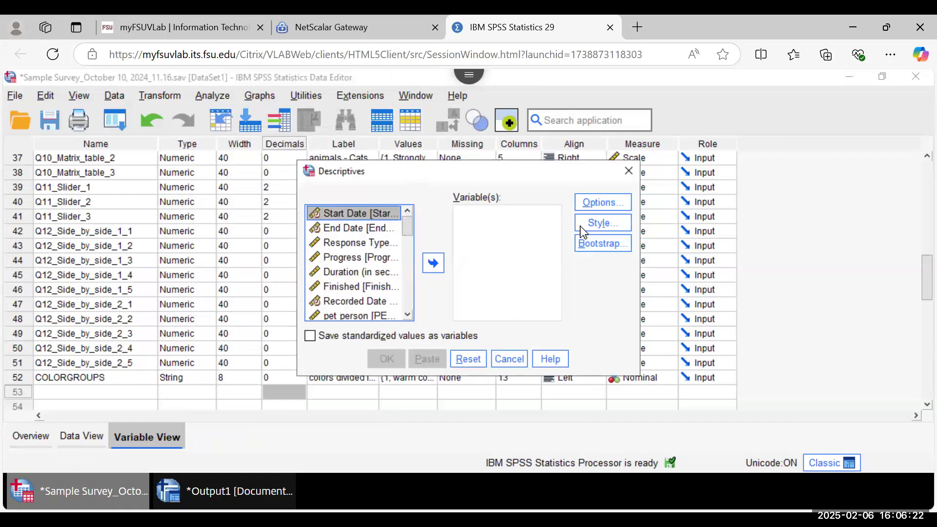
{"action": "right_click", "coordinate": [355, 316]}
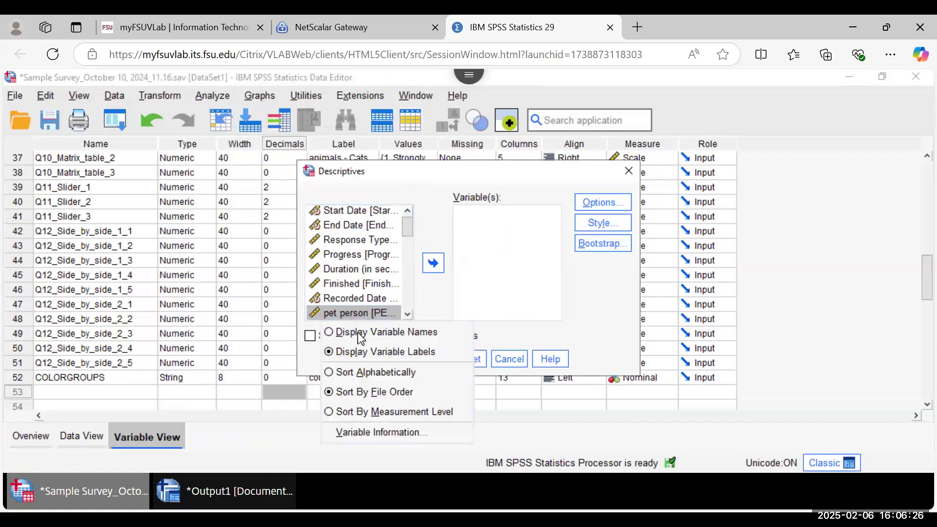
{"action": "left_click", "coordinate": [351, 374]}
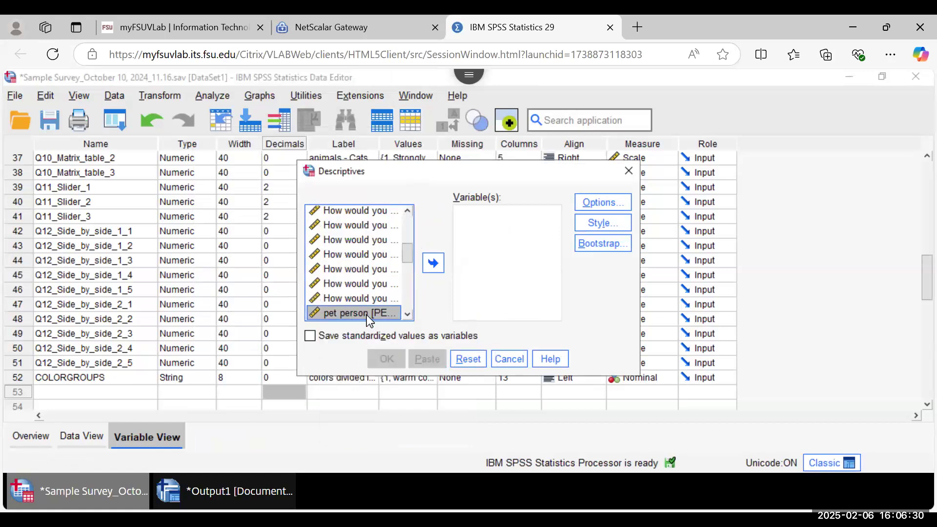
{"action": "left_click", "coordinate": [434, 263]}
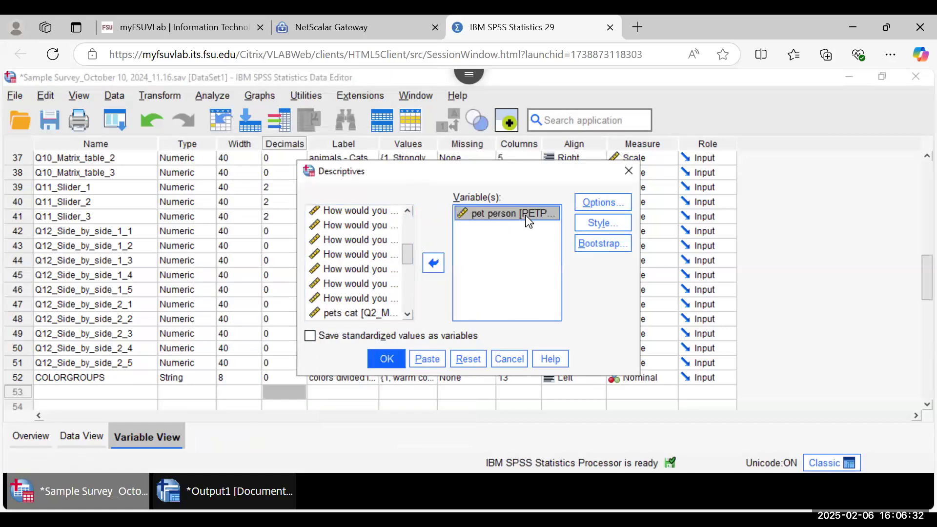
{"action": "left_click", "coordinate": [597, 203]}
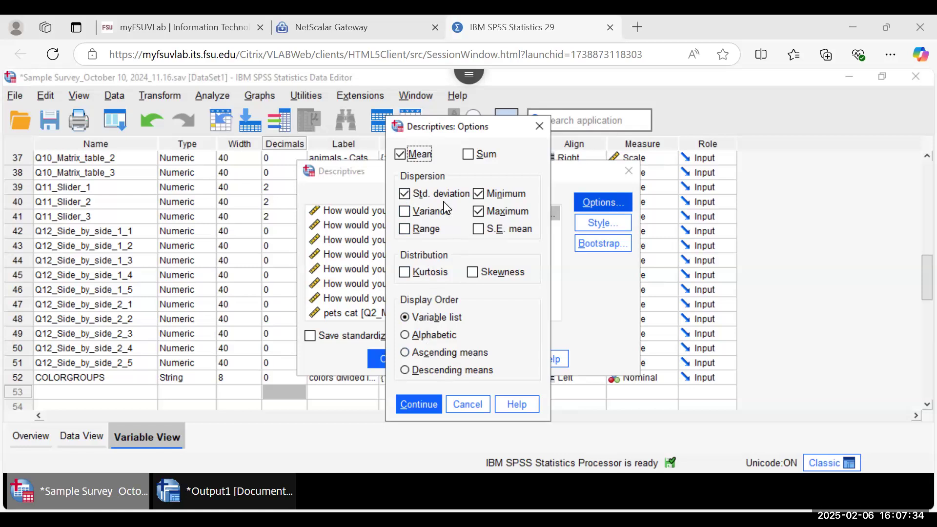
Step: Close the Descriptives Options dialog without changing any statistics
{"action": "left_click", "coordinate": [469, 404]}
Step: Cancel Descriptives and browse Analyze to the Correlate submenu showing Bivariate, Partial and Distances
{"action": "left_click", "coordinate": [511, 358]}
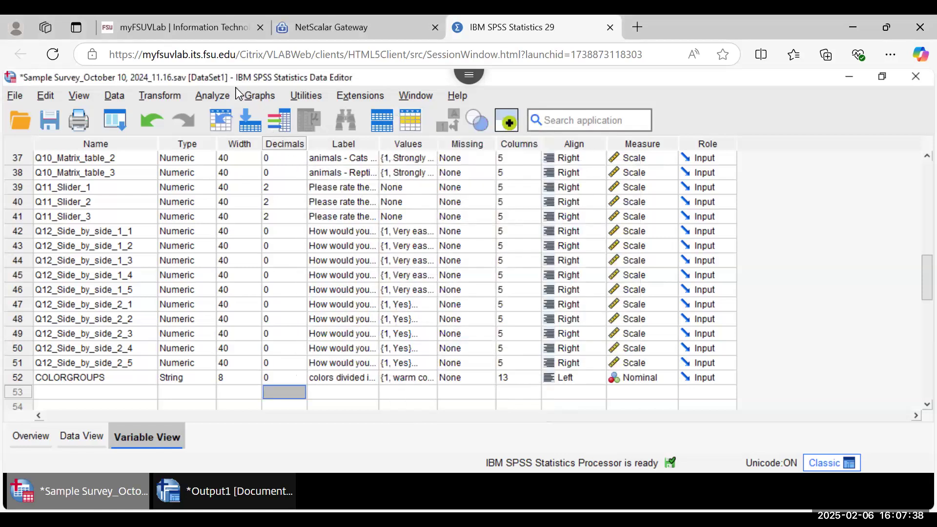
{"action": "left_click", "coordinate": [214, 96]}
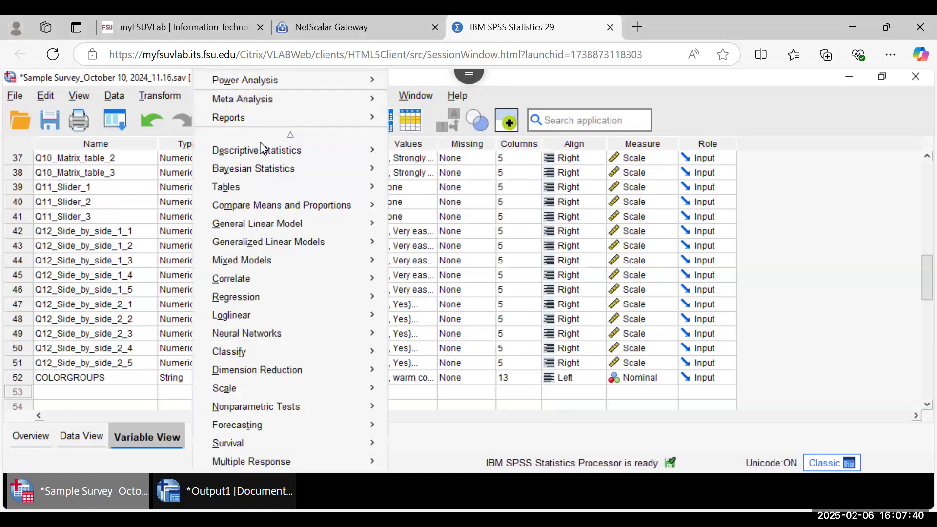
{"action": "mouse_move", "coordinate": [293, 188]}
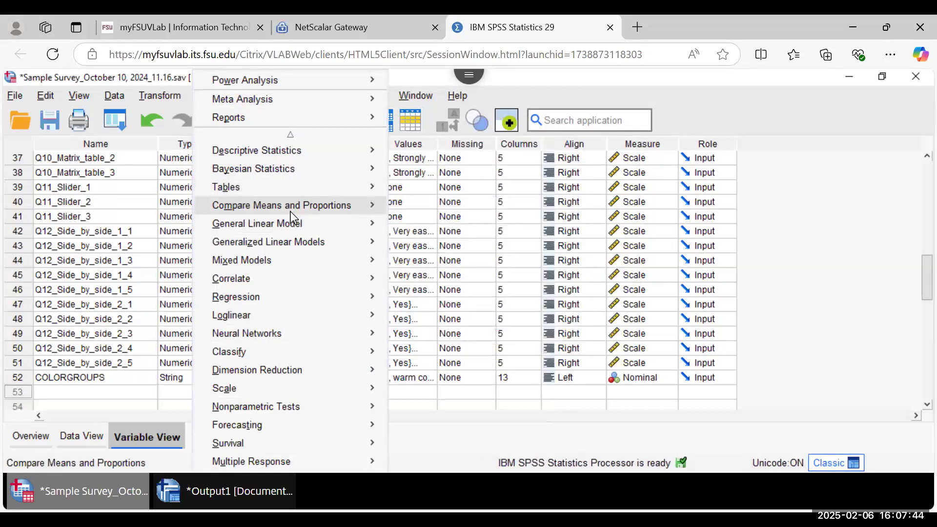
{"action": "mouse_move", "coordinate": [313, 276]}
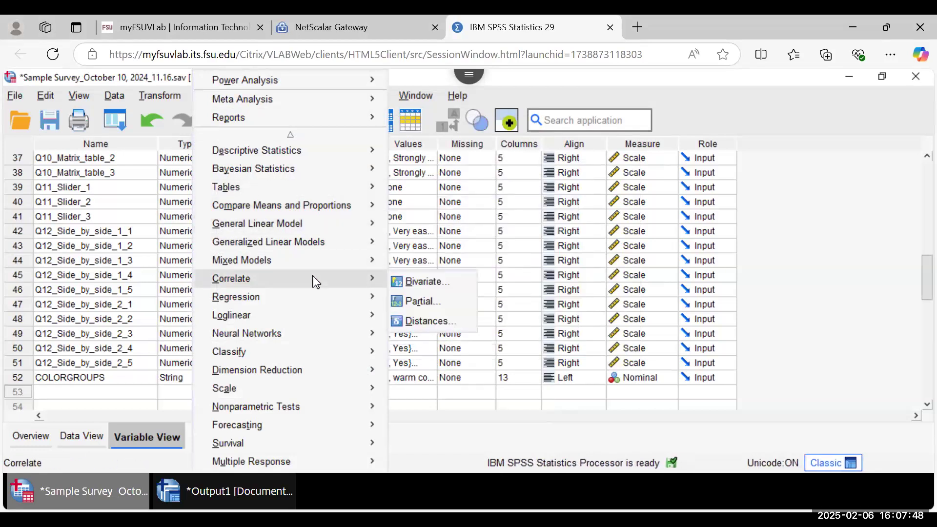
Step: Open Bivariate Correlations, view its Options, then cancel both dialogs without running
{"action": "left_click", "coordinate": [413, 287]}
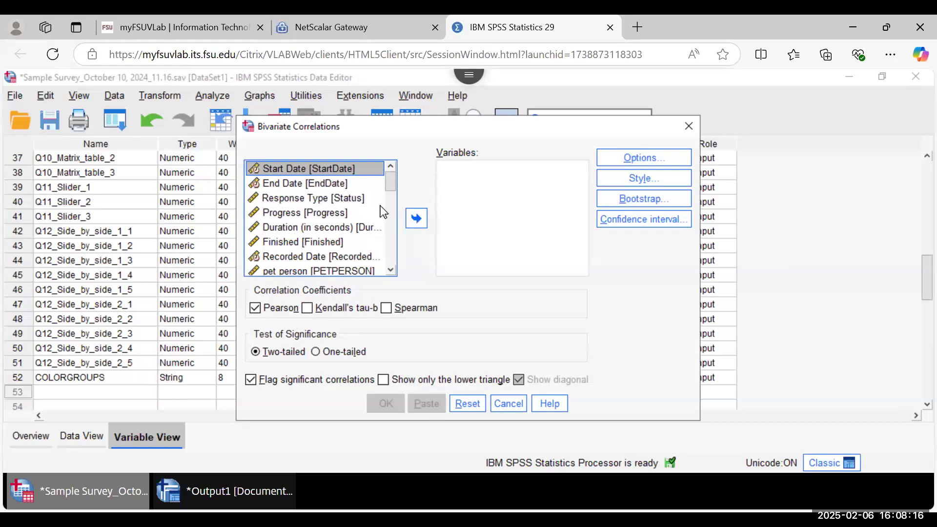
{"action": "left_click", "coordinate": [628, 163]}
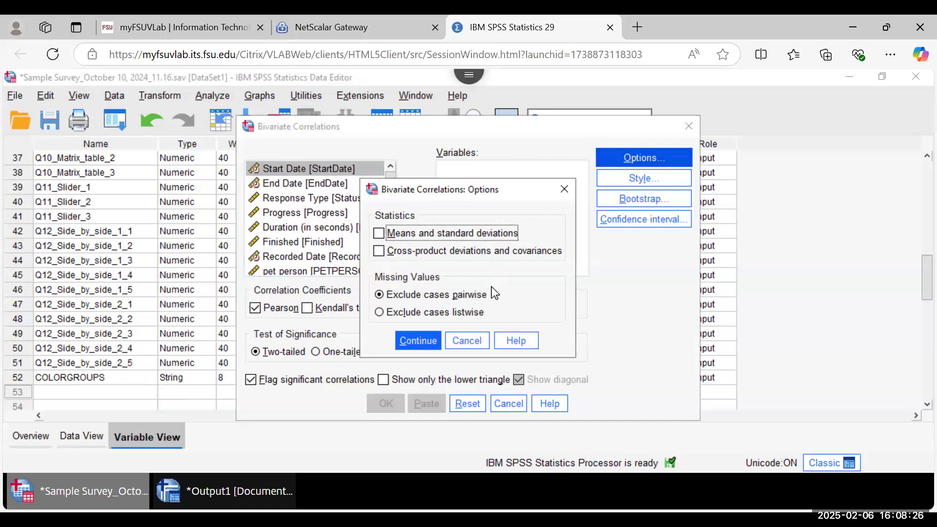
{"action": "left_click", "coordinate": [471, 342]}
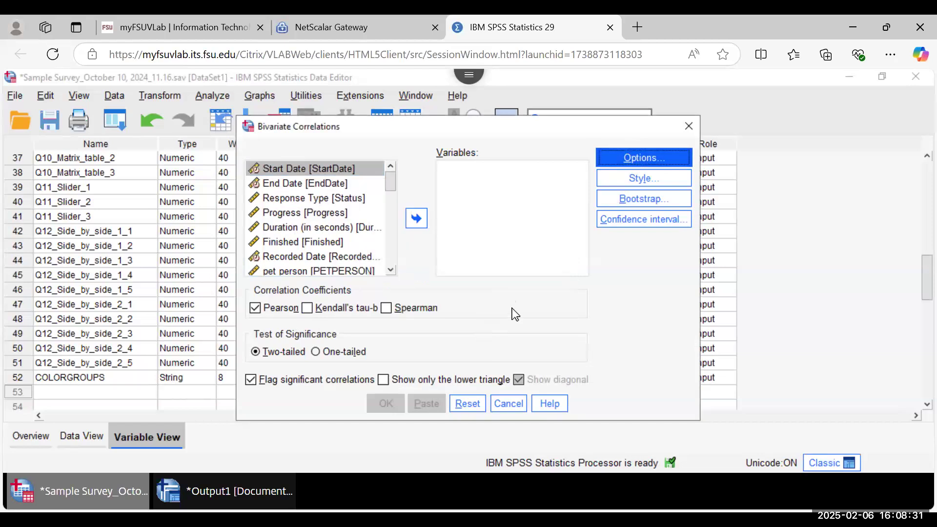
{"action": "left_click", "coordinate": [515, 405]}
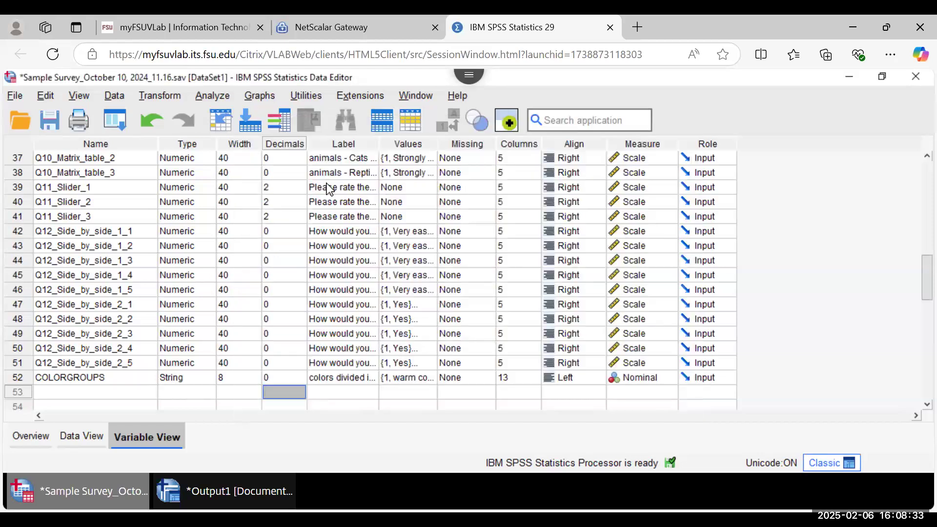
Step: Open Crosstabs from Analyze > Descriptive Statistics after browsing the other submenus
{"action": "left_click", "coordinate": [212, 100]}
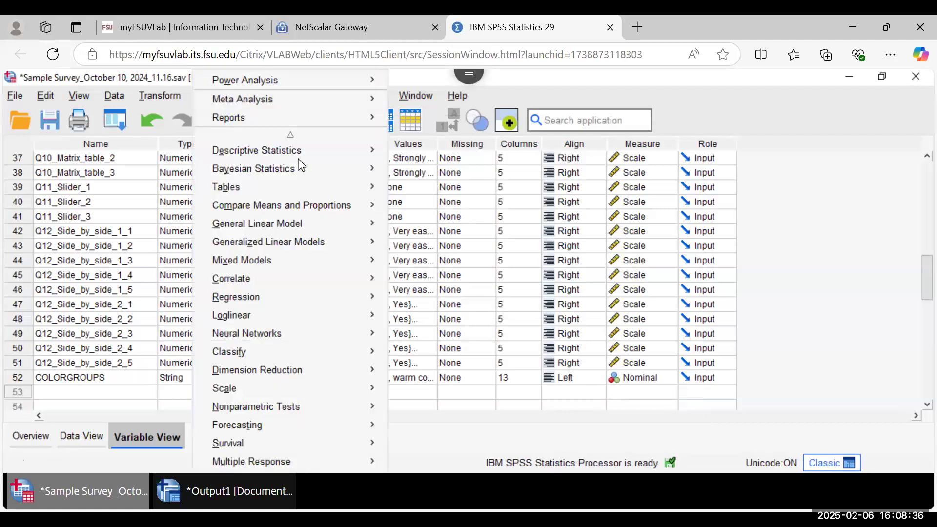
{"action": "mouse_move", "coordinate": [356, 302]}
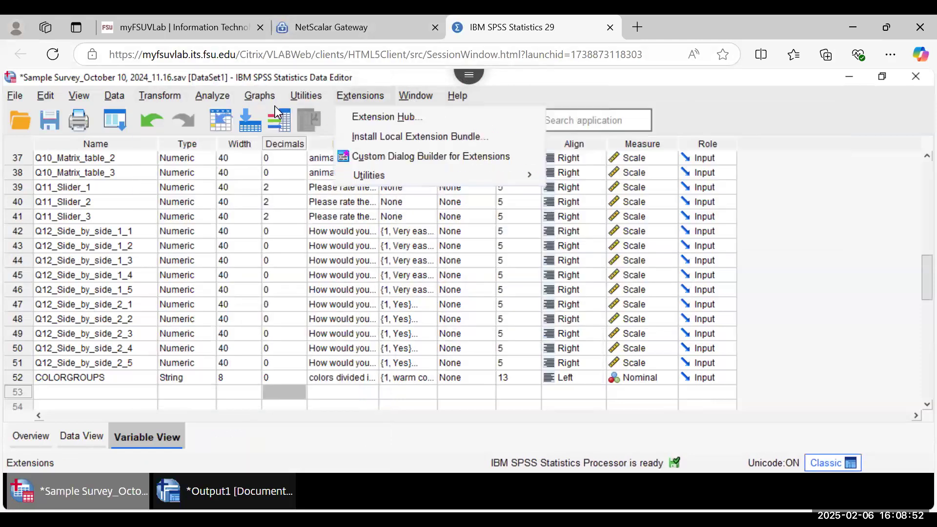
{"action": "mouse_move", "coordinate": [204, 105]}
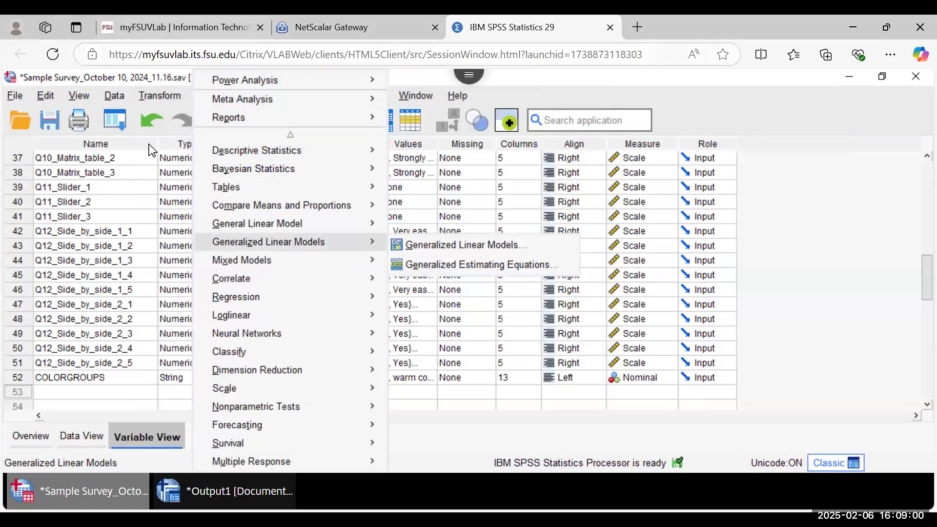
{"action": "mouse_move", "coordinate": [159, 96]}
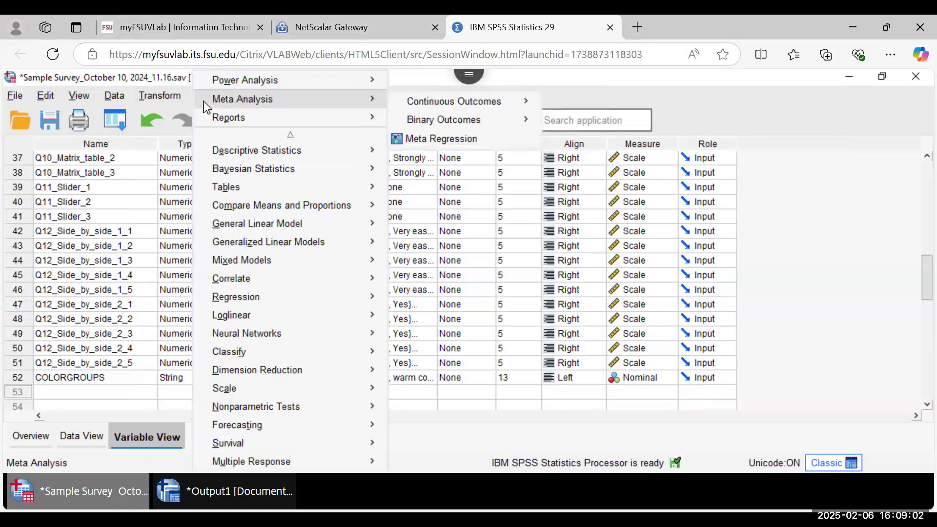
{"action": "mouse_move", "coordinate": [237, 150]}
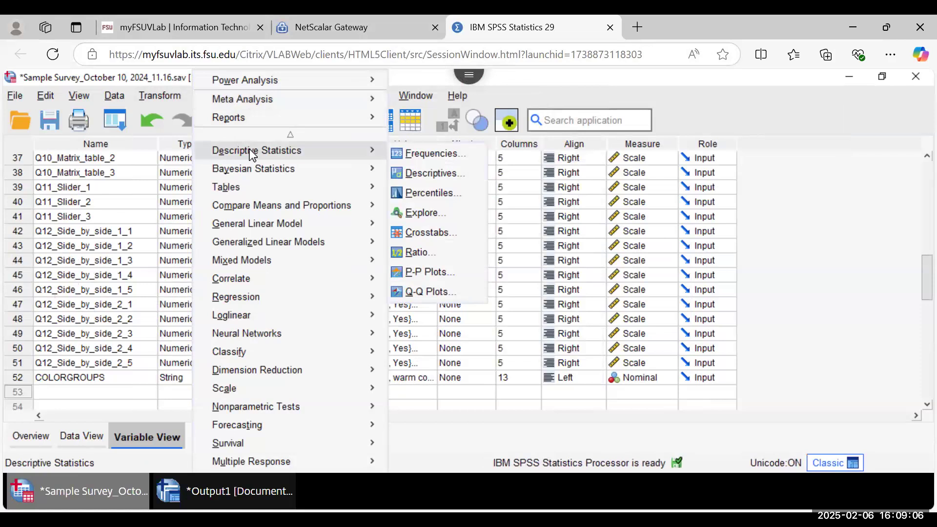
{"action": "left_click", "coordinate": [412, 235]}
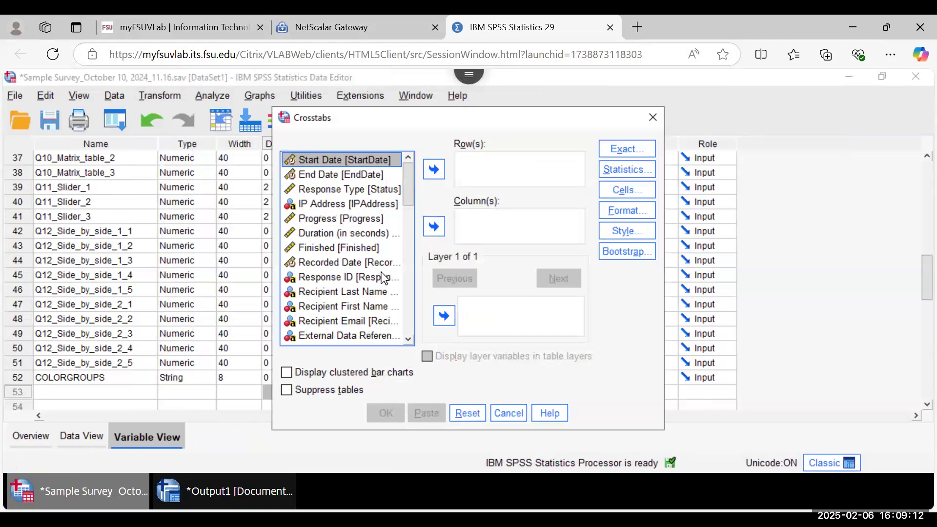
Step: Run a crosstab with pet person in Row(s) and colors divided into groups in Column(s)
{"action": "scroll", "coordinate": [409, 201], "scroll_direction": "down", "scroll_amount": 1}
{"action": "left_click_drag", "start_coordinate": [409, 201], "coordinate": [411, 377]}
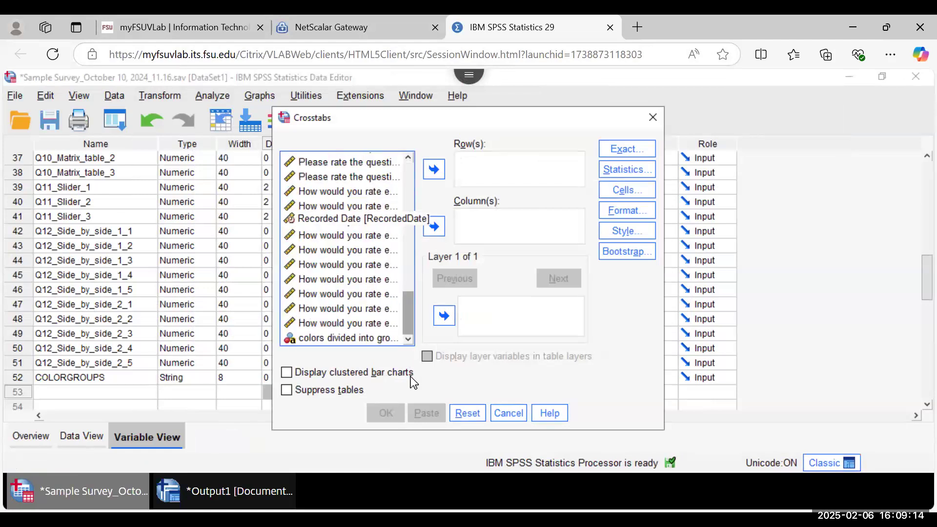
{"action": "left_click", "coordinate": [346, 341]}
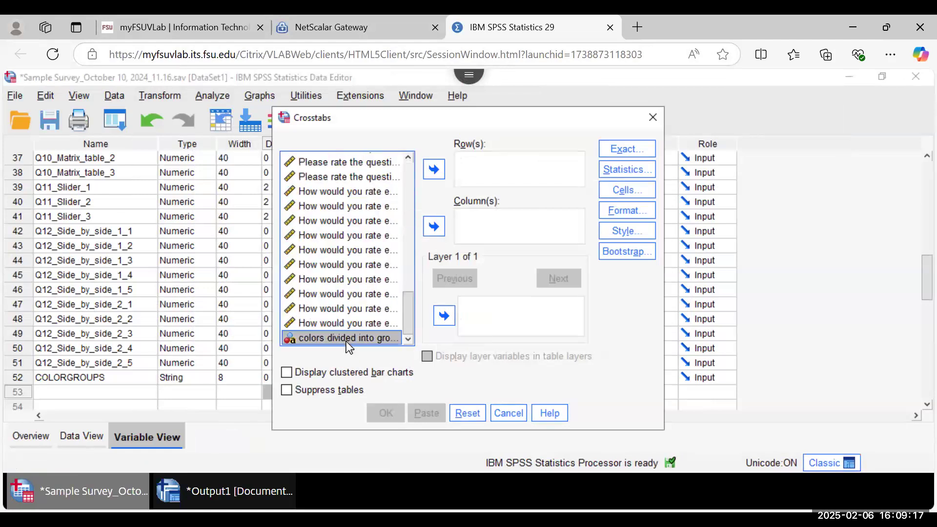
{"action": "left_click", "coordinate": [436, 227]}
{"action": "left_click_drag", "start_coordinate": [408, 306], "coordinate": [411, 200]}
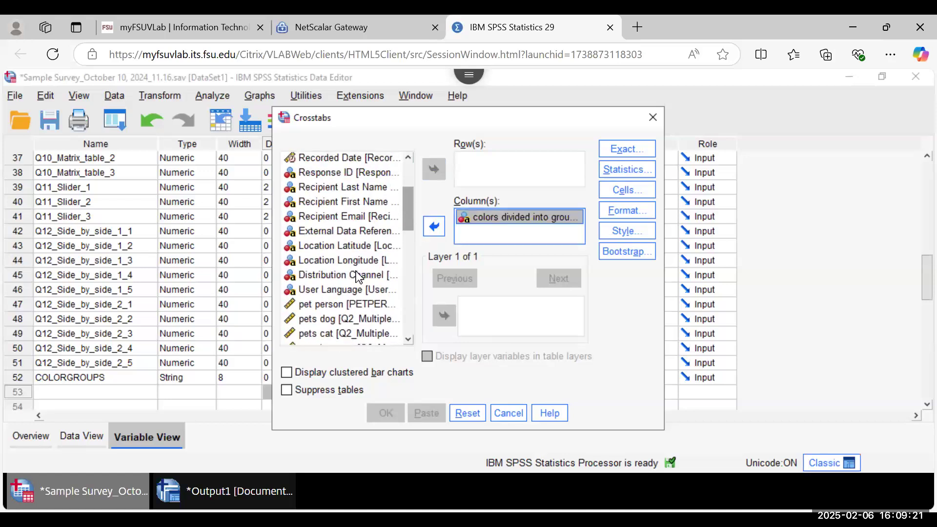
{"action": "left_click", "coordinate": [355, 307]}
{"action": "left_click", "coordinate": [429, 169]}
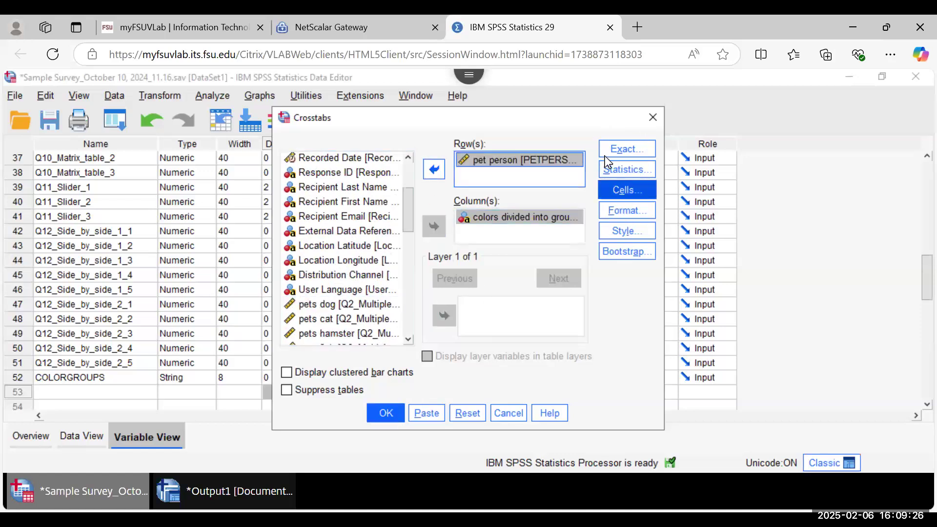
{"action": "left_click", "coordinate": [380, 417]}
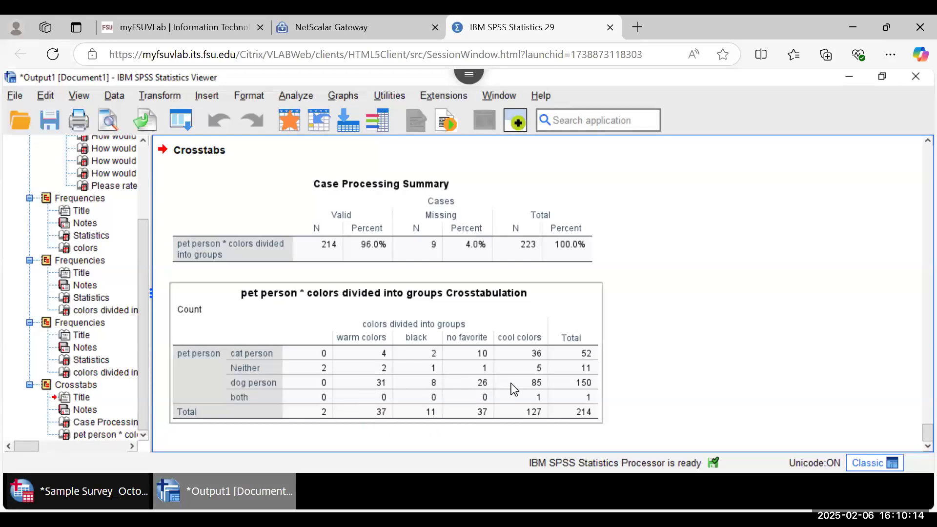
Step: Close the Output Viewer and discard its contents without saving
{"action": "left_click", "coordinate": [254, 224]}
{"action": "left_click", "coordinate": [157, 178]}
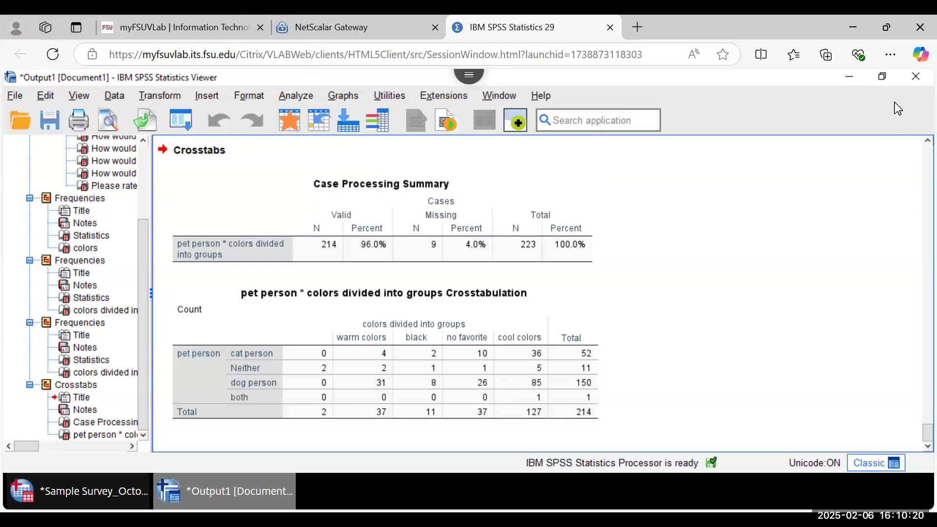
{"action": "left_click", "coordinate": [916, 78]}
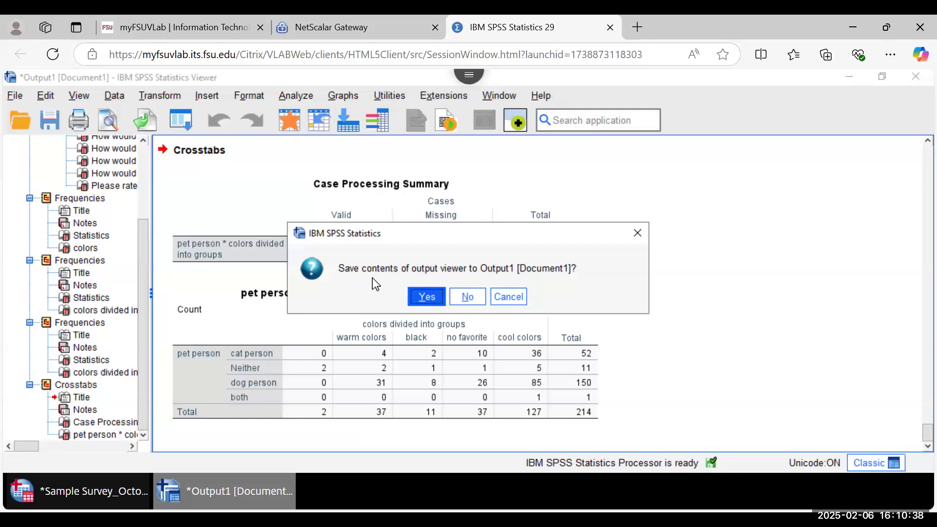
{"action": "left_click", "coordinate": [464, 300]}
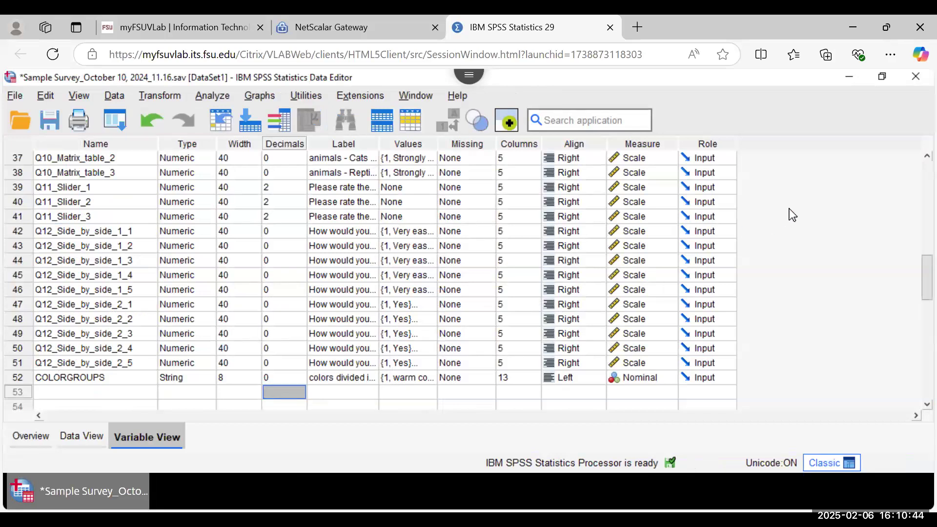
Step: Back out of the first exit prompt and browse the File menu
{"action": "left_click", "coordinate": [916, 78]}
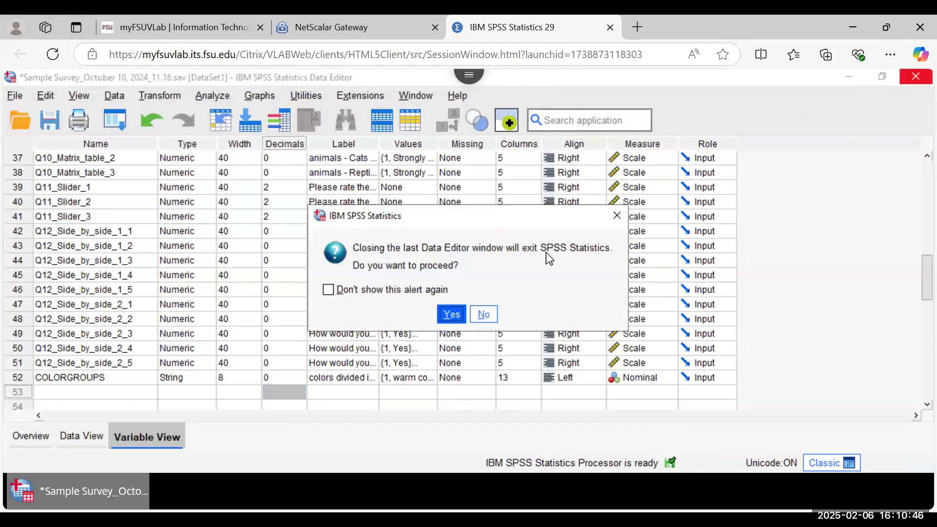
{"action": "left_click", "coordinate": [483, 316]}
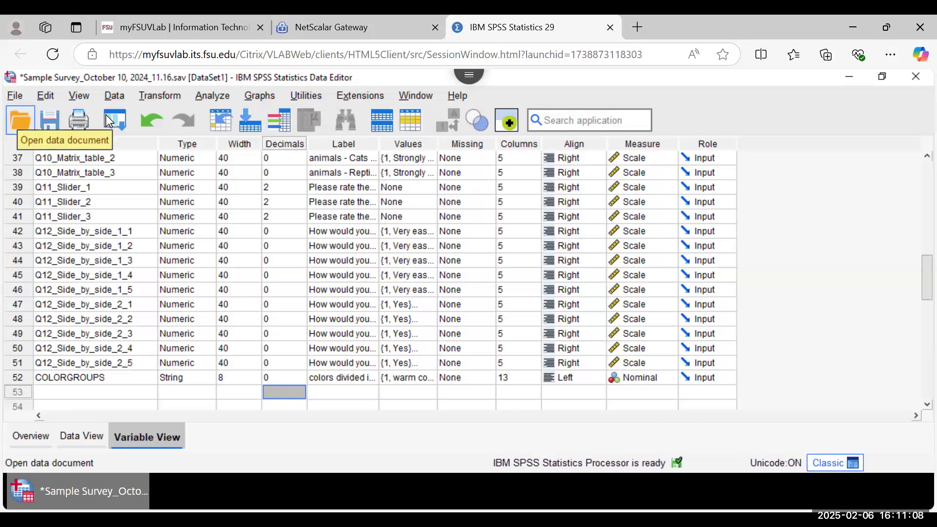
{"action": "left_click", "coordinate": [15, 97]}
{"action": "mouse_move", "coordinate": [8, 103]}
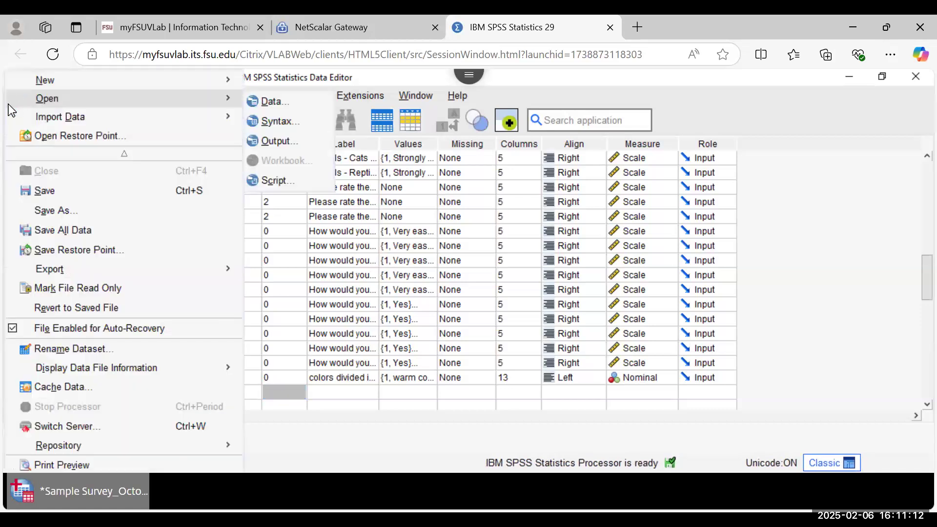
{"action": "scroll", "coordinate": [92, 248], "scroll_direction": "down", "scroll_amount": 1}
{"action": "scroll", "coordinate": [93, 248], "scroll_direction": "down", "scroll_amount": 4}
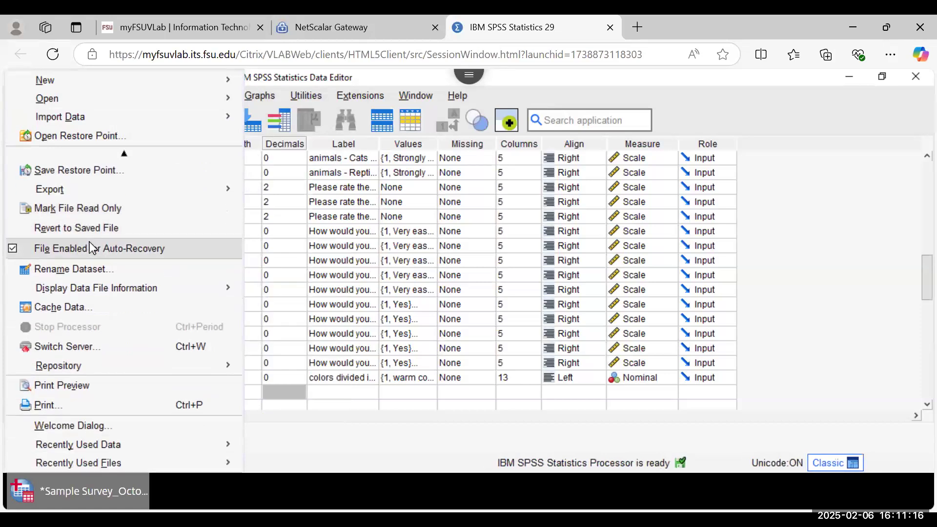
{"action": "scroll", "coordinate": [92, 248], "scroll_direction": "up", "scroll_amount": 4}
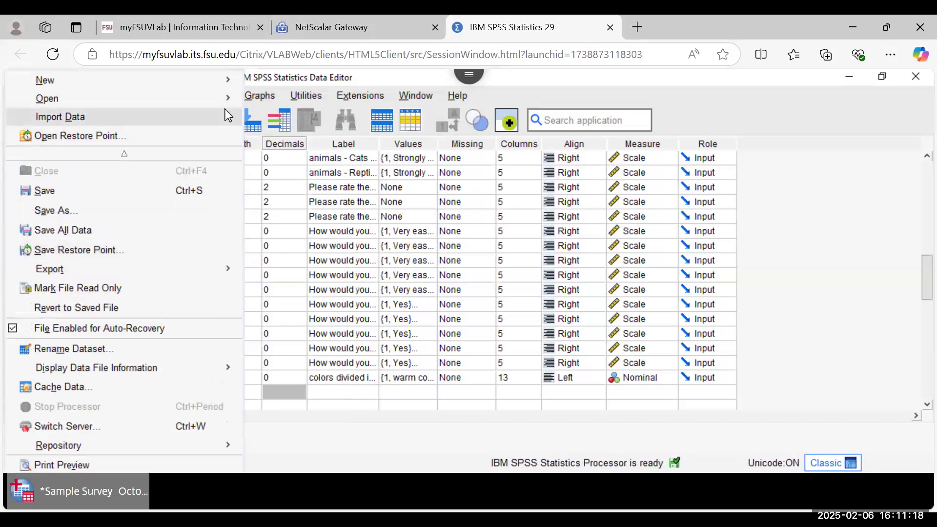
{"action": "mouse_move", "coordinate": [222, 99]}
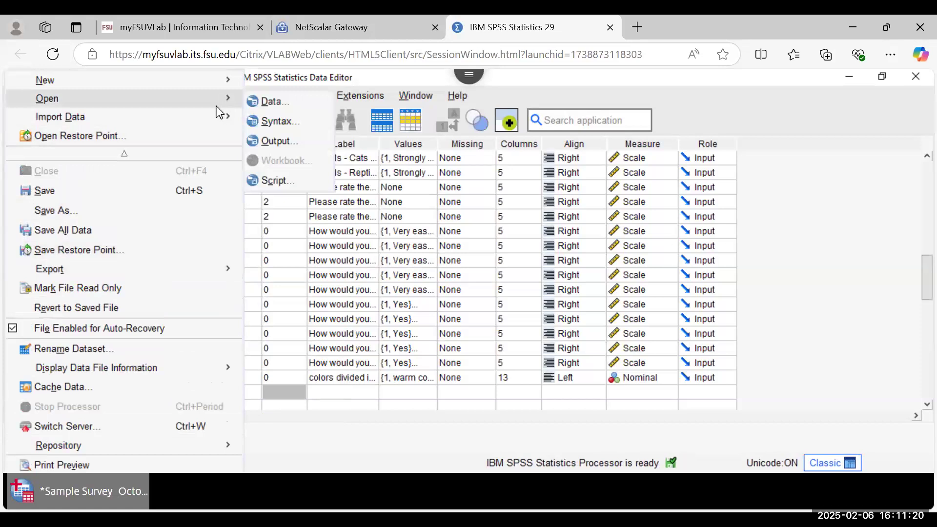
{"action": "mouse_move", "coordinate": [212, 119]}
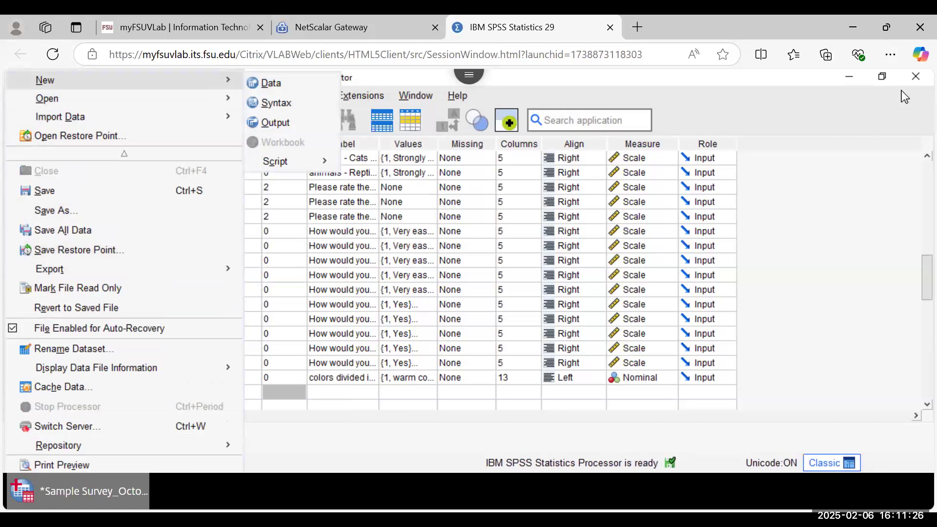
Step: Exit SPSS, confirming the exit and not saving DataSet1 changes
{"action": "left_click", "coordinate": [915, 77]}
{"action": "left_click", "coordinate": [916, 77]}
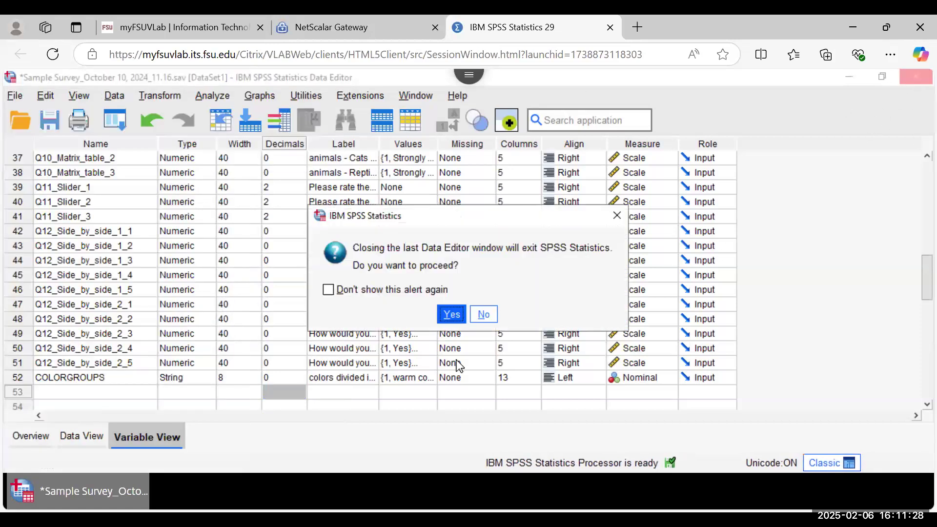
{"action": "left_click", "coordinate": [445, 314]}
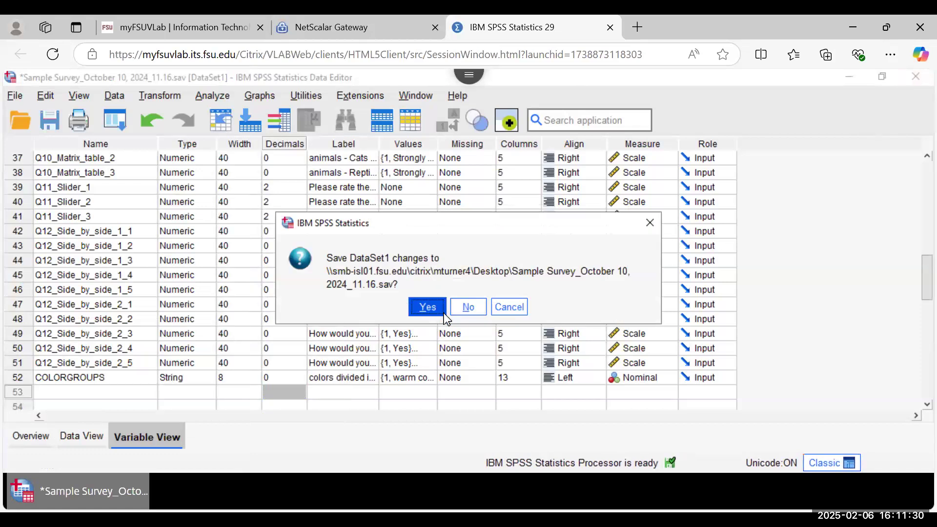
{"action": "left_click", "coordinate": [467, 311]}
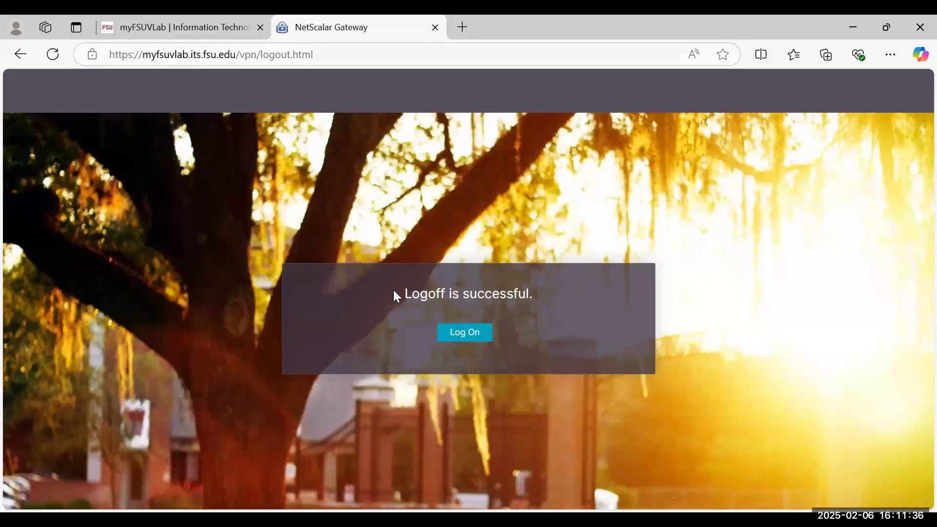
Step: Sign back in to myFSUVLab with the FSUID and account password
{"action": "left_click", "coordinate": [155, 27]}
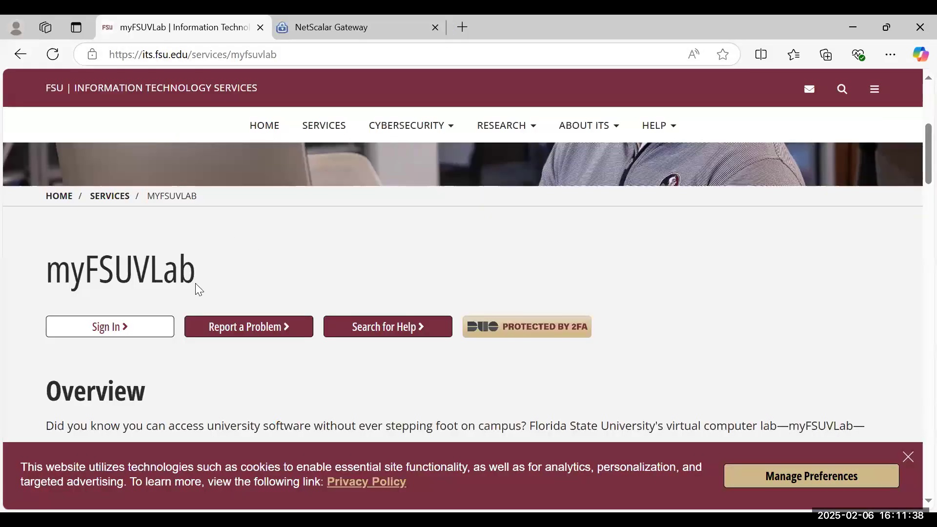
{"action": "left_click", "coordinate": [127, 328]}
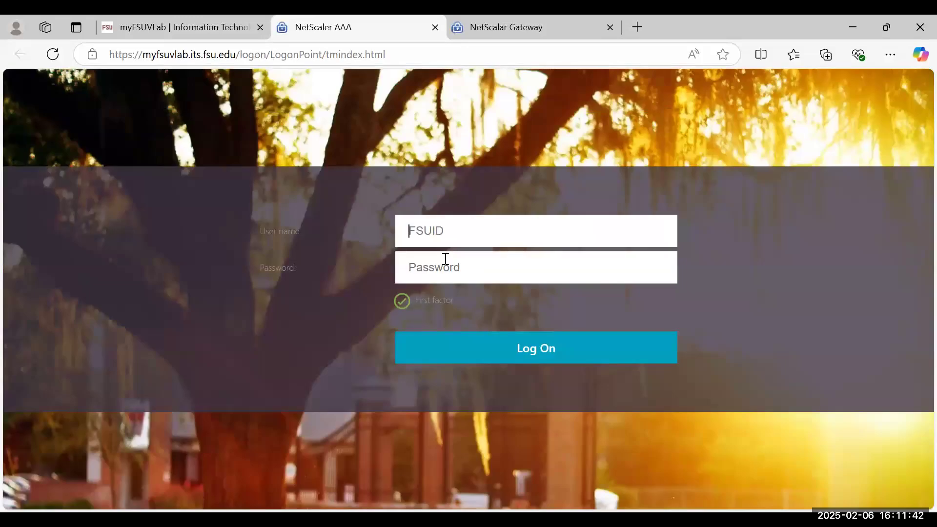
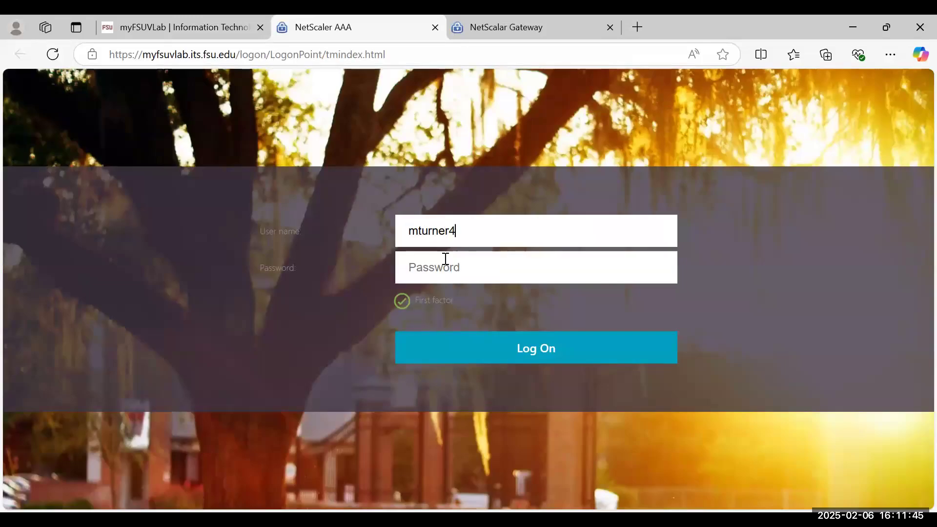
{"action": "key", "text": "Tab"}
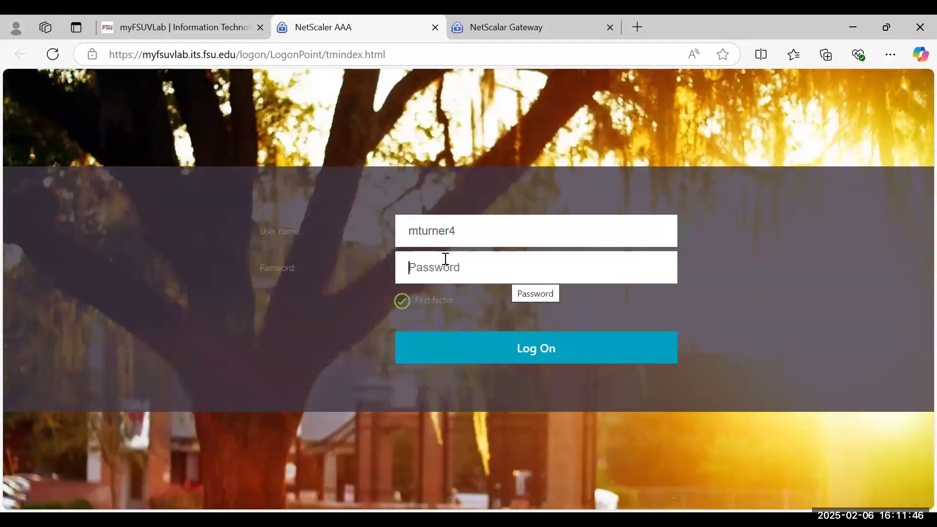
{"action": "type", "text": "•••••••••"}
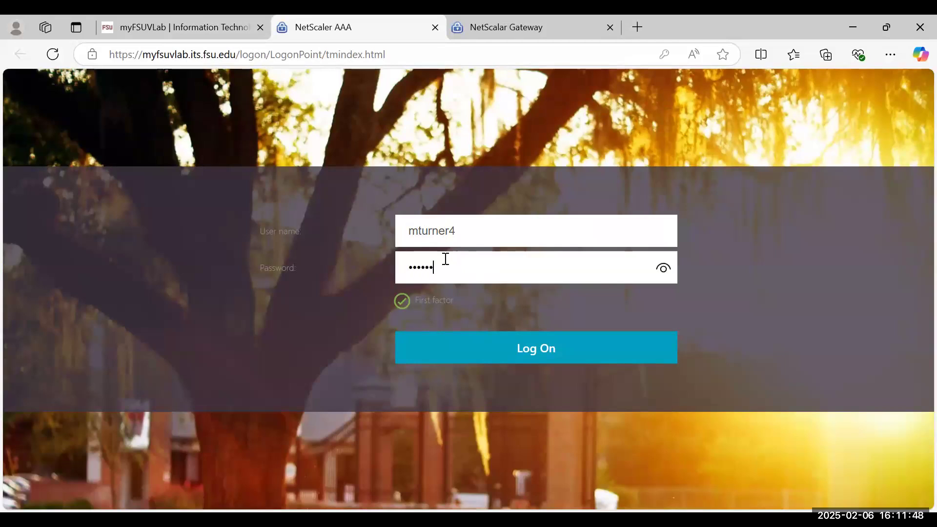
{"action": "key", "text": "Return"}
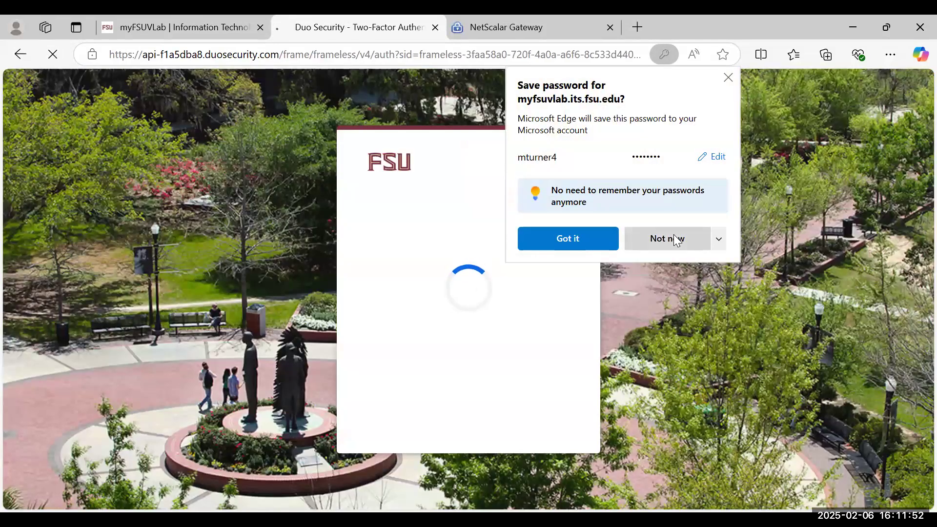
Step: Decline the browser's save-password offer and relaunch IBM SPSS Statistics 29 from Favorites
{"action": "left_click", "coordinate": [676, 240]}
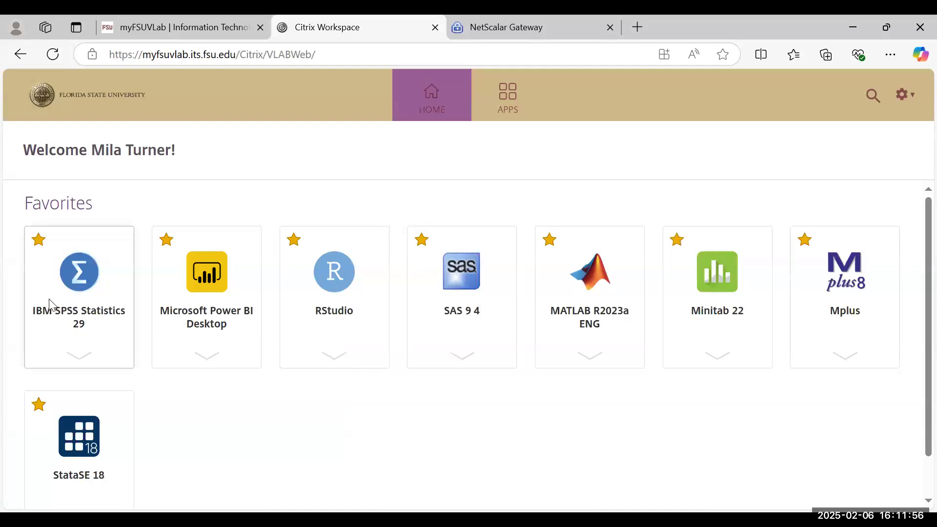
{"action": "left_click", "coordinate": [80, 356]}
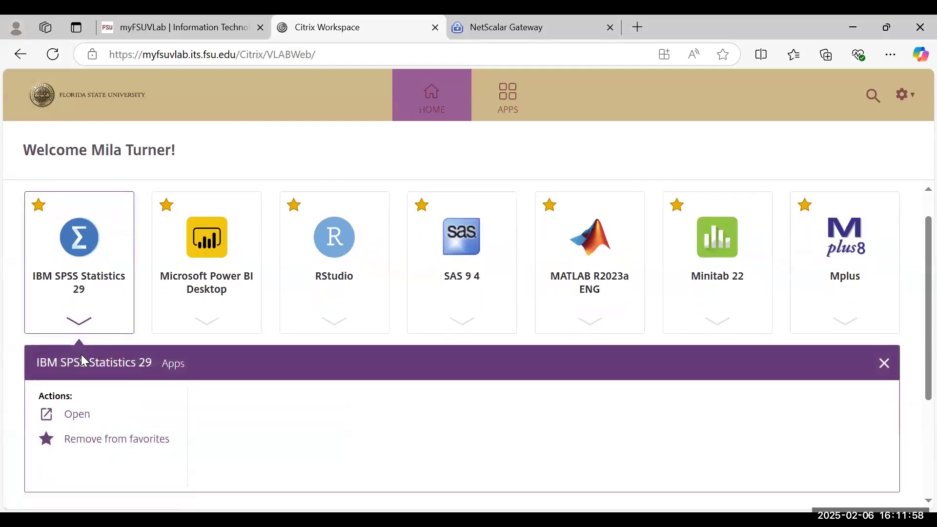
{"action": "left_click", "coordinate": [83, 415]}
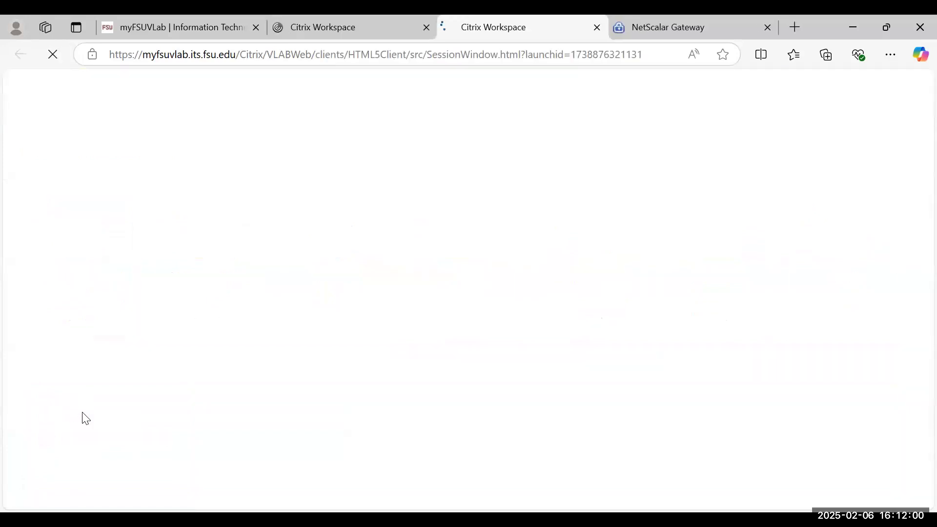
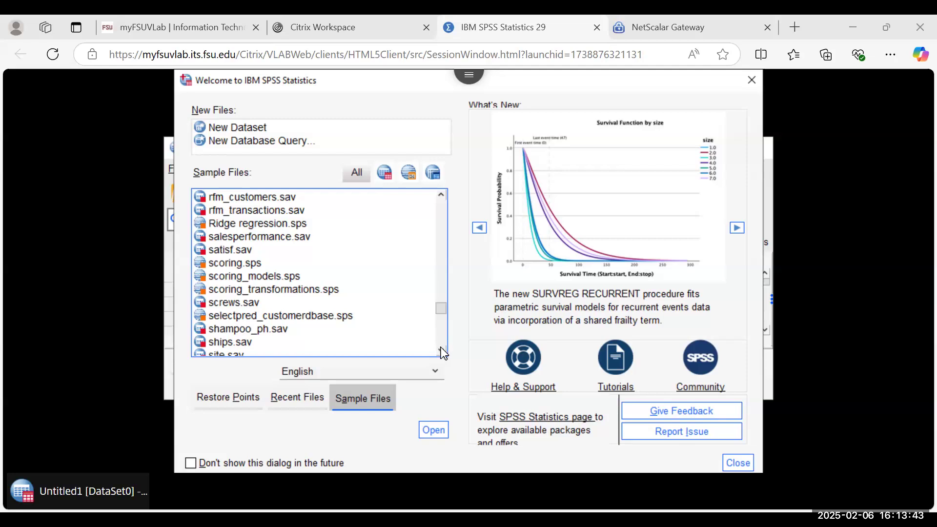
Step: Find survey_sample.sav in the Sample Files list and open it in the Data Editor
{"action": "scroll", "coordinate": [444, 353], "scroll_direction": "down", "scroll_amount": 6}
{"action": "scroll", "coordinate": [444, 353], "scroll_direction": "down", "scroll_amount": 4}
{"action": "scroll", "coordinate": [444, 354], "scroll_direction": "down", "scroll_amount": 3}
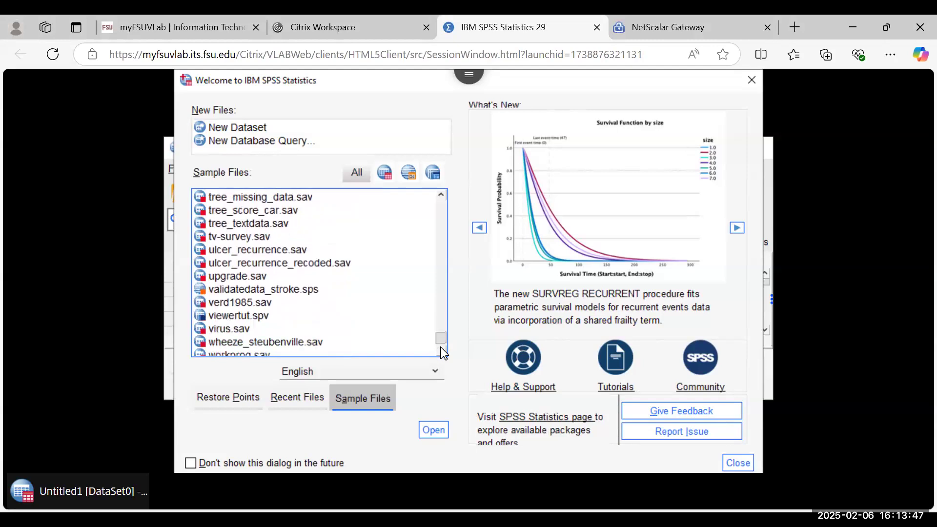
{"action": "left_click_drag", "start_coordinate": [442, 344], "coordinate": [450, 200]}
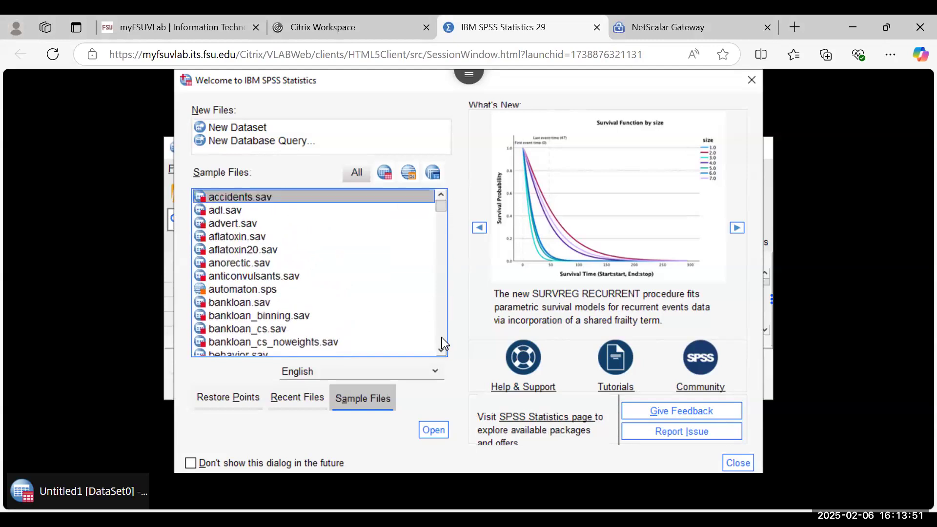
{"action": "left_click", "coordinate": [444, 351]}
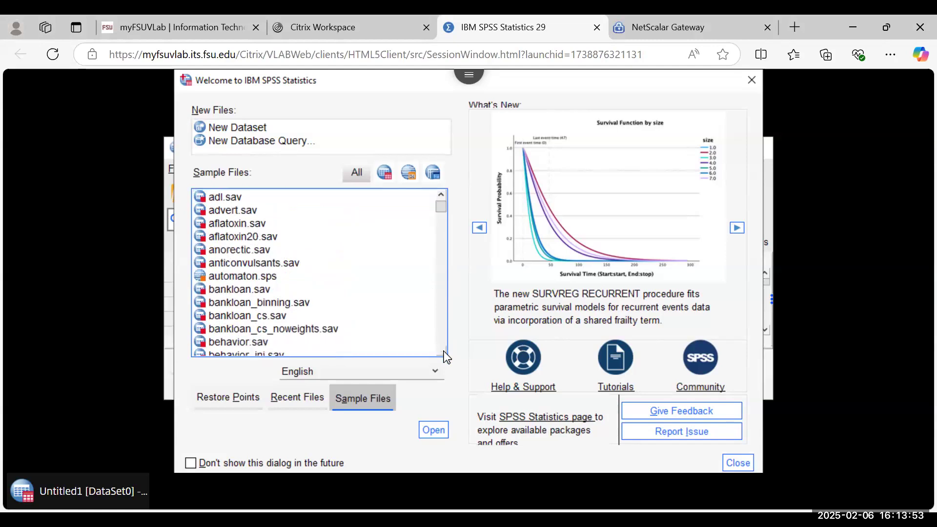
{"action": "left_click", "coordinate": [444, 351]}
{"action": "left_click", "coordinate": [444, 351]}
{"action": "mouse_move", "coordinate": [444, 351]}
{"action": "left_mouse_down"}
{"action": "mouse_move", "coordinate": [447, 358]}
{"action": "mouse_move", "coordinate": [444, 350]}
{"action": "left_mouse_up"}
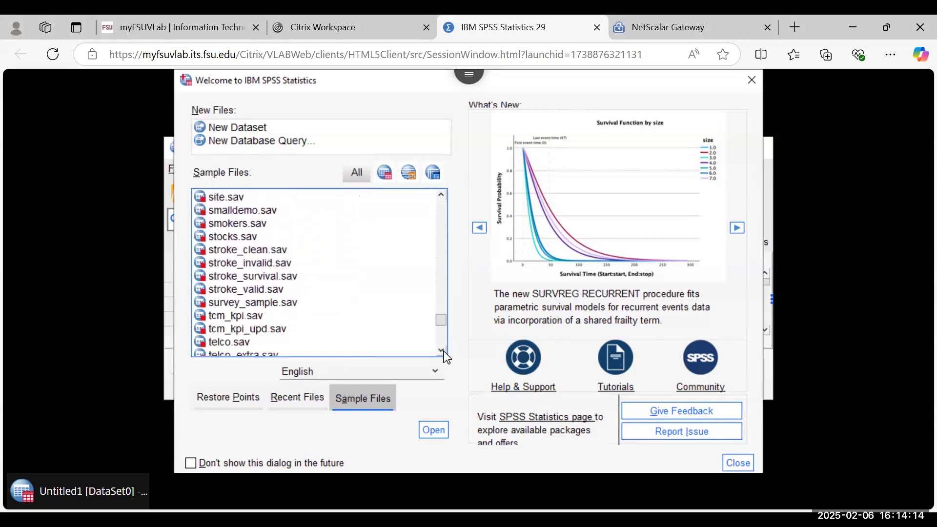
{"action": "left_click", "coordinate": [279, 306]}
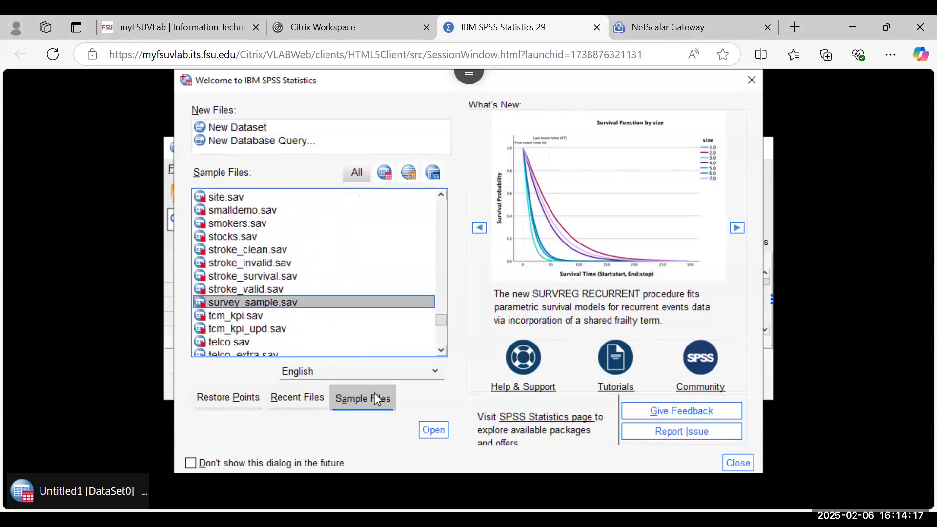
{"action": "left_click", "coordinate": [430, 431]}
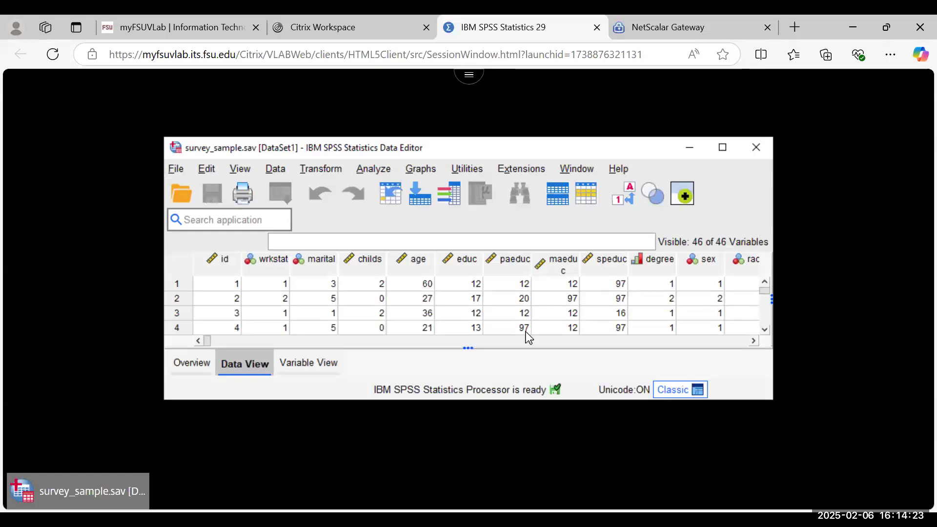
Step: Maximize the Data Editor in Variable View with the Name and Label columns widened
{"action": "left_click", "coordinate": [721, 148]}
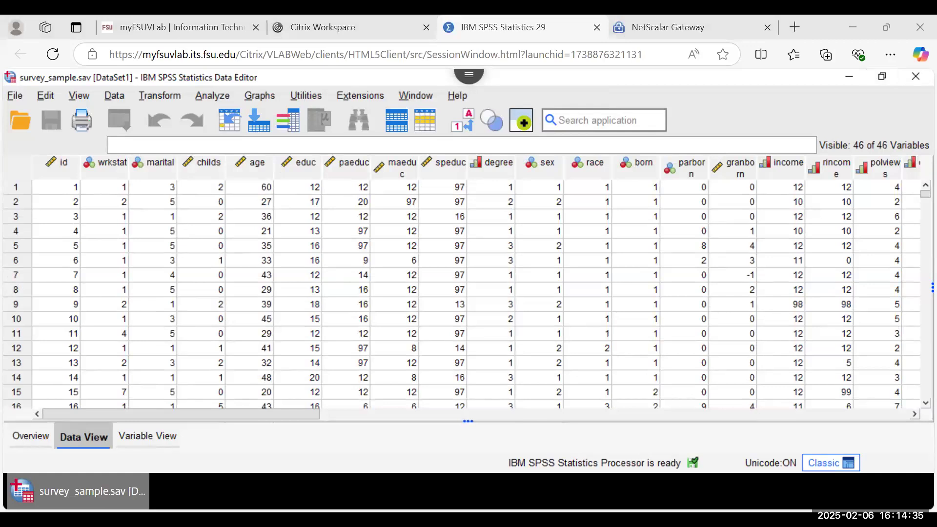
{"action": "left_click", "coordinate": [157, 435]}
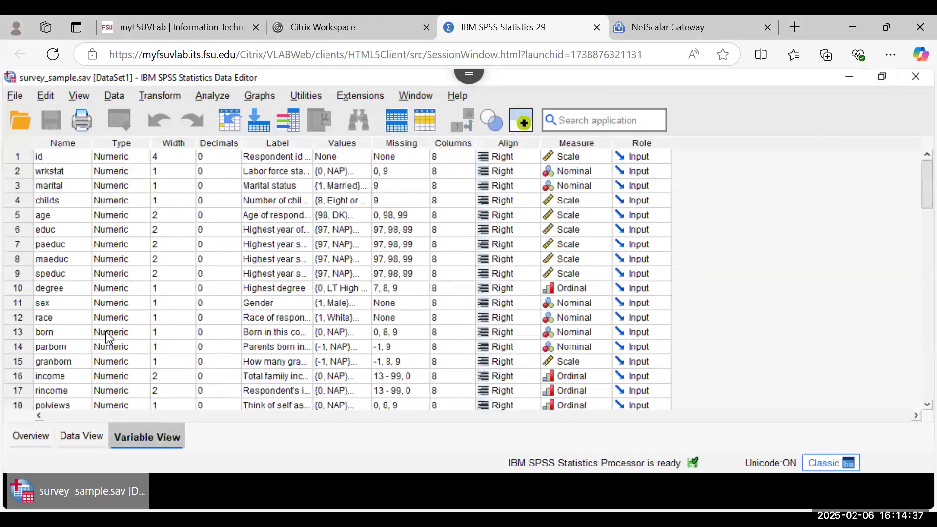
{"action": "left_click_drag", "start_coordinate": [92, 143], "coordinate": [126, 142]}
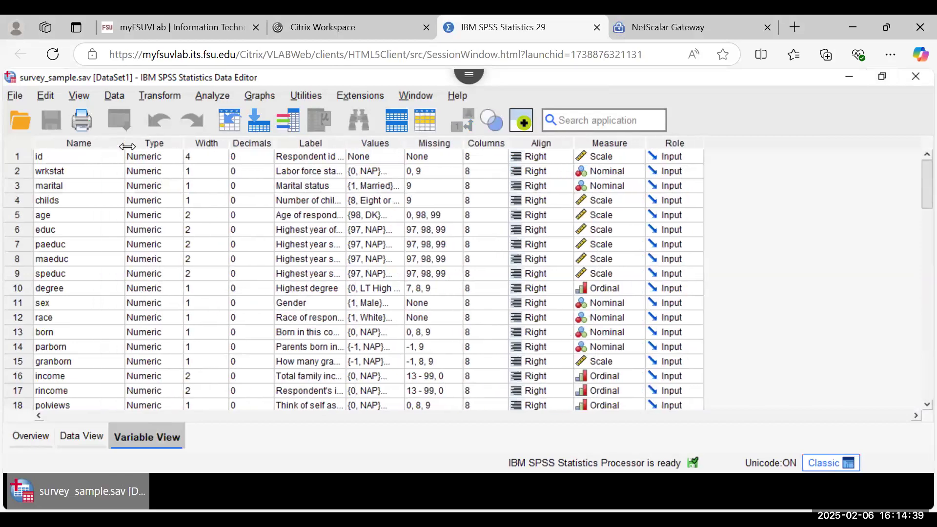
{"action": "left_click_drag", "start_coordinate": [347, 143], "coordinate": [484, 155]}
Step: Review the value labels defined for income, then close them without changes
{"action": "left_click", "coordinate": [305, 228]}
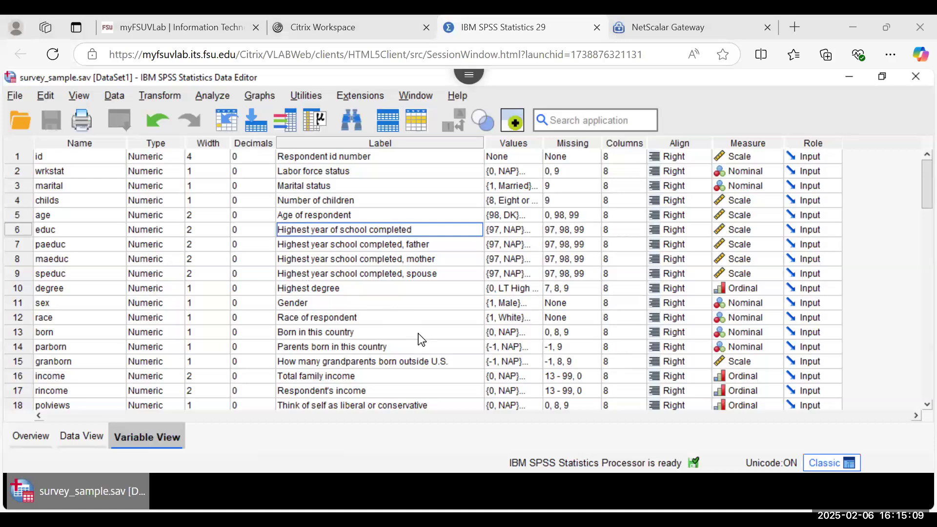
{"action": "left_click", "coordinate": [531, 380]}
{"action": "left_click", "coordinate": [532, 377]}
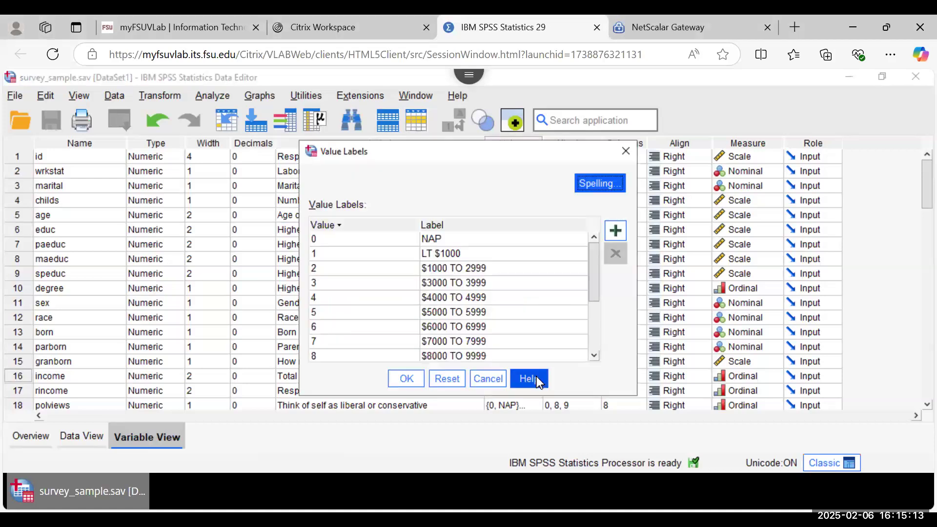
{"action": "mouse_move", "coordinate": [597, 285]}
{"action": "left_mouse_down"}
{"action": "mouse_move", "coordinate": [593, 349]}
{"action": "mouse_move", "coordinate": [601, 273]}
{"action": "left_mouse_up"}
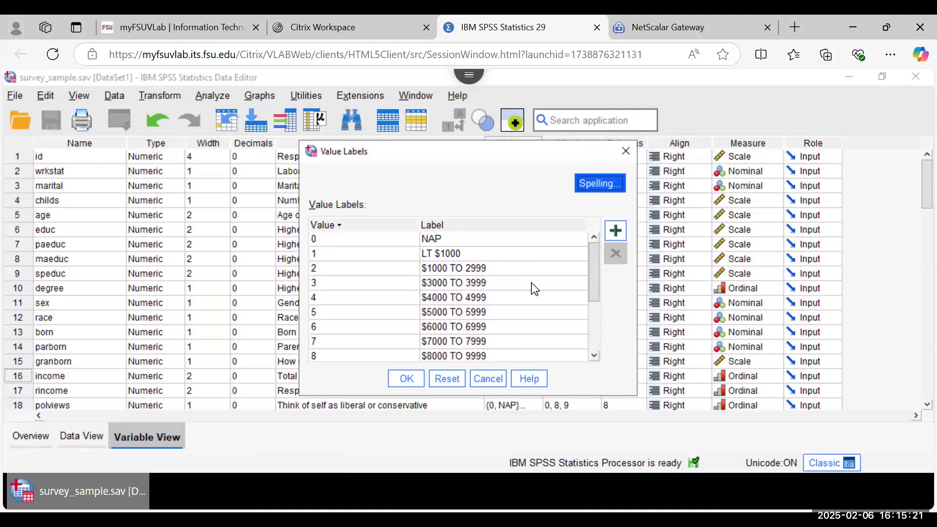
{"action": "left_click_drag", "start_coordinate": [593, 288], "coordinate": [590, 353]}
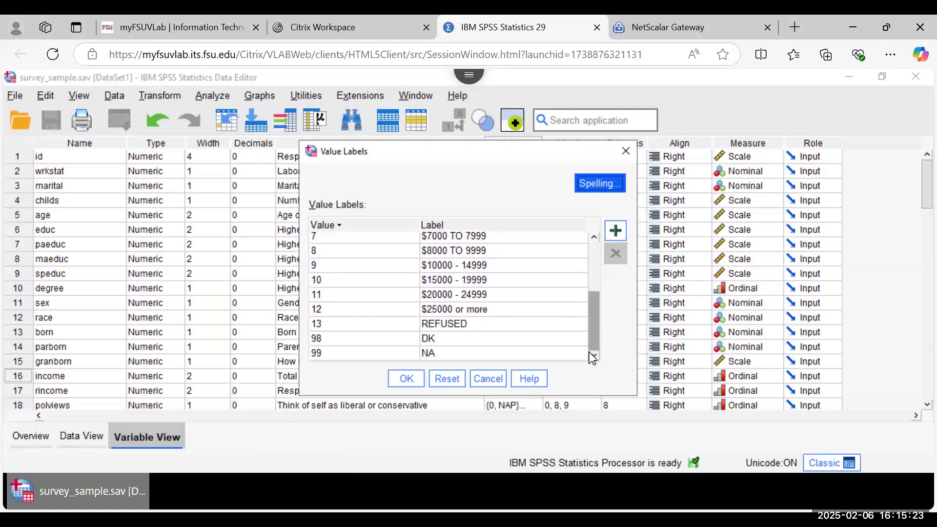
{"action": "left_click", "coordinate": [482, 376]}
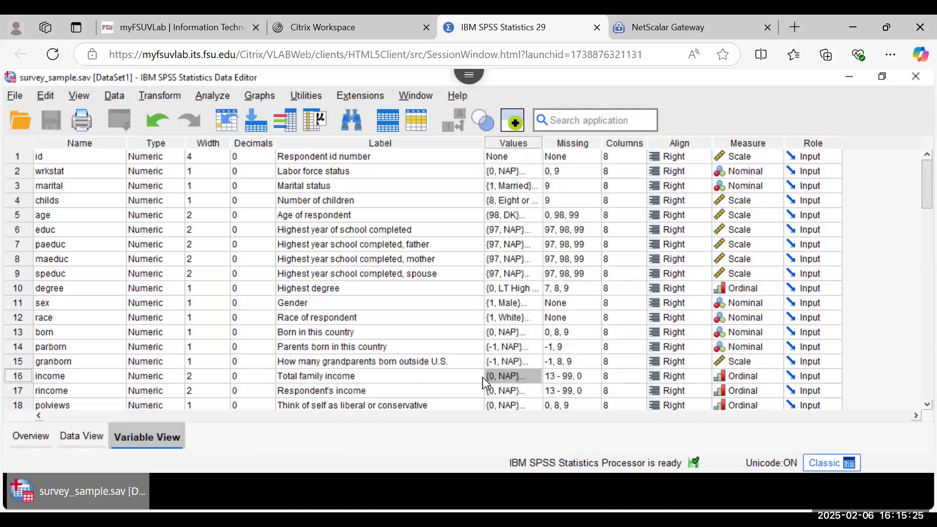
Step: Start Recode into Different Variables with income as the variable to recode
{"action": "left_click", "coordinate": [159, 96]}
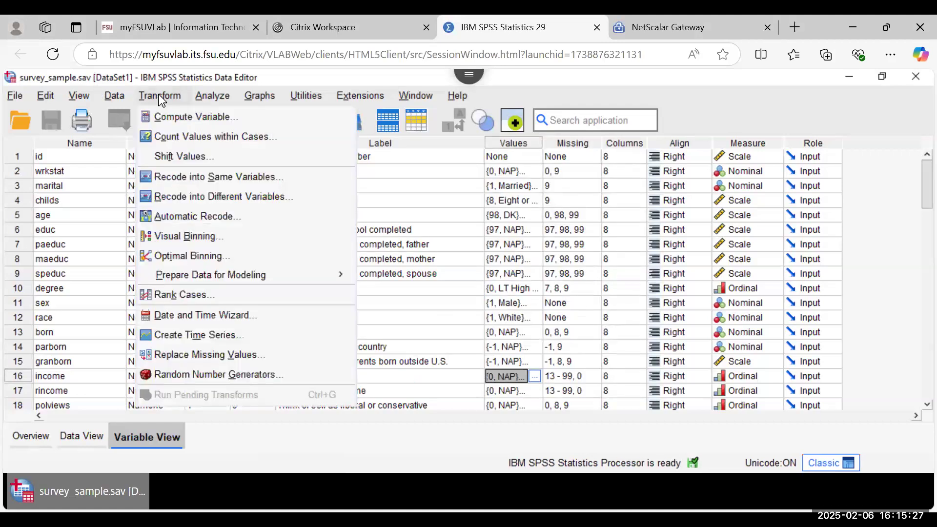
{"action": "left_click", "coordinate": [189, 197]}
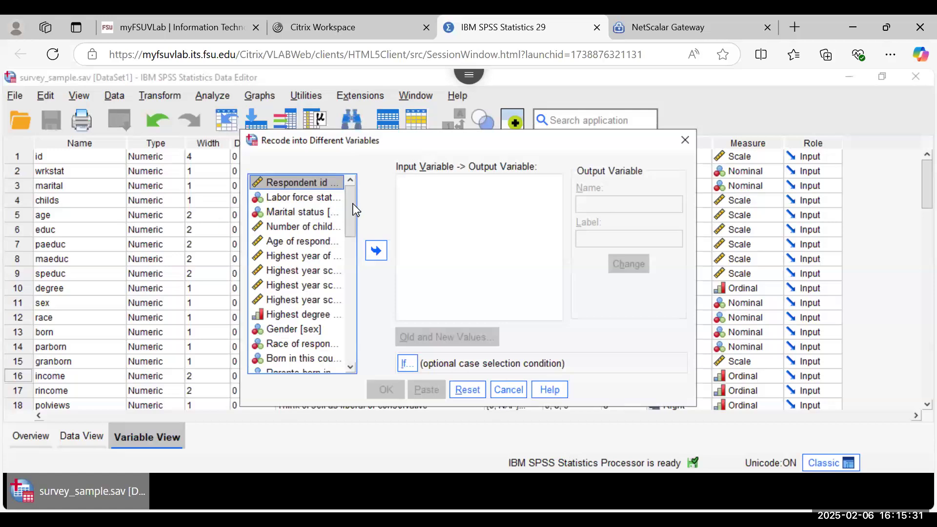
{"action": "left_click_drag", "start_coordinate": [353, 203], "coordinate": [356, 241]}
{"action": "left_click", "coordinate": [300, 272]}
{"action": "left_click", "coordinate": [376, 251]}
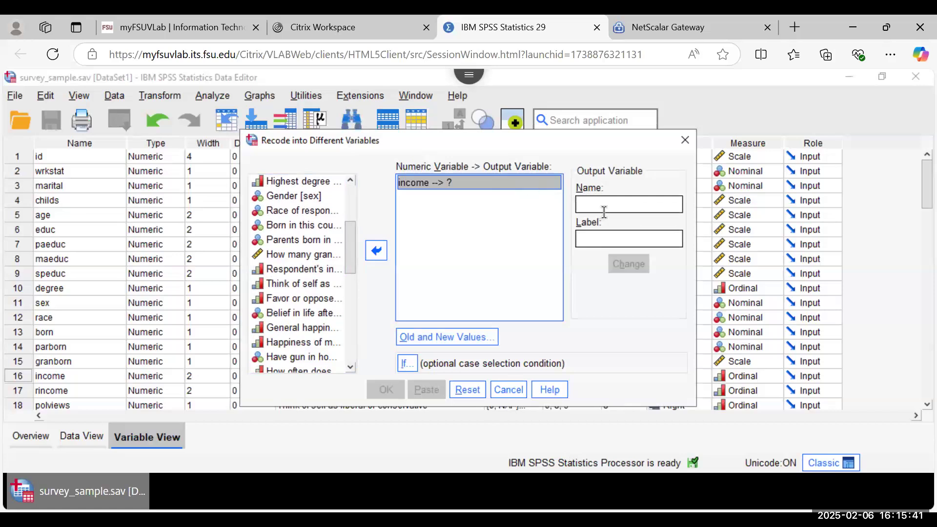
Step: Name the output INCOMEGROUPS, labelled 'family income grouped into larger categories', and apply it
{"action": "left_click", "coordinate": [601, 205]}
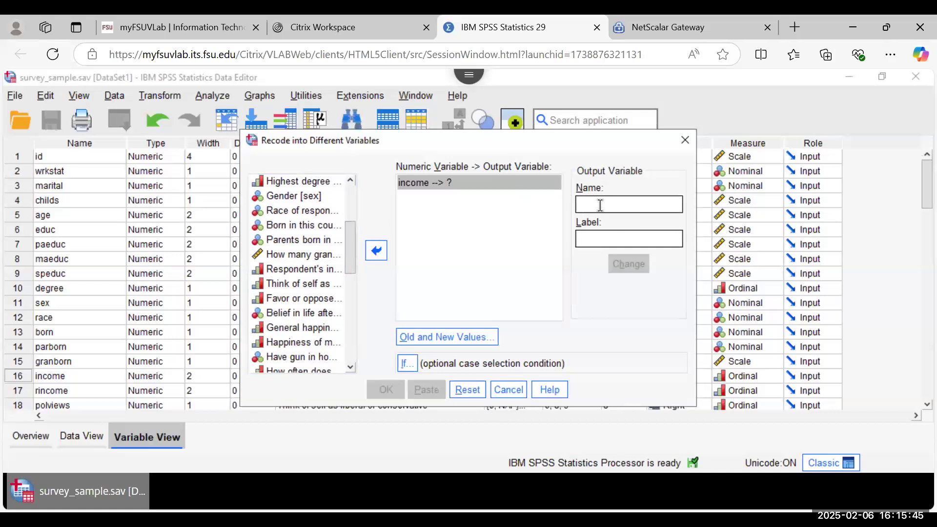
{"action": "type", "text": "INCOME"}
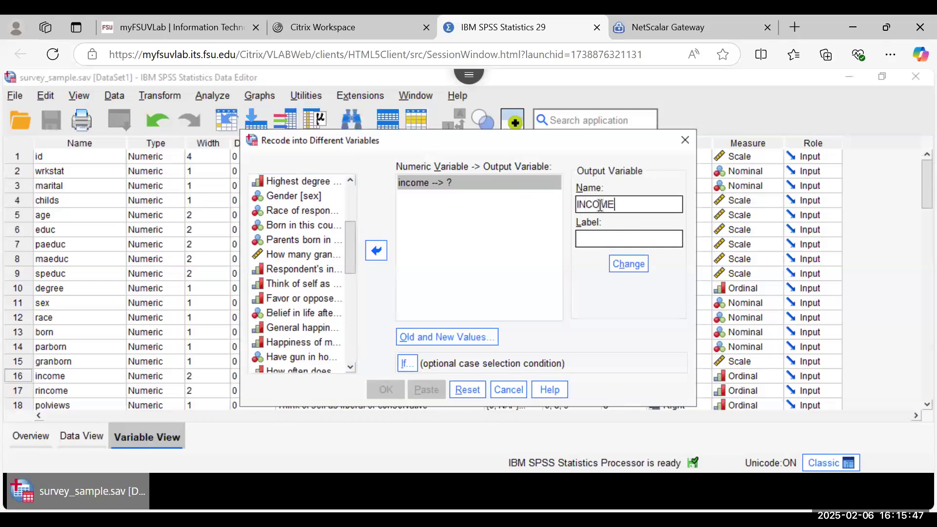
{"action": "type", "text": "GROUPS"}
{"action": "left_click", "coordinate": [600, 236]}
{"action": "type", "text": "i"}
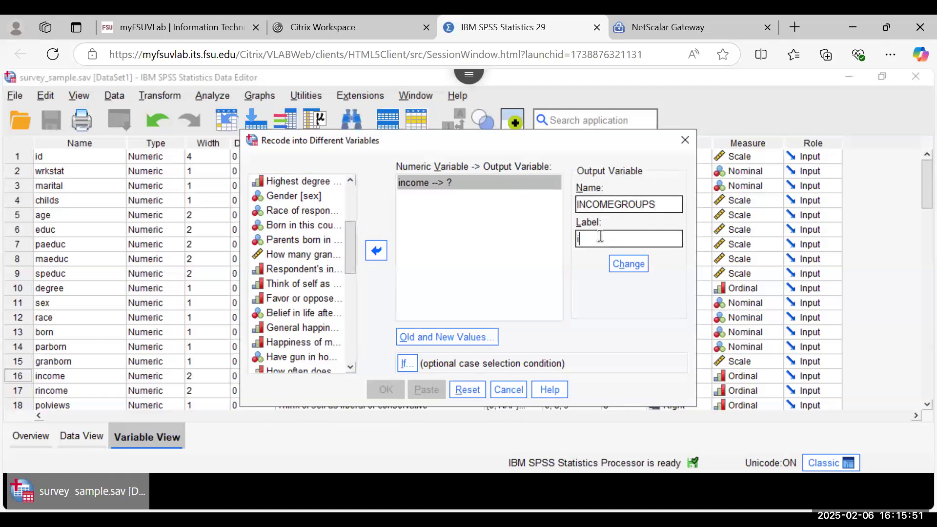
{"action": "type", "text": "family income grouped in"}
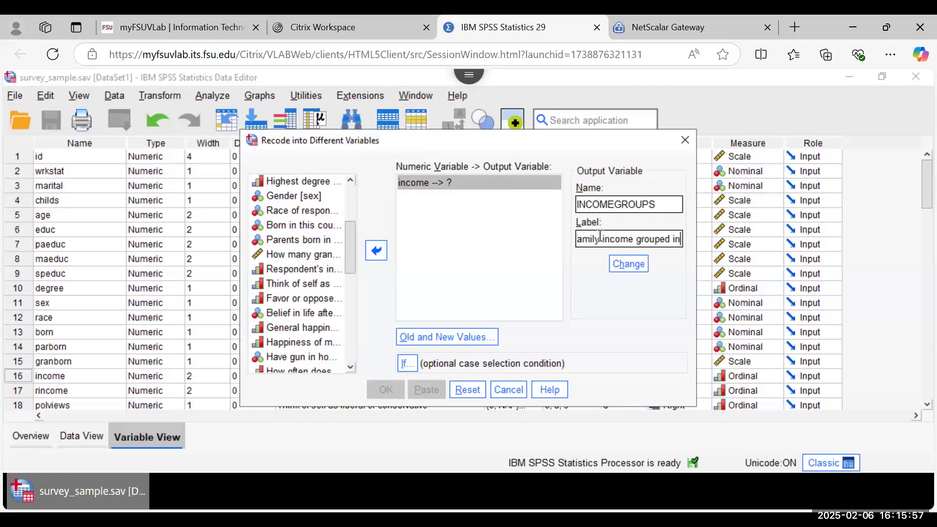
{"action": "type", "text": "to larger cate"}
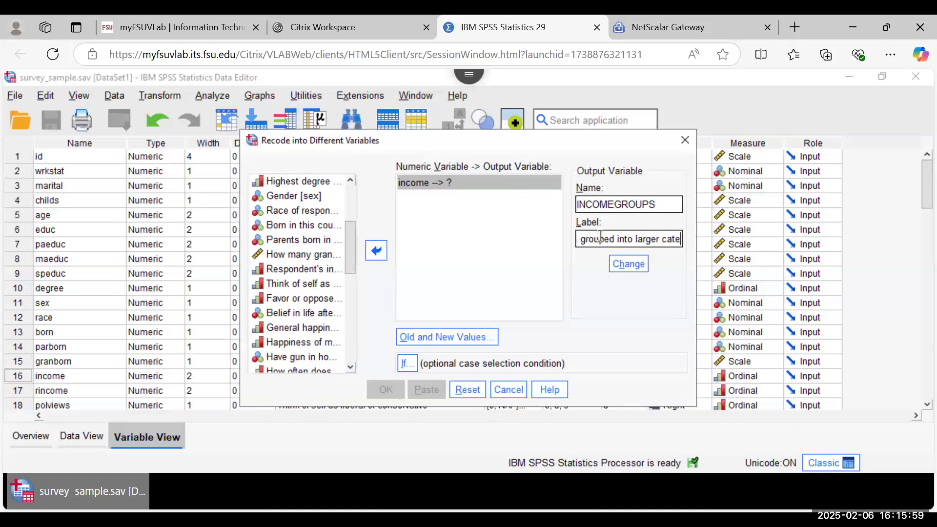
{"action": "type", "text": "gories"}
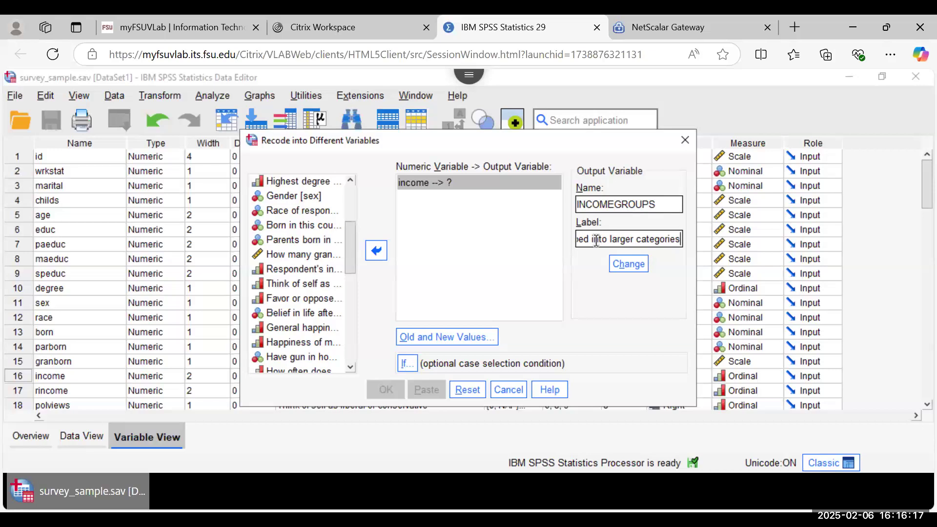
{"action": "left_click", "coordinate": [461, 337]}
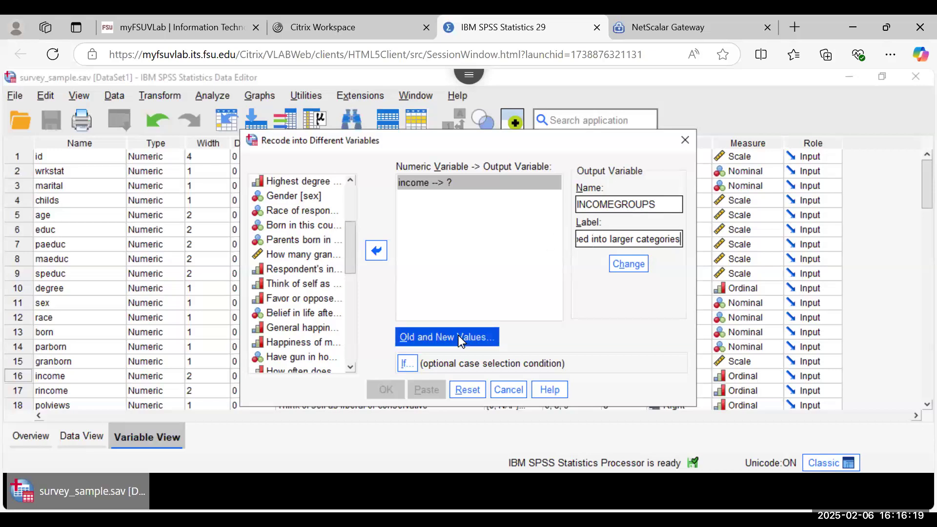
{"action": "left_click", "coordinate": [628, 263]}
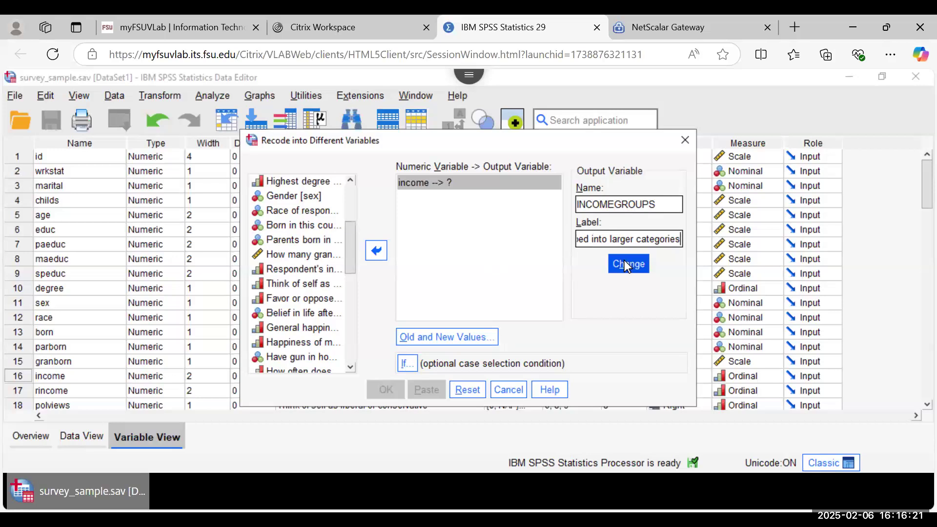
{"action": "left_click", "coordinate": [442, 335]}
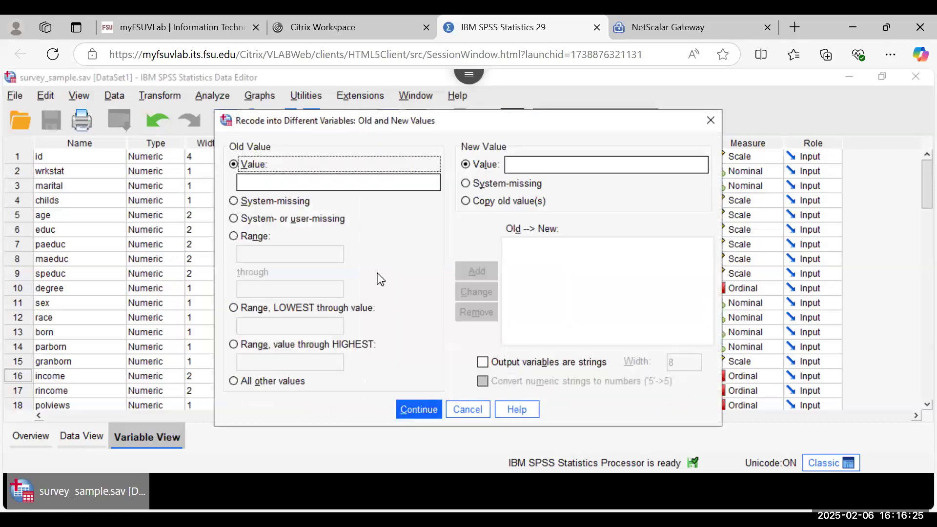
{"action": "left_click_drag", "start_coordinate": [487, 128], "coordinate": [295, 161]}
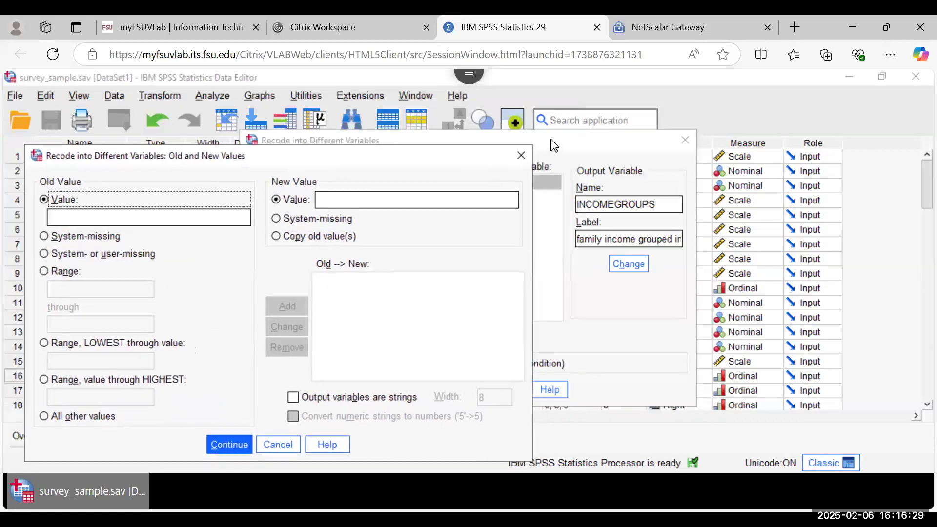
{"action": "left_click", "coordinate": [277, 447]}
{"action": "left_click_drag", "start_coordinate": [455, 147], "coordinate": [250, 106]}
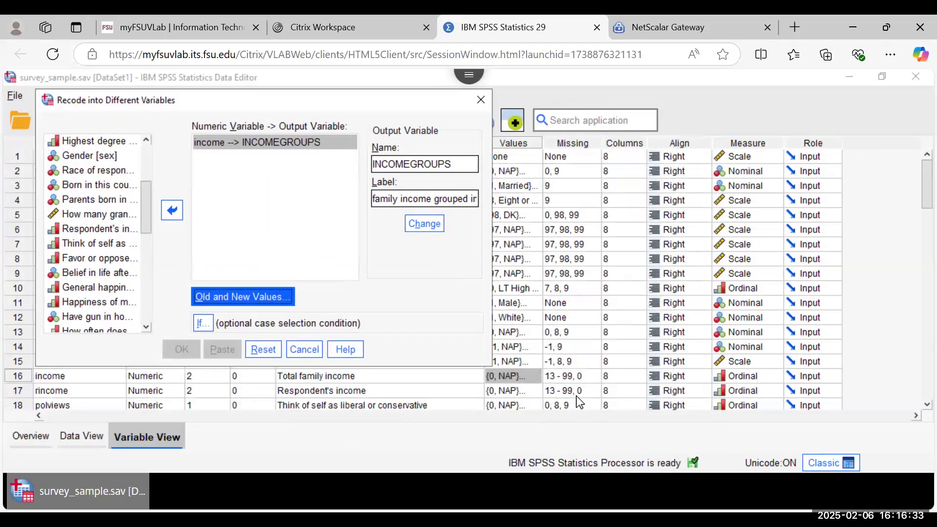
{"action": "left_click", "coordinate": [532, 375]}
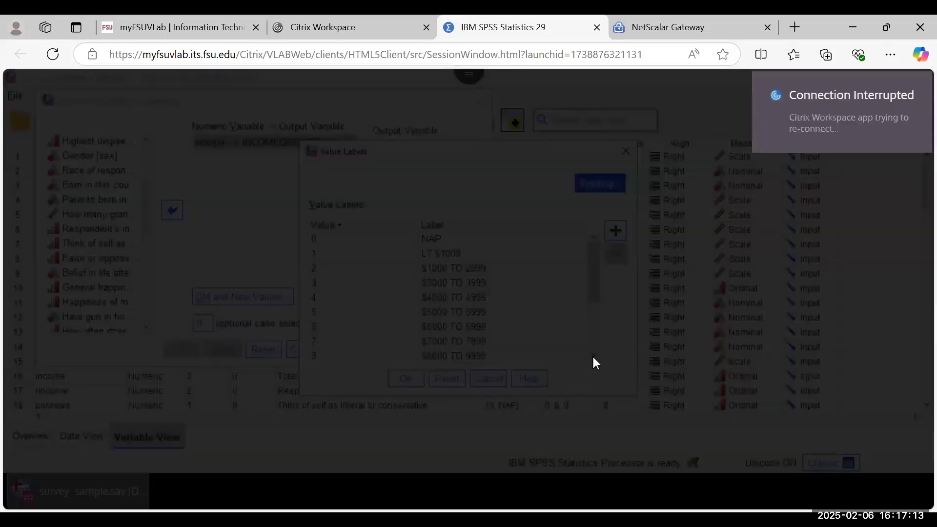
{"action": "left_click", "coordinate": [593, 356]}
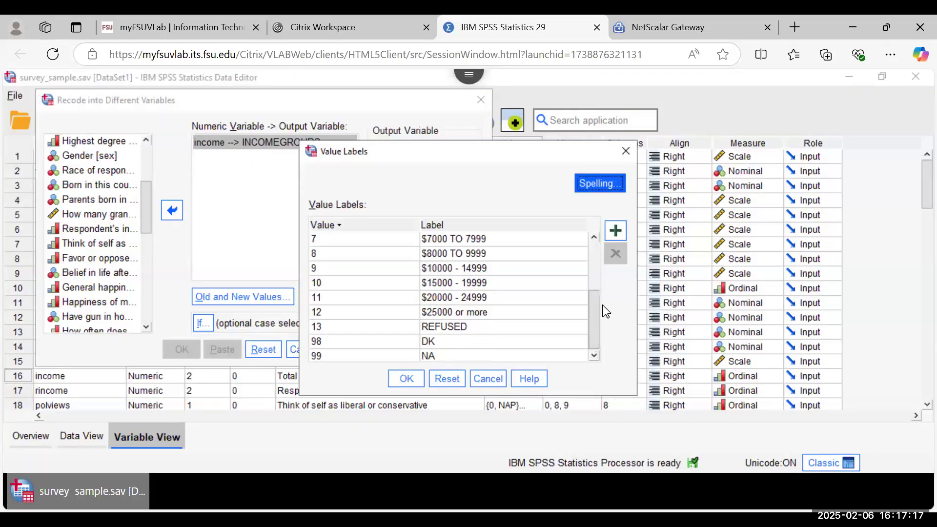
{"action": "left_click_drag", "start_coordinate": [596, 306], "coordinate": [583, 254]}
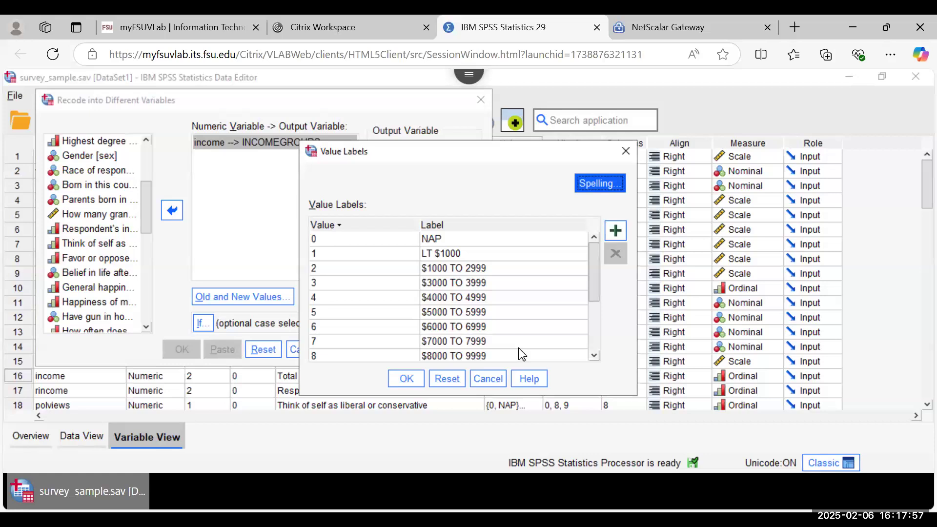
{"action": "left_click", "coordinate": [596, 355]}
{"action": "left_click", "coordinate": [596, 355]}
{"action": "left_click", "coordinate": [597, 355]}
{"action": "left_click", "coordinate": [596, 356]}
{"action": "left_click", "coordinate": [597, 355]}
{"action": "left_click", "coordinate": [597, 355]}
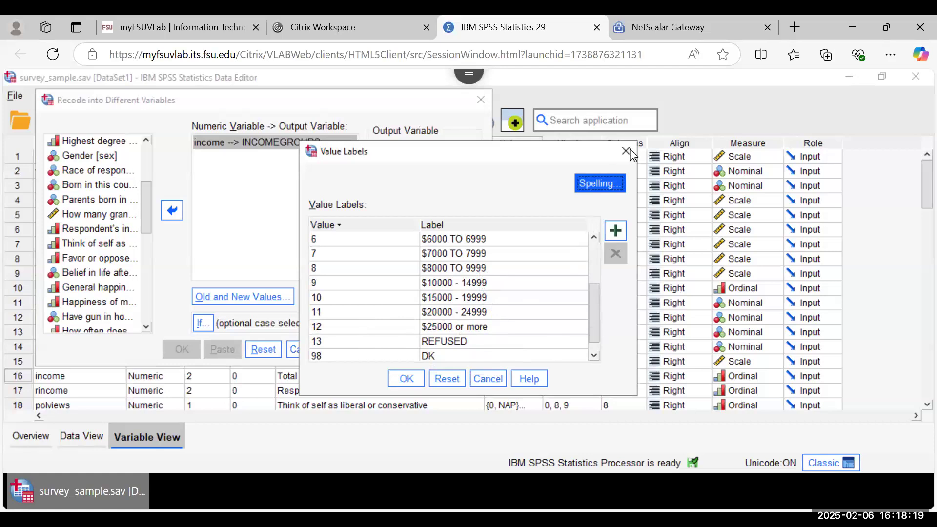
{"action": "left_click", "coordinate": [486, 379]}
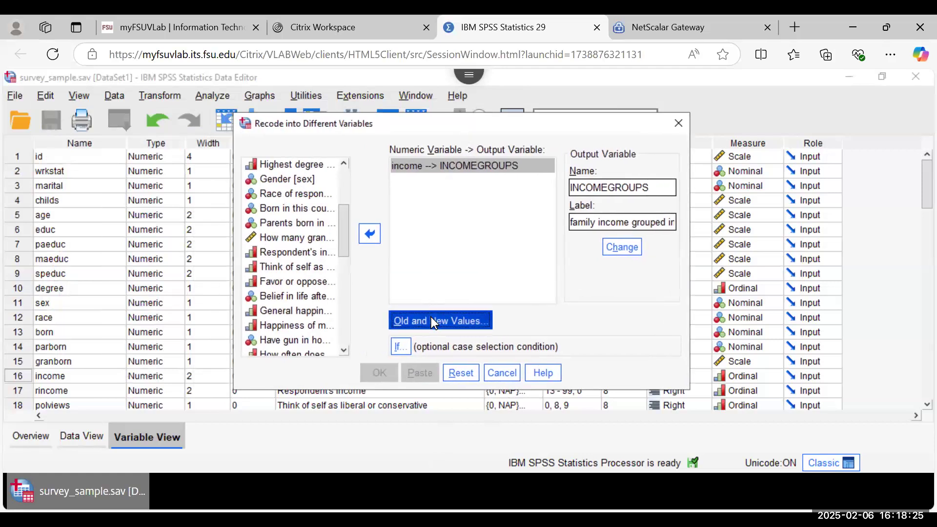
Step: Add a range rule mapping income 2 through 4 to new value 2
{"action": "left_click", "coordinate": [433, 322]}
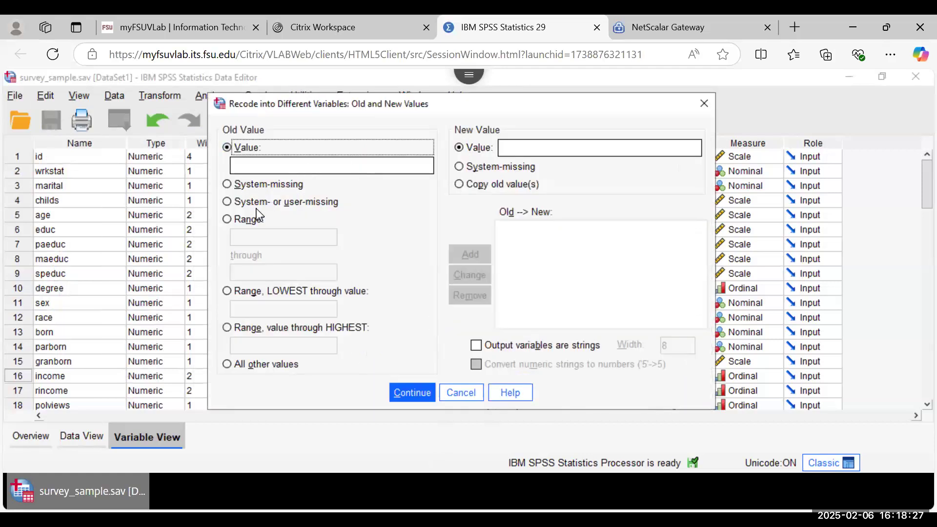
{"action": "left_click", "coordinate": [227, 219]}
{"action": "left_click", "coordinate": [248, 237]}
{"action": "type", "text": "2"}
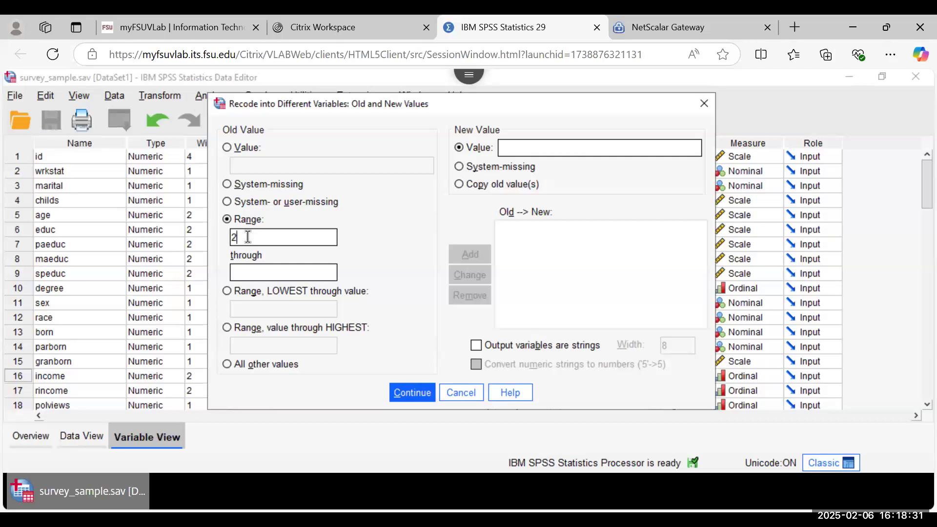
{"action": "left_click", "coordinate": [253, 270]}
{"action": "type", "text": "4"}
{"action": "left_click", "coordinate": [523, 155]}
{"action": "type", "text": "2"}
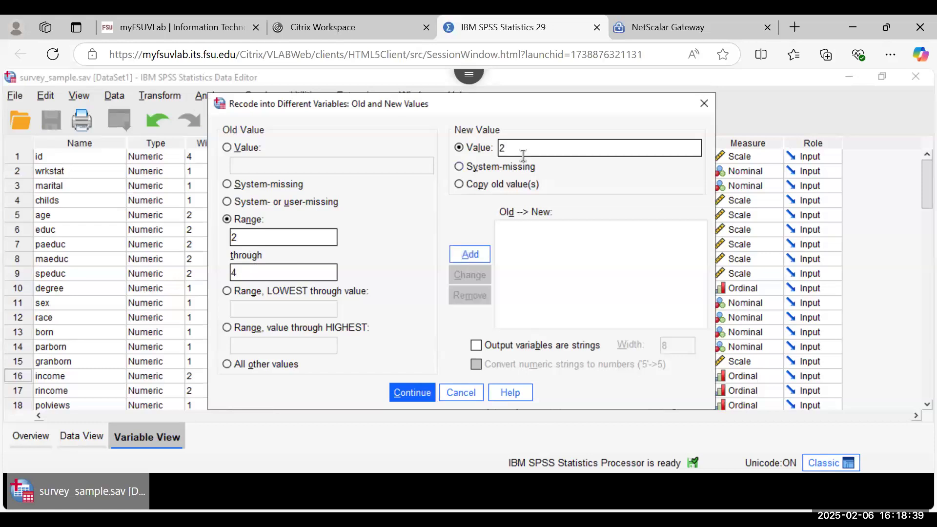
{"action": "left_click", "coordinate": [479, 253]}
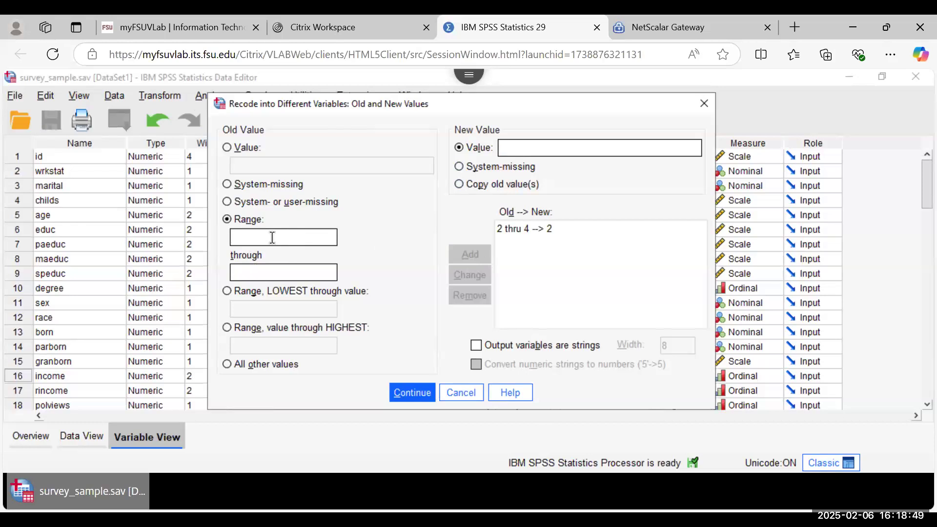
Step: Add a range rule mapping 5 through 8 to new value 3
{"action": "type", "text": "5"}
{"action": "left_click", "coordinate": [264, 274]}
{"action": "type", "text": "8"}
{"action": "left_click", "coordinate": [511, 149]}
{"action": "type", "text": "3"}
{"action": "left_click", "coordinate": [471, 254]}
Step: Add a range rule mapping 9 through 12 to 4 and confirm the mappings
{"action": "left_click", "coordinate": [252, 237]}
{"action": "type", "text": "9"}
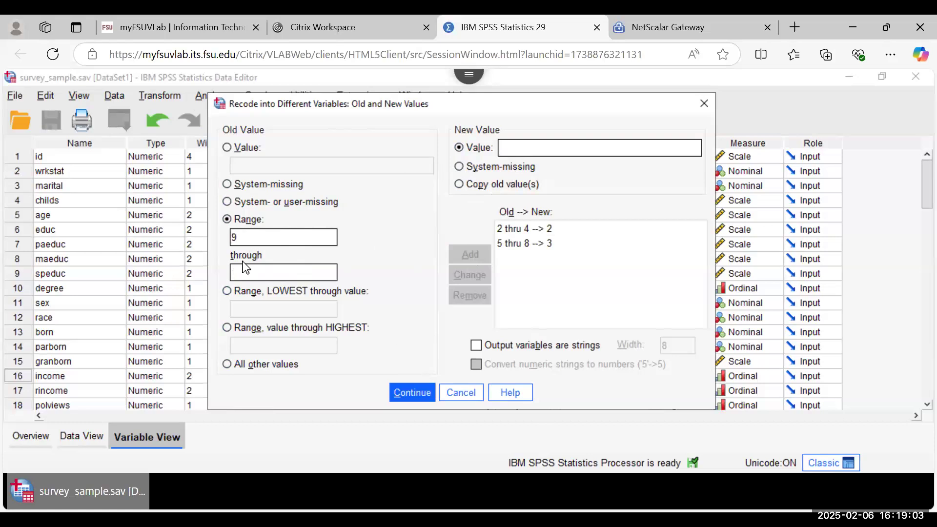
{"action": "left_click", "coordinate": [240, 272]}
{"action": "type", "text": "12"}
{"action": "left_click", "coordinate": [521, 147]}
{"action": "type", "text": "3"}
{"action": "key", "text": "BackSpace"}
{"action": "type", "text": "4"}
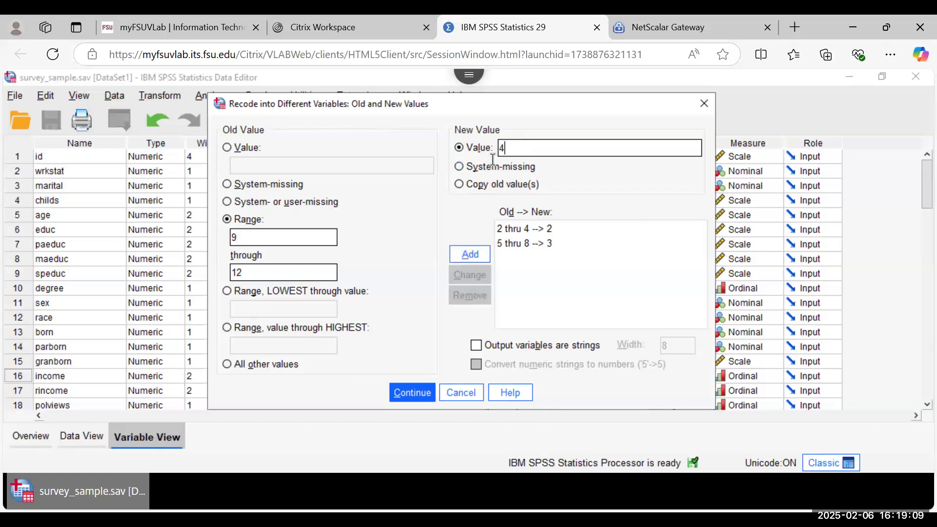
{"action": "left_click", "coordinate": [467, 255]}
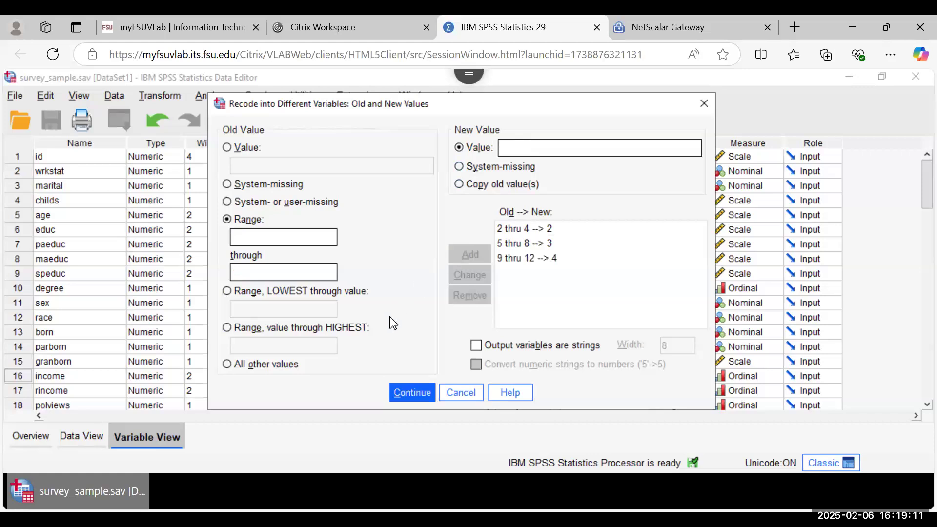
{"action": "left_click", "coordinate": [408, 391]}
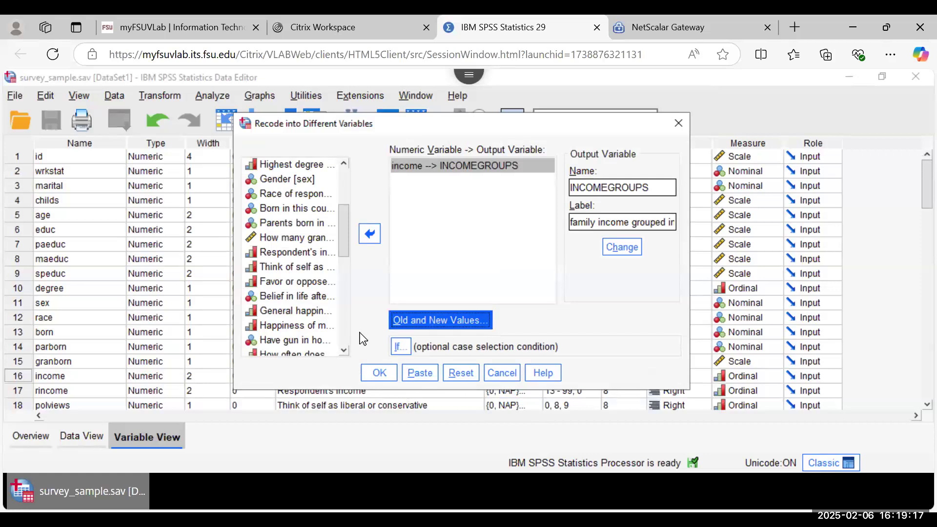
Step: Run the recode to create INCOMEGROUPS and locate it in Variable View
{"action": "left_click", "coordinate": [376, 372]}
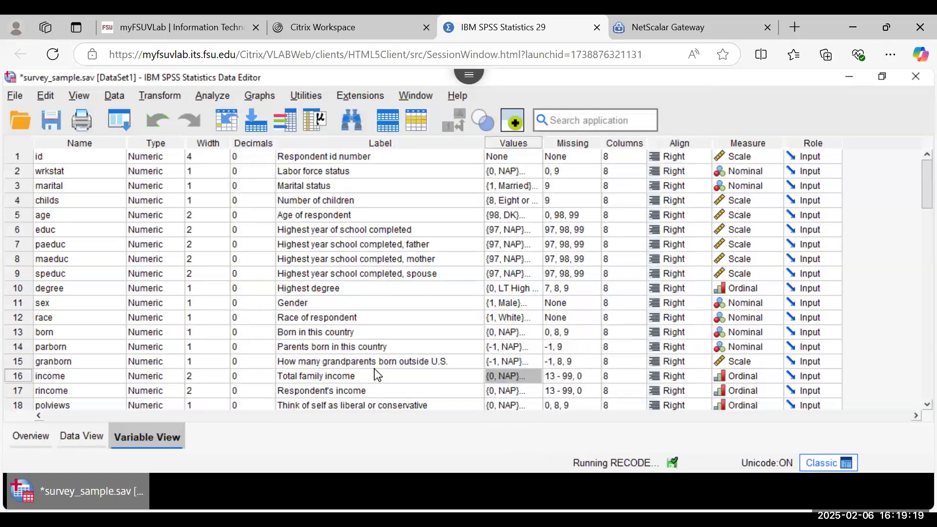
{"action": "scroll", "coordinate": [375, 369], "scroll_direction": "down", "scroll_amount": 5}
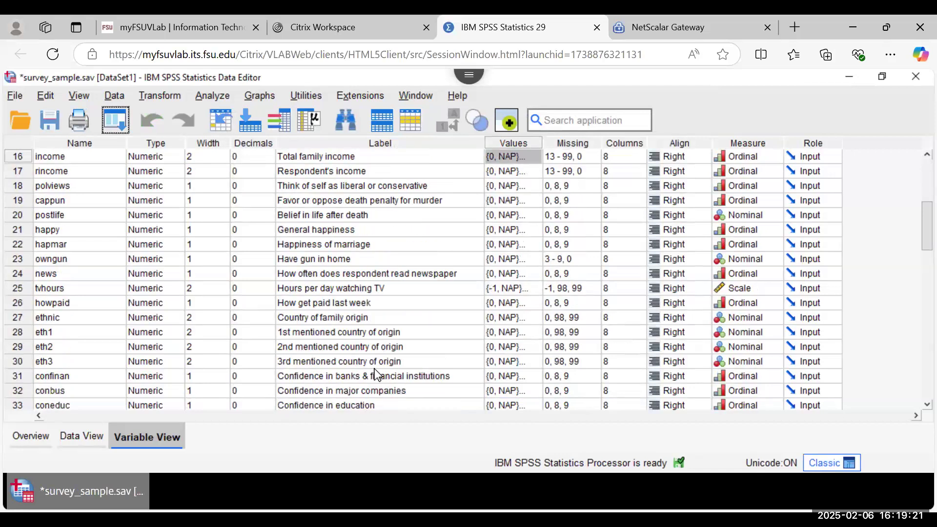
{"action": "scroll", "coordinate": [377, 375], "scroll_direction": "down", "scroll_amount": 10}
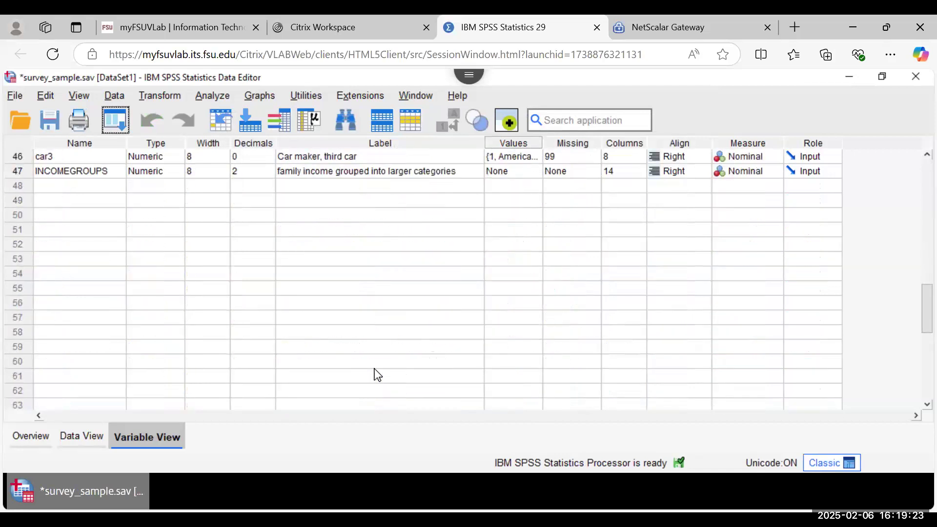
{"action": "scroll", "coordinate": [377, 374], "scroll_direction": "up", "scroll_amount": 1}
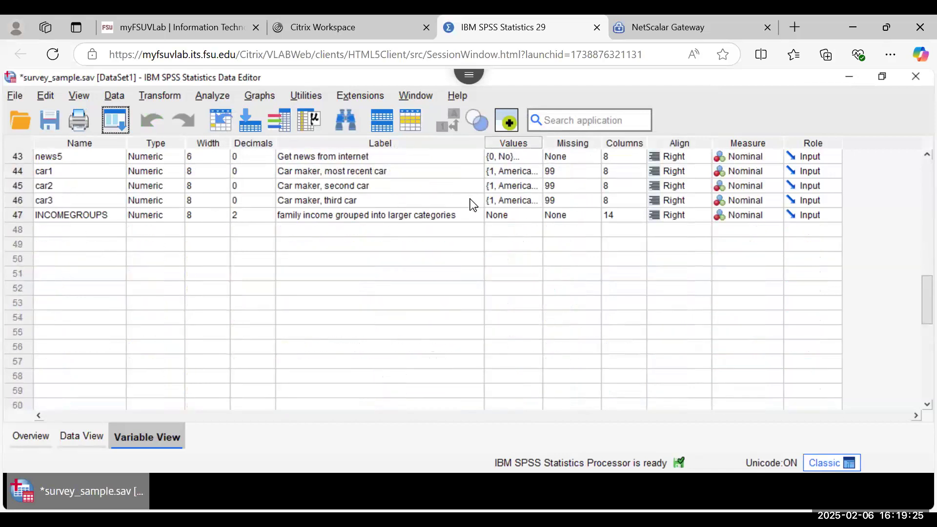
{"action": "scroll", "coordinate": [481, 224], "scroll_direction": "up", "scroll_amount": 2}
Step: Give INCOMEGROUPS the value label 2 = $1000-$4999
{"action": "left_click", "coordinate": [533, 305]}
{"action": "left_click", "coordinate": [534, 306]}
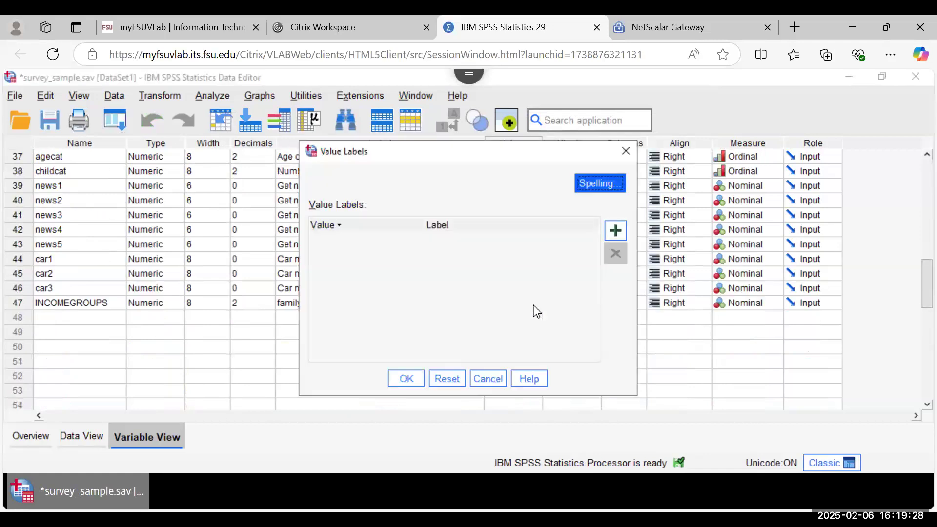
{"action": "left_click", "coordinate": [616, 239]}
{"action": "type", "text": "2"}
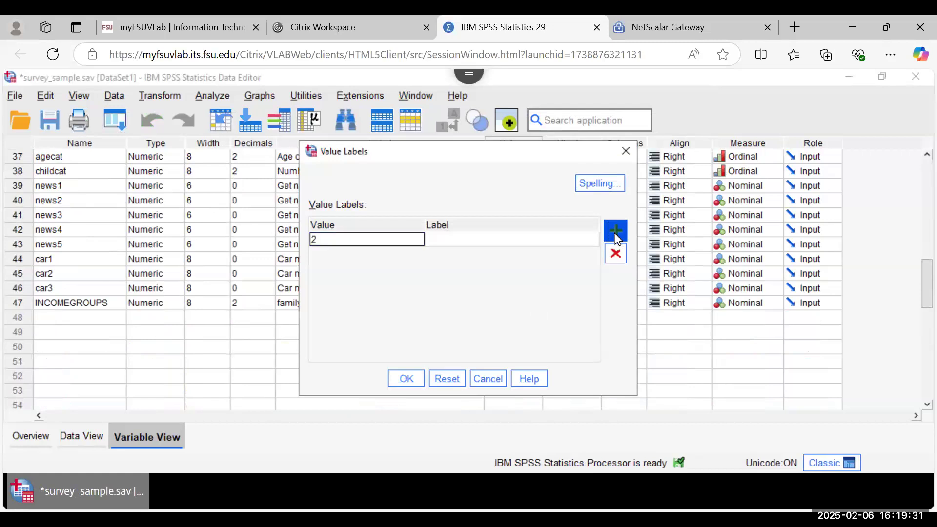
{"action": "left_click", "coordinate": [553, 241]}
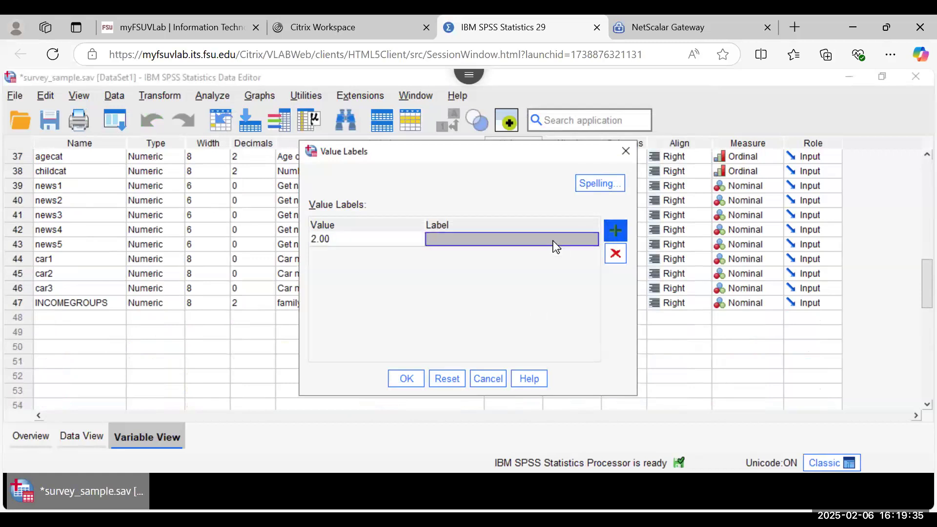
{"action": "type", "text": "$"}
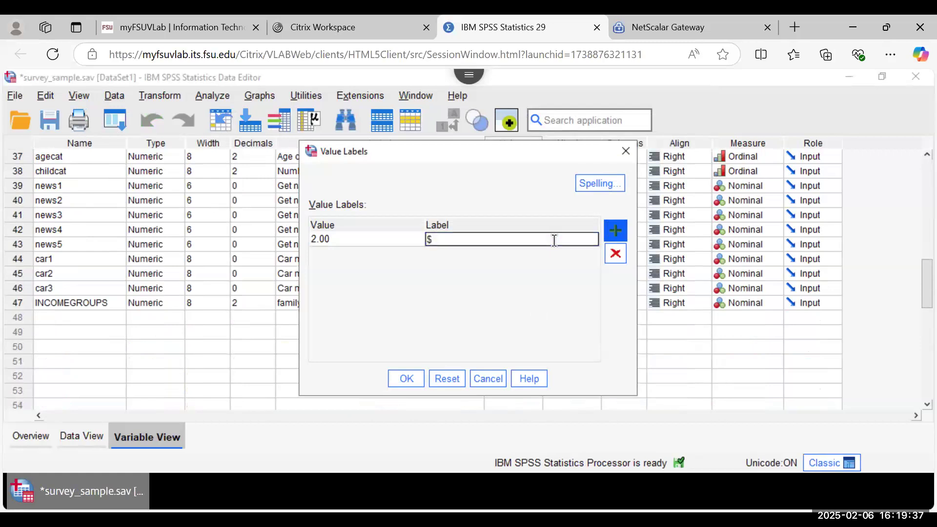
{"action": "type", "text": "1000-$4999"}
{"action": "left_click", "coordinate": [619, 233]}
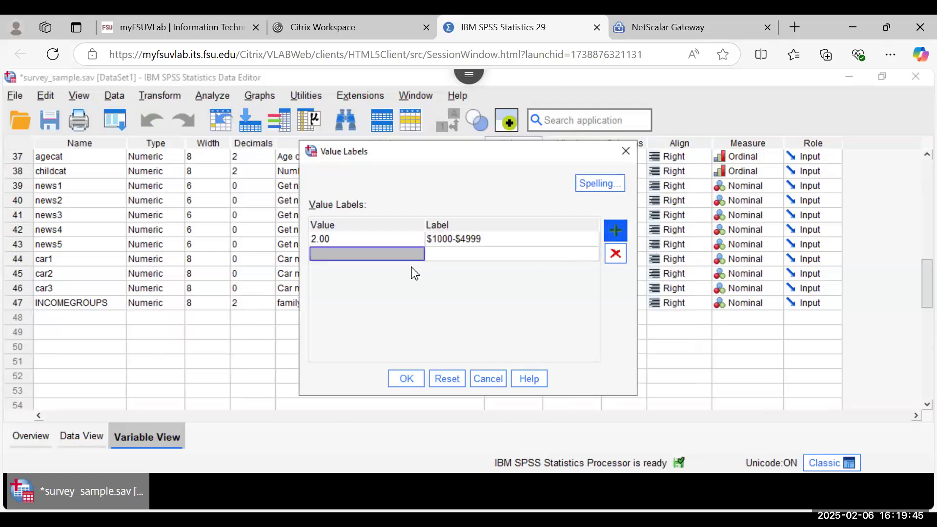
Step: Add value labels 3 = $5000-$9999 and 4 = $10000+, then confirm
{"action": "type", "text": "3"}
{"action": "left_click", "coordinate": [445, 256]}
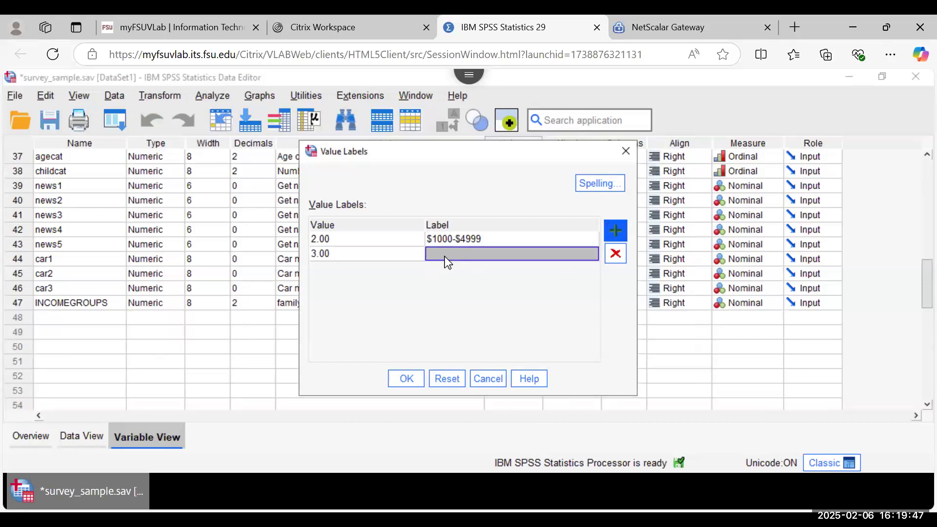
{"action": "type", "text": "$5000"}
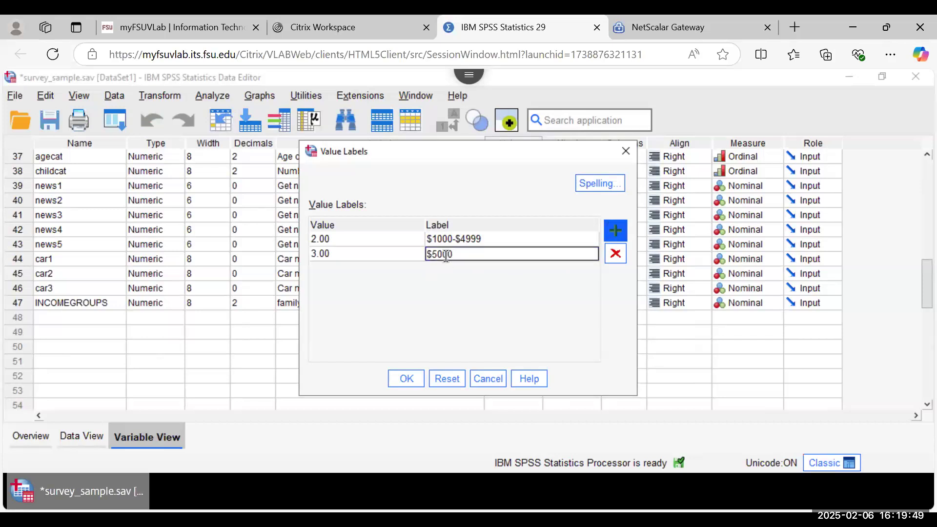
{"action": "type", "text": "-$9999"}
{"action": "left_click", "coordinate": [613, 228]}
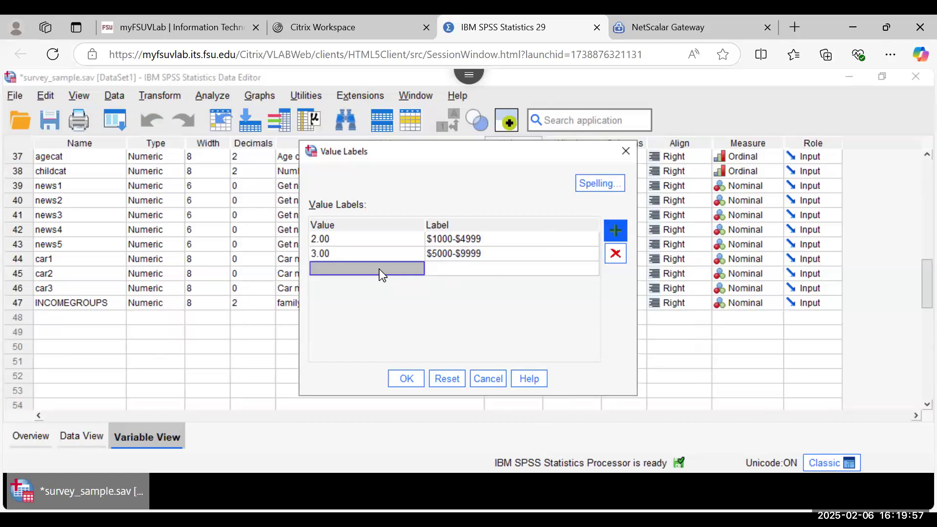
{"action": "type", "text": "4"}
{"action": "left_click", "coordinate": [442, 273]}
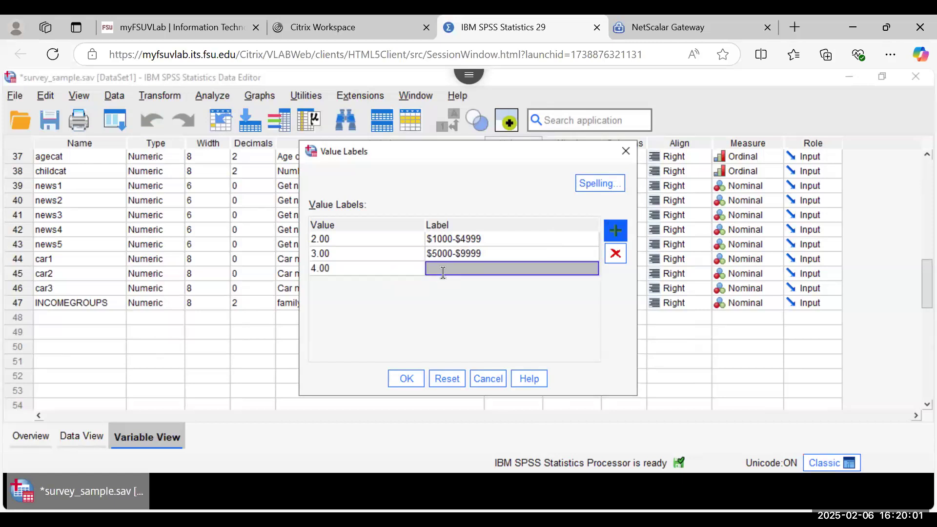
{"action": "type", "text": "$10000"}
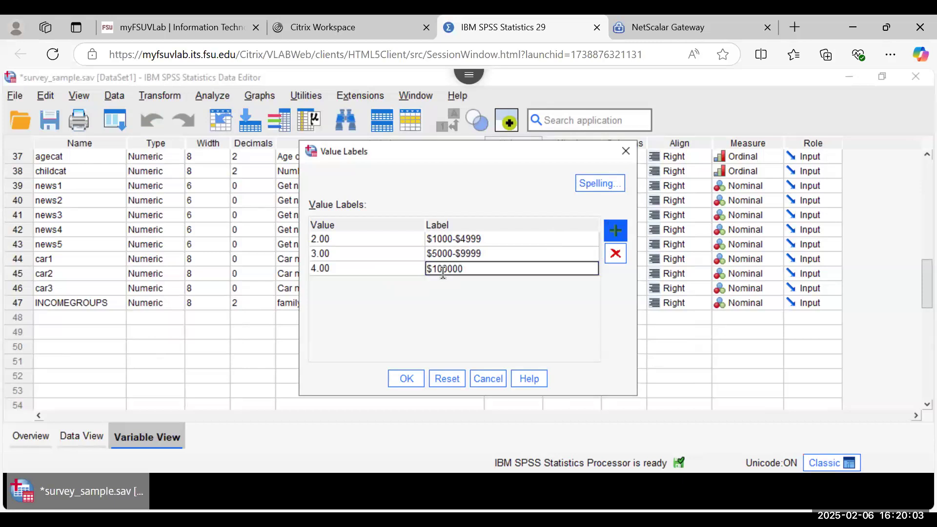
{"action": "type", "text": "+"}
{"action": "left_click", "coordinate": [405, 378]}
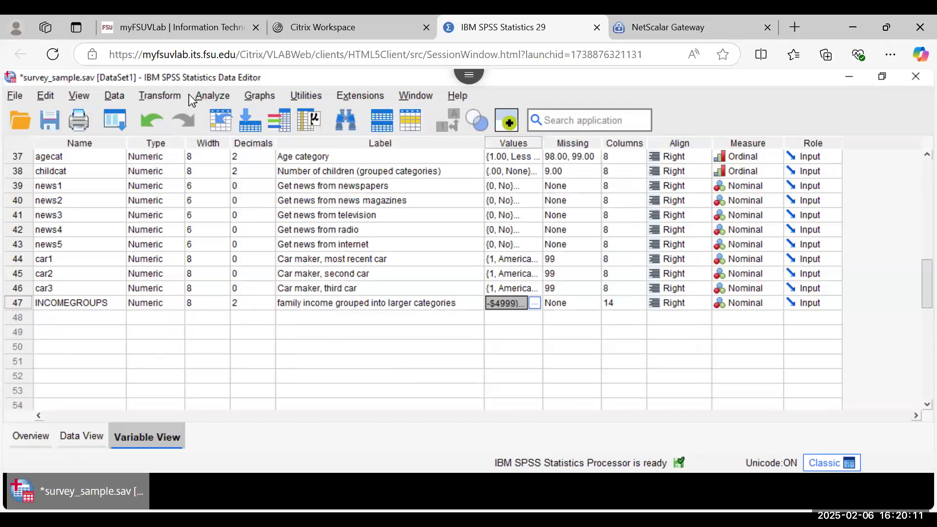
Step: Set up Frequencies on INCOMEGROUPS, listing variables by name
{"action": "left_click", "coordinate": [210, 95]}
{"action": "mouse_move", "coordinate": [294, 155]}
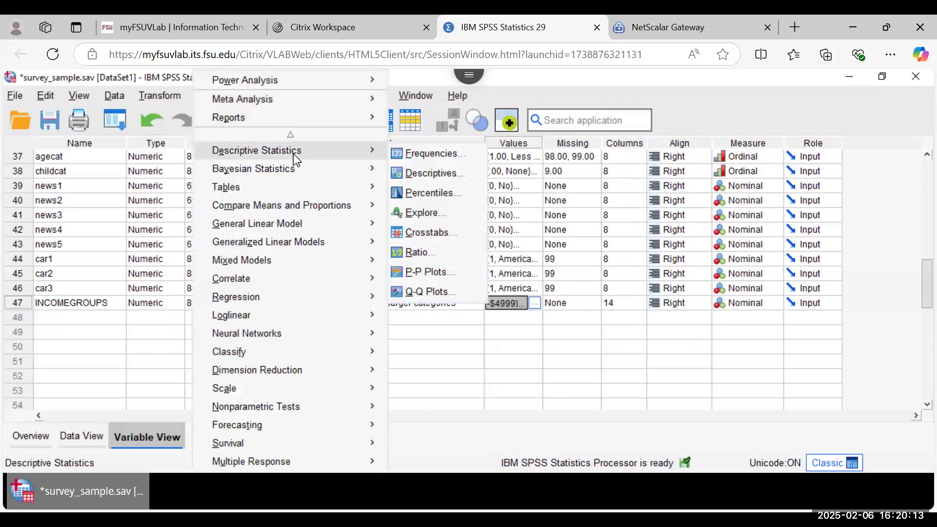
{"action": "left_click", "coordinate": [414, 155]}
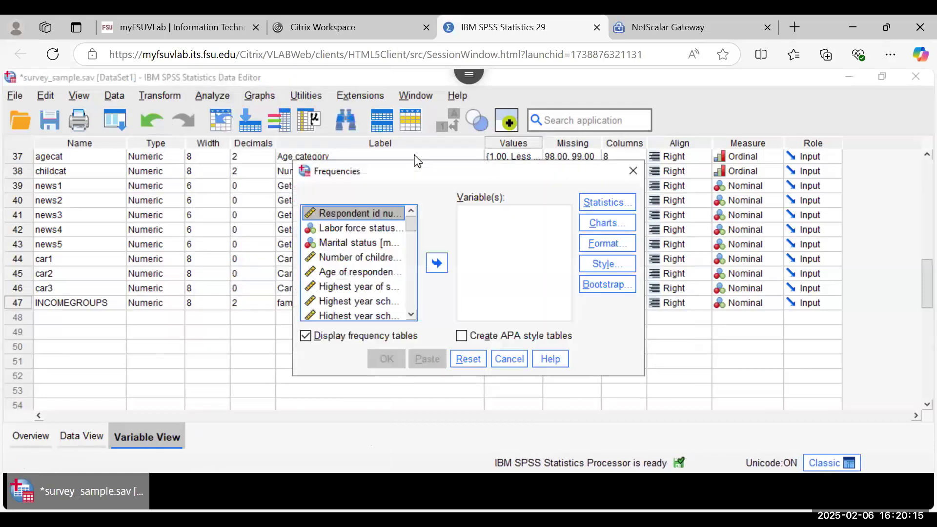
{"action": "left_click_drag", "start_coordinate": [411, 224], "coordinate": [412, 303]}
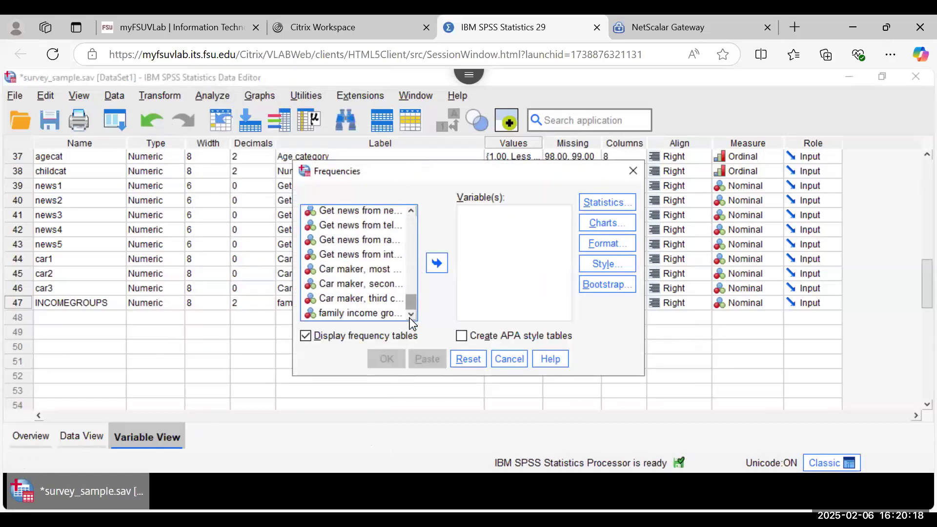
{"action": "left_click", "coordinate": [374, 313]}
{"action": "left_click", "coordinate": [436, 265]}
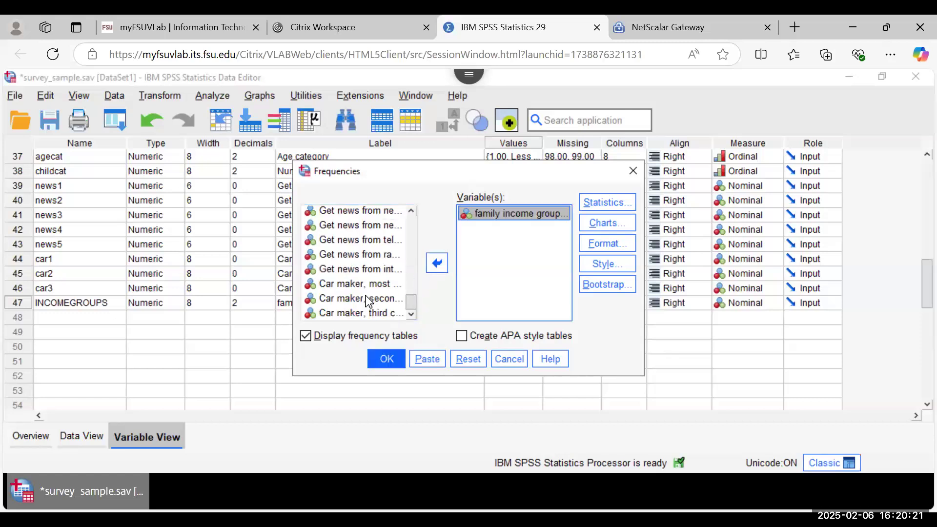
{"action": "right_click", "coordinate": [359, 312]}
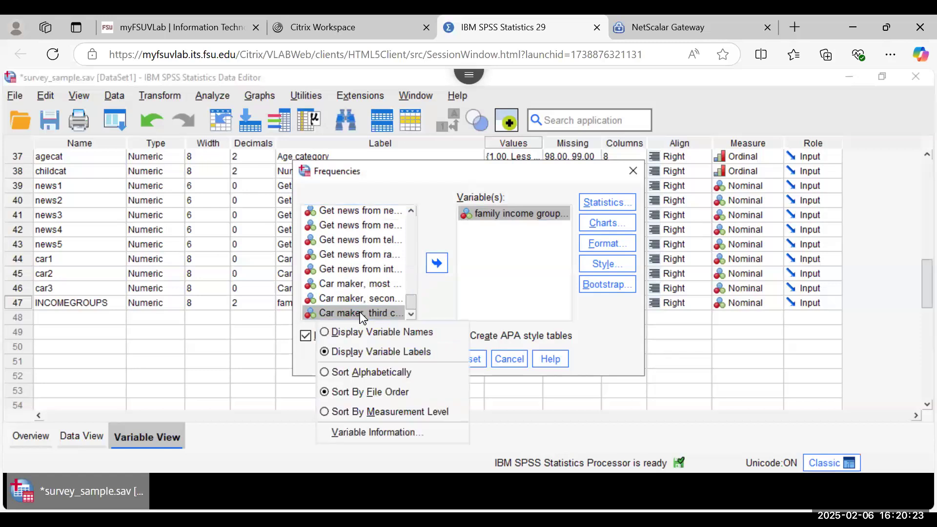
{"action": "left_click", "coordinate": [362, 332]}
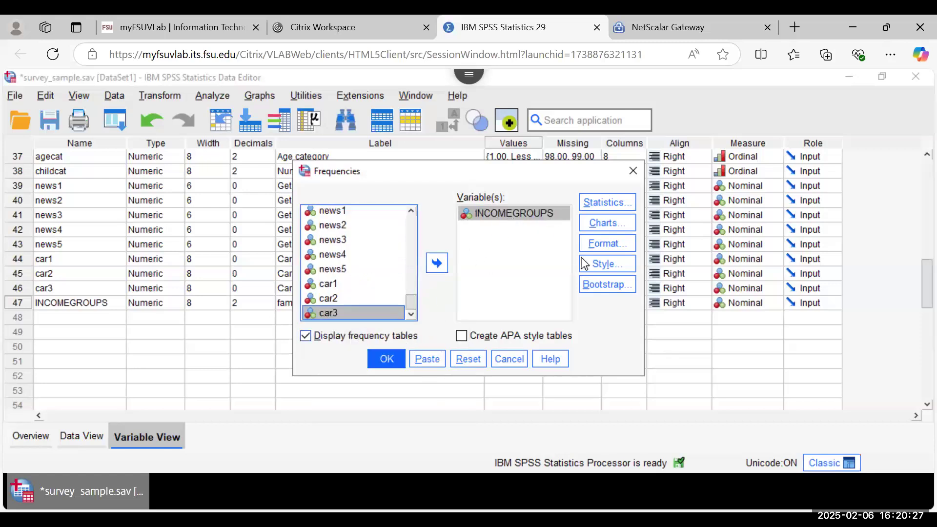
Step: Request mean, median, mode, sum and standard deviation, then run the frequencies
{"action": "left_click", "coordinate": [623, 207]}
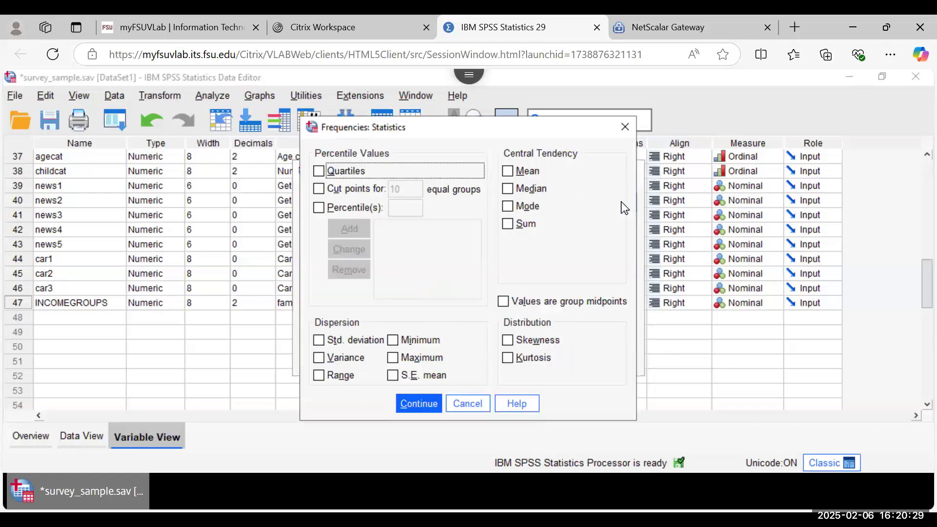
{"action": "left_click", "coordinate": [507, 171]}
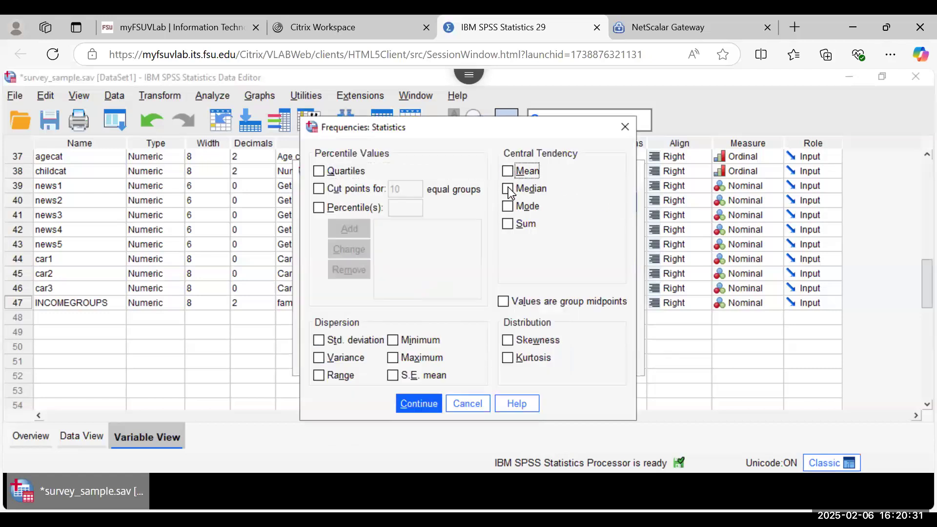
{"action": "left_click", "coordinate": [508, 189]}
{"action": "left_click", "coordinate": [508, 205]}
{"action": "left_click", "coordinate": [510, 224]}
{"action": "left_click", "coordinate": [329, 338]}
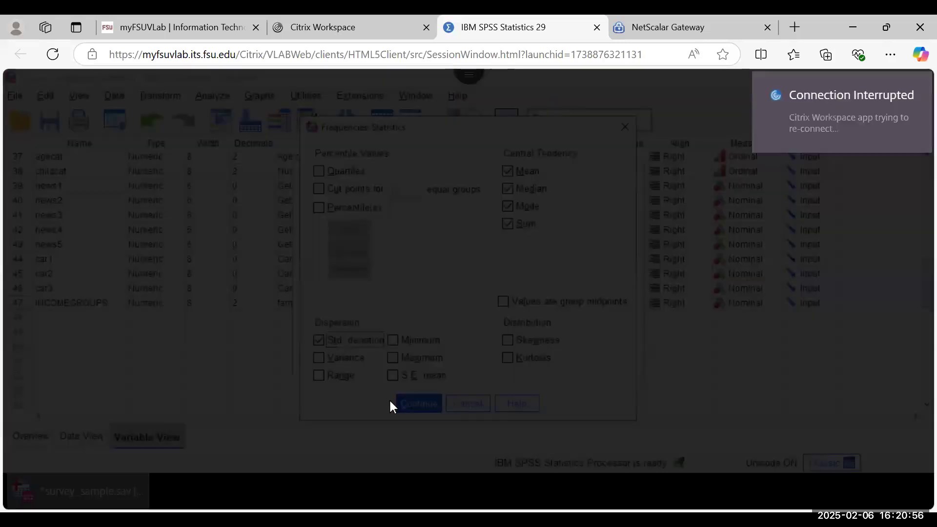
{"action": "left_click", "coordinate": [391, 400]}
{"action": "left_click", "coordinate": [383, 358]}
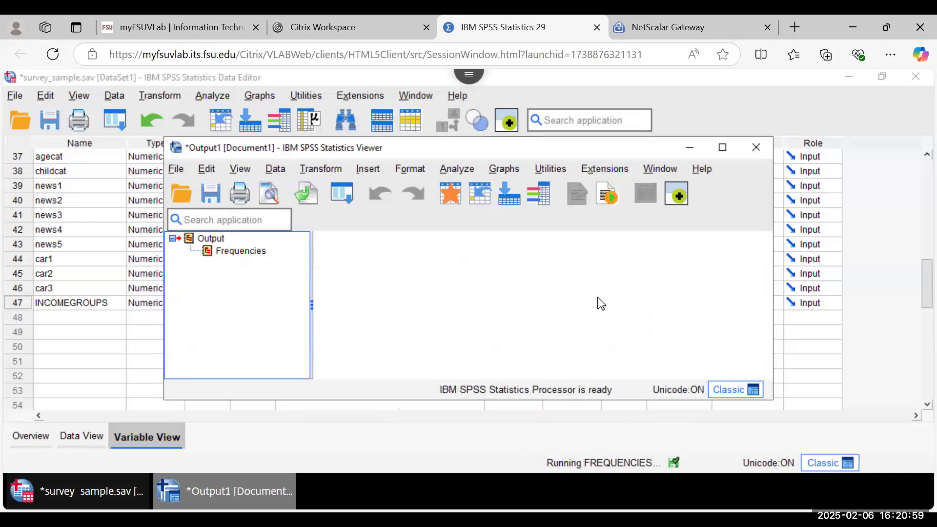
Step: Maximize the output viewer and inspect the INCOMEGROUPS Statistics and frequency tables
{"action": "left_click", "coordinate": [725, 152]}
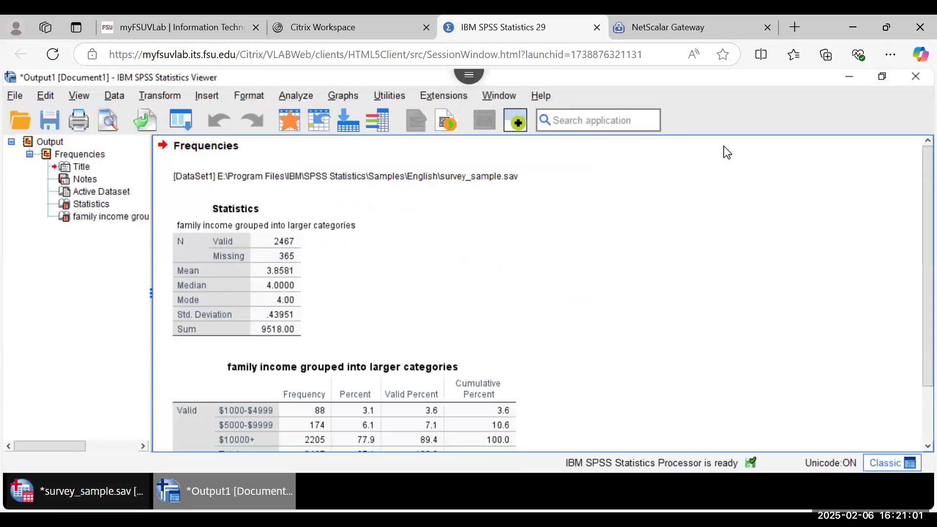
{"action": "left_click", "coordinate": [331, 227]}
{"action": "scroll", "coordinate": [565, 319], "scroll_direction": "down", "scroll_amount": 3}
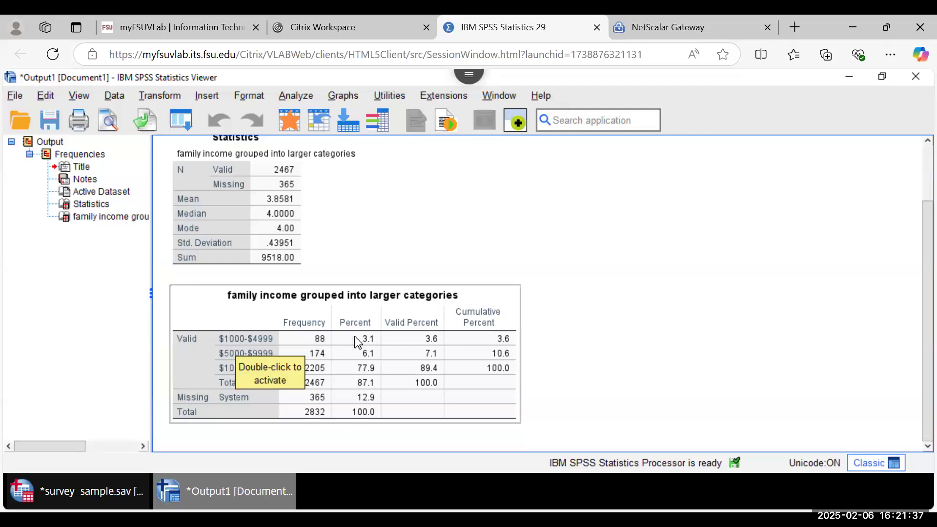
{"action": "left_click", "coordinate": [634, 381]}
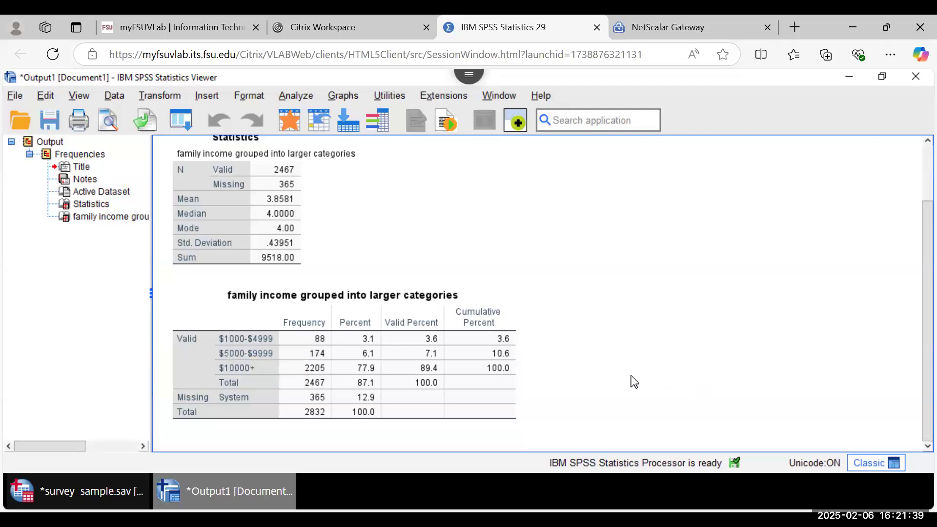
{"action": "left_click", "coordinate": [243, 339]}
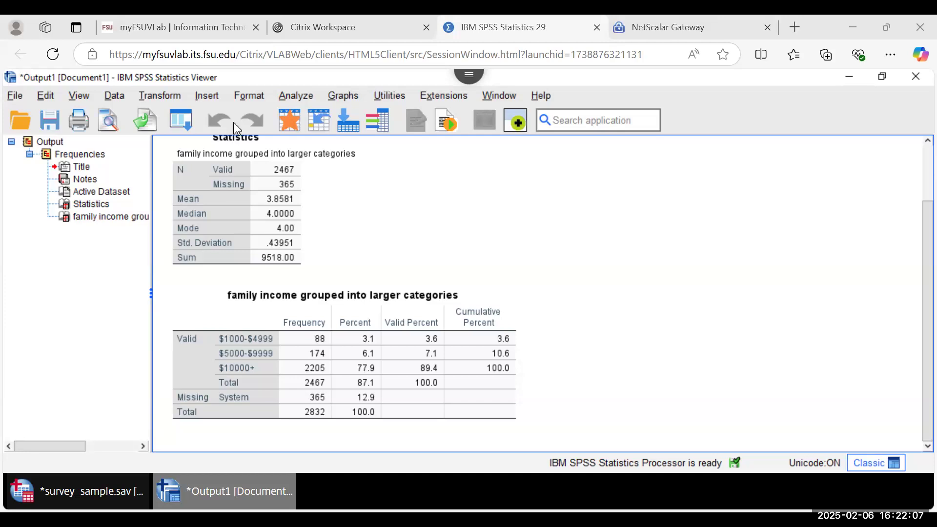
Step: Run Crosstabs with Marital status as column and Gender and highest school year as rows
{"action": "left_click", "coordinate": [296, 94]}
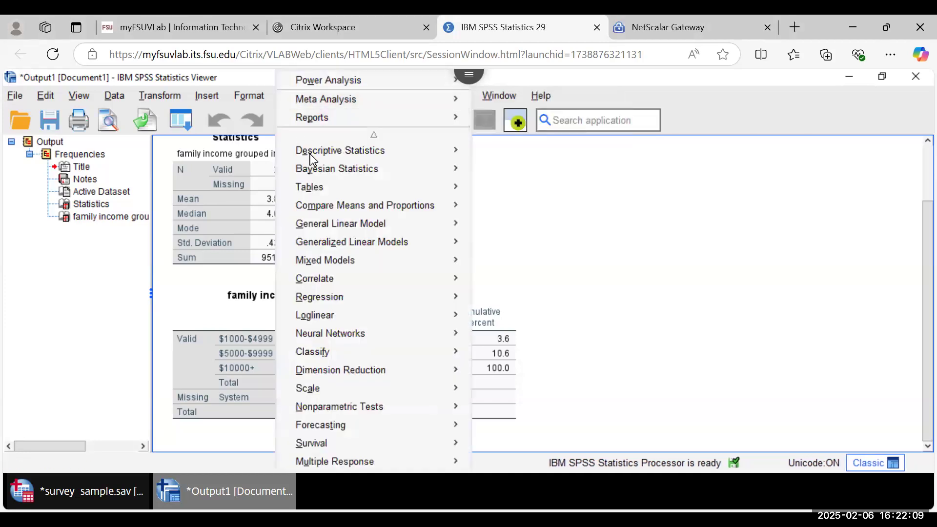
{"action": "mouse_move", "coordinate": [310, 155]}
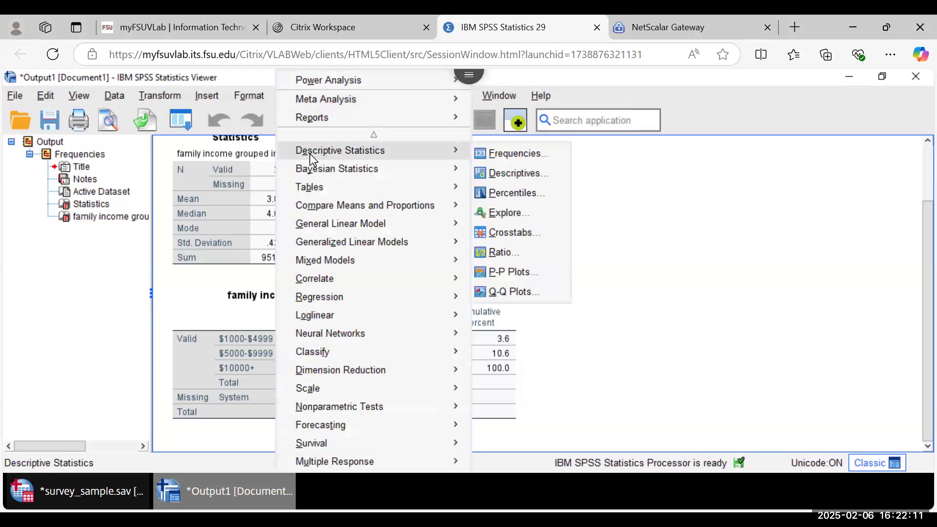
{"action": "mouse_move", "coordinate": [430, 169]}
{"action": "mouse_move", "coordinate": [433, 151]}
{"action": "left_click", "coordinate": [510, 234]}
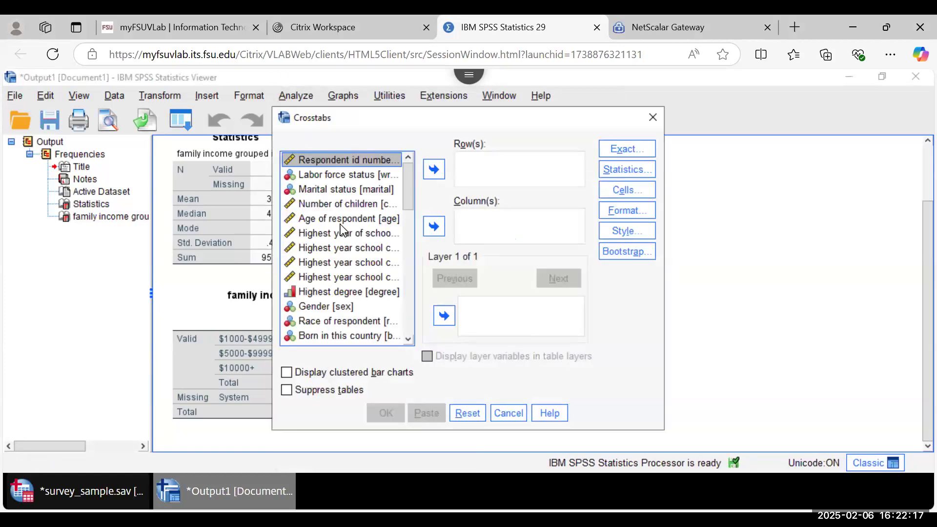
{"action": "left_click", "coordinate": [317, 191]}
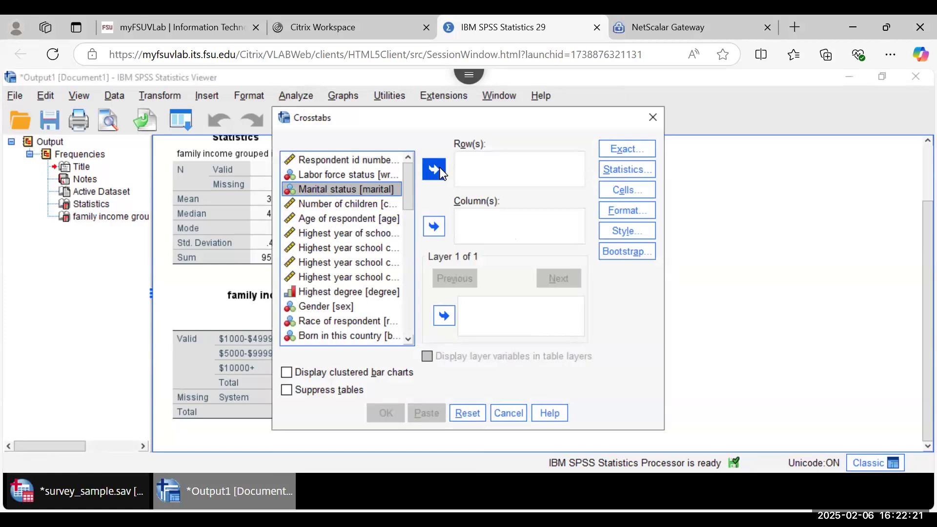
{"action": "left_click", "coordinate": [431, 226]}
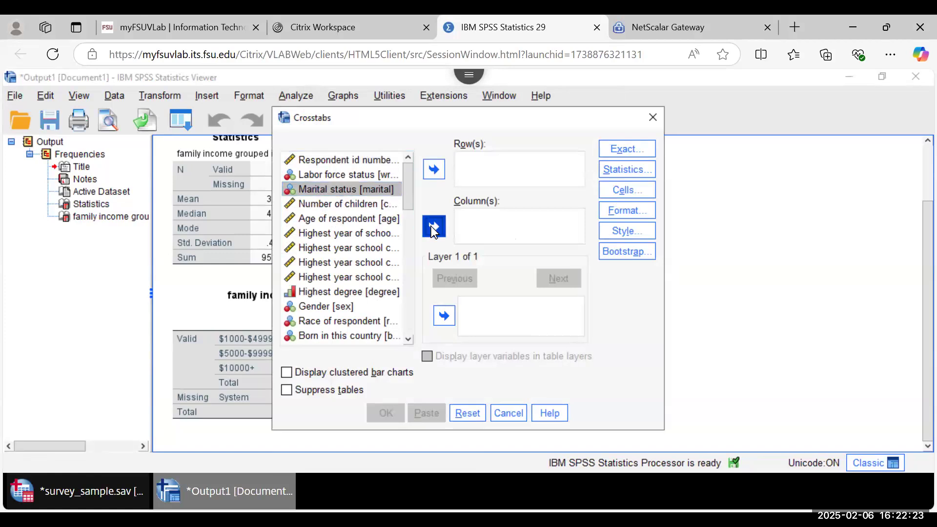
{"action": "left_click", "coordinate": [346, 292]}
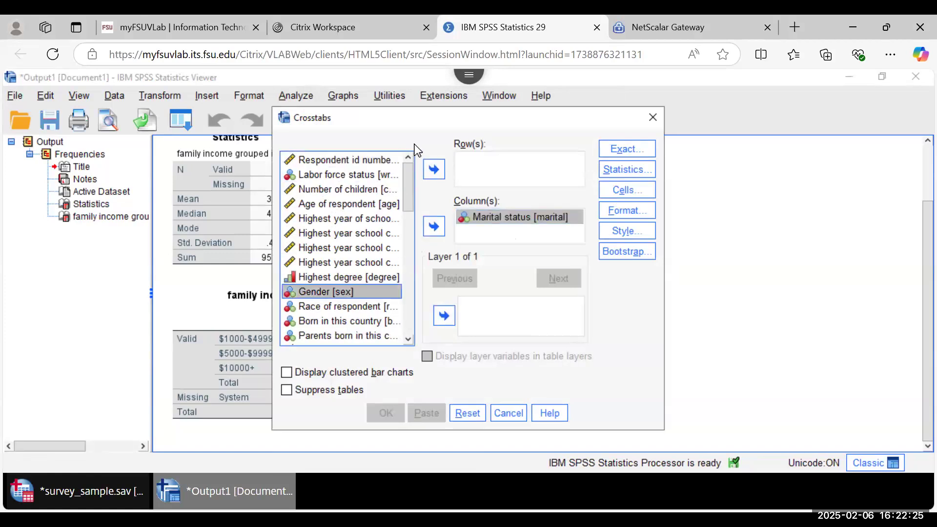
{"action": "left_click", "coordinate": [434, 169]}
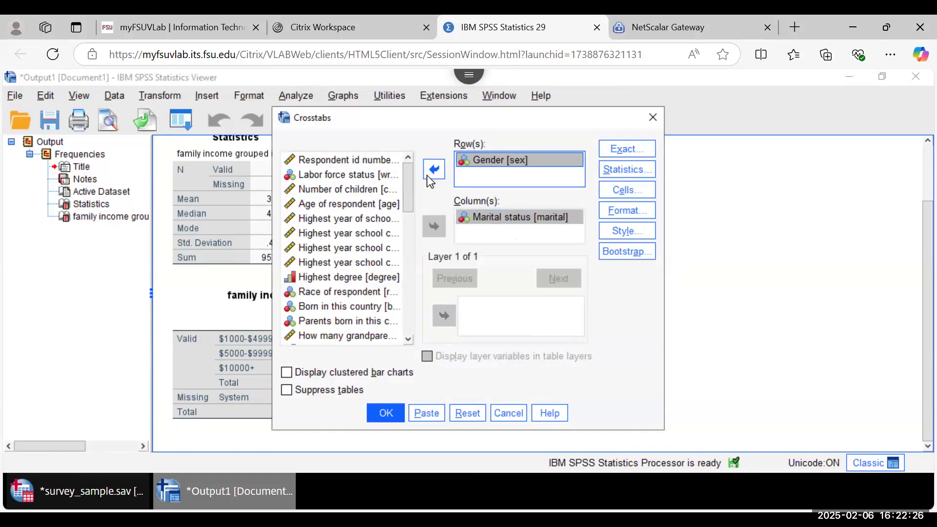
{"action": "left_click", "coordinate": [340, 221]}
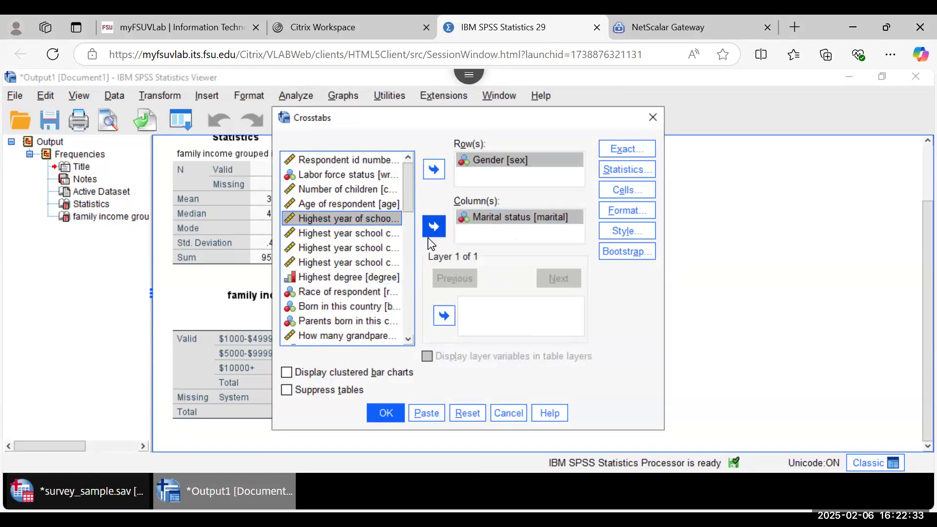
{"action": "left_click", "coordinate": [434, 169]}
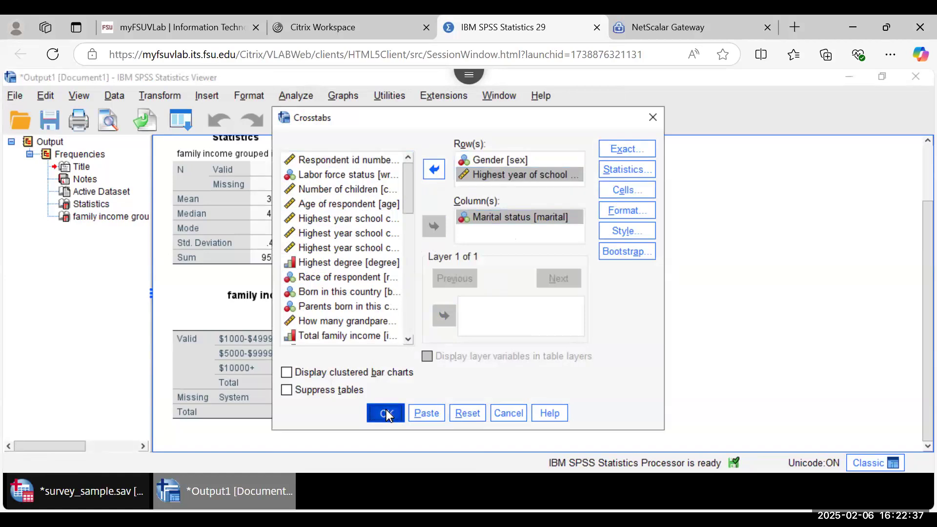
{"action": "left_click", "coordinate": [386, 414]}
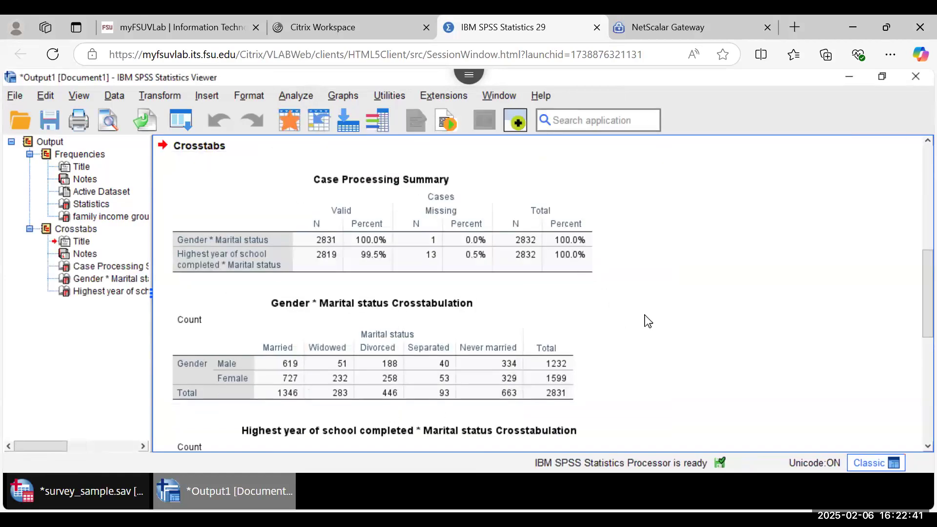
{"action": "scroll", "coordinate": [648, 320], "scroll_direction": "down", "scroll_amount": 3}
{"action": "left_click", "coordinate": [341, 329]}
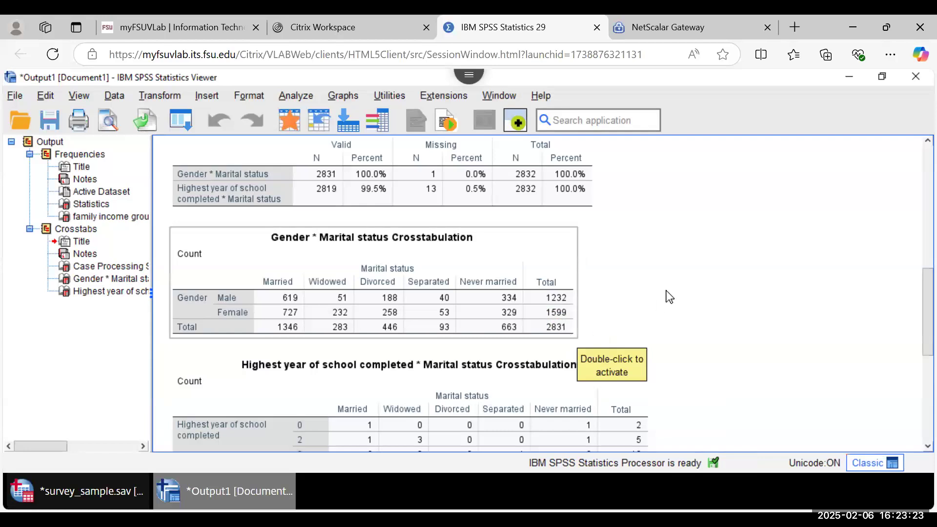
{"action": "scroll", "coordinate": [668, 296], "scroll_direction": "up", "scroll_amount": 3}
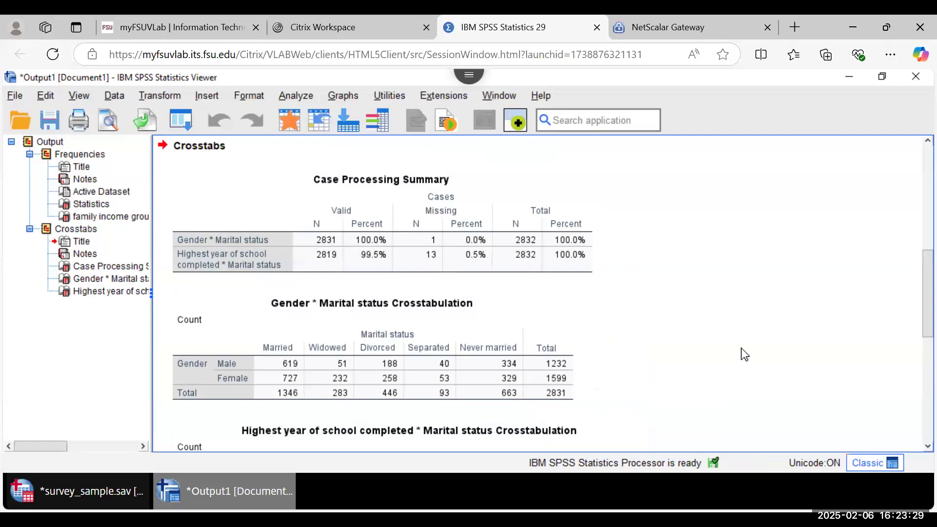
{"action": "scroll", "coordinate": [745, 355], "scroll_direction": "down", "scroll_amount": 6}
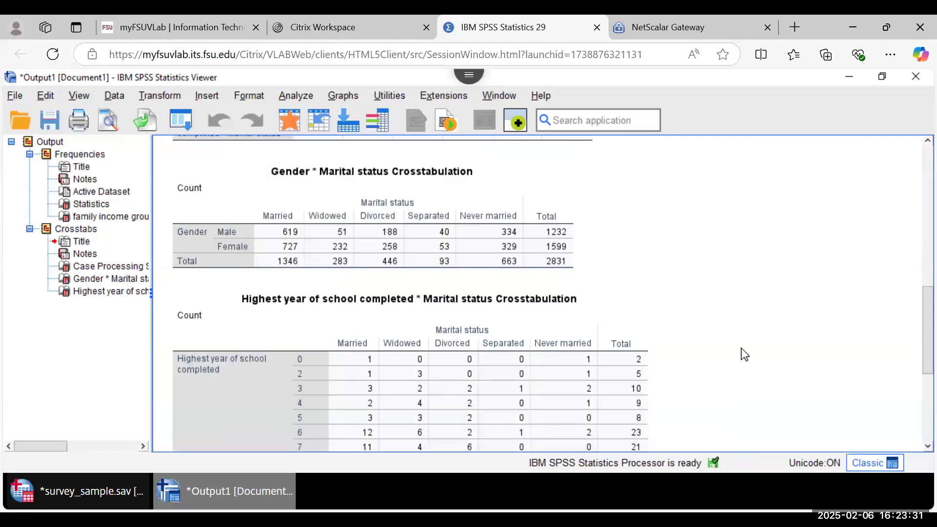
{"action": "scroll", "coordinate": [744, 355], "scroll_direction": "down", "scroll_amount": 5}
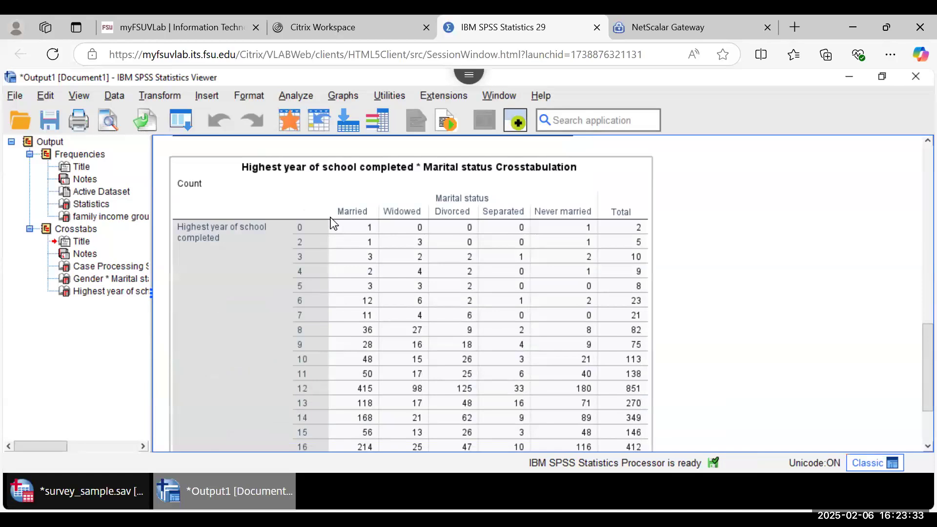
{"action": "left_click", "coordinate": [682, 344]}
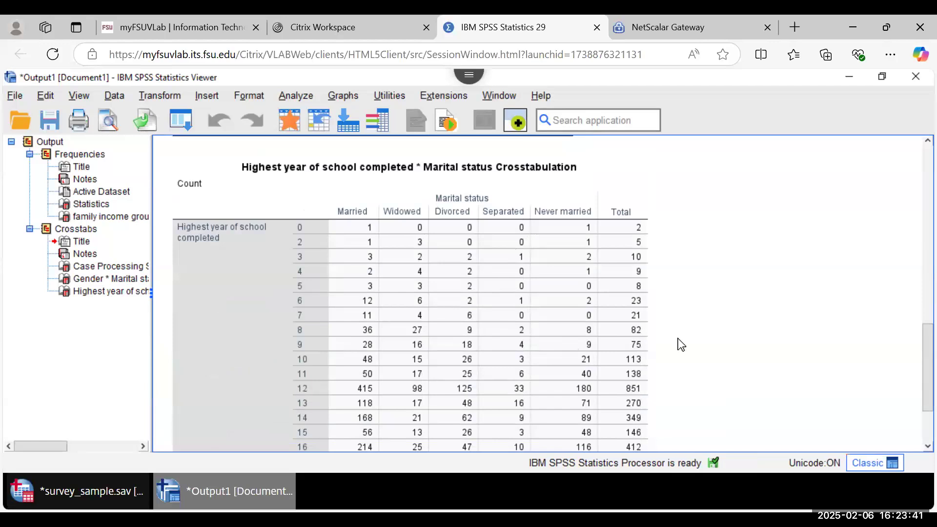
{"action": "scroll", "coordinate": [682, 345], "scroll_direction": "down", "scroll_amount": 3}
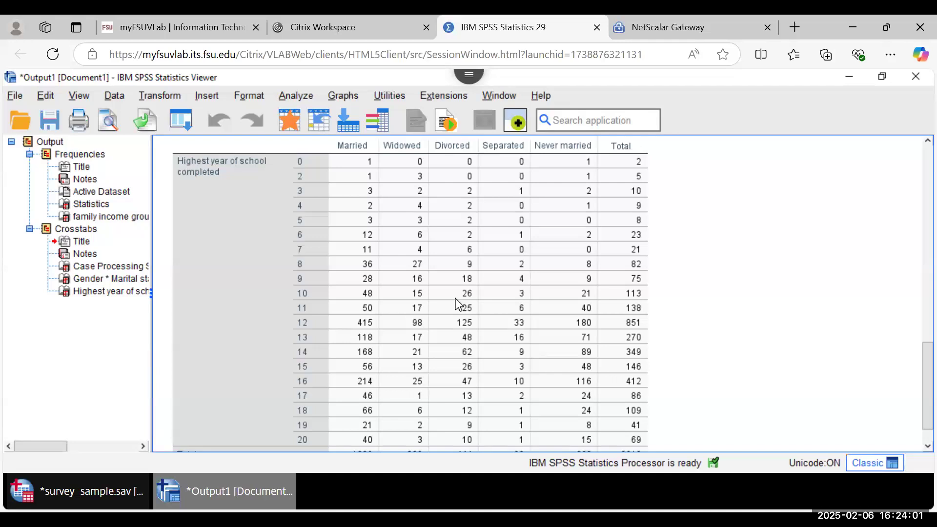
{"action": "scroll", "coordinate": [827, 379], "scroll_direction": "down", "scroll_amount": 2}
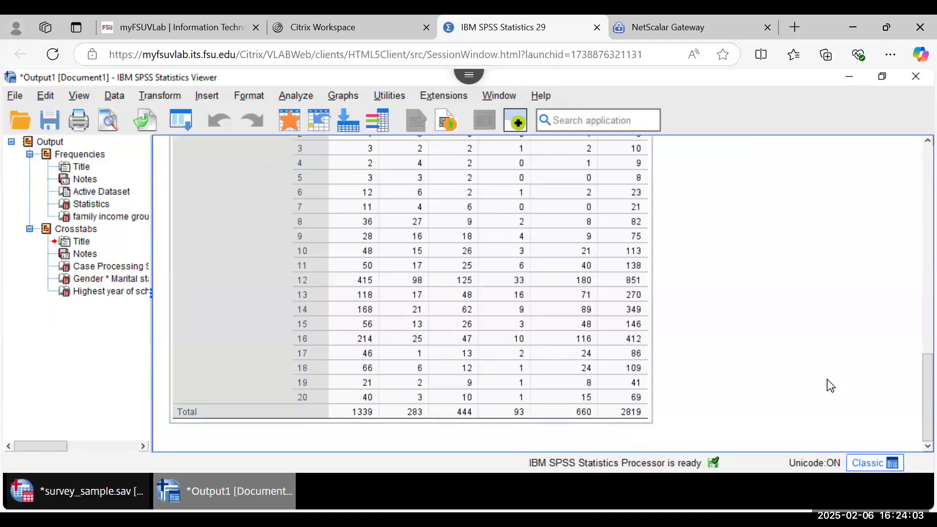
Step: Open the Bivariate Correlations dialog from Analyze > Correlate
{"action": "left_click", "coordinate": [293, 97]}
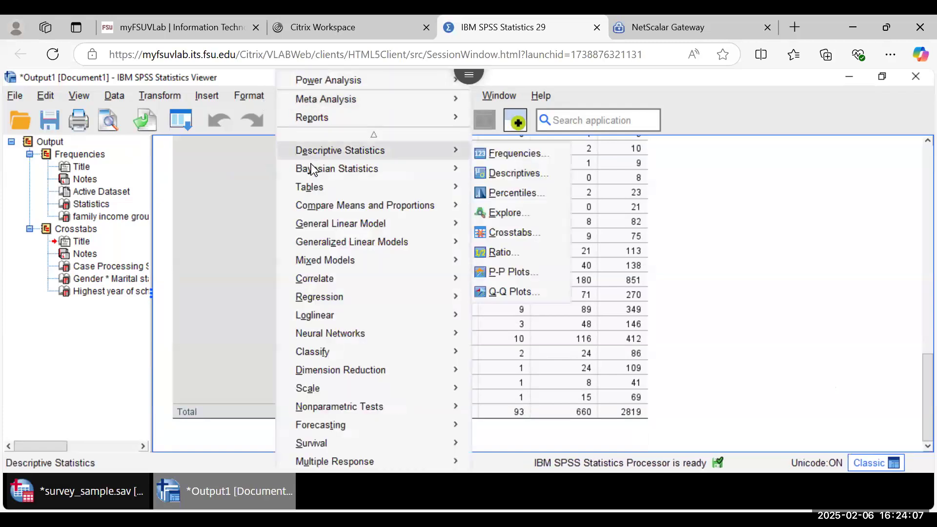
{"action": "mouse_move", "coordinate": [394, 147]}
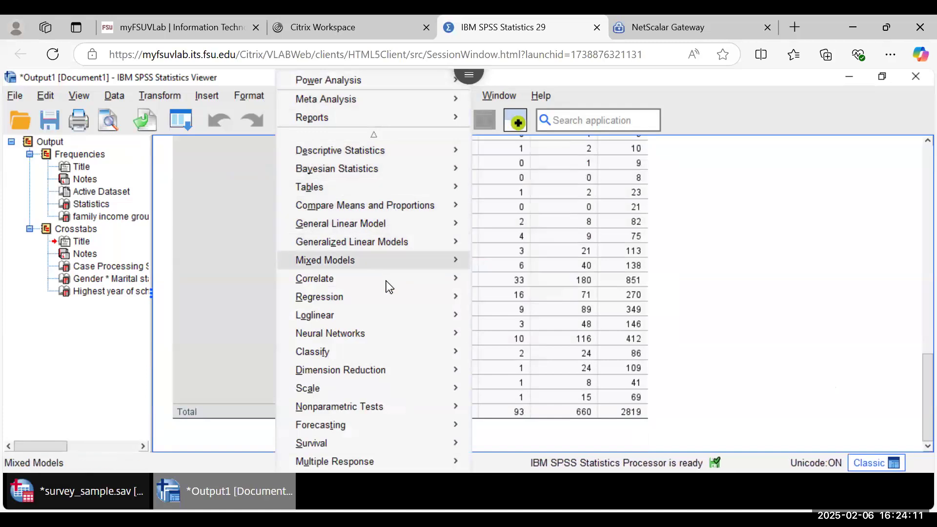
{"action": "mouse_move", "coordinate": [386, 281]}
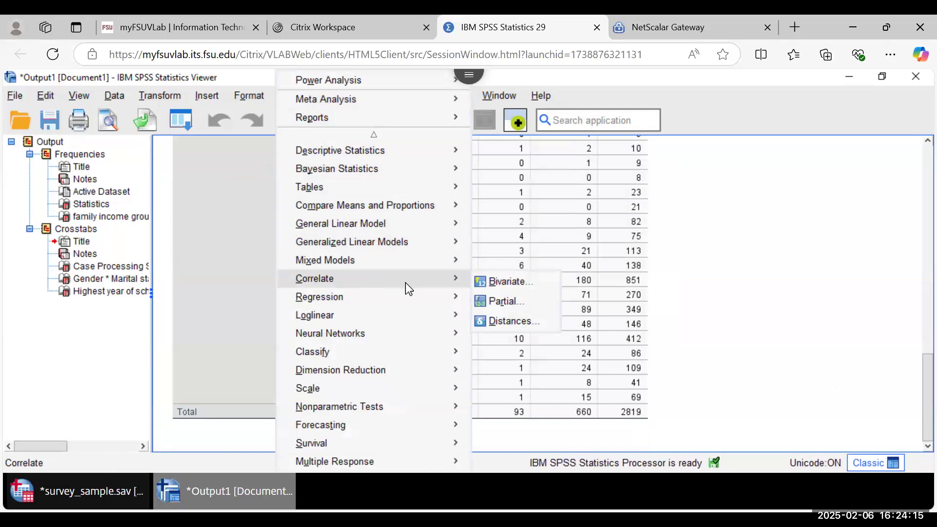
{"action": "left_click", "coordinate": [500, 283]}
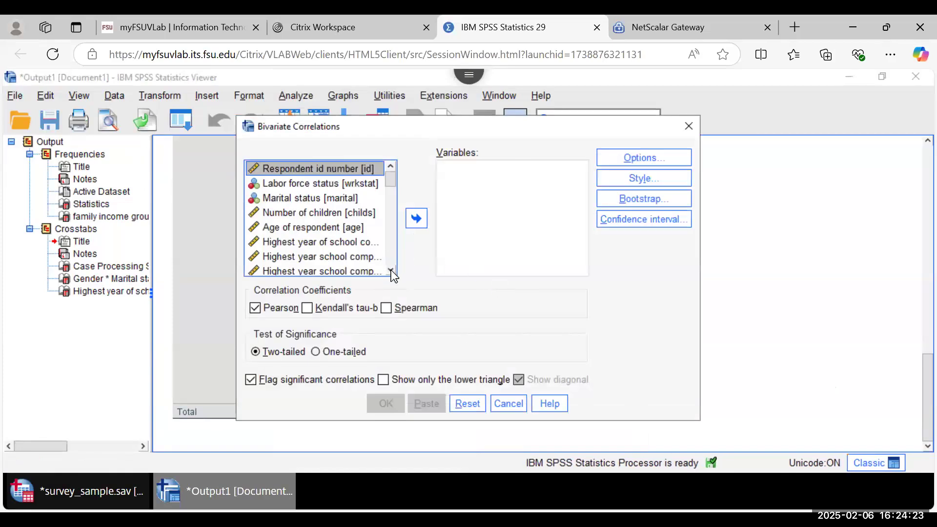
Step: Add Age of respondent and Respondent's income to the correlation variables
{"action": "left_click", "coordinate": [312, 230]}
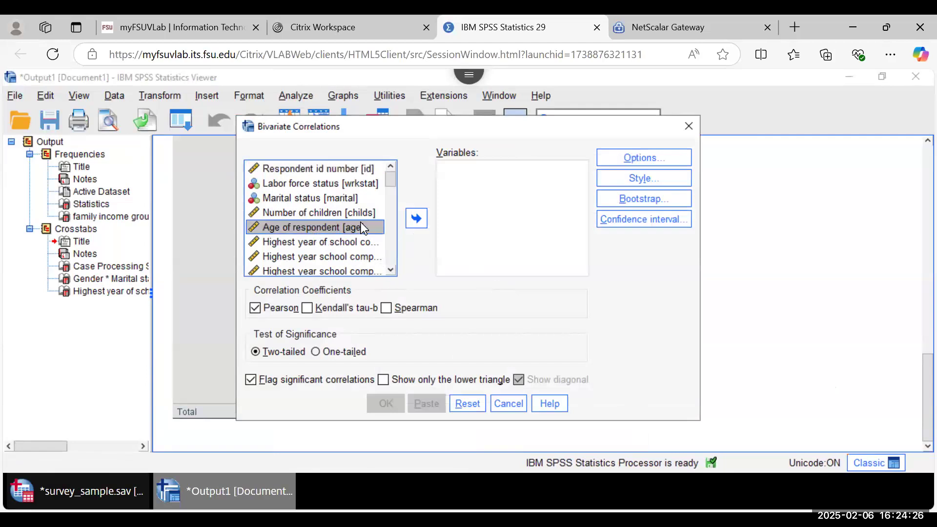
{"action": "left_click", "coordinate": [416, 228]}
{"action": "scroll", "coordinate": [394, 274], "scroll_direction": "down", "scroll_amount": 2}
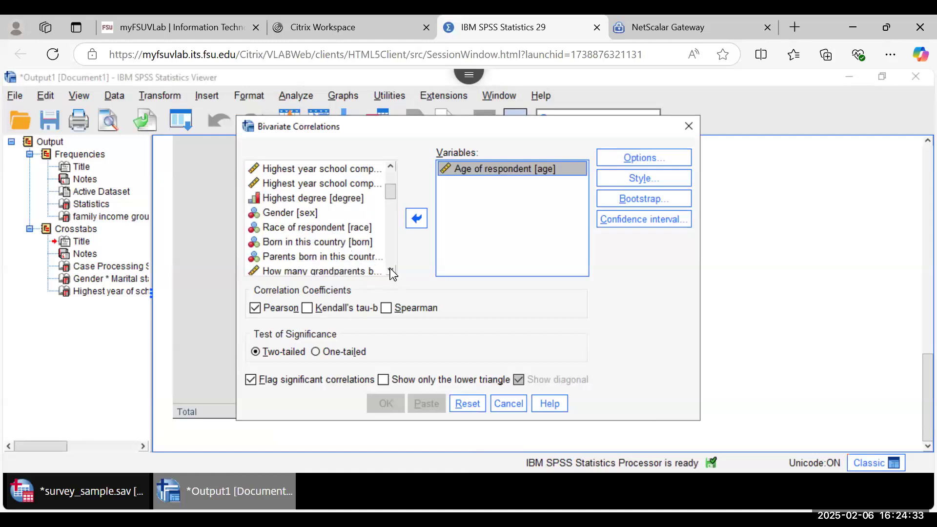
{"action": "scroll", "coordinate": [390, 269], "scroll_direction": "down", "scroll_amount": 1}
{"action": "left_click", "coordinate": [330, 244]}
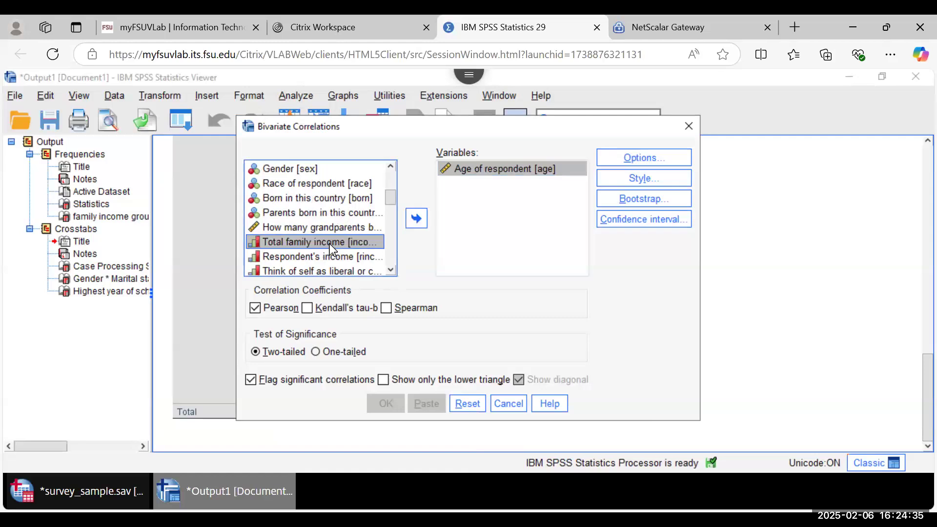
{"action": "left_click", "coordinate": [323, 257]}
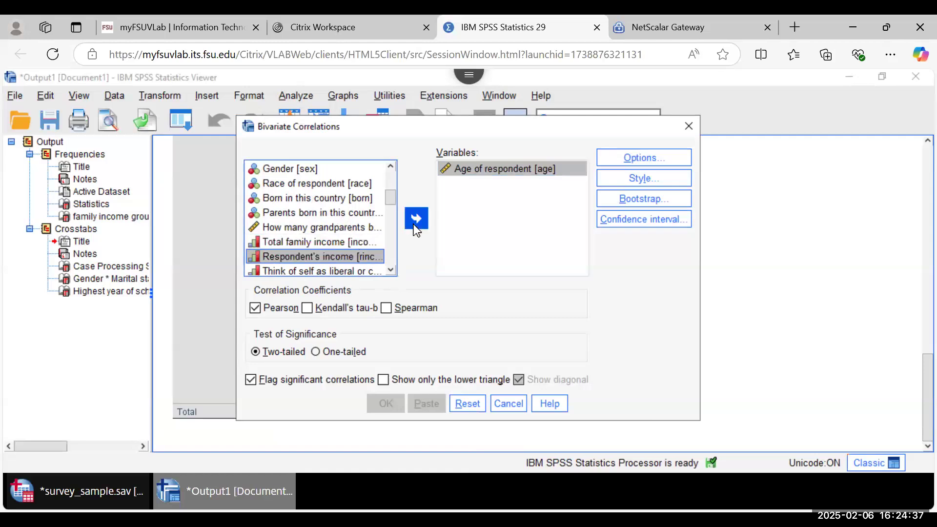
{"action": "left_click", "coordinate": [415, 223]}
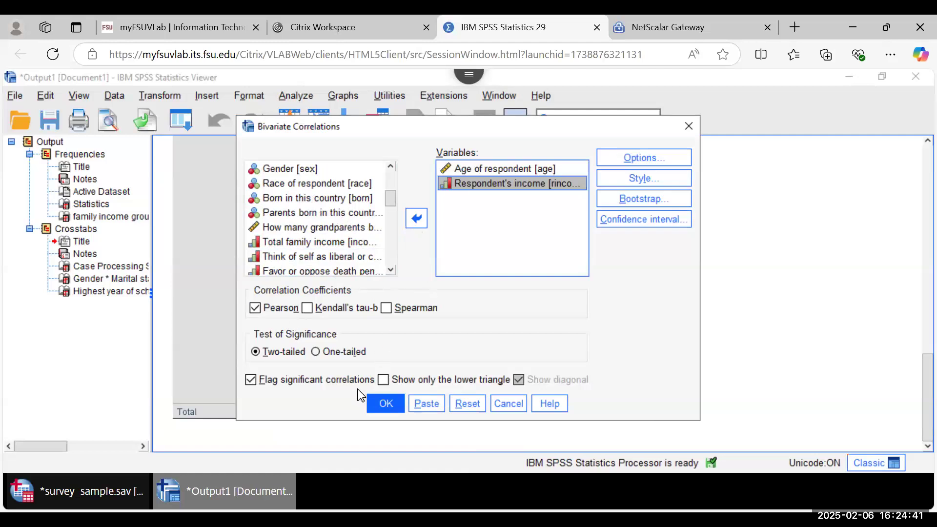
Step: Also request means and standard deviations, then run the Pearson correlation
{"action": "left_click", "coordinate": [632, 161]}
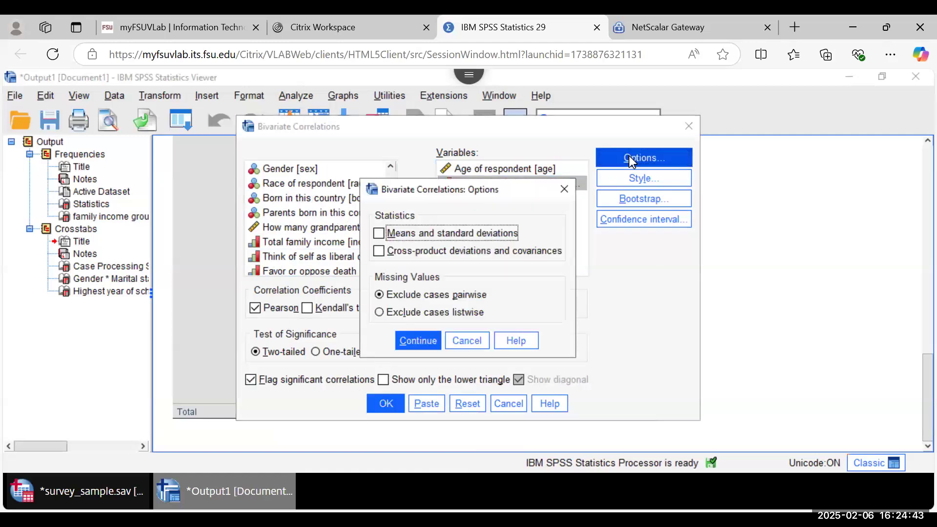
{"action": "left_click", "coordinate": [379, 235]}
{"action": "left_click", "coordinate": [410, 343]}
{"action": "left_click", "coordinate": [383, 403]}
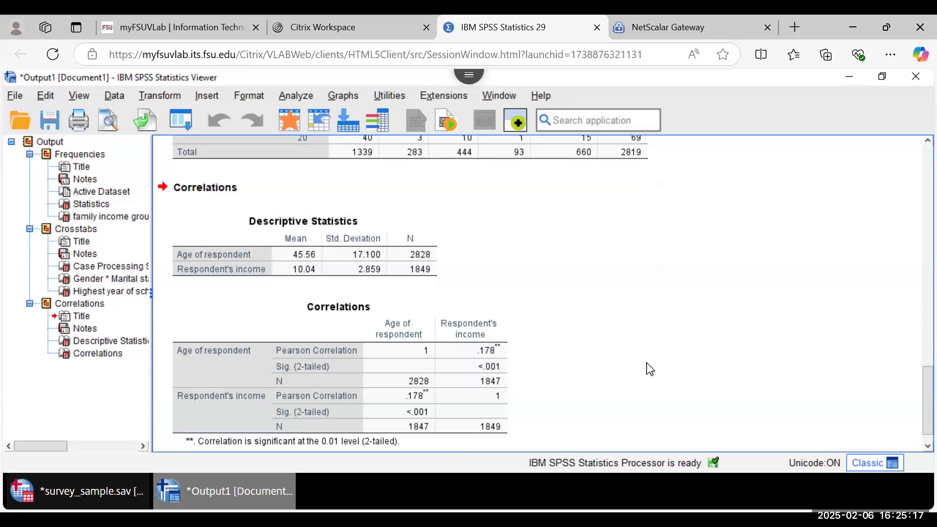
Step: Scroll through the new Descriptive Statistics and age–income Correlations tables (r = .178)
{"action": "scroll", "coordinate": [649, 370], "scroll_direction": "down", "scroll_amount": 1}
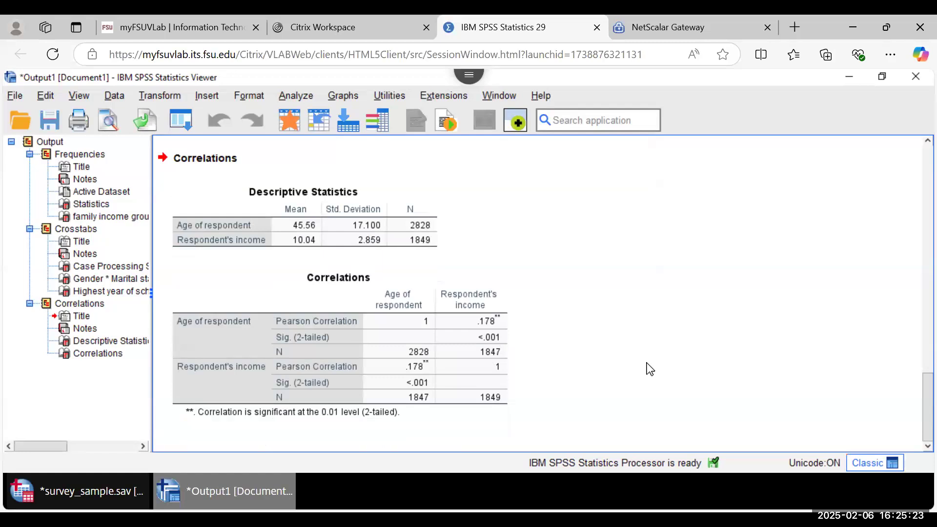
{"action": "left_click", "coordinate": [247, 359]}
{"action": "left_click", "coordinate": [625, 313]}
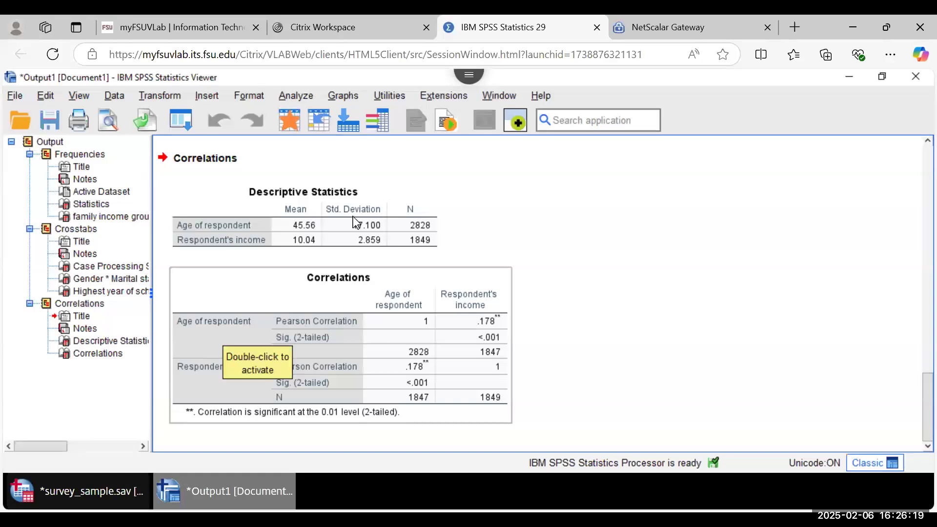
Step: Rerun the bivariate correlation, swapping age for Highest year of school completed against income (r = .257)
{"action": "left_click", "coordinate": [301, 95]}
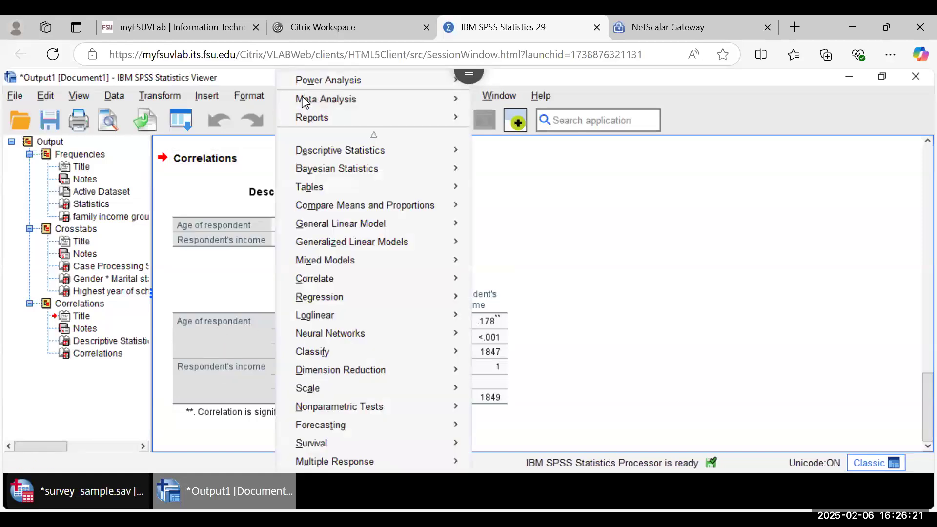
{"action": "mouse_move", "coordinate": [377, 154]}
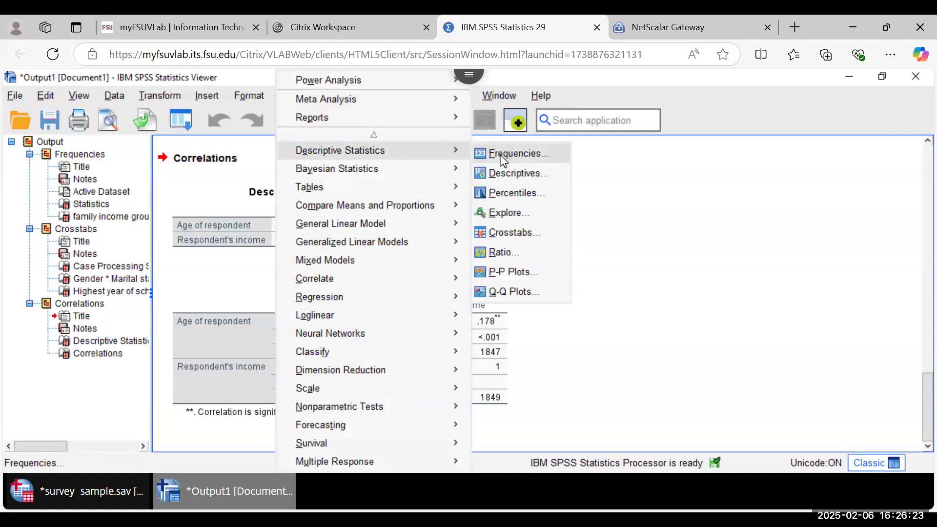
{"action": "mouse_move", "coordinate": [388, 286]}
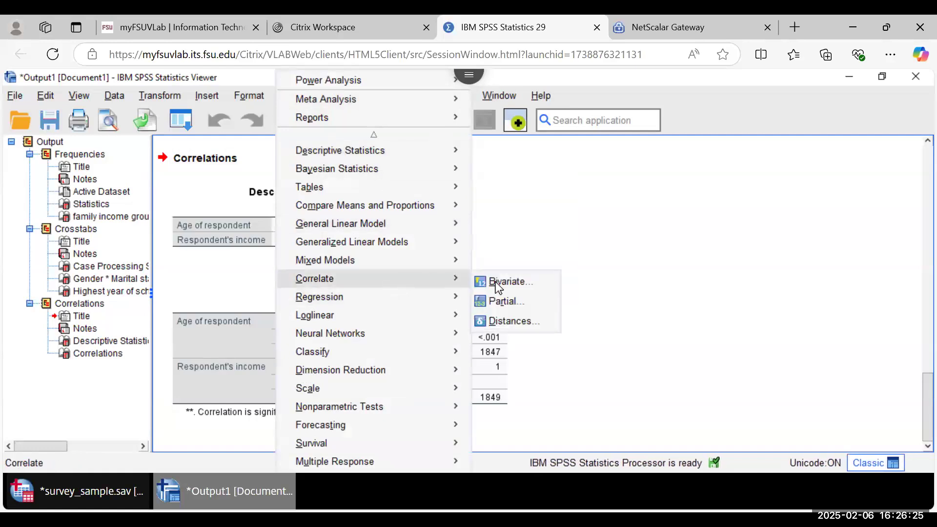
{"action": "left_click", "coordinate": [502, 282]}
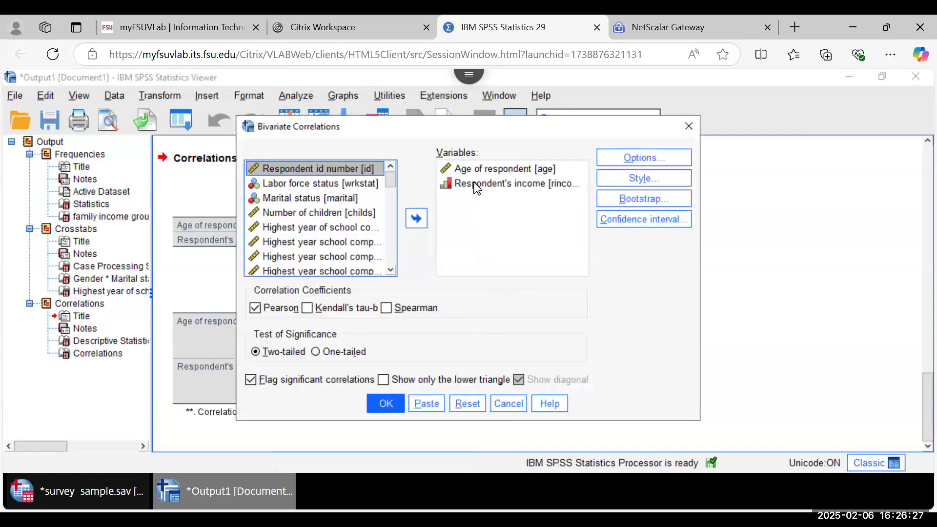
{"action": "left_click", "coordinate": [477, 185]}
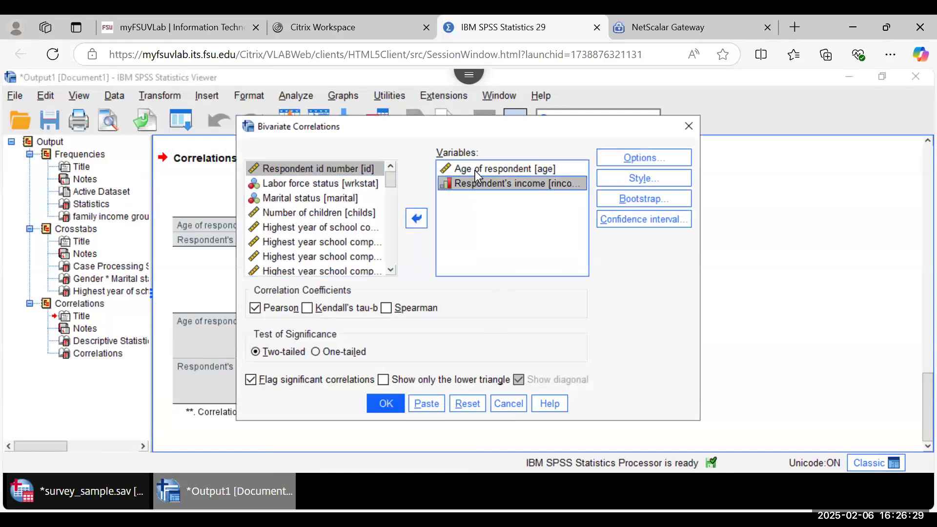
{"action": "left_click", "coordinate": [475, 169]}
{"action": "left_click", "coordinate": [415, 220]}
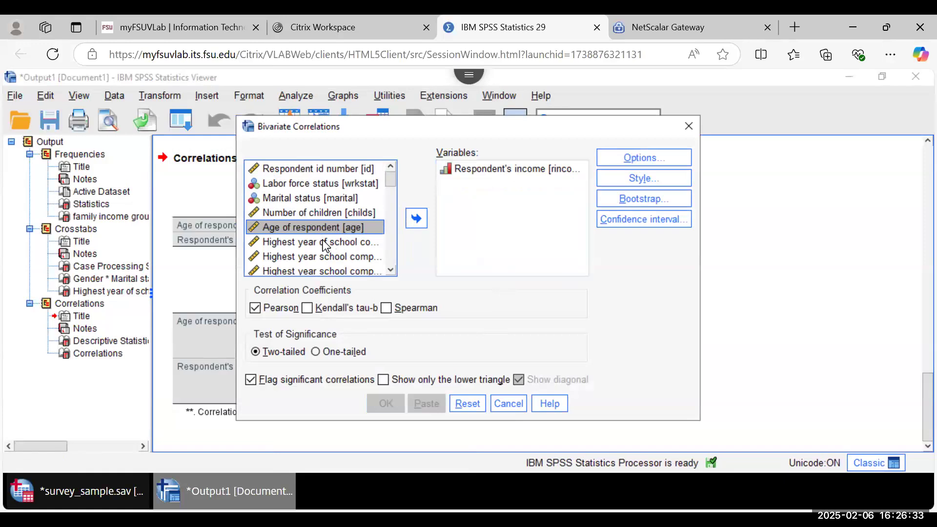
{"action": "left_click", "coordinate": [383, 241]}
{"action": "left_click", "coordinate": [416, 218]}
{"action": "left_click", "coordinate": [385, 404]}
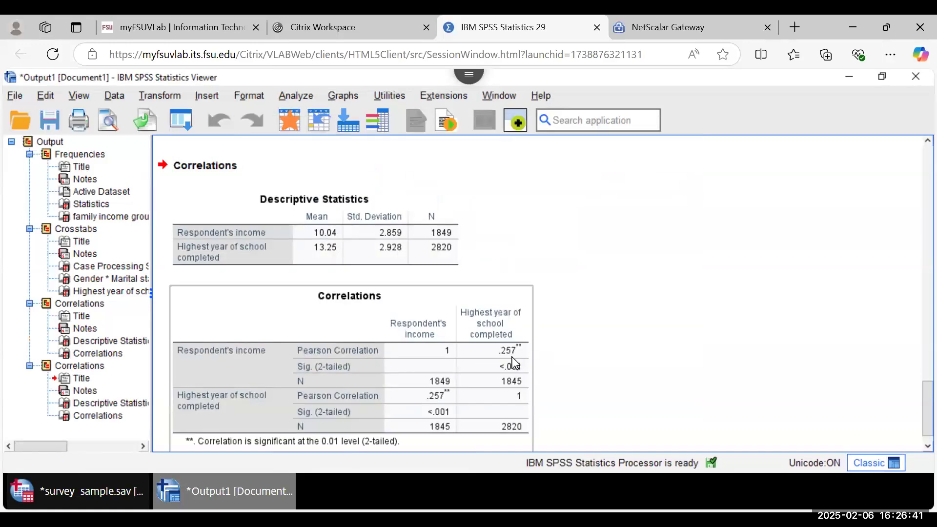
{"action": "left_click", "coordinate": [617, 382]}
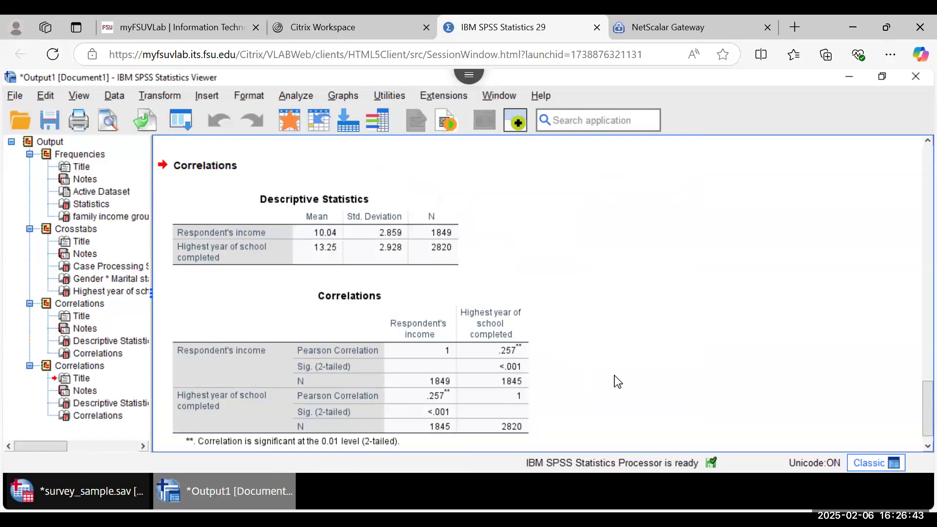